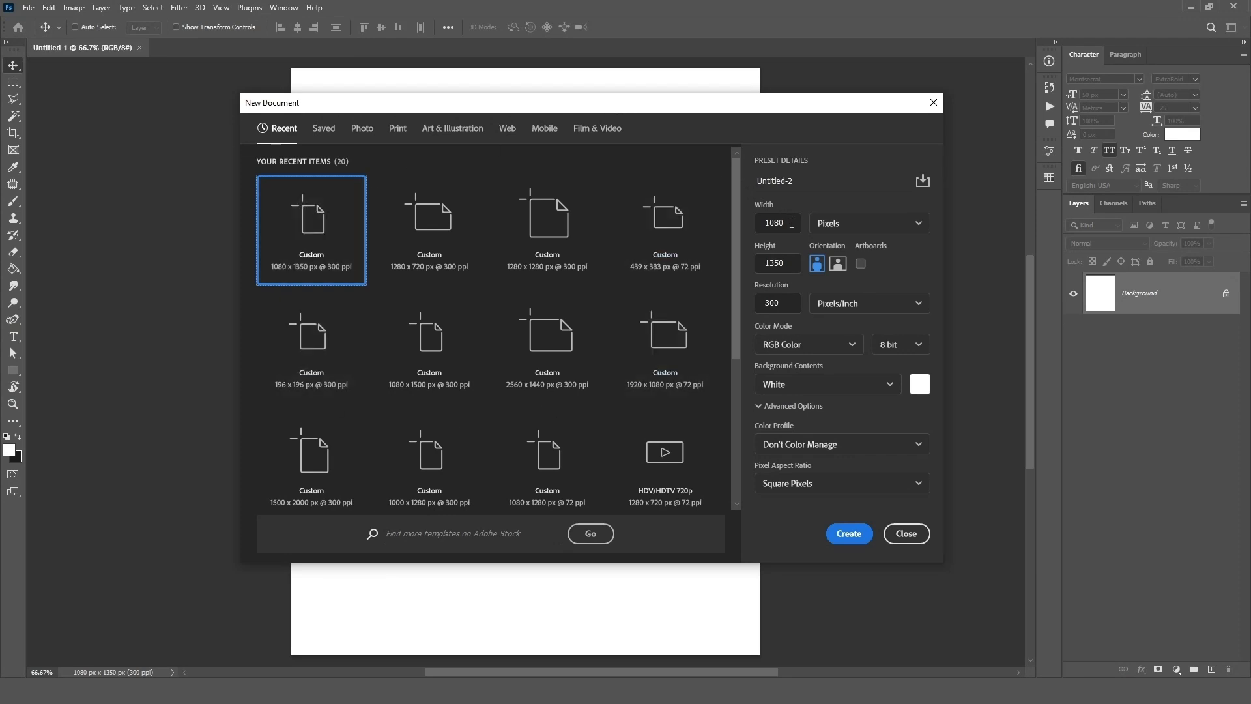
- Check the width, height and resolution in the New Document settings and close them without creating another document
left_click_drag(792, 223, 758, 224)
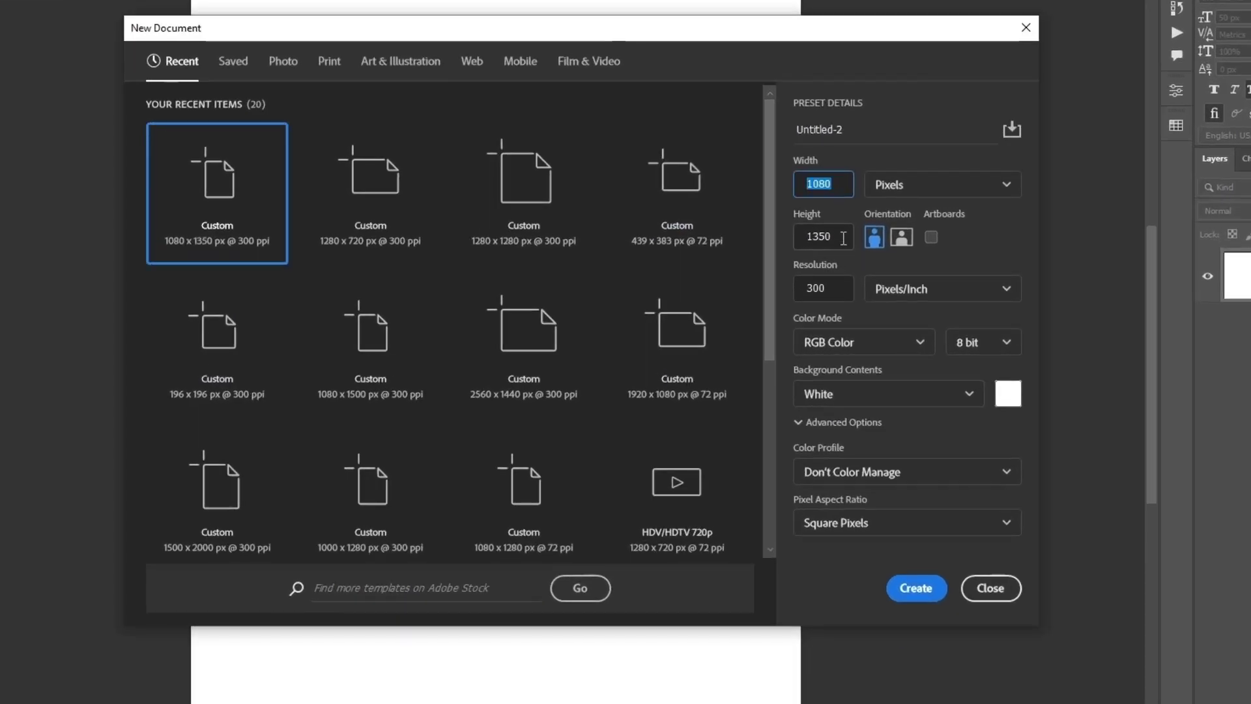
left_click_drag(844, 238, 802, 236)
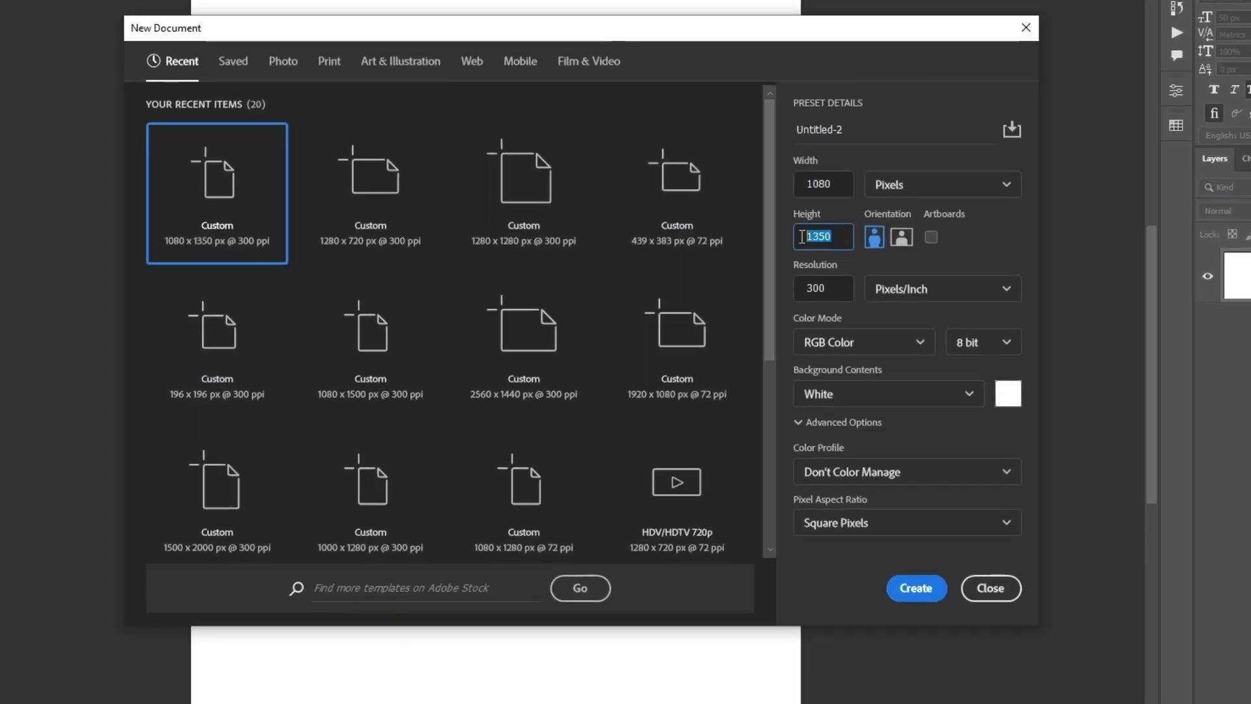
left_click_drag(843, 287, 801, 287)
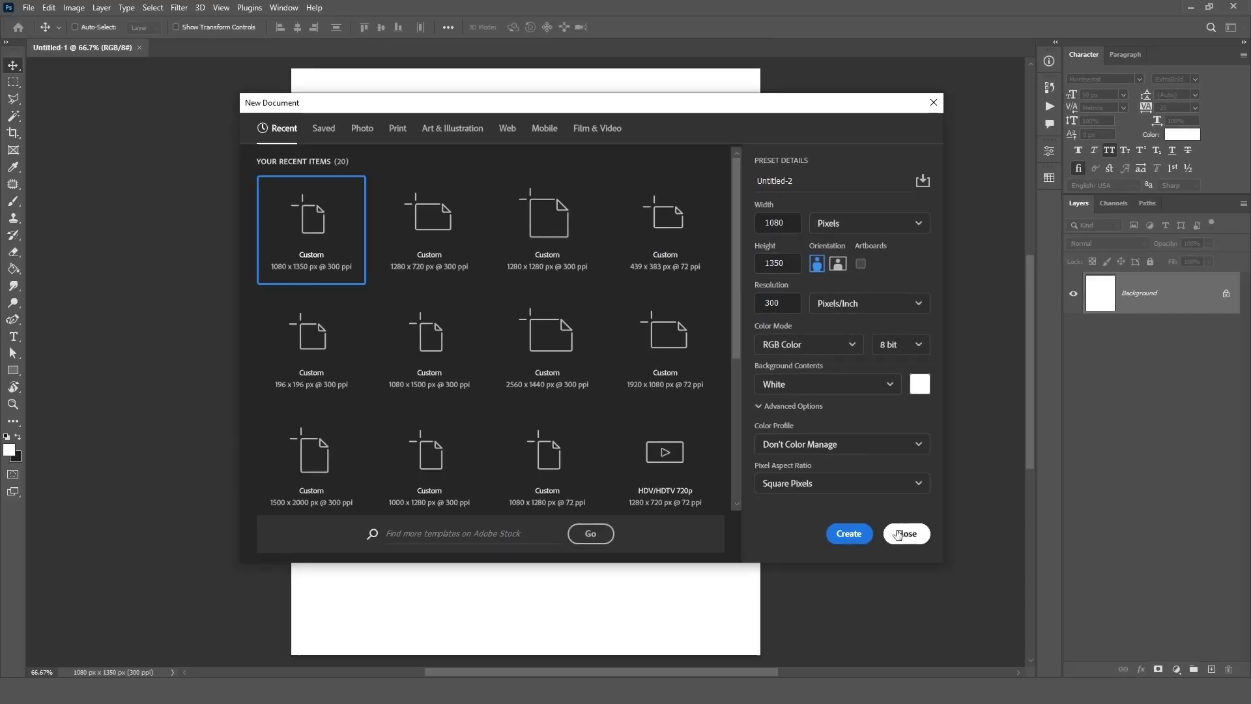
left_click(986, 588)
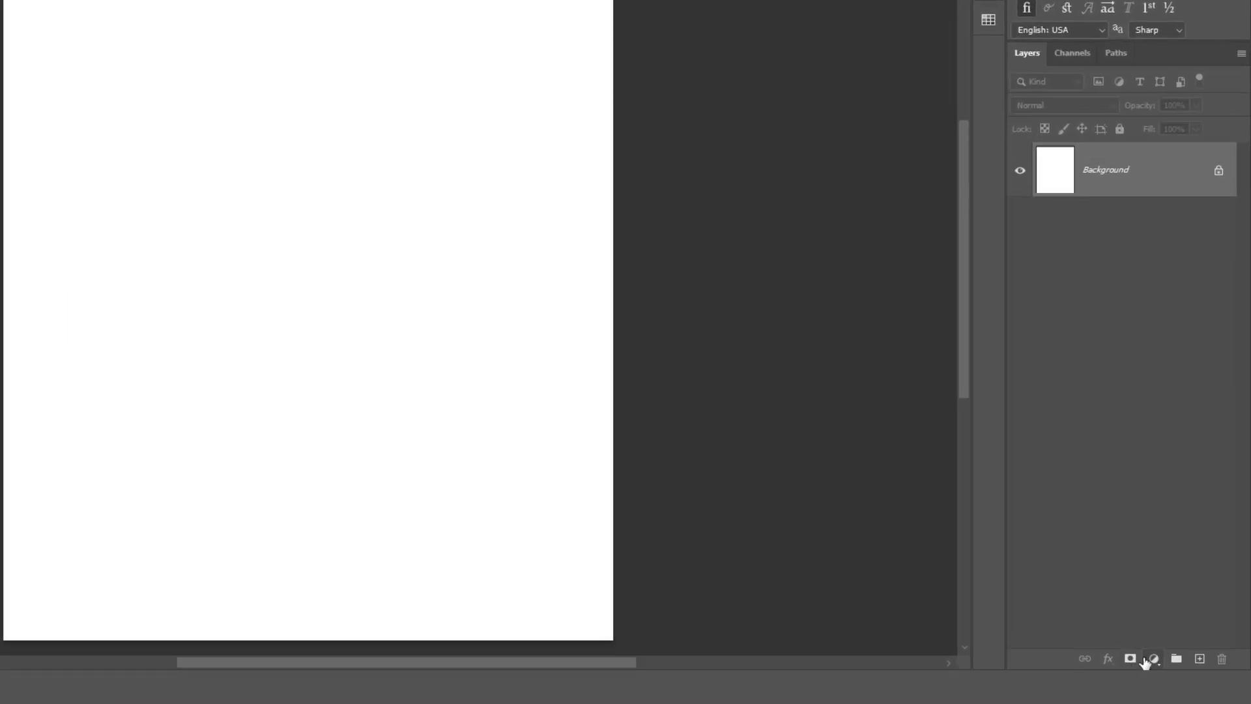
- Add a Solid Color fill layer using the blue swatch (095398) from the Color Sechem group
left_click(1171, 669)
left_click(1129, 359)
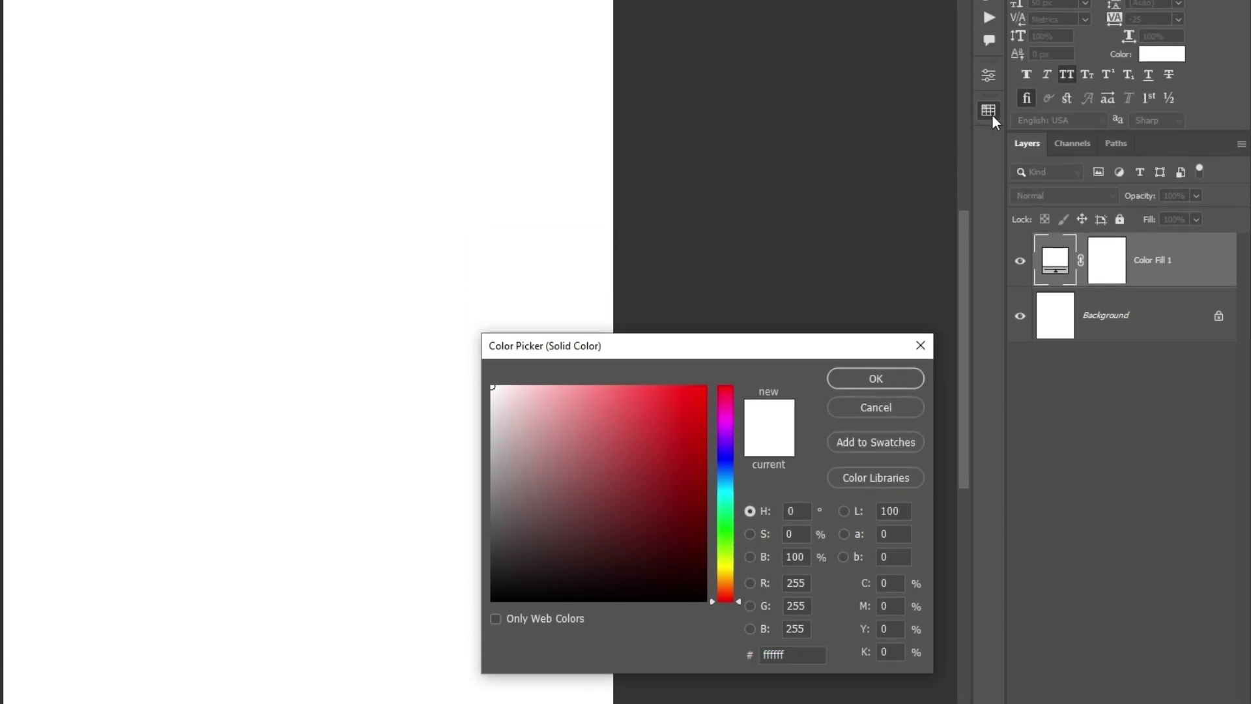
left_click(989, 21)
left_click(751, 161)
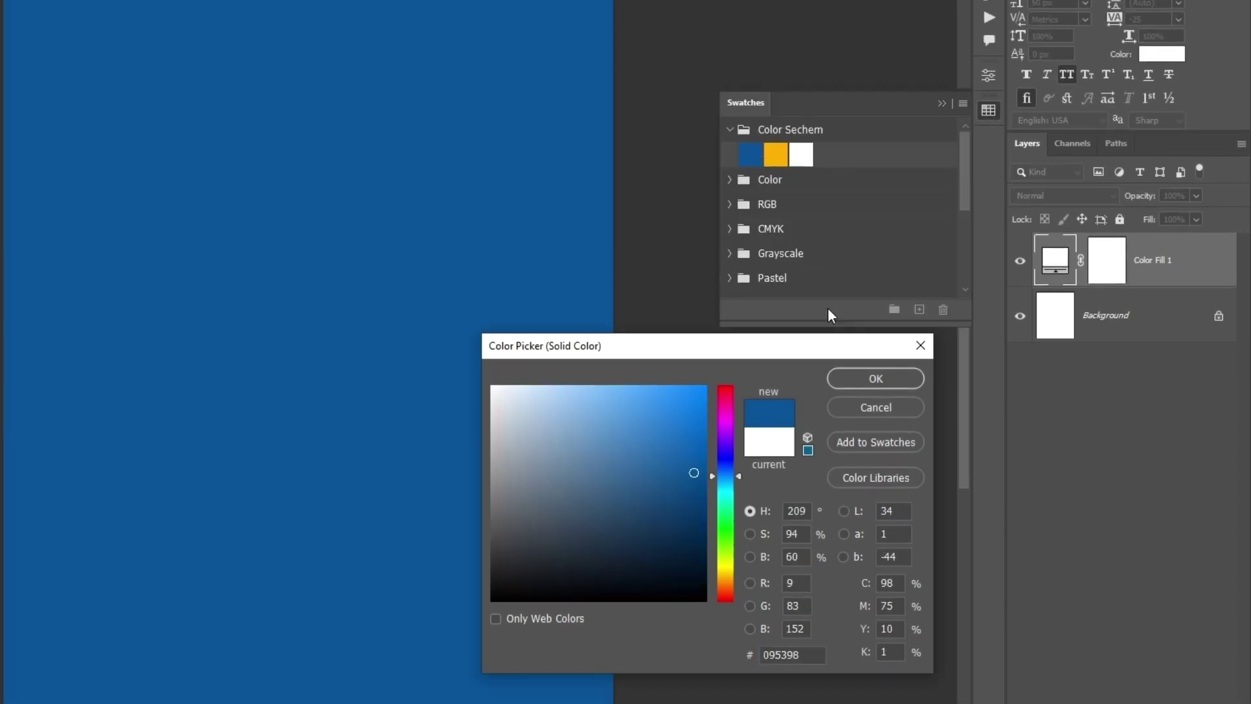
left_click(875, 378)
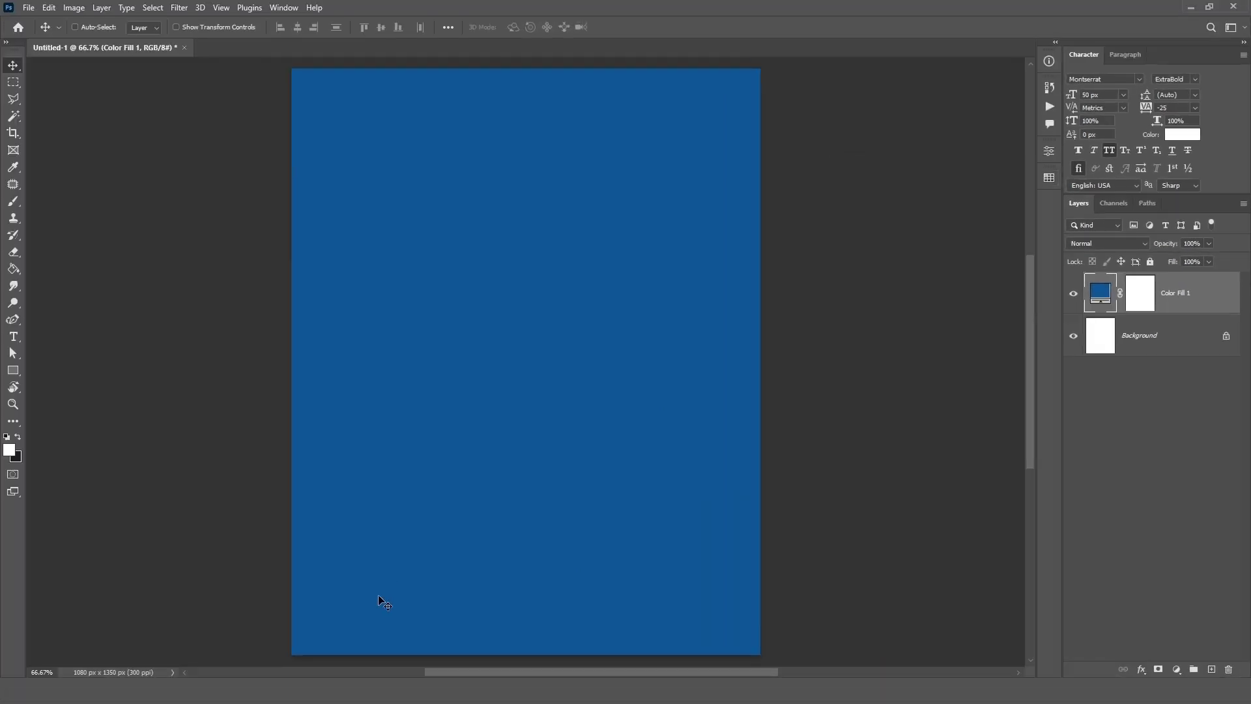
- Place the bg photo of the business team in the document, aligned to the upper part of the canvas
key("alt+Tab")
left_click_drag(526, 253, 526, 64)
left_click_drag(526, 338, 524, 324)
left_click(646, 27)
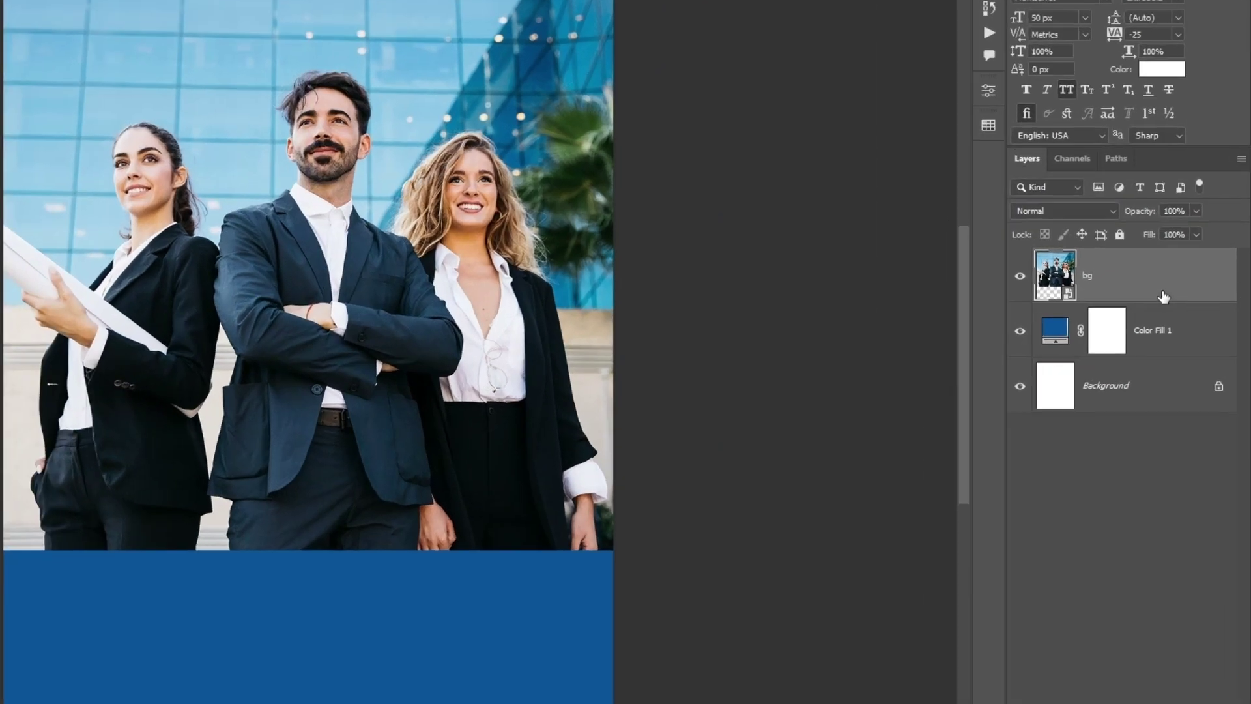
- Set the bg layer's blend mode to Luminosity and lower its opacity to 16%
left_click(1055, 215)
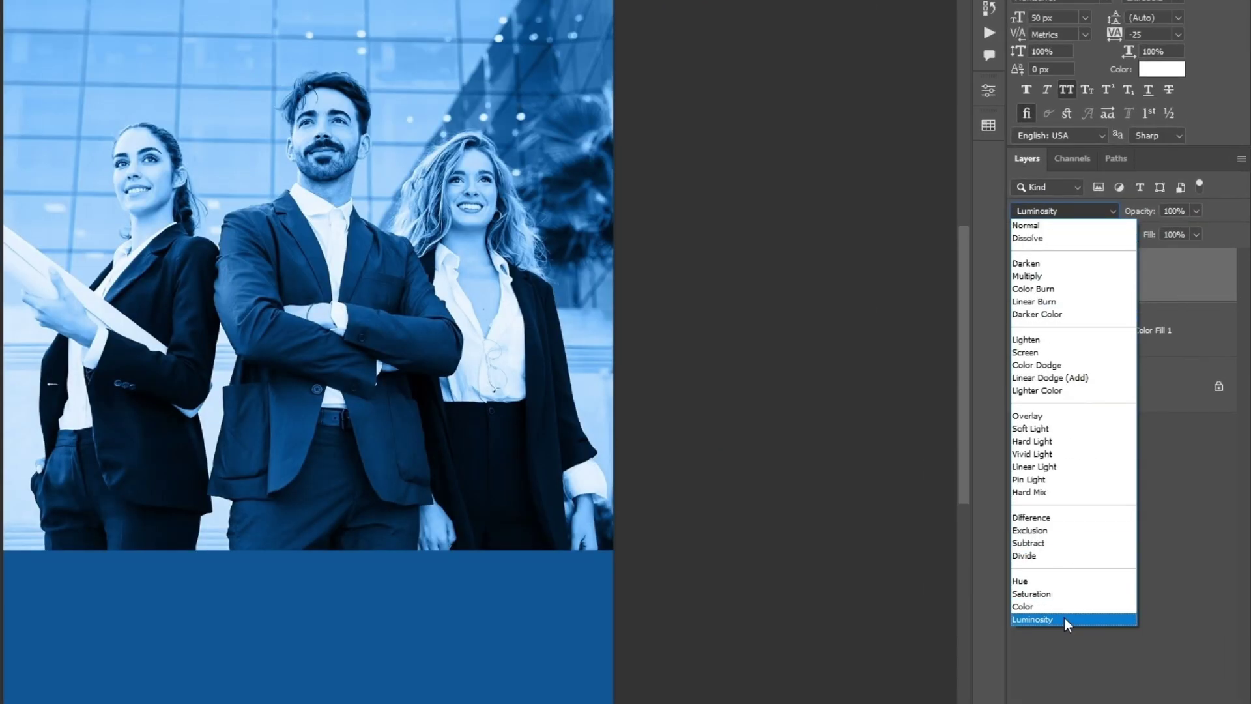
left_click(1065, 618)
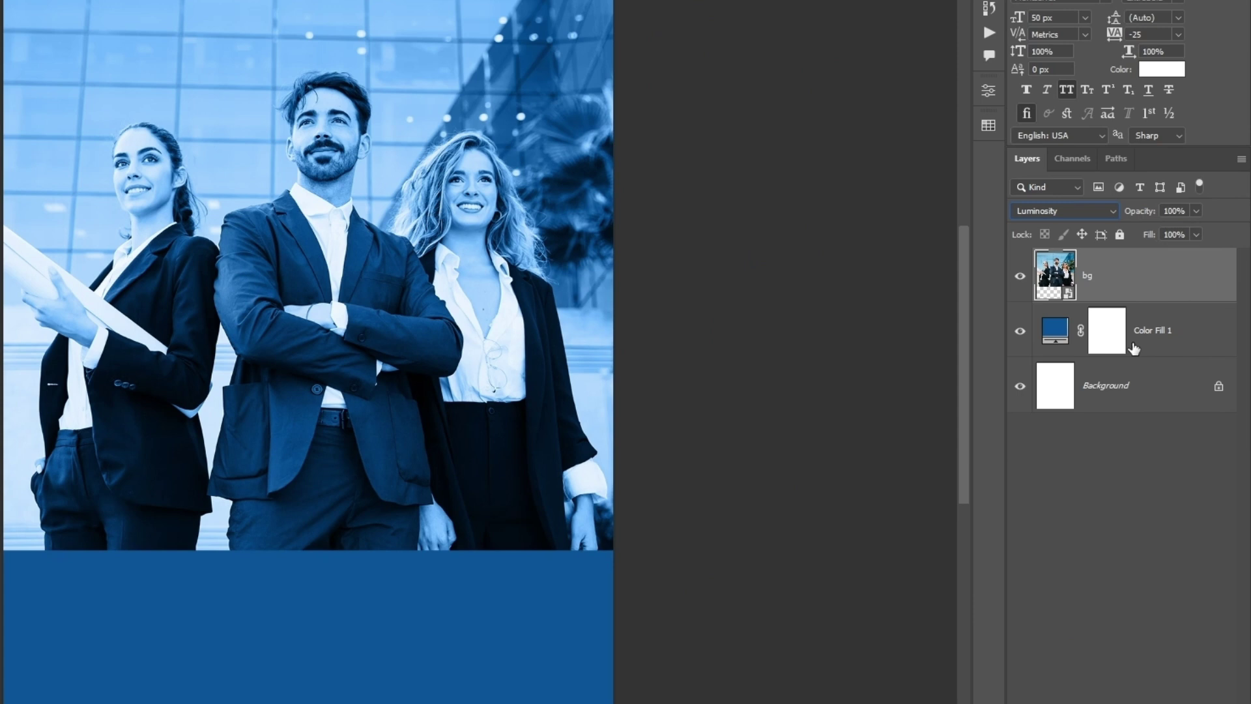
left_click(1196, 211)
left_click_drag(1129, 232, 1132, 232)
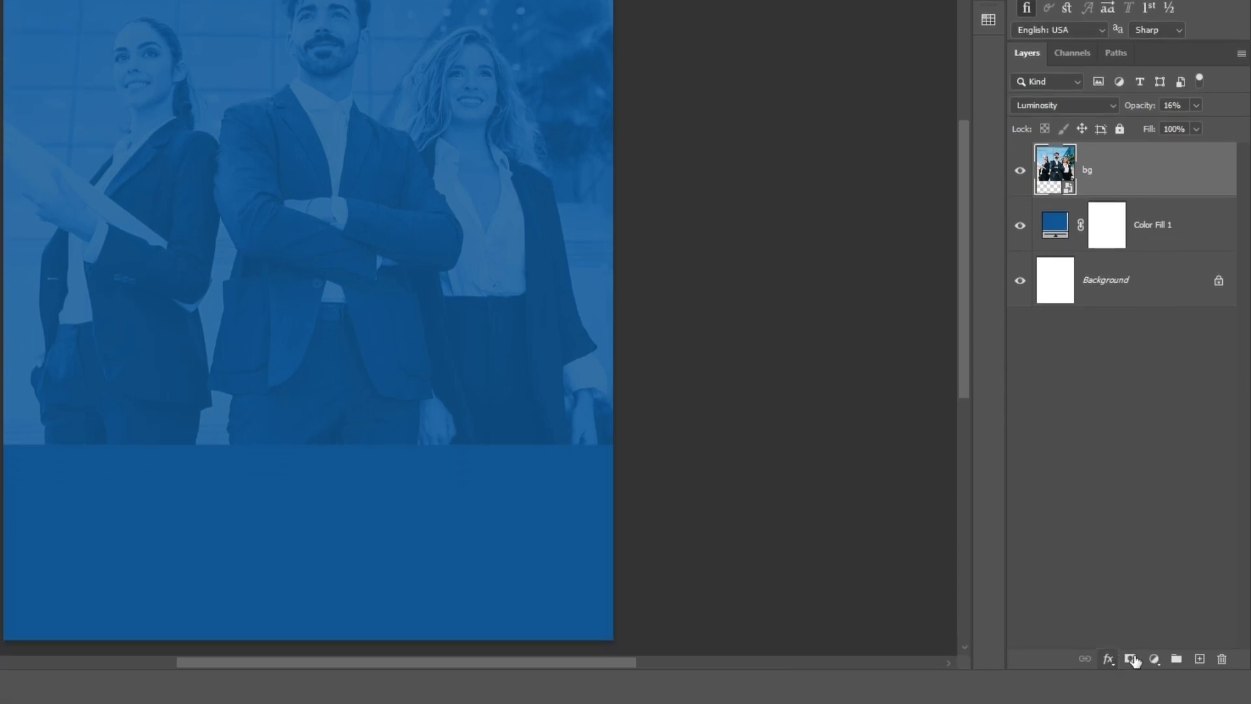
- Add a mask to the bg layer and brush black (000000) along the photo's lower edge to fade it into the blue
left_click(1136, 661)
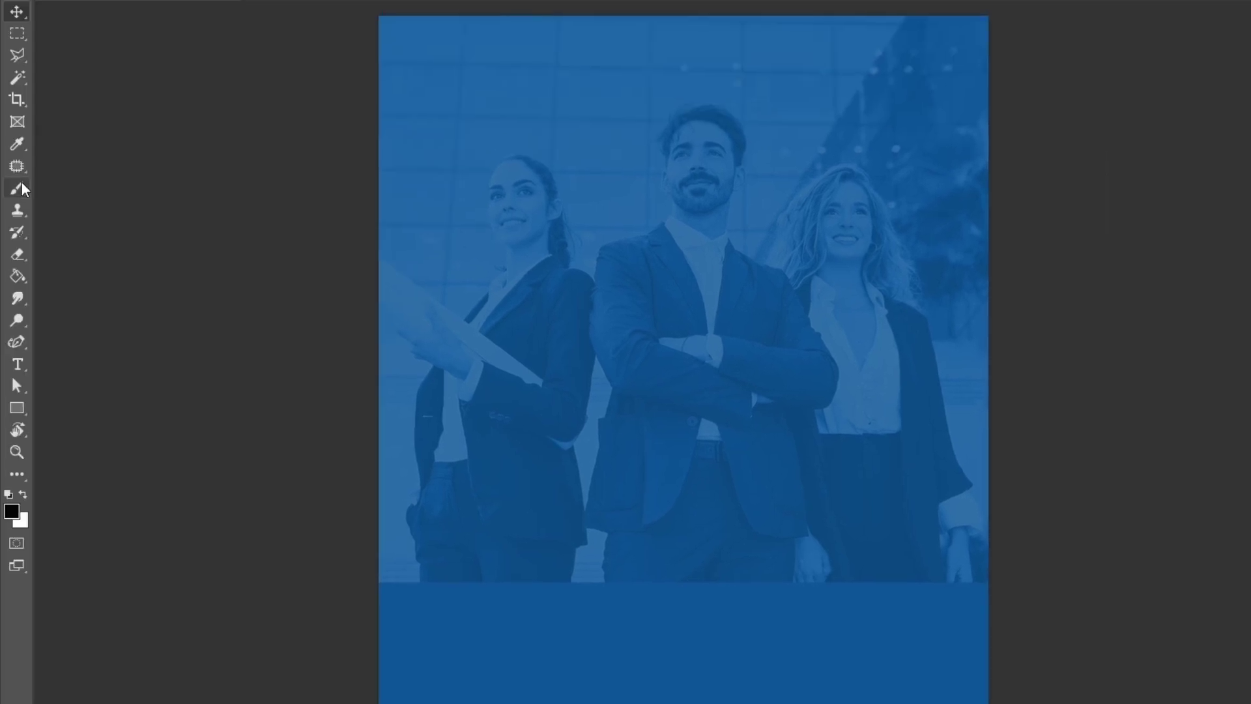
left_click(17, 188)
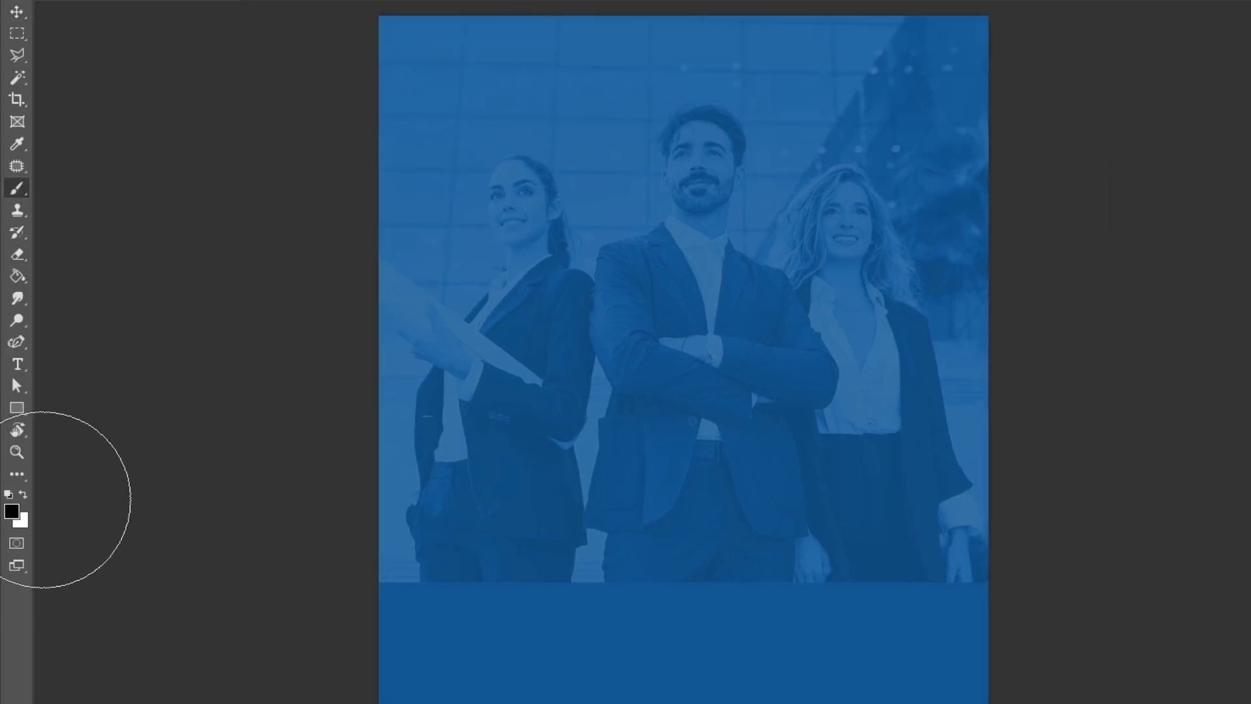
left_click(17, 513)
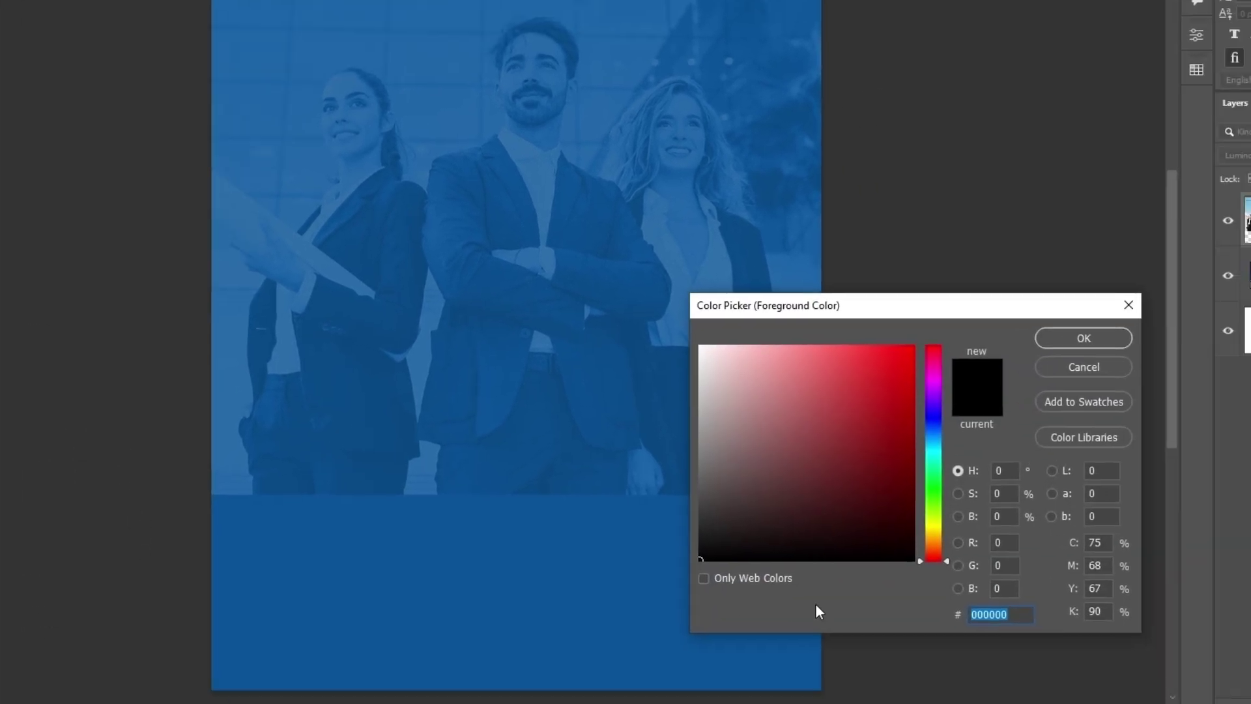
left_click(1085, 338)
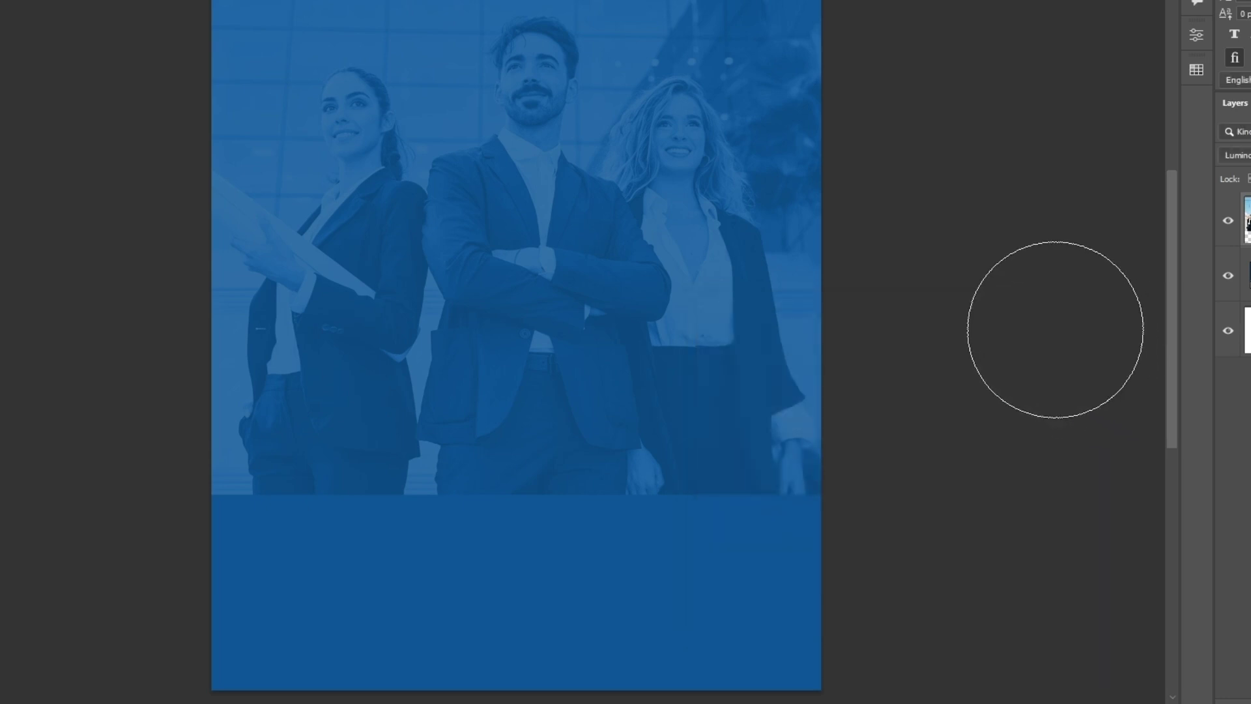
left_click(294, 34)
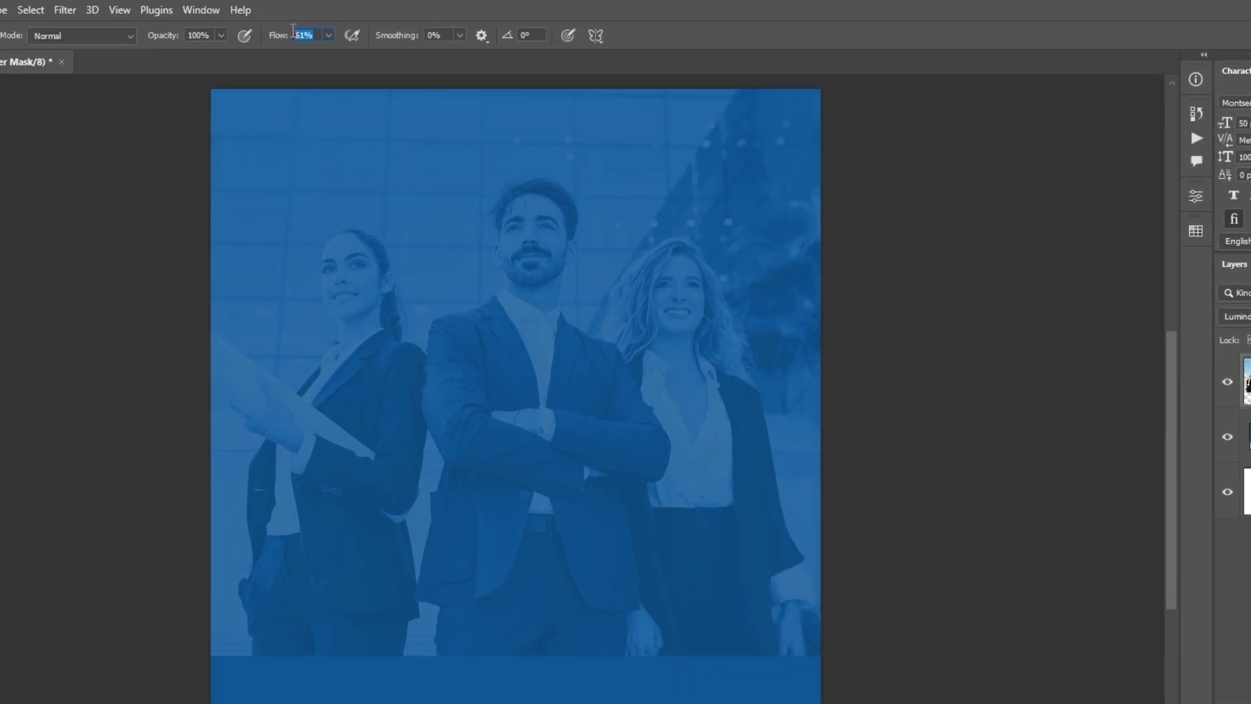
left_click(208, 38)
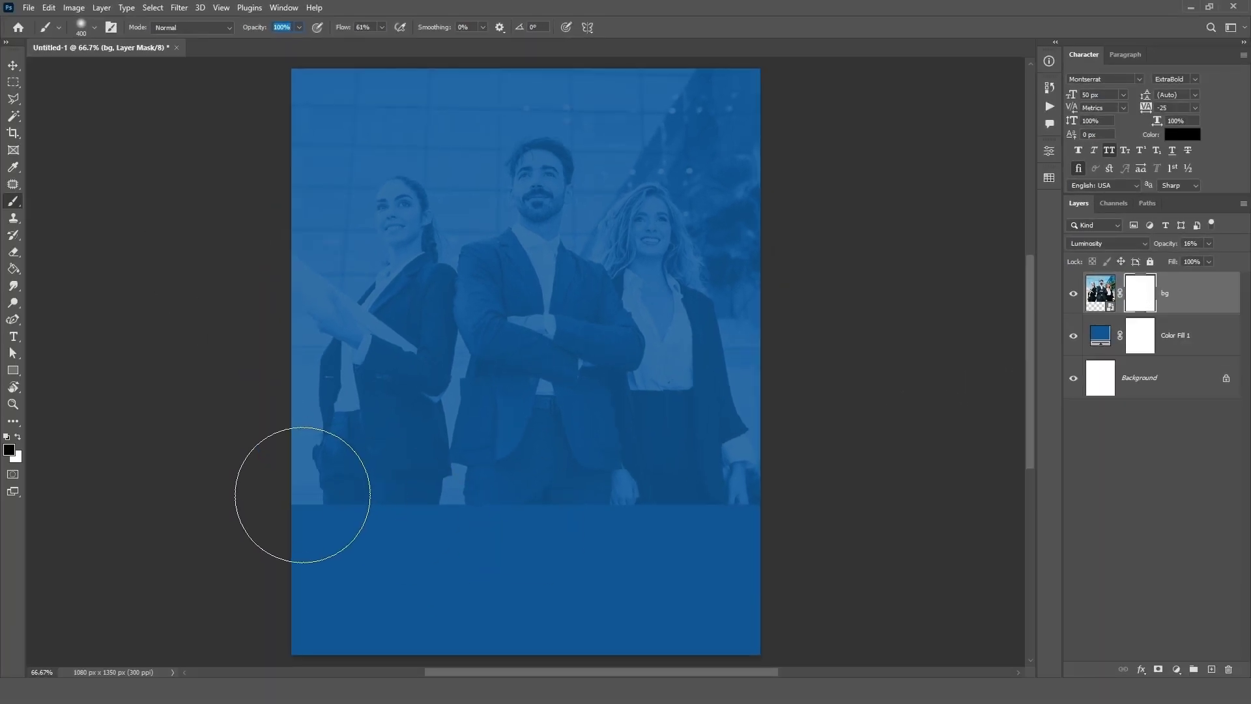
mouse_move(303, 495)
left_mouse_down()
mouse_move(458, 486)
mouse_move(777, 501)
mouse_move(592, 507)
mouse_move(320, 492)
mouse_move(788, 489)
mouse_move(316, 481)
mouse_move(767, 479)
mouse_move(685, 485)
mouse_move(260, 469)
left_mouse_up()
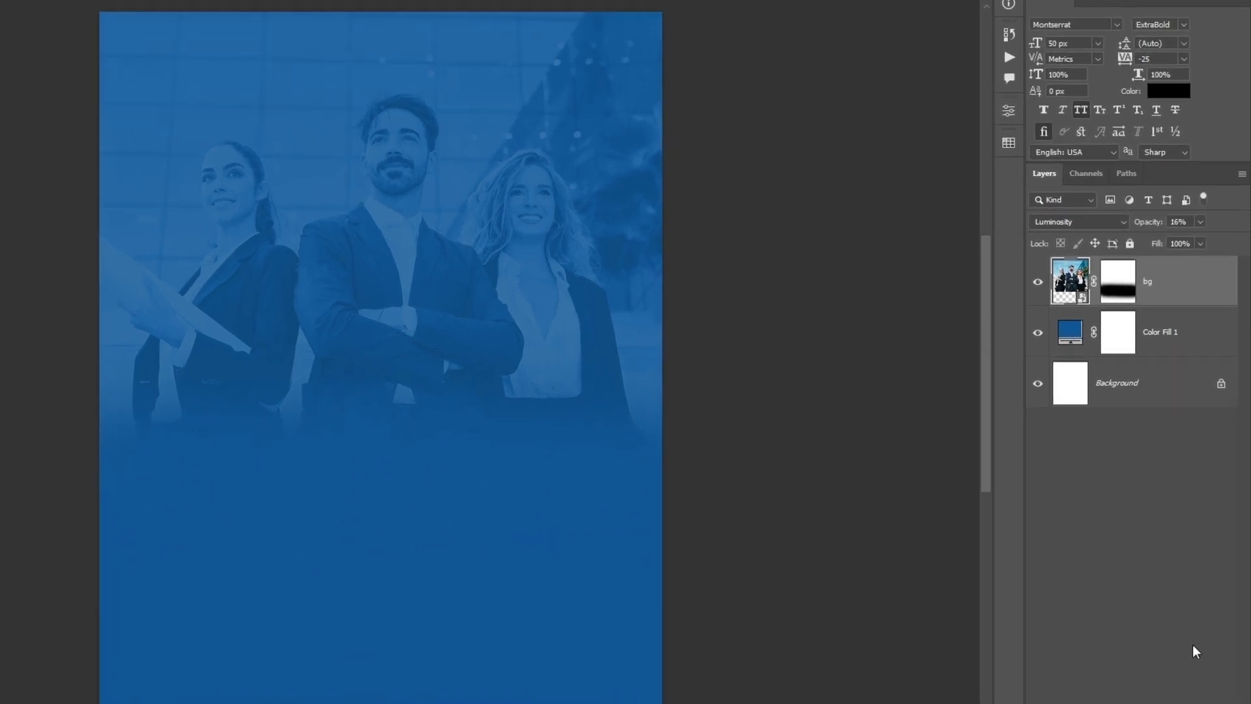
- Create a new layer above bg and set the foreground colour to a brighter version of the background blue (0a76da)
left_click(1203, 663)
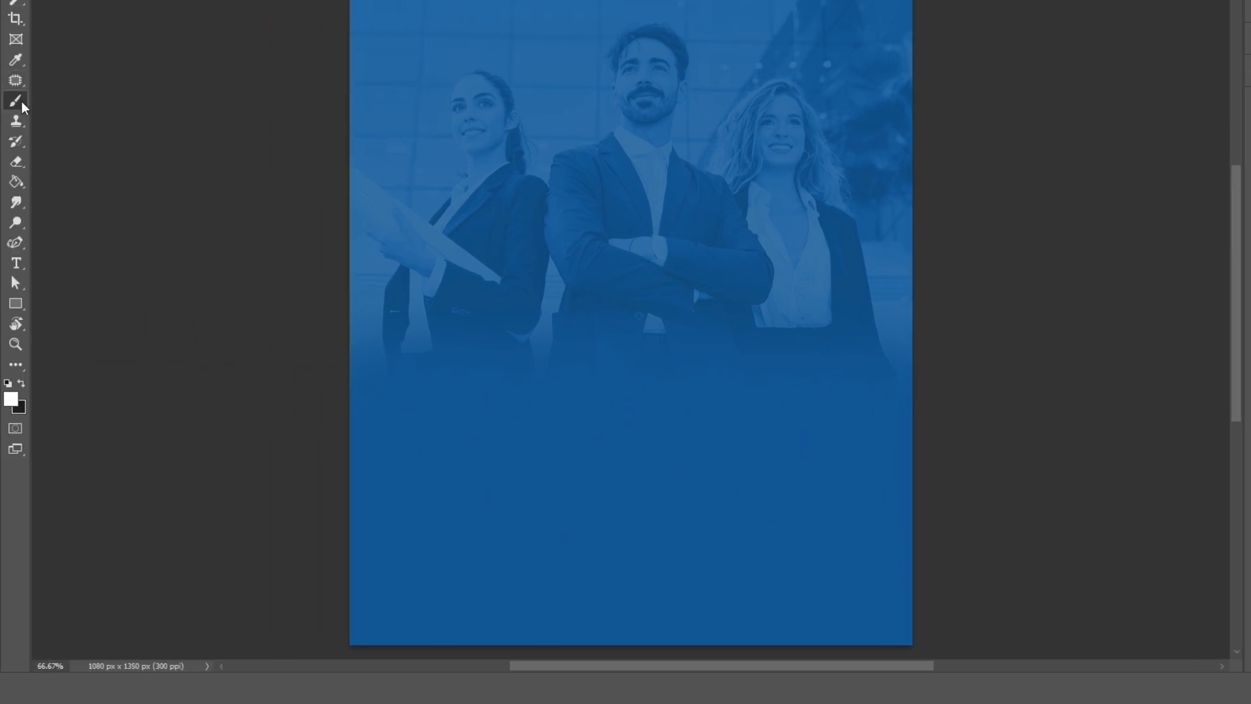
left_click(11, 400)
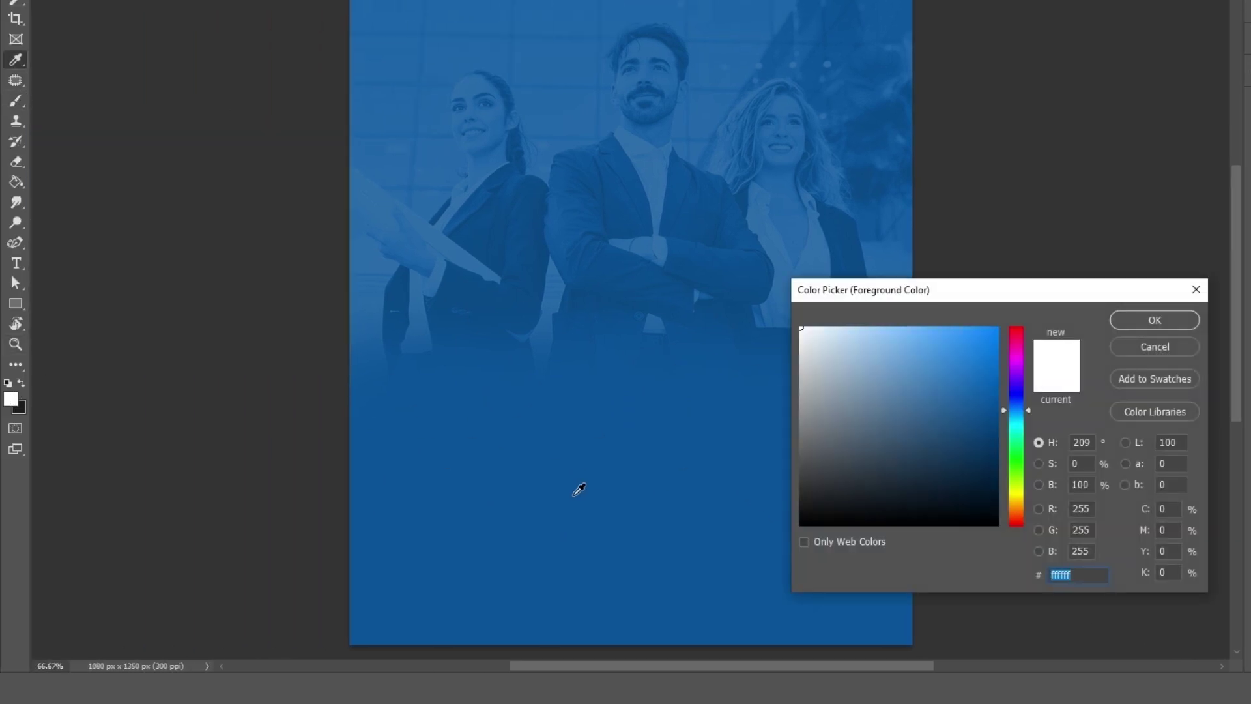
left_click(579, 488)
left_click_drag(983, 405, 990, 355)
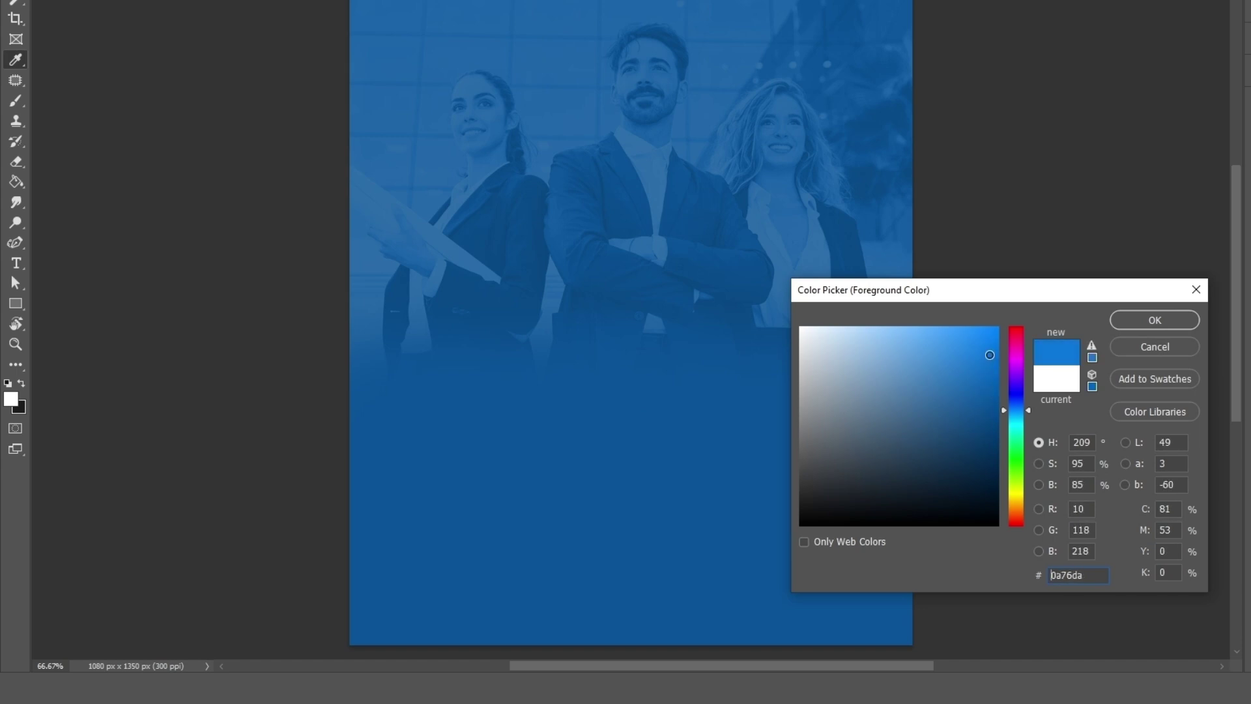
left_click(1176, 320)
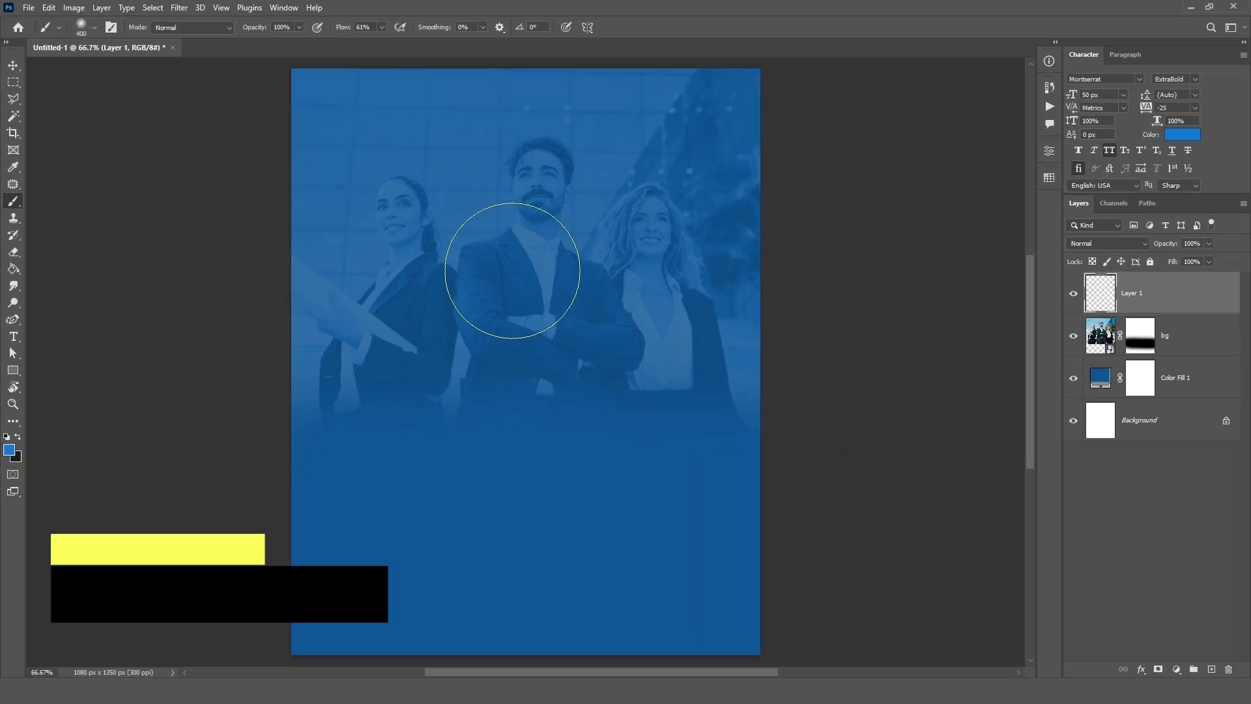
- Enlarge the brush past 1000 px and paint a large soft bright-blue glow over the people in the upper middle of the canvas
key("bracketright")
key("bracketright")
key("bracketright")
key("bracketright")
key("bracketright")
key("bracketright")
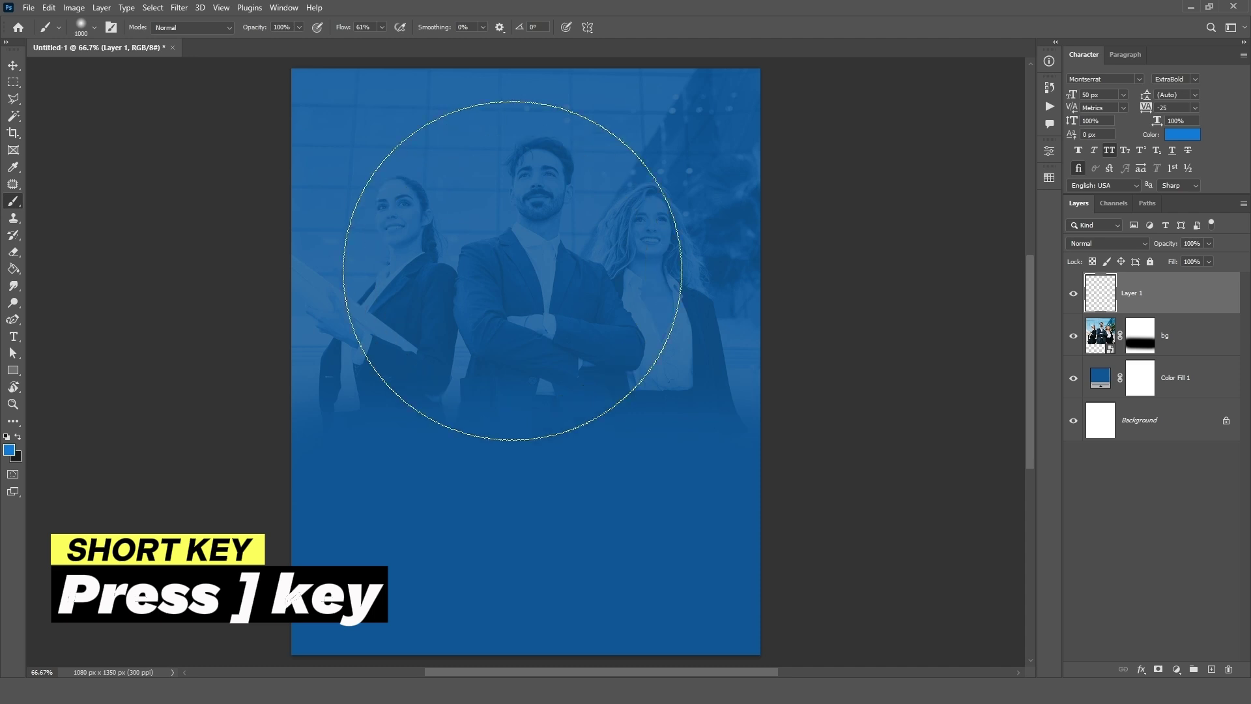
key("bracketright")
mouse_move(528, 209)
left_mouse_down()
mouse_move(522, 168)
mouse_move(531, 391)
mouse_move(522, 246)
left_mouse_up()
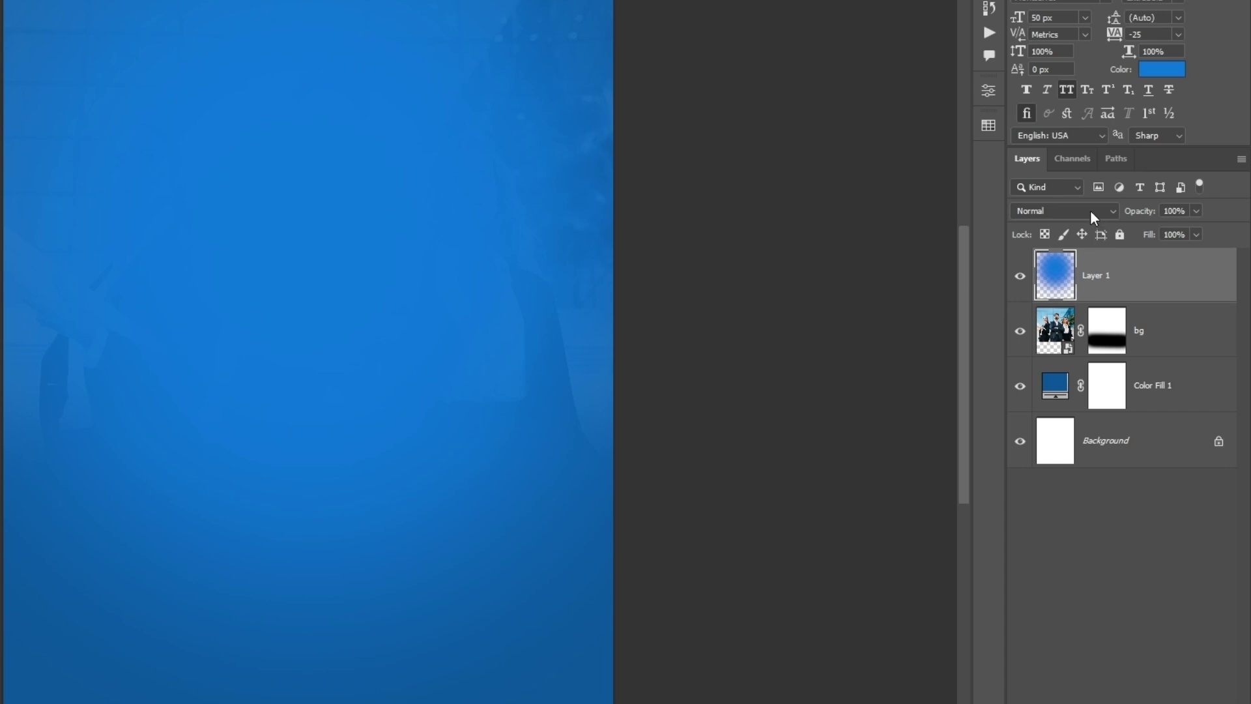
- Set the glow layer's blend mode to Linear Dodge (Add) and its opacity to 83%
left_click(1090, 210)
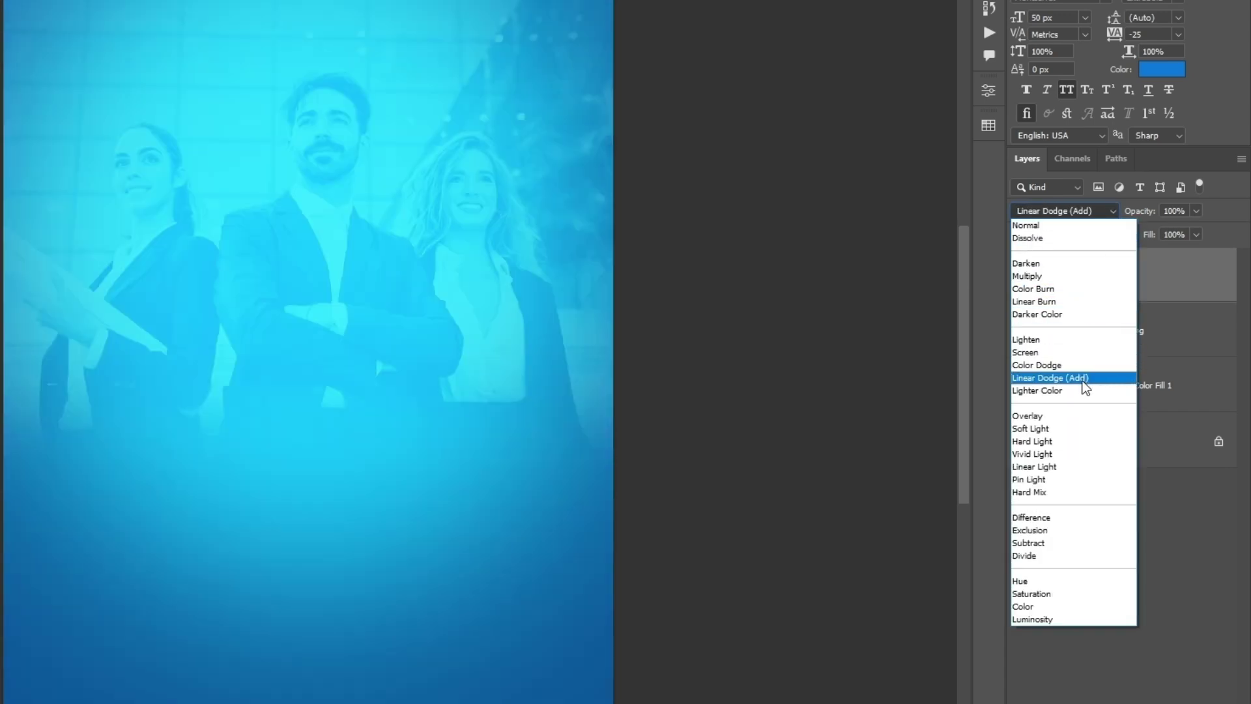
left_click(1086, 378)
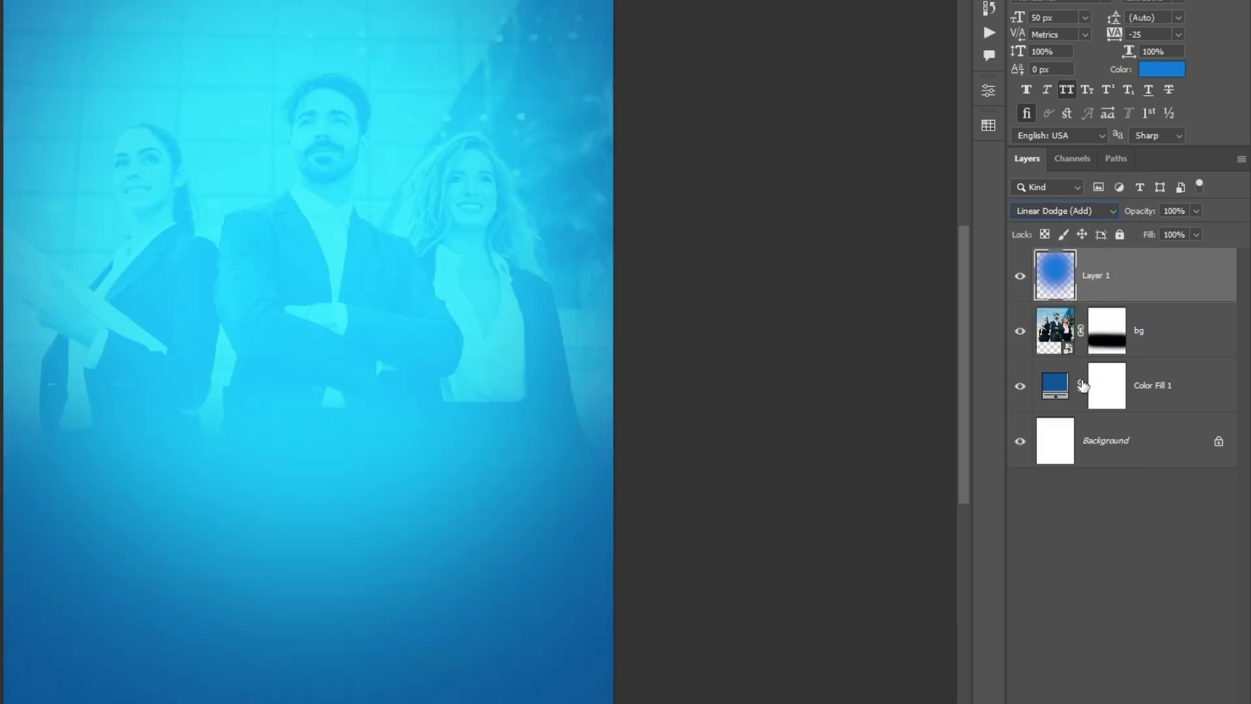
left_click(1197, 211)
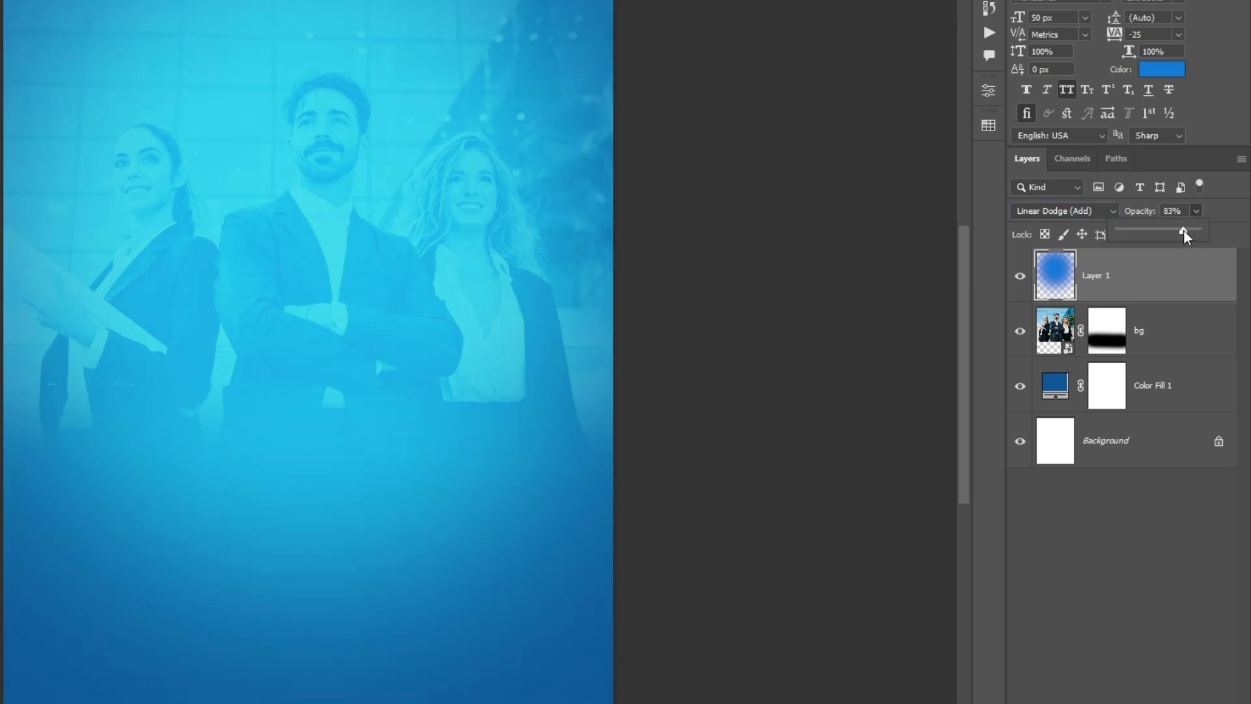
left_click(1179, 298)
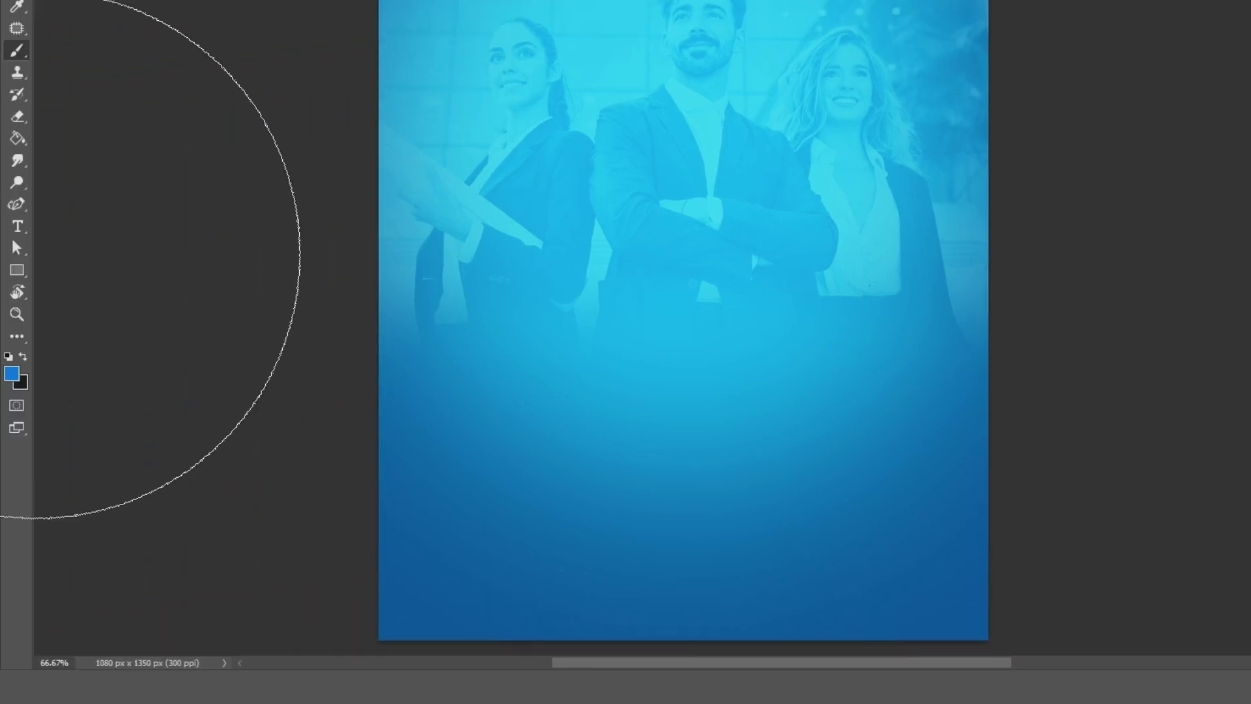
- Draw a rectangle about 1166 × 103 px across the canvas's bottom edge and fill it with the orange Color Sechem swatch
left_click(17, 268)
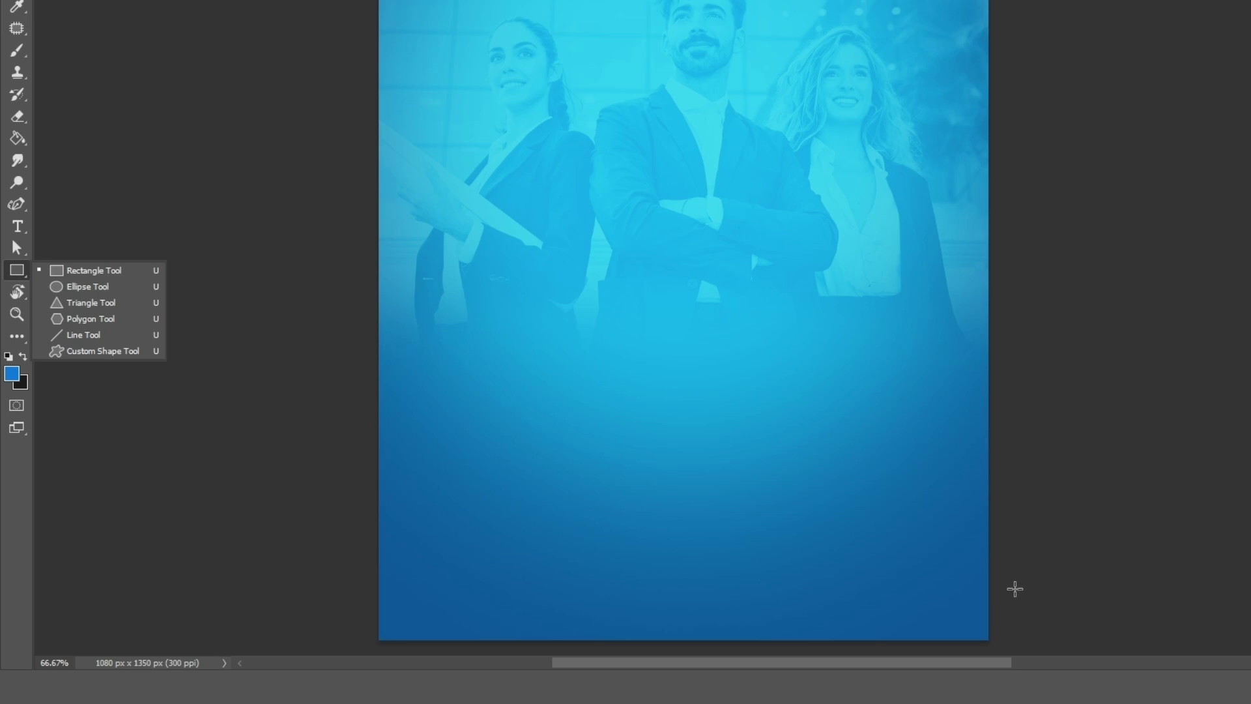
left_click_drag(1015, 588, 355, 646)
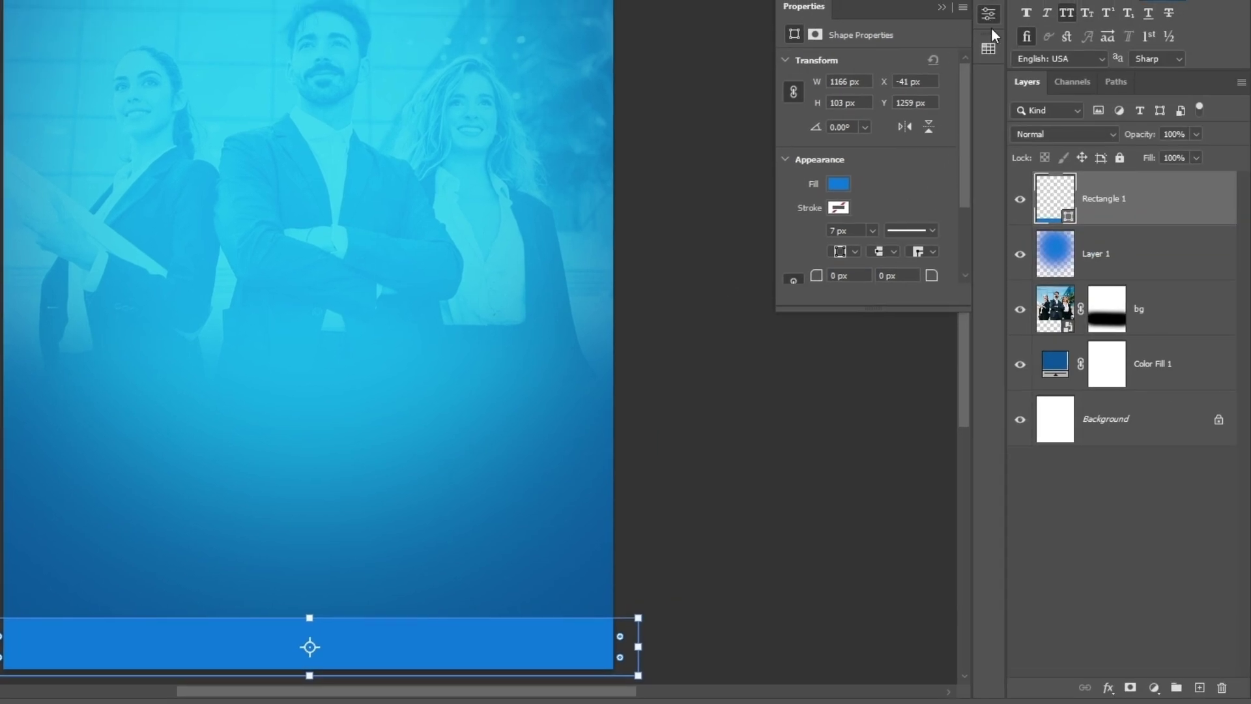
left_click(990, 46)
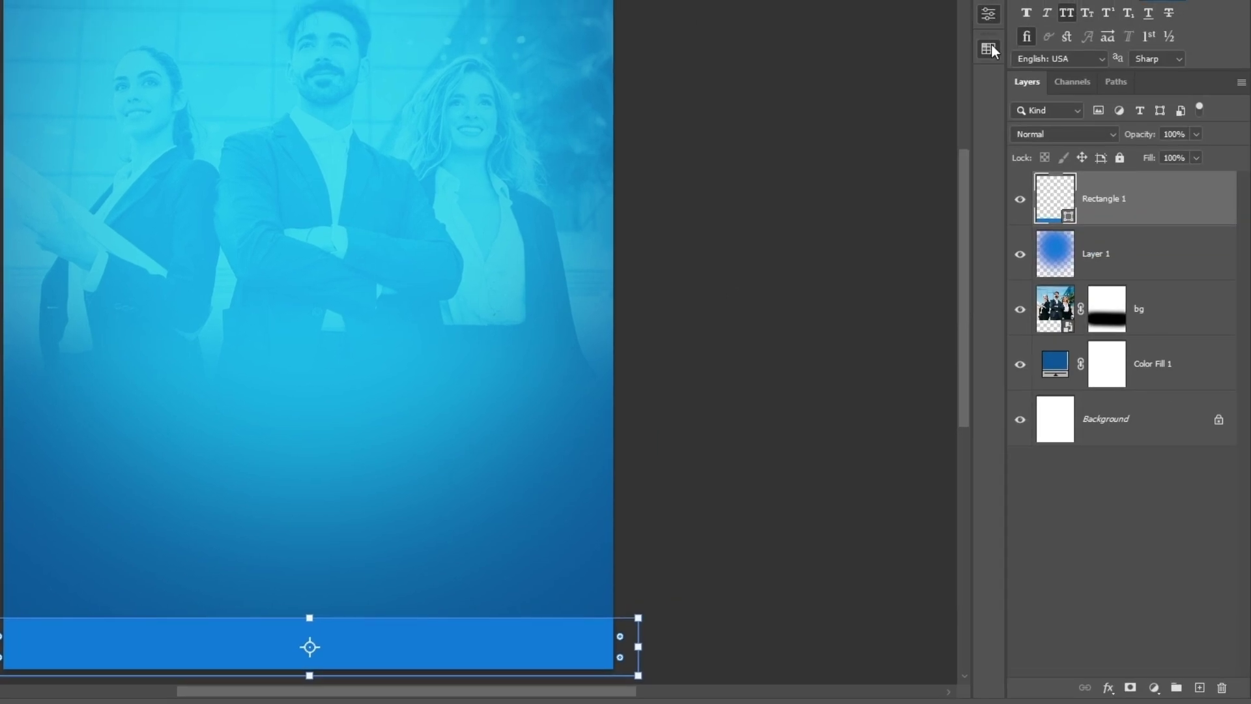
left_click(773, 96)
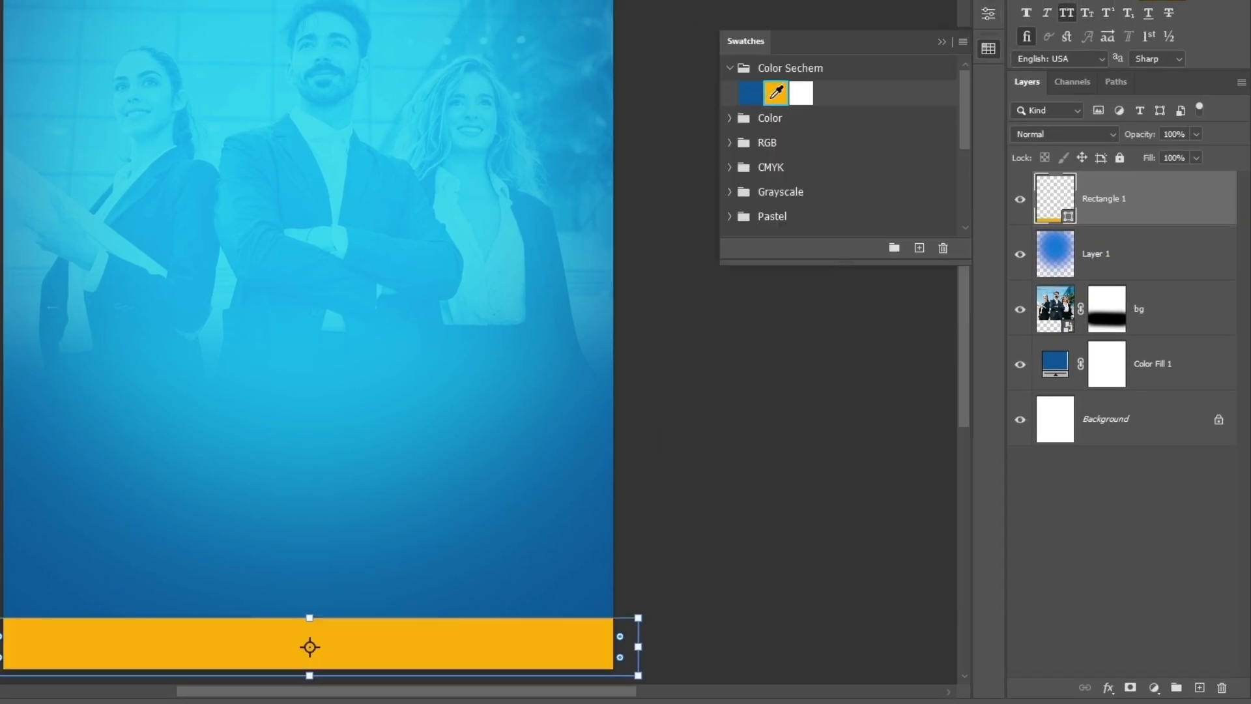
left_click(941, 43)
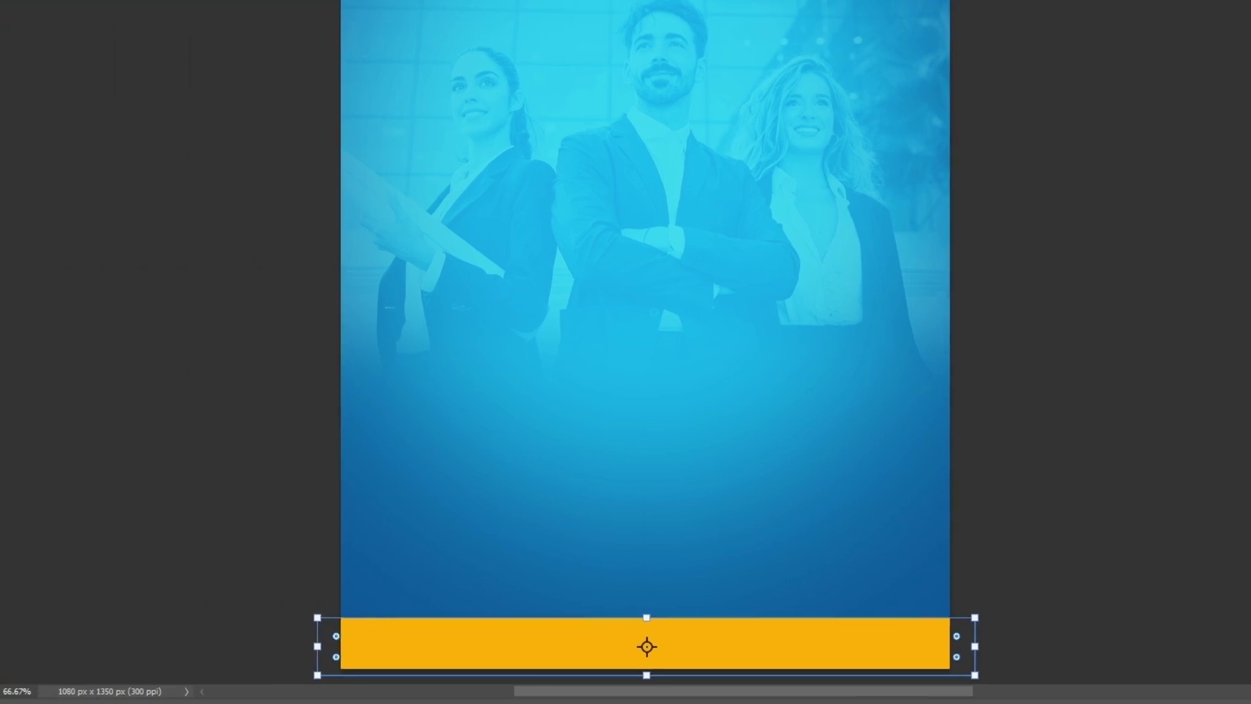
- Use Direct Selection to lower the orange rectangle's top-left anchor so its upper edge slants, converting the shape to a regular path
right_click(14, 277)
left_click(80, 297)
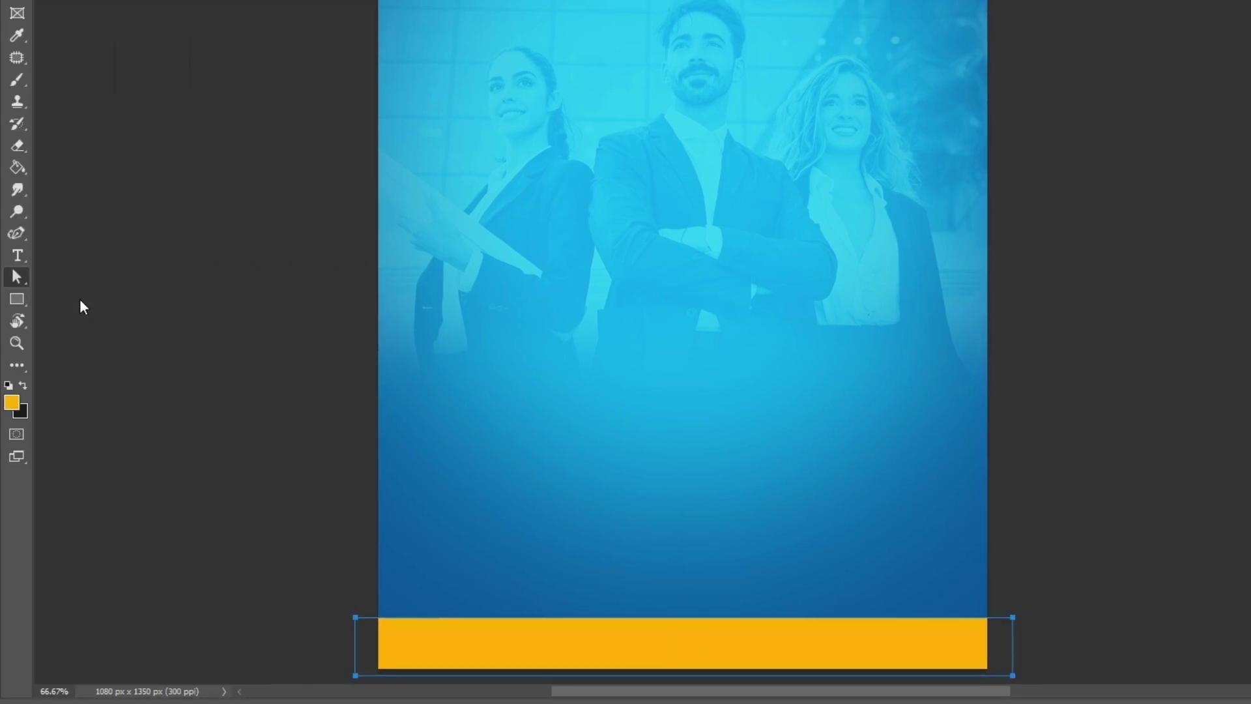
left_click_drag(335, 605, 355, 652)
left_click(773, 149)
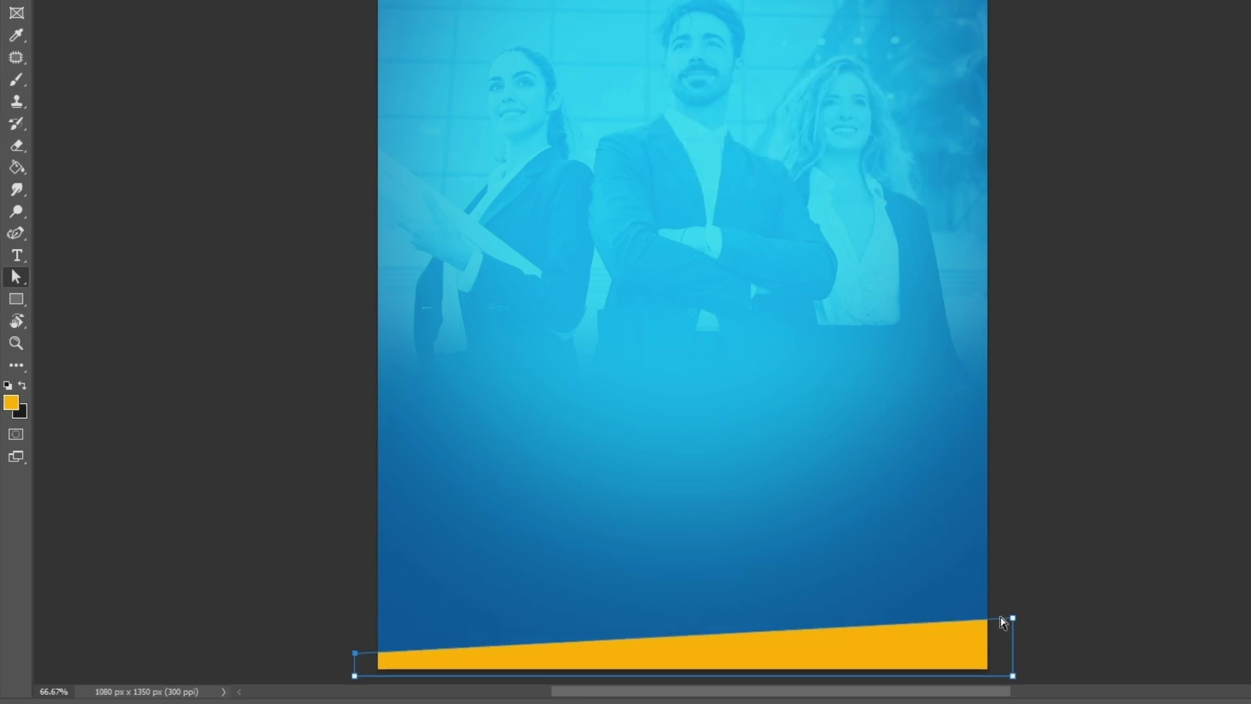
- Raise the orange shape's top-right anchor slightly with Direct Selection so its upper edge slants more steeply
left_click_drag(1007, 617, 1017, 609)
left_click(1069, 552)
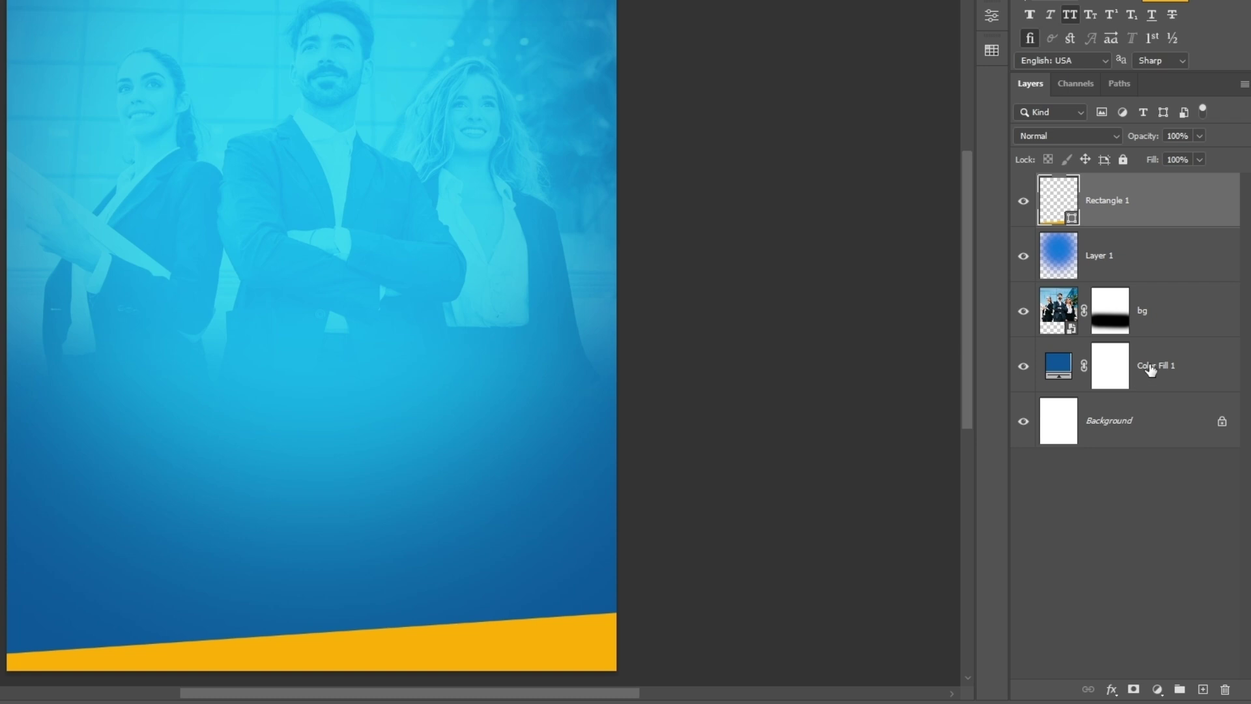
- Group all layers from Rectangle 1 down to Color Fill 1 and name the group BG
left_click(1151, 370, "shift")
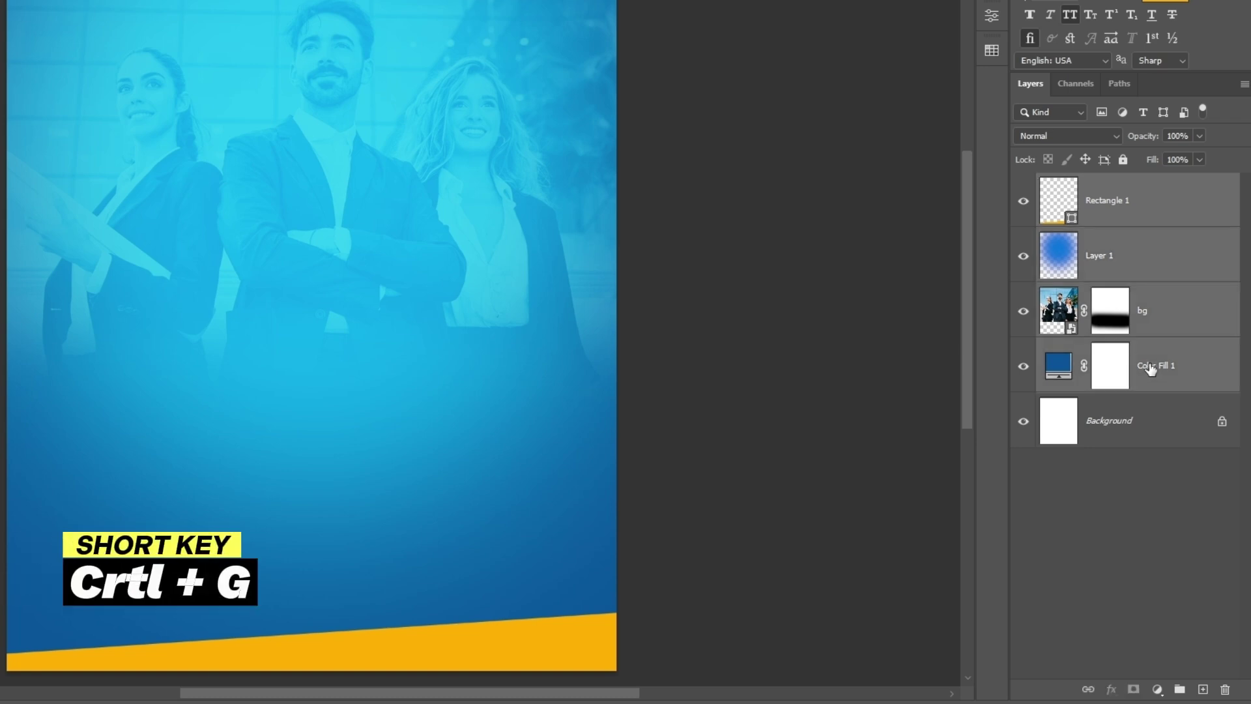
key("ctrl+g")
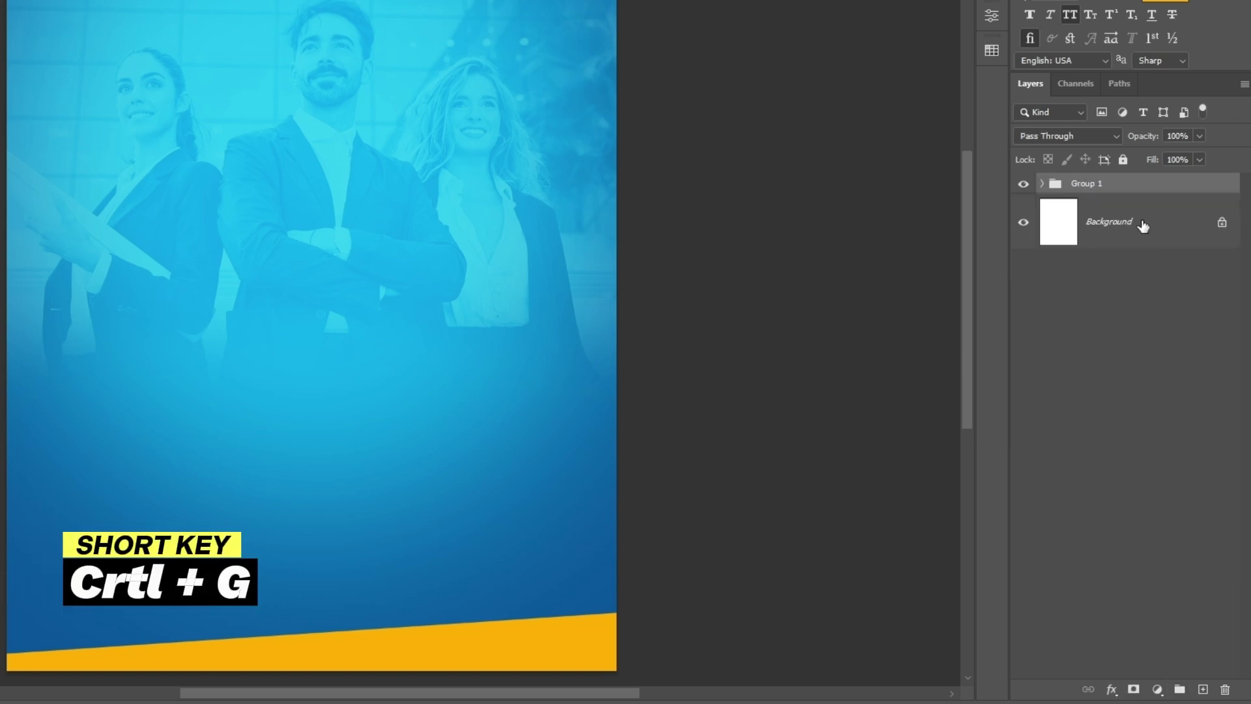
double_click(1096, 188)
type("BG")
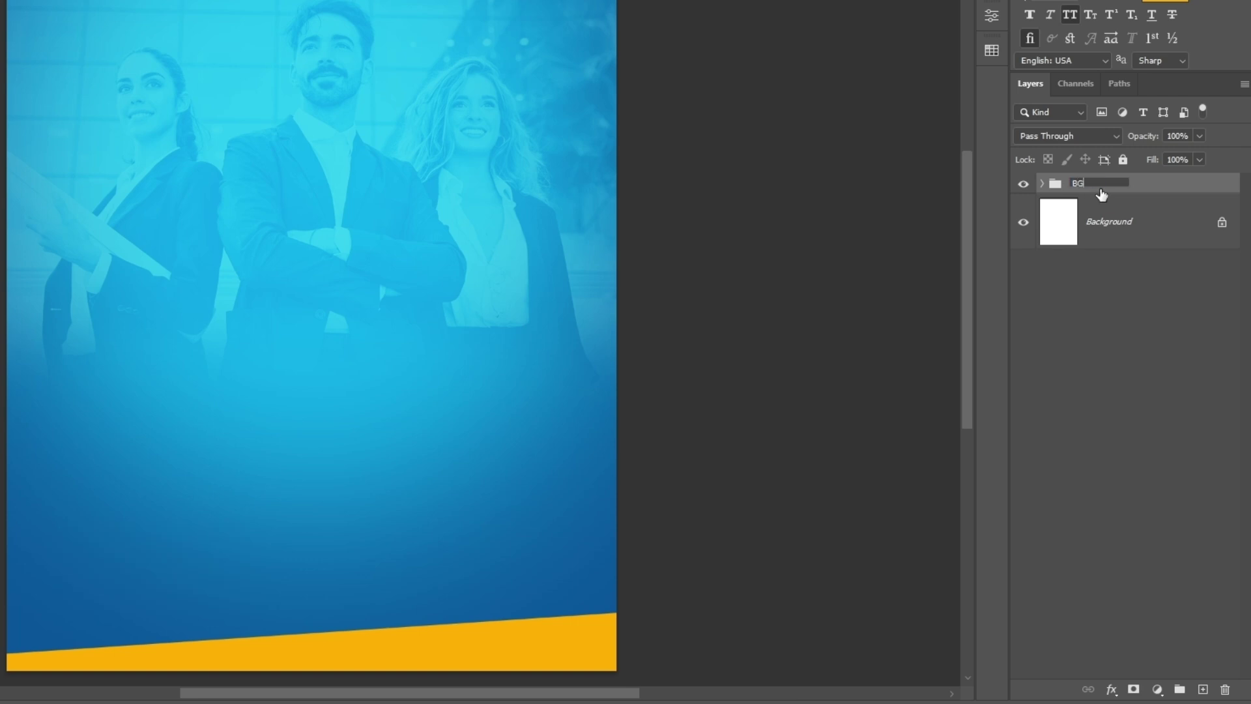
key("Return")
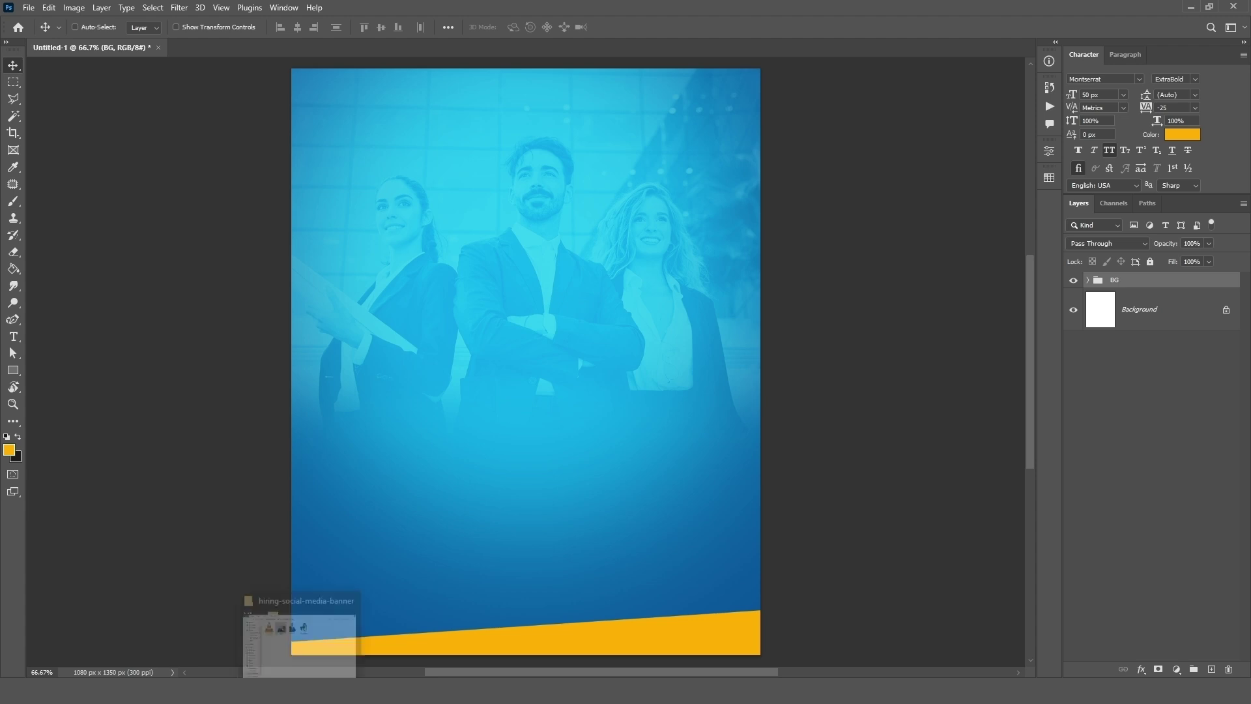
- Place the cut-out businessman image from the hiring-social-media-banner folder, scale it to 34.90% and position it in the canvas's upper centre
left_click(15, 641)
left_click_drag(601, 267, 567, 125)
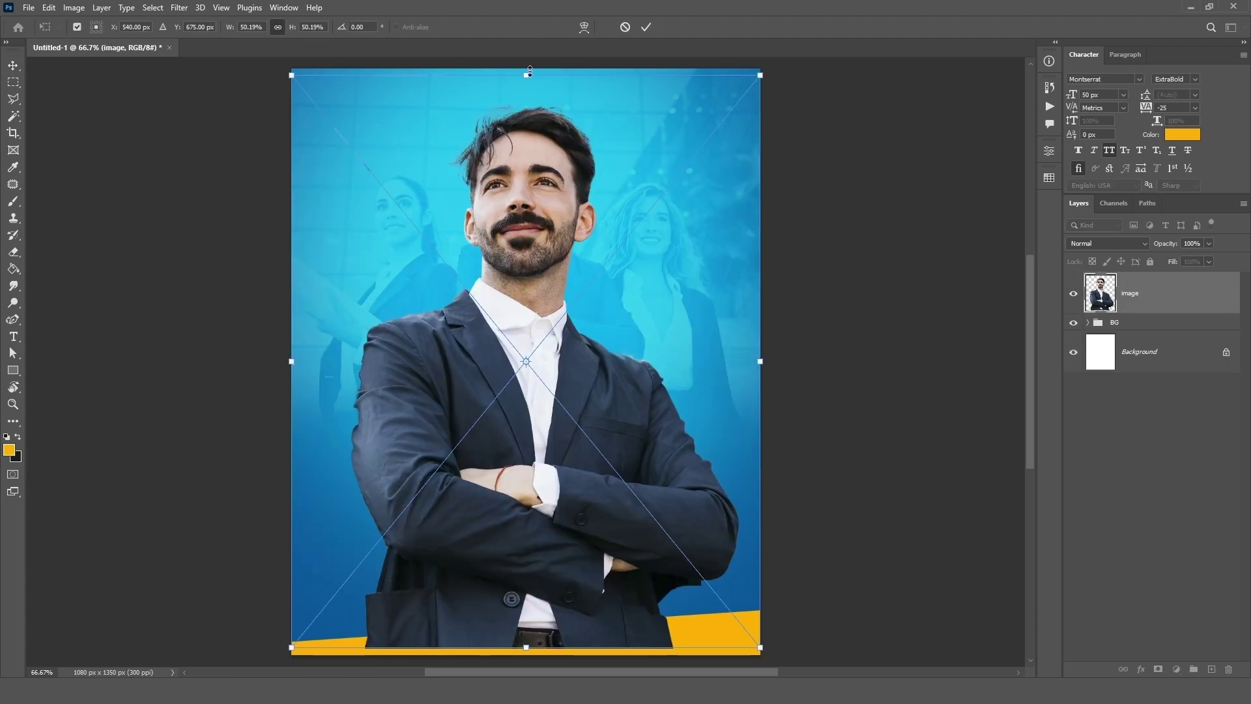
left_click_drag(532, 378, 531, 158)
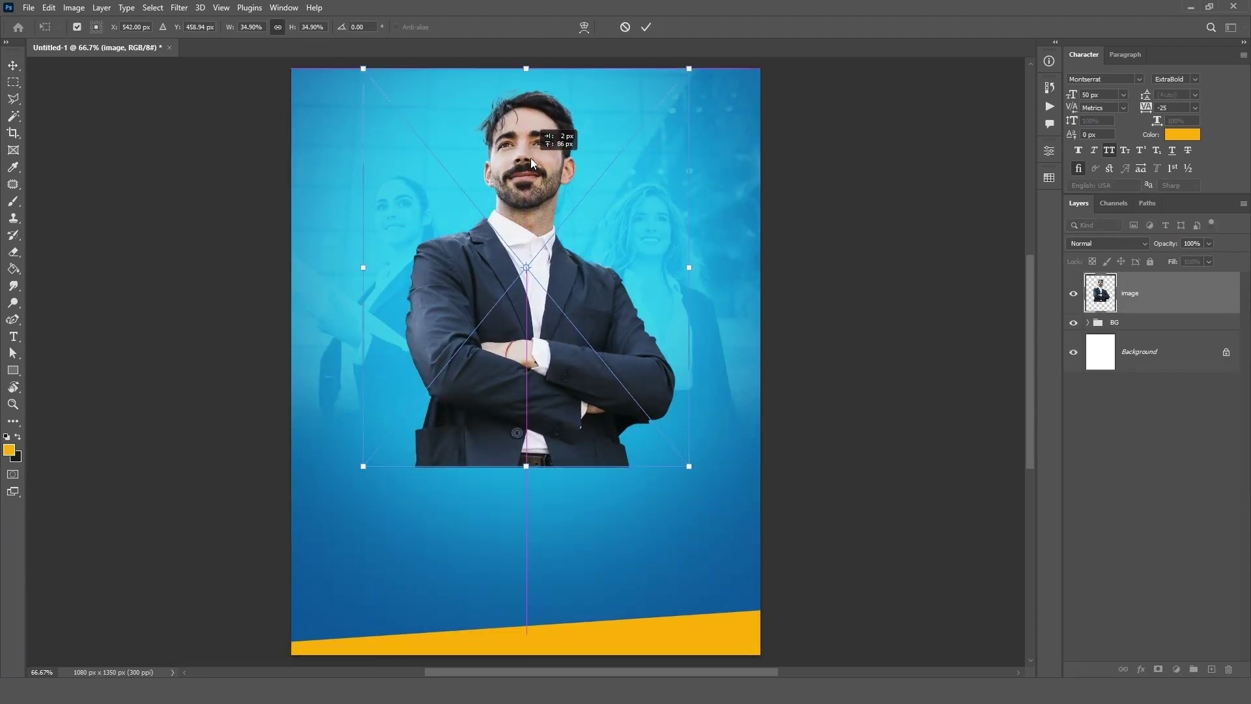
left_click(645, 29)
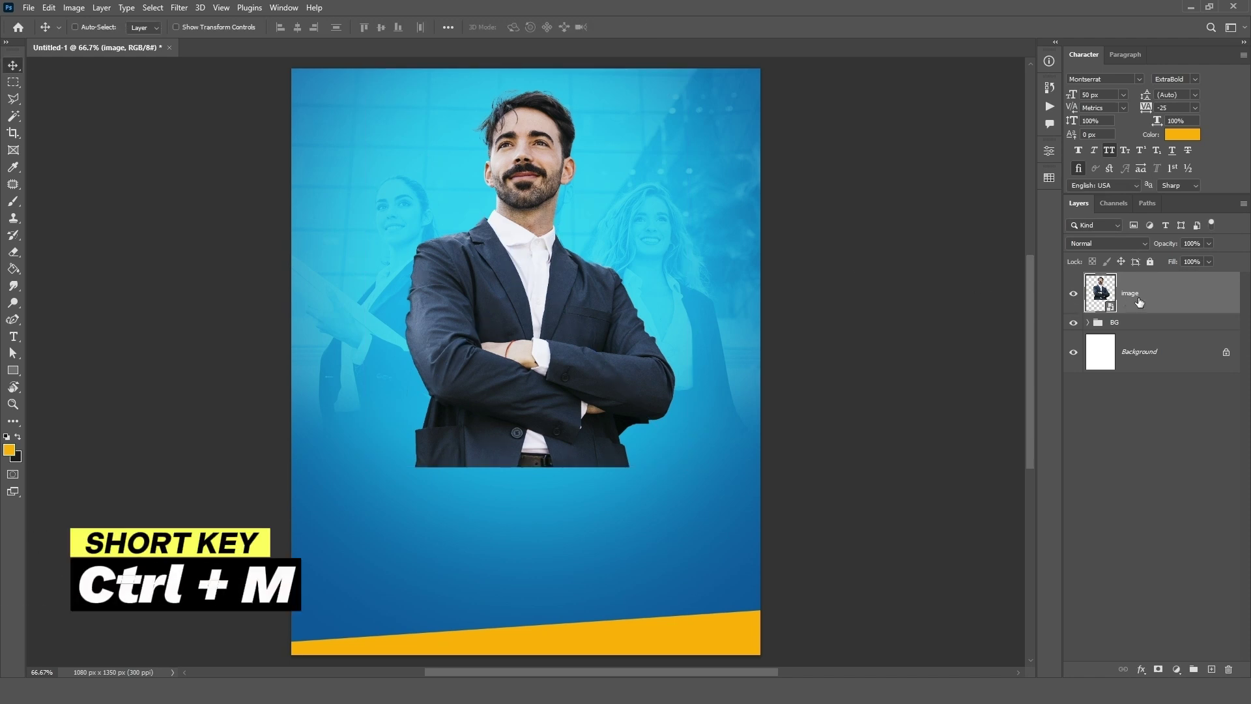
- Brighten the businessman image with a Curves adjustment by raising the middle of the RGB curve slightly
key("ctrl+m")
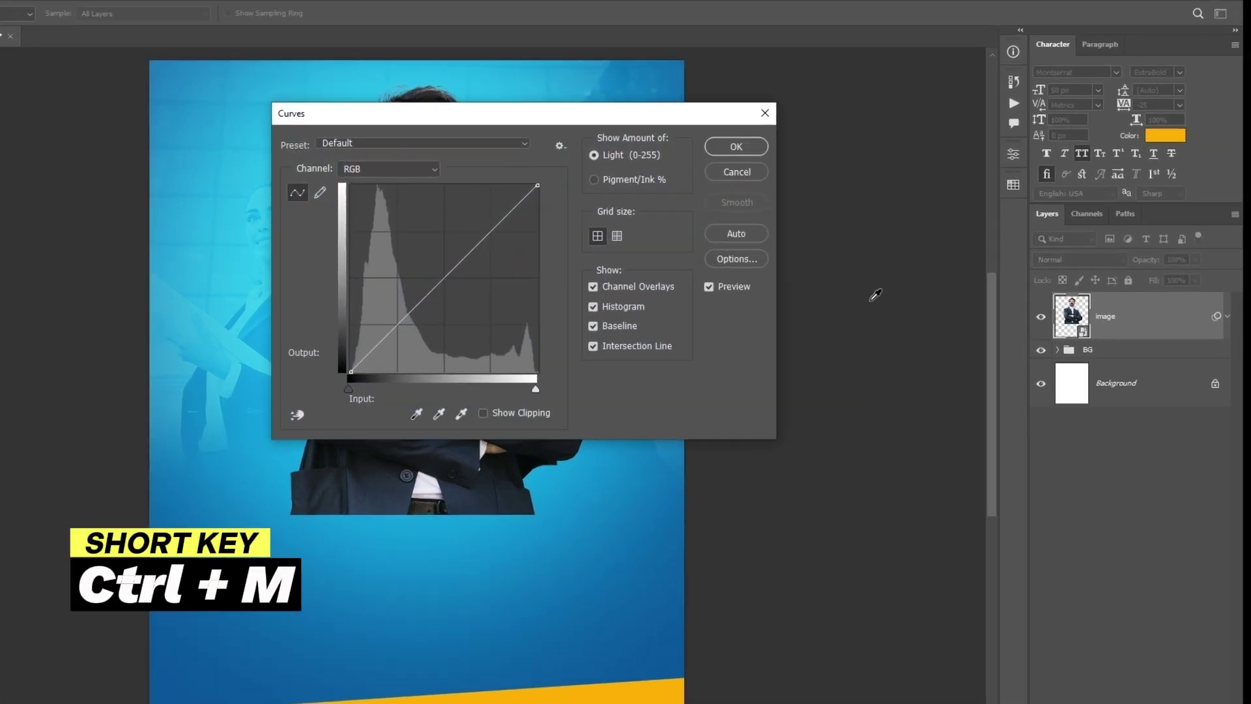
left_click_drag(557, 124, 755, 130)
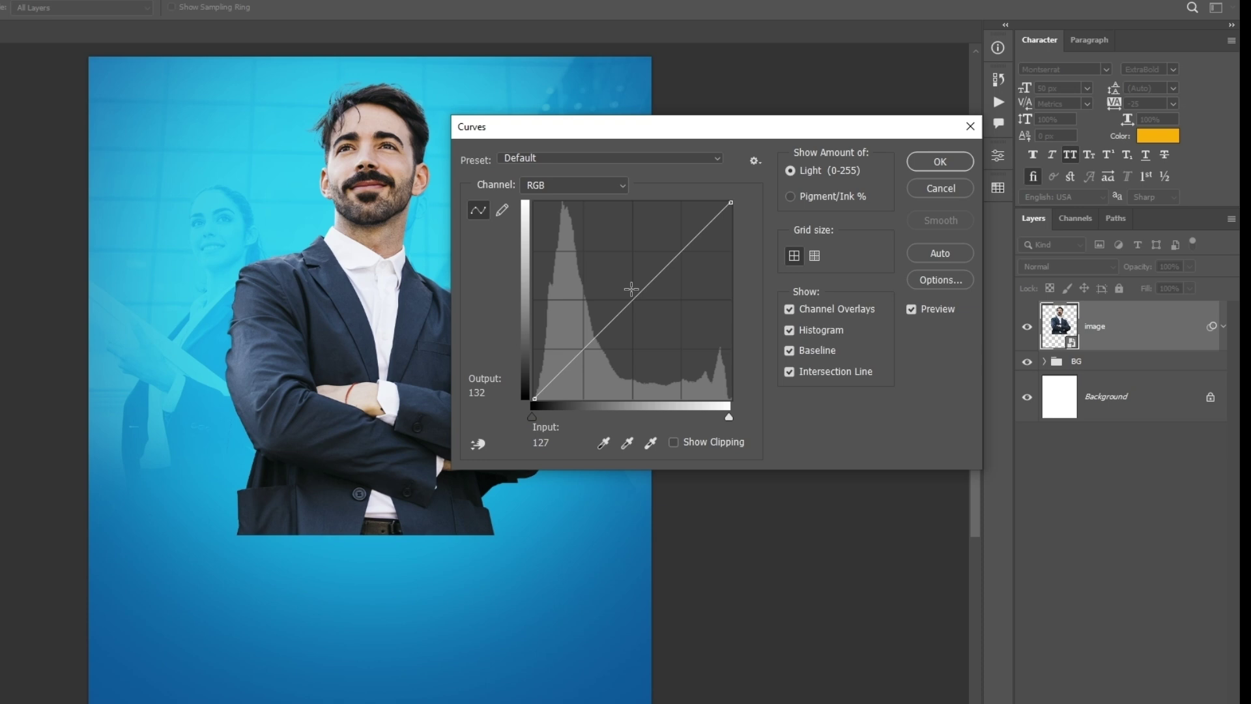
left_click_drag(632, 288, 630, 282)
left_click(916, 163)
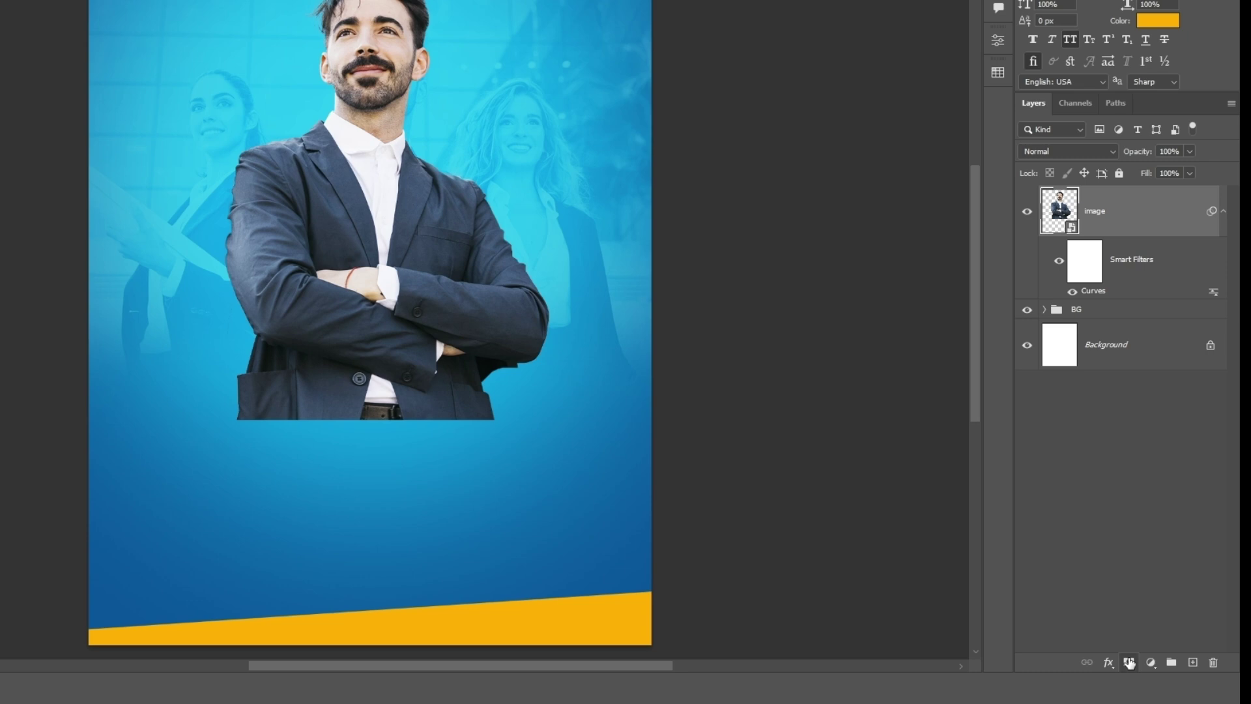
- Add a layer mask to the image layer and fade out the man's lower body with a soft black 400 px brush
left_click(1130, 663)
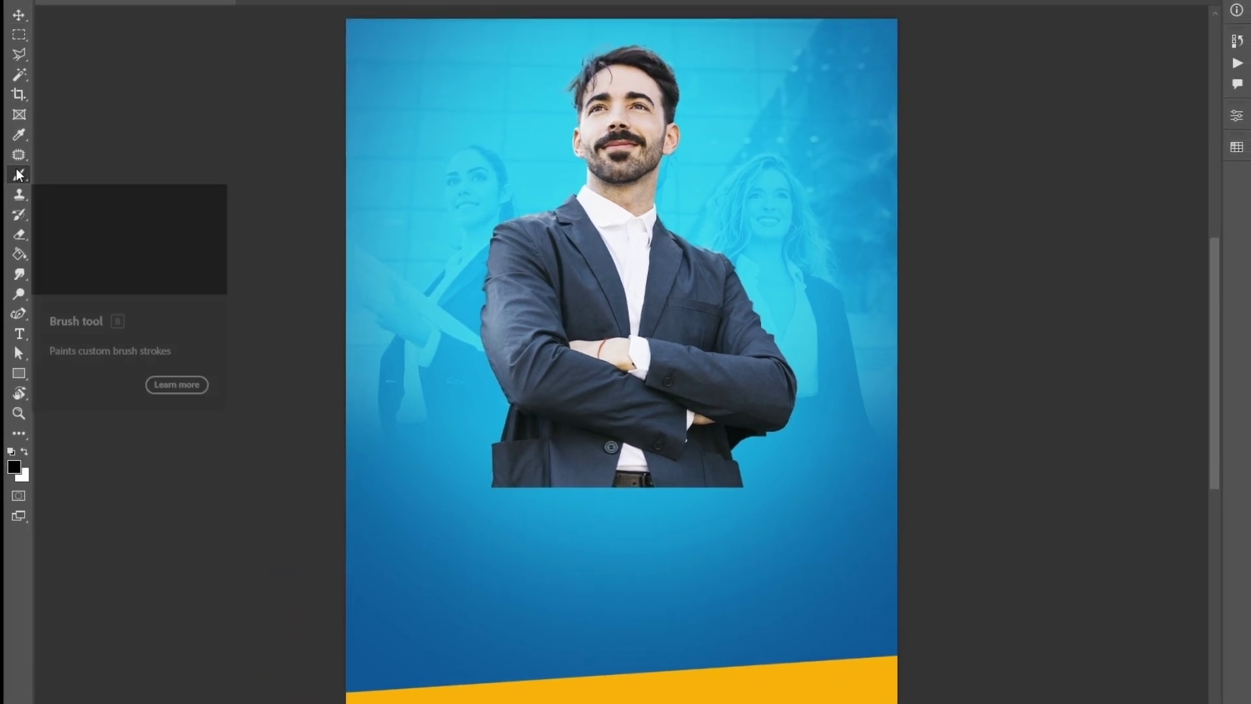
left_click(19, 175)
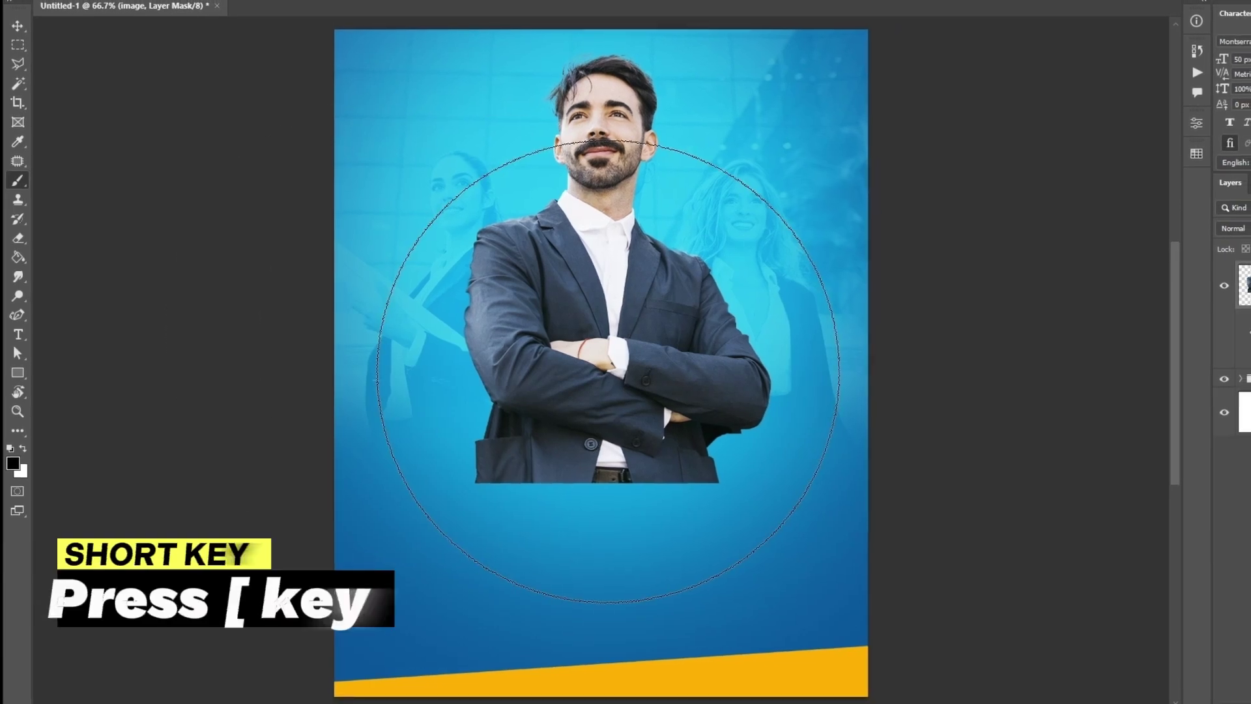
key("bracketleft")
key("bracketleft")
key("bracketleft")
key("bracketleft")
key("bracketleft")
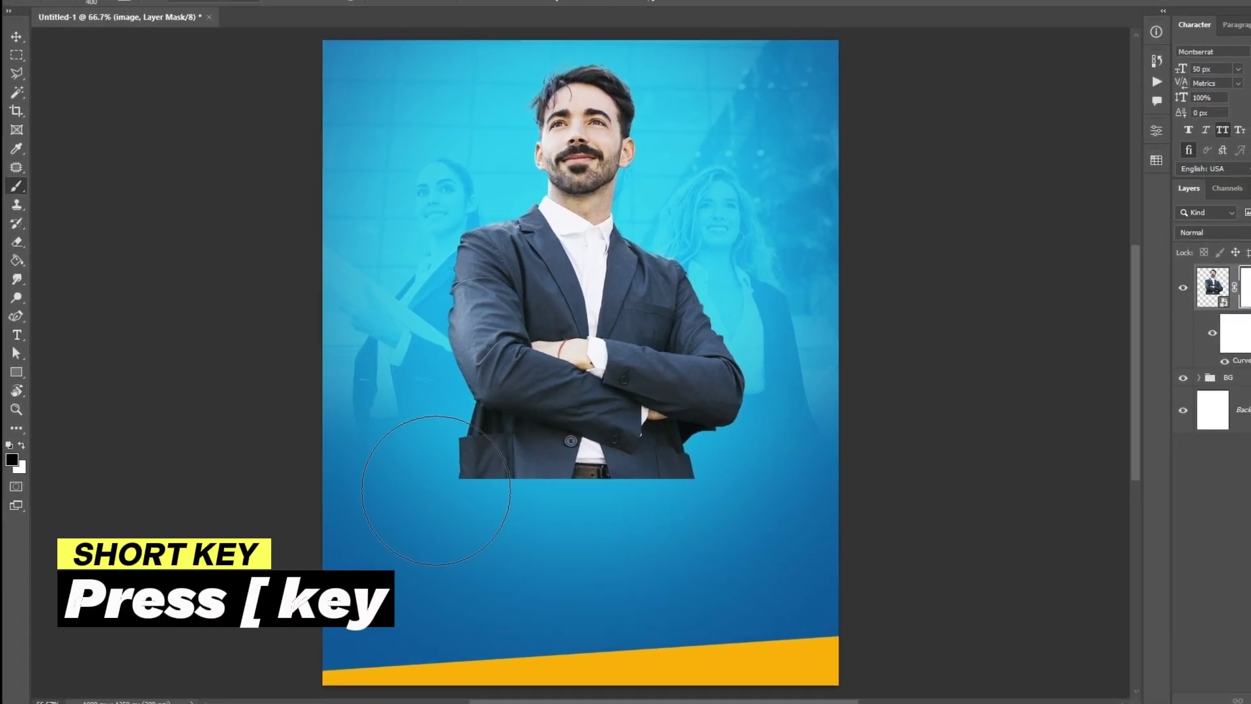
mouse_move(436, 491)
left_mouse_down()
mouse_move(672, 512)
mouse_move(468, 514)
mouse_move(719, 520)
mouse_move(367, 520)
mouse_move(745, 521)
mouse_move(390, 527)
left_mouse_up()
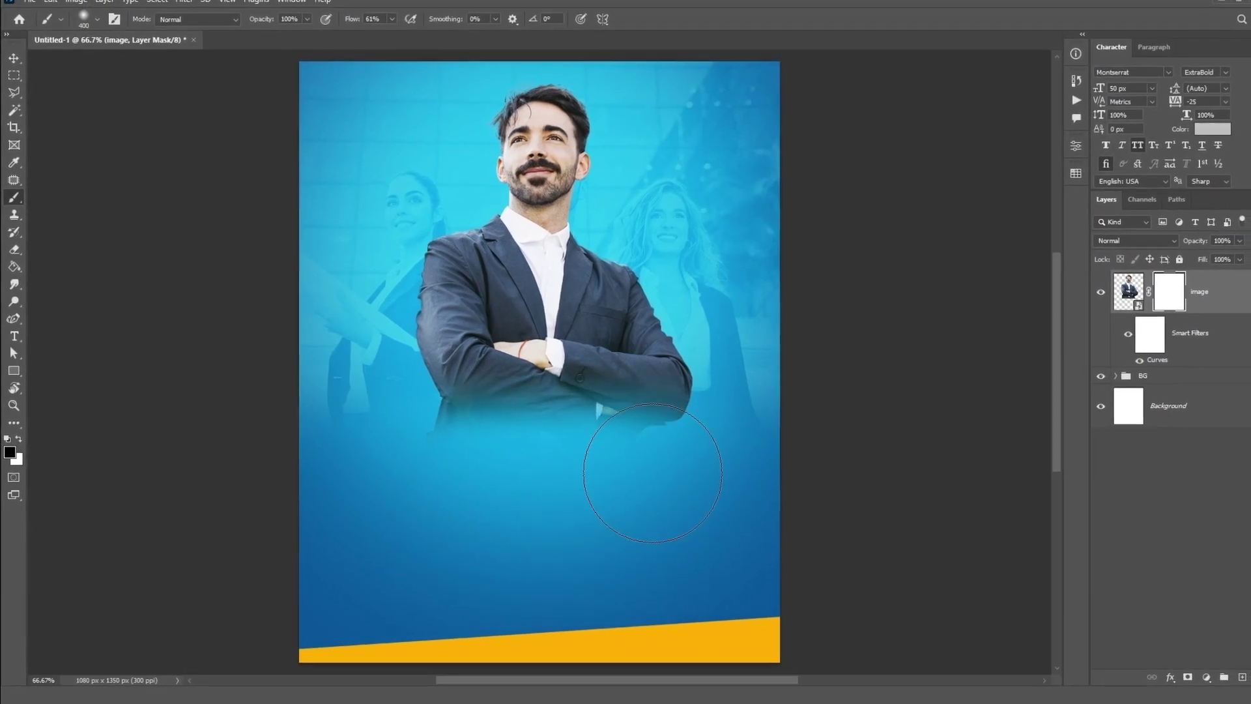
- Add an Inner Glow to the image layer in blue #097cbf with Linear Dodge (Add), 95% opacity and 24 px size
left_click(1134, 276)
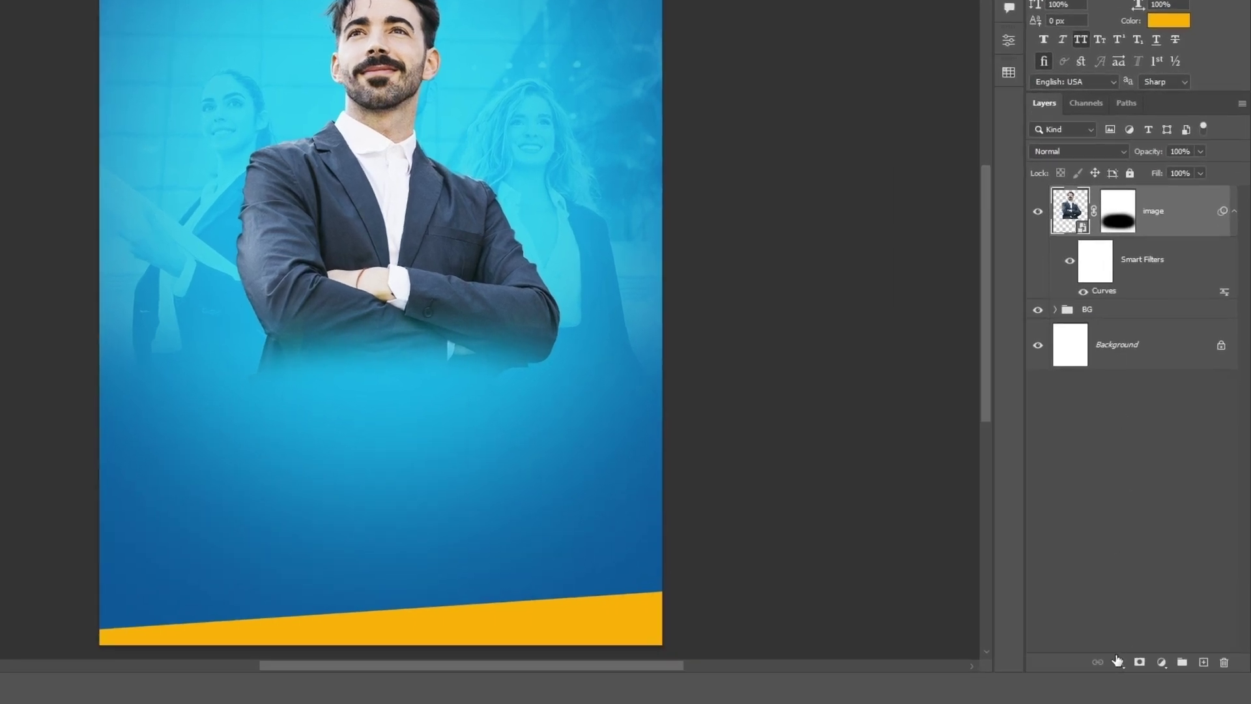
left_click(1118, 661)
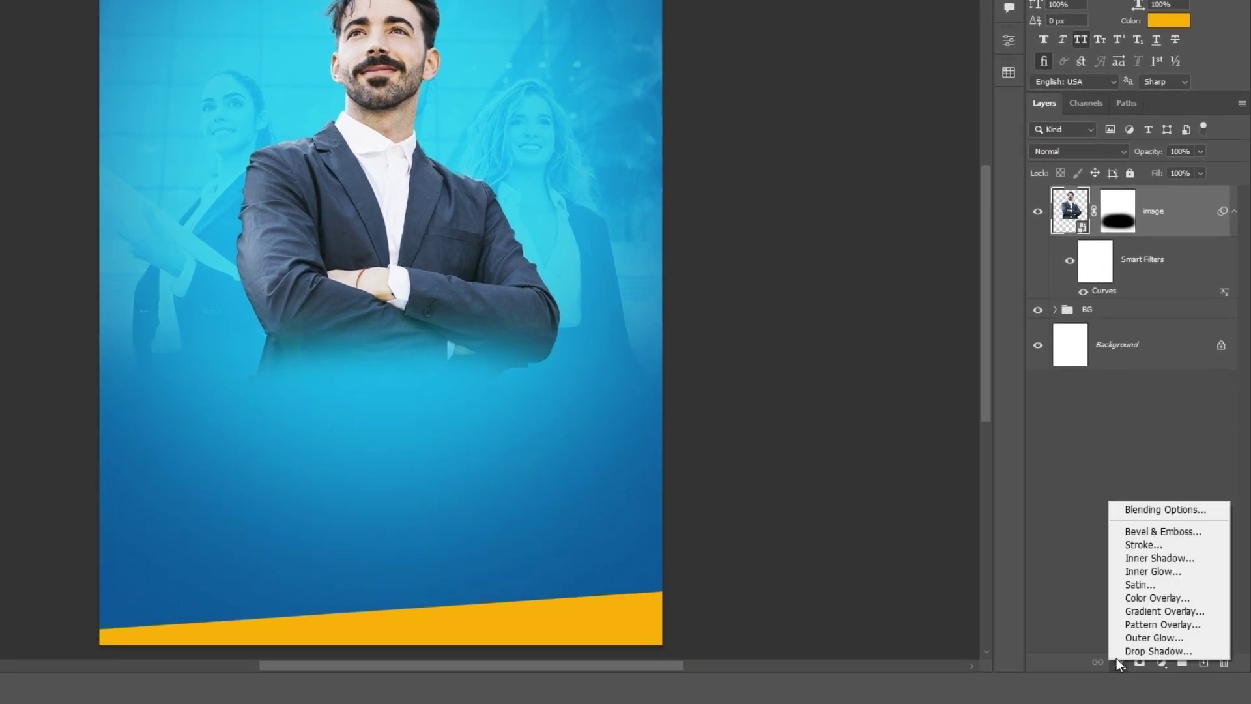
left_click(1136, 572)
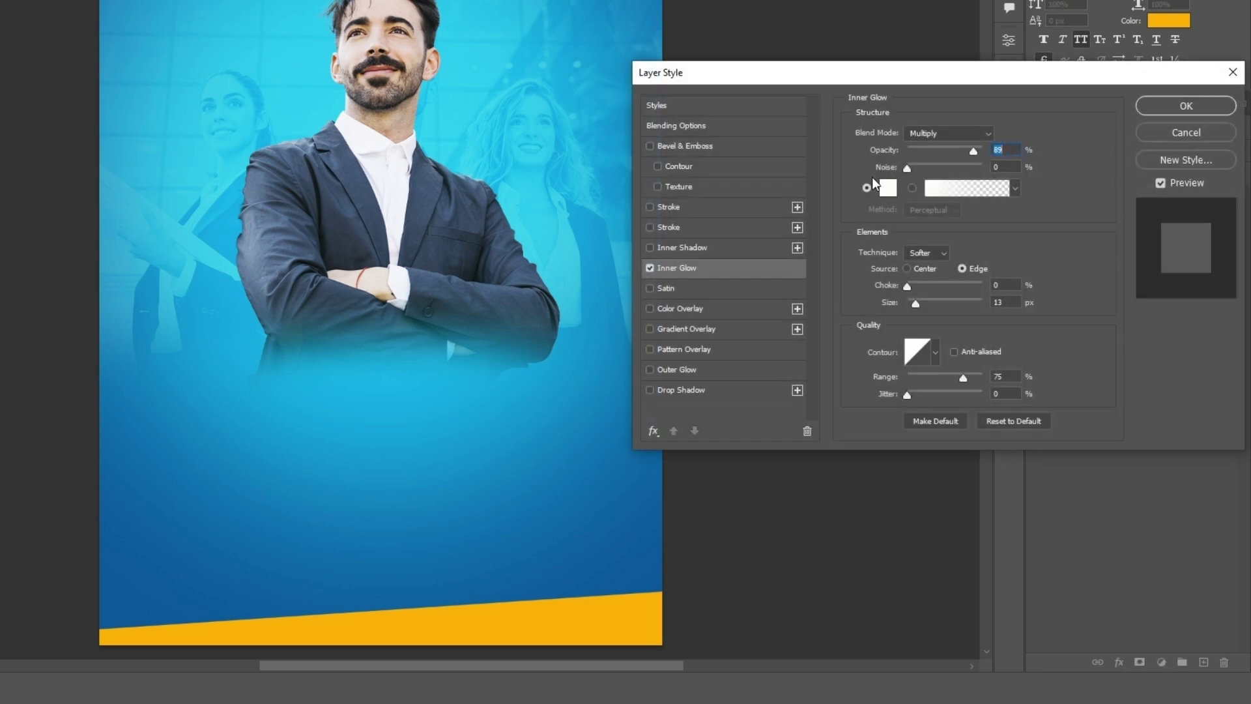
left_click(885, 188)
left_click(280, 491)
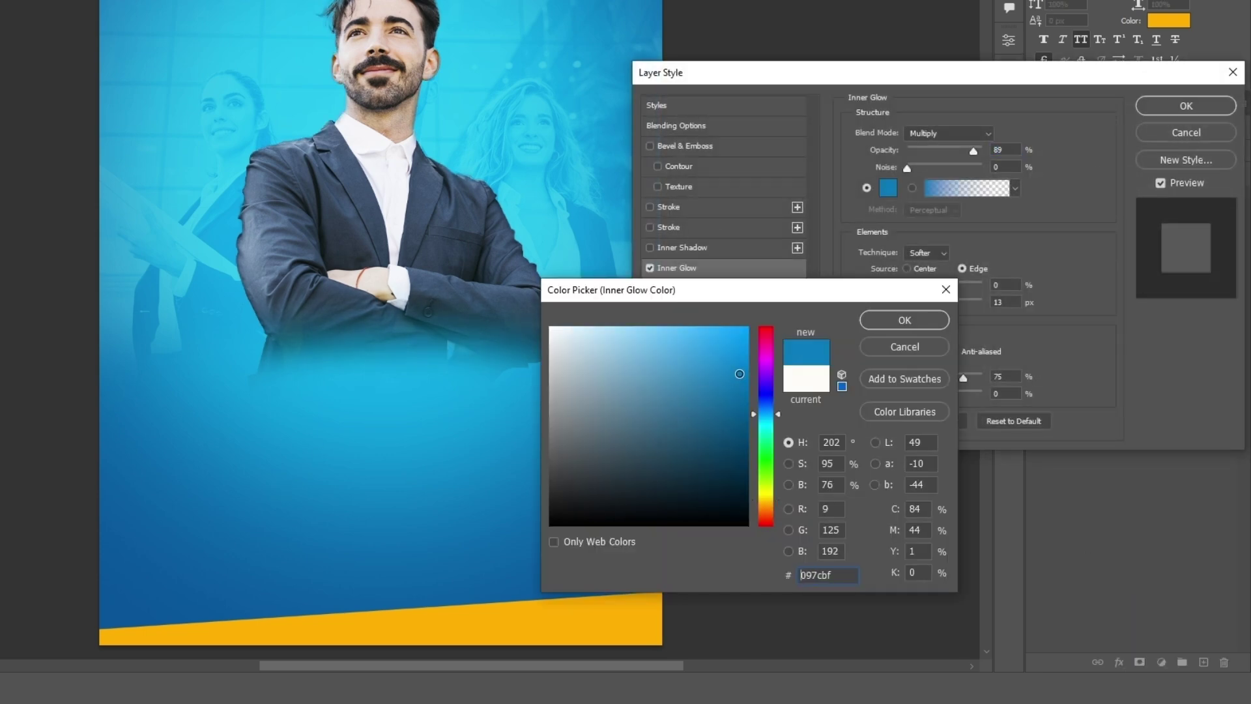
left_click(905, 320)
left_click(944, 133)
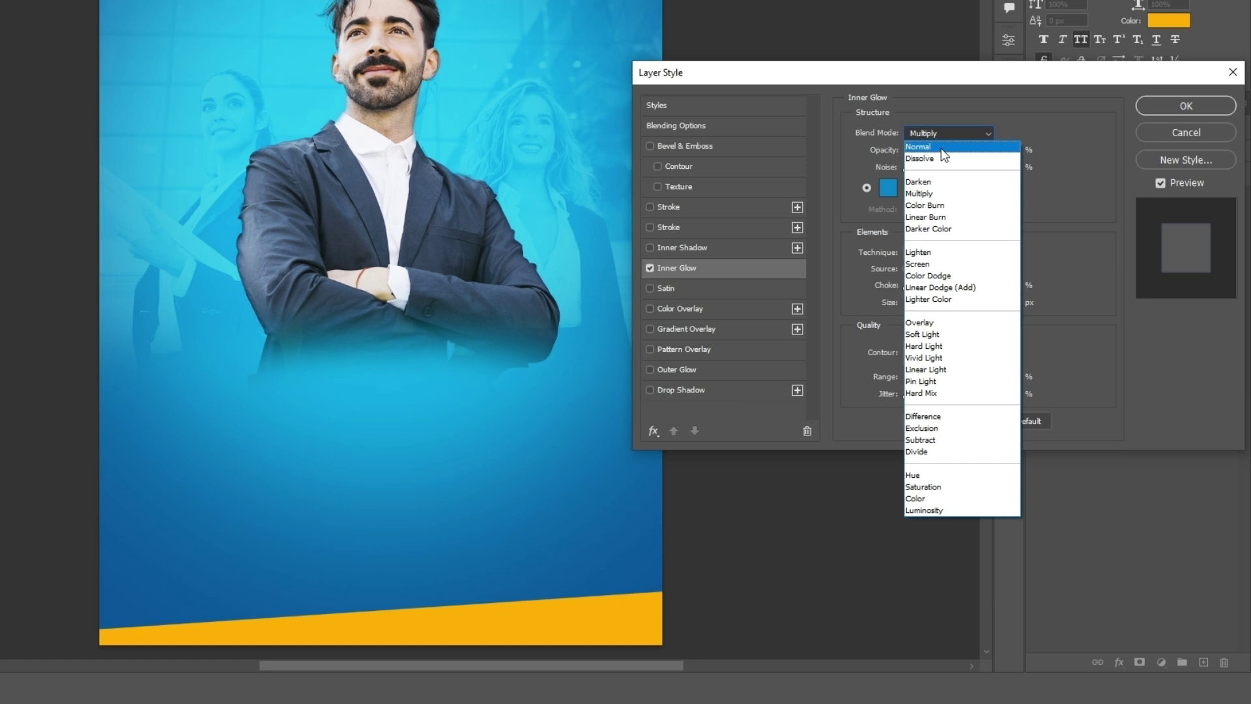
left_click(949, 287)
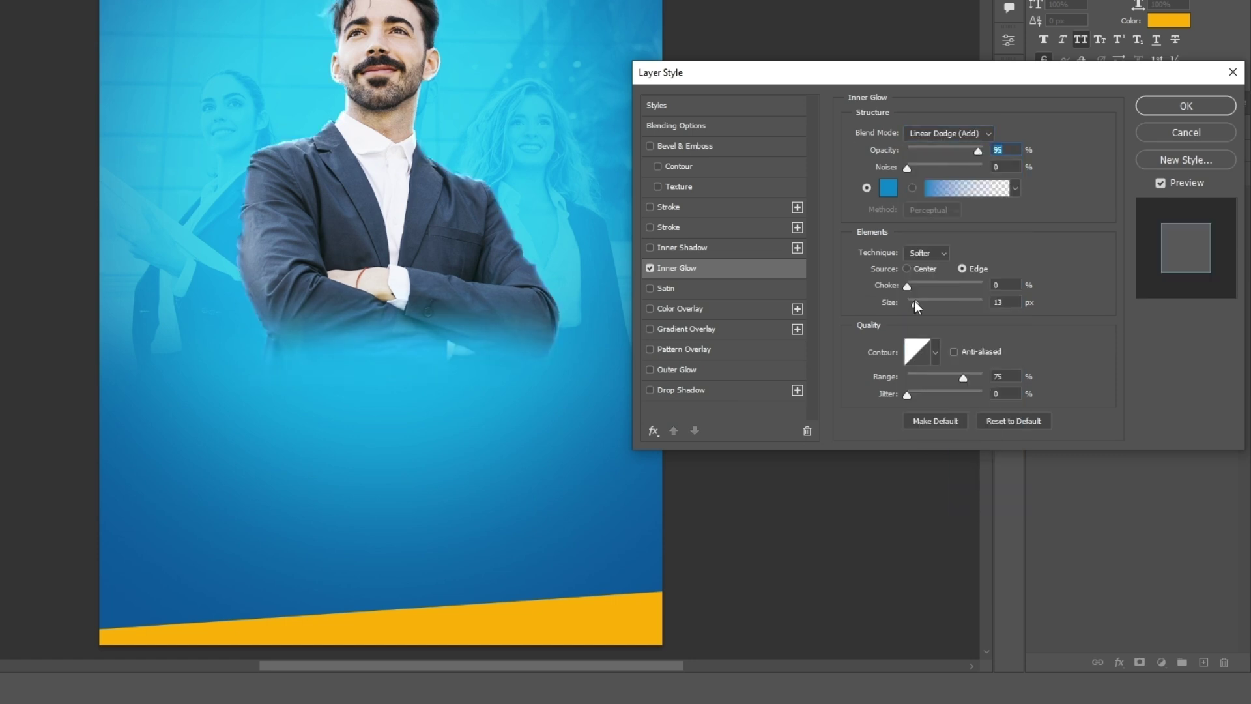
left_click_drag(916, 303, 919, 303)
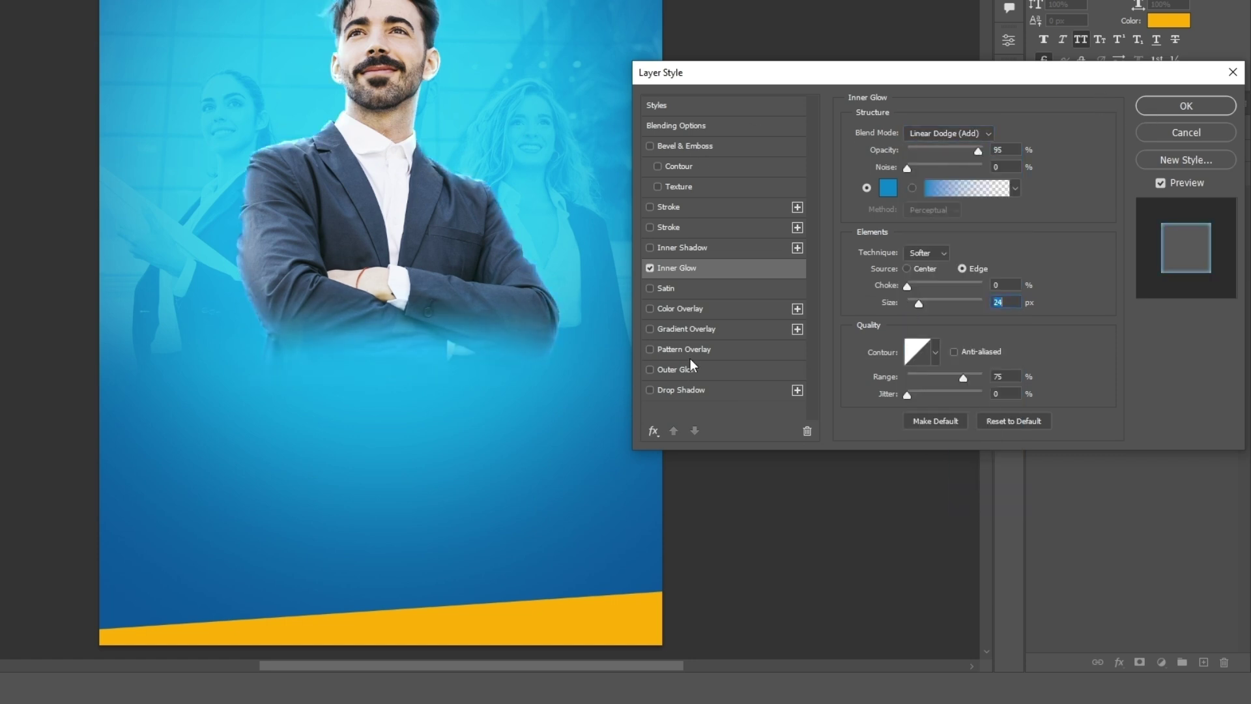
- Add an Outer Glow to the image layer in blue #0c75c2 with 68% opacity and 38 px size
left_click(678, 370)
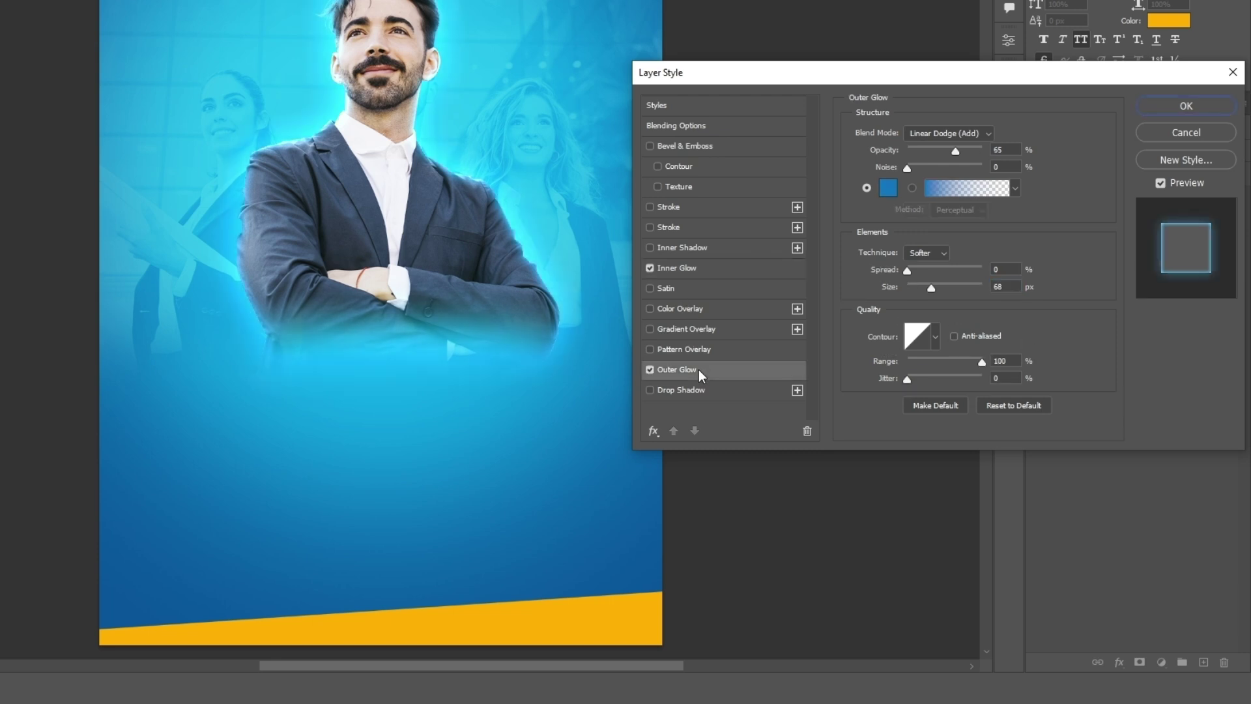
left_click(888, 196)
left_click(733, 375)
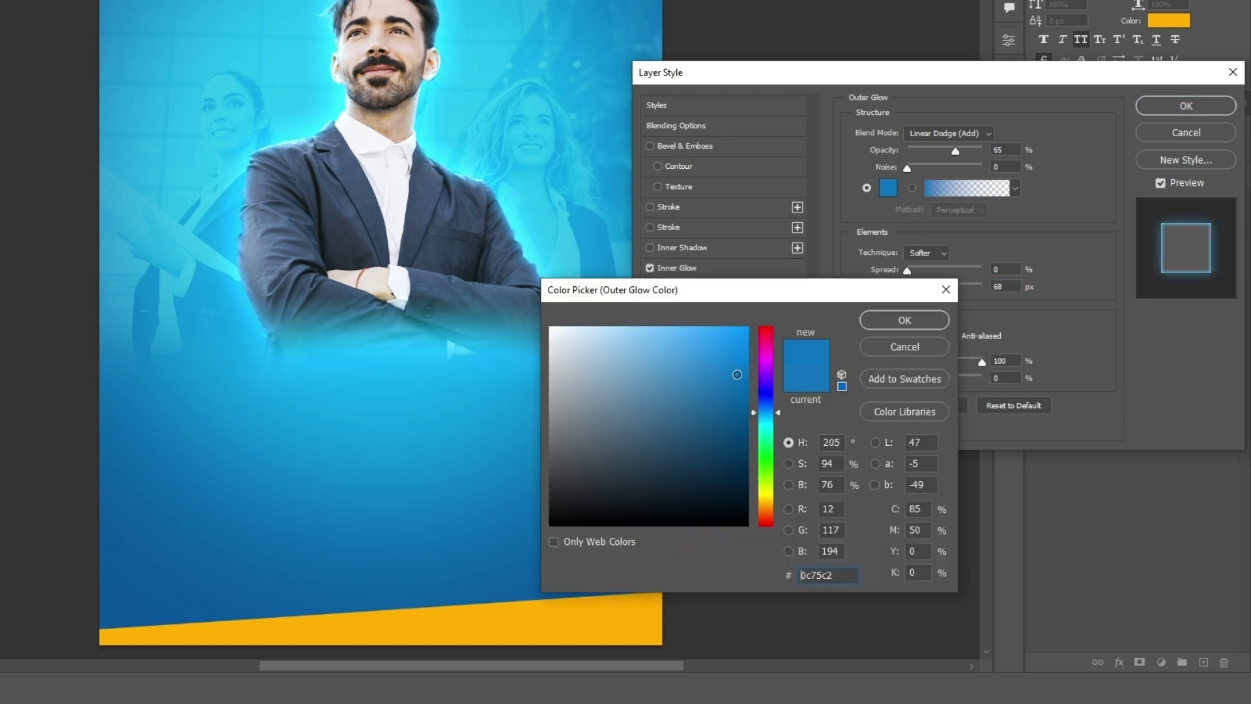
left_click(893, 323)
left_click(959, 154)
left_click_drag(959, 157, 960, 157)
left_click_drag(939, 292, 926, 296)
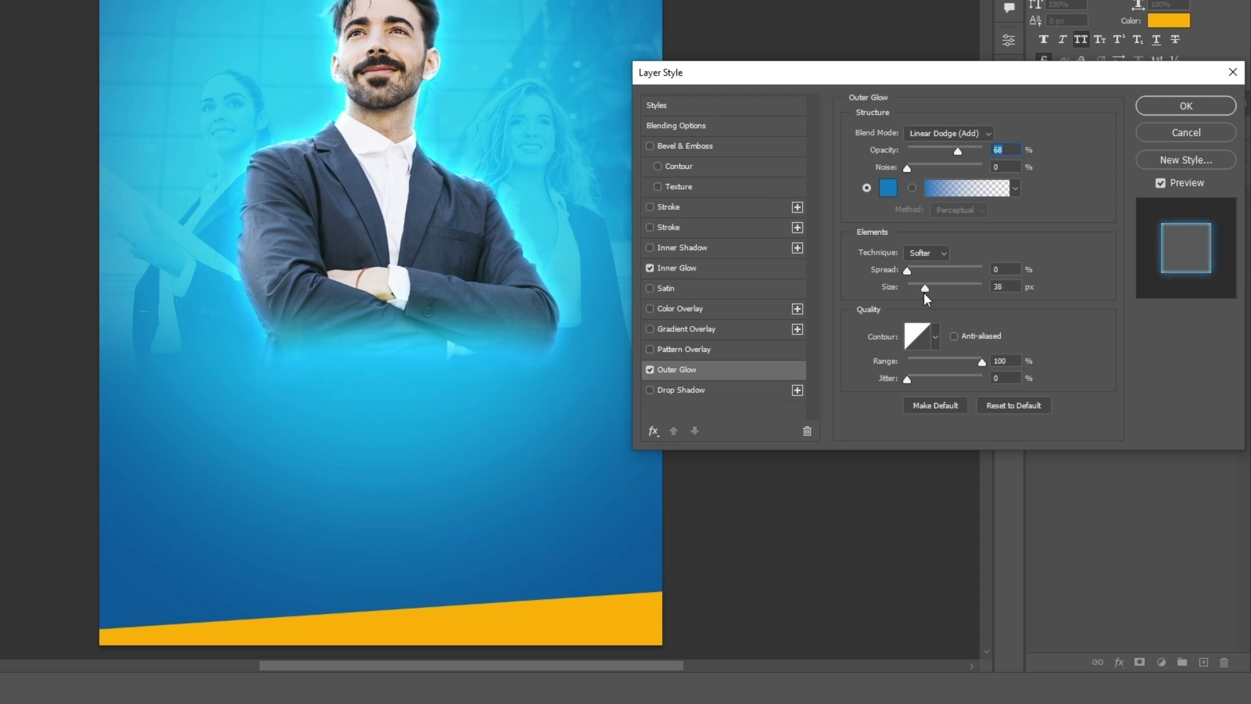
left_click(1151, 106)
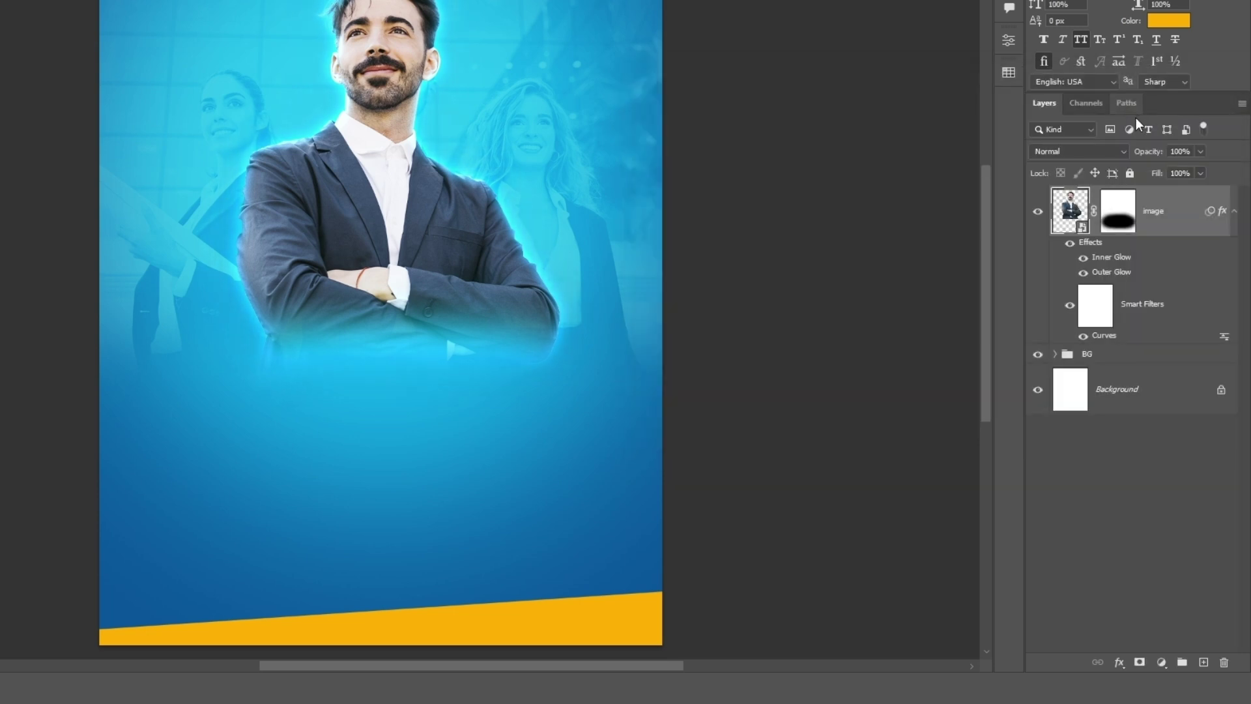
- Put the image layer into a new group named Image and nudge the businessman slightly down the canvas
left_click(1181, 662)
double_click(1095, 195)
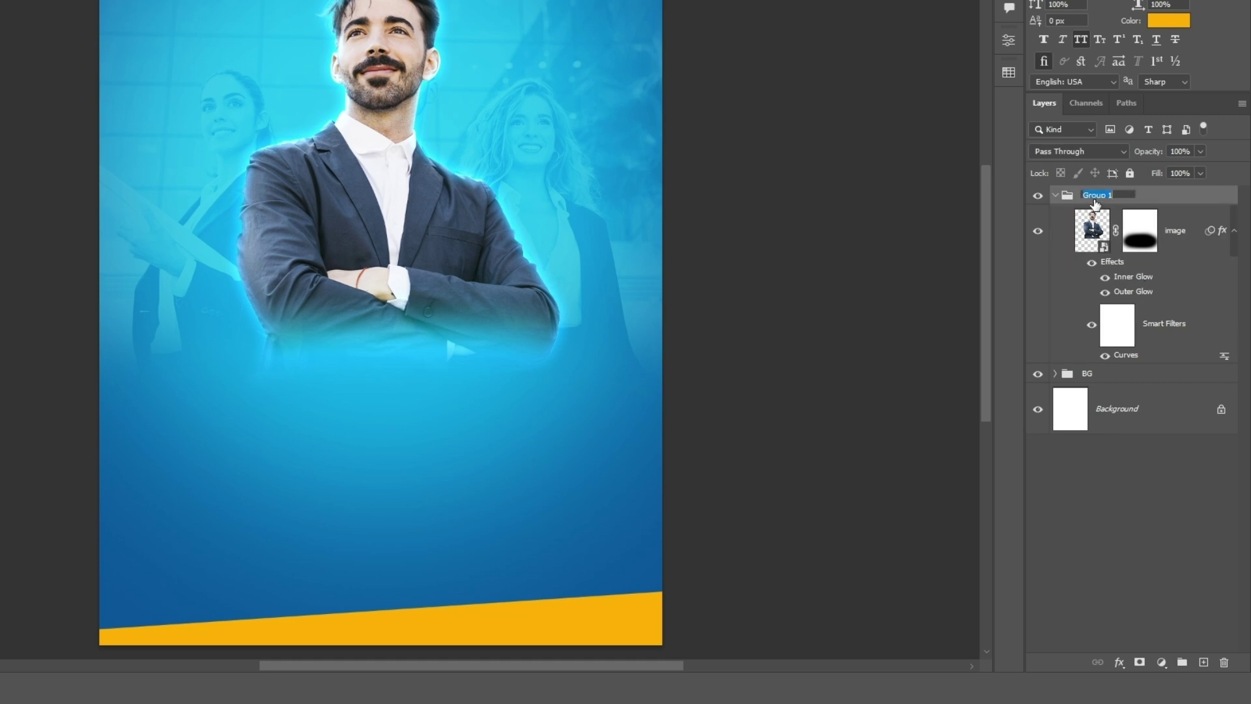
type("Image")
key("Return")
left_click(1056, 196)
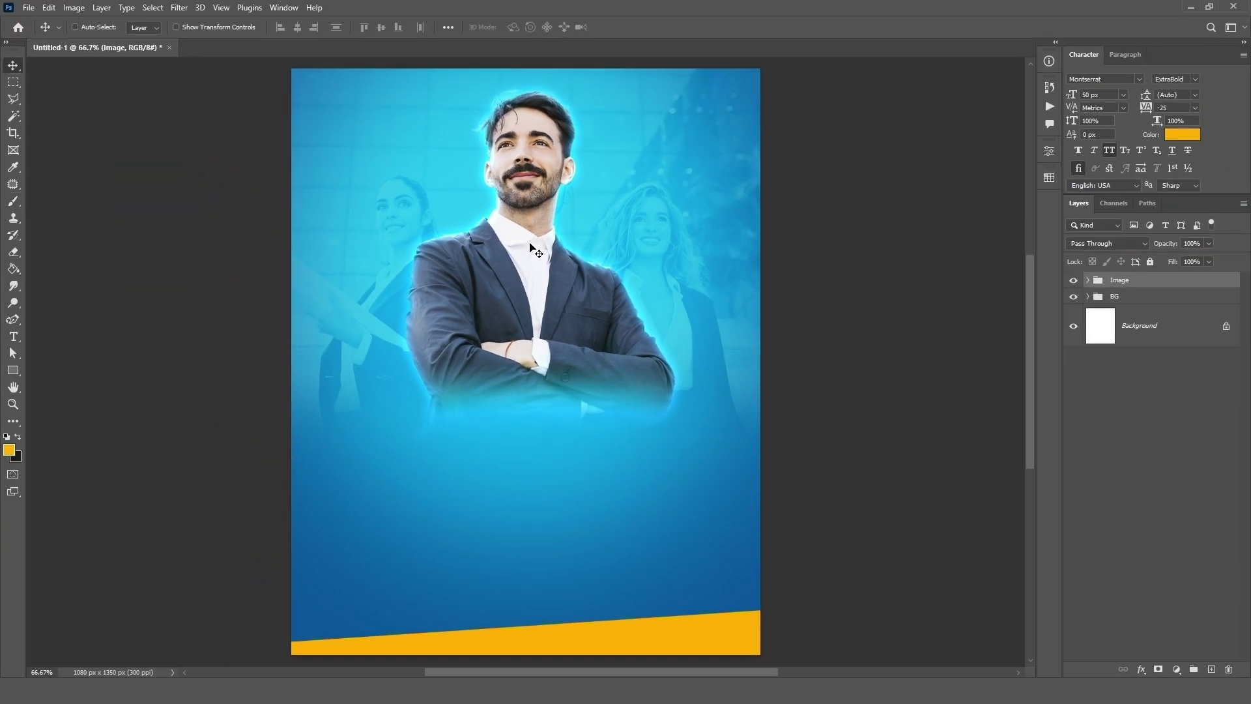
left_click_drag(391, 154, 391, 158)
left_click_drag(534, 248, 534, 255)
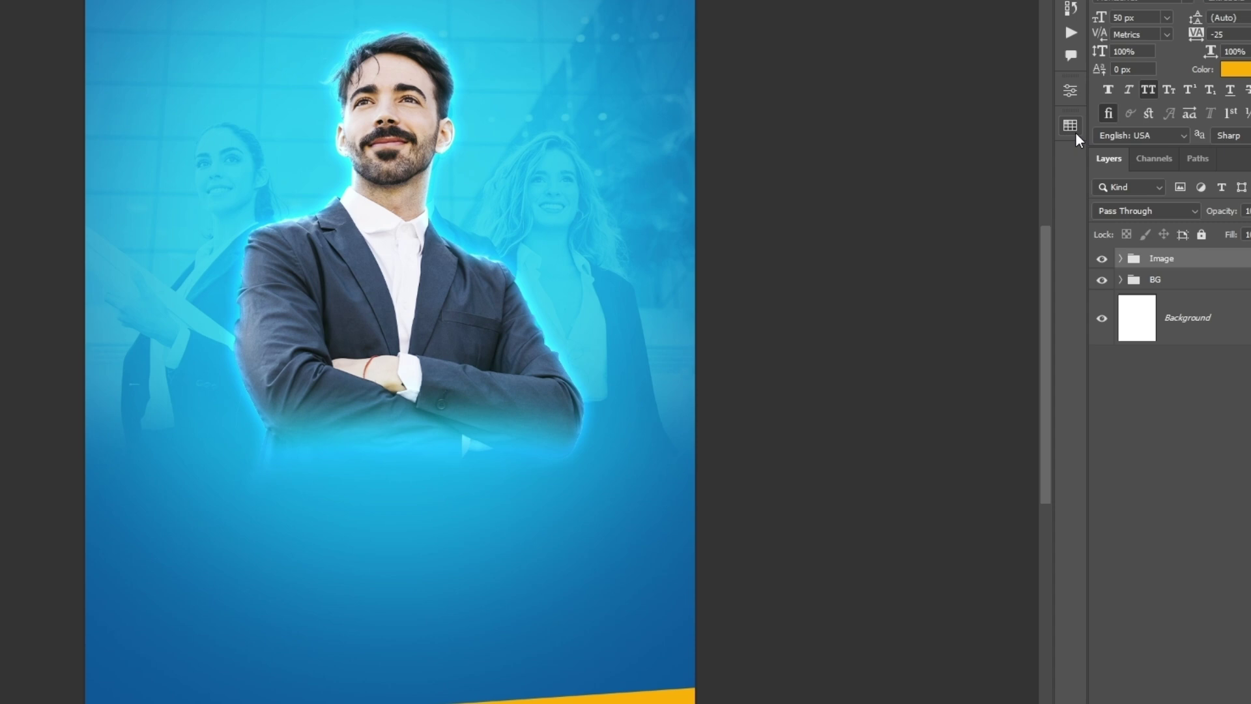
- Draw a 731 × 200 px orange rectangle below the man's folded arms and centre it horizontally on the canvas at X 175 px
left_click(1070, 127)
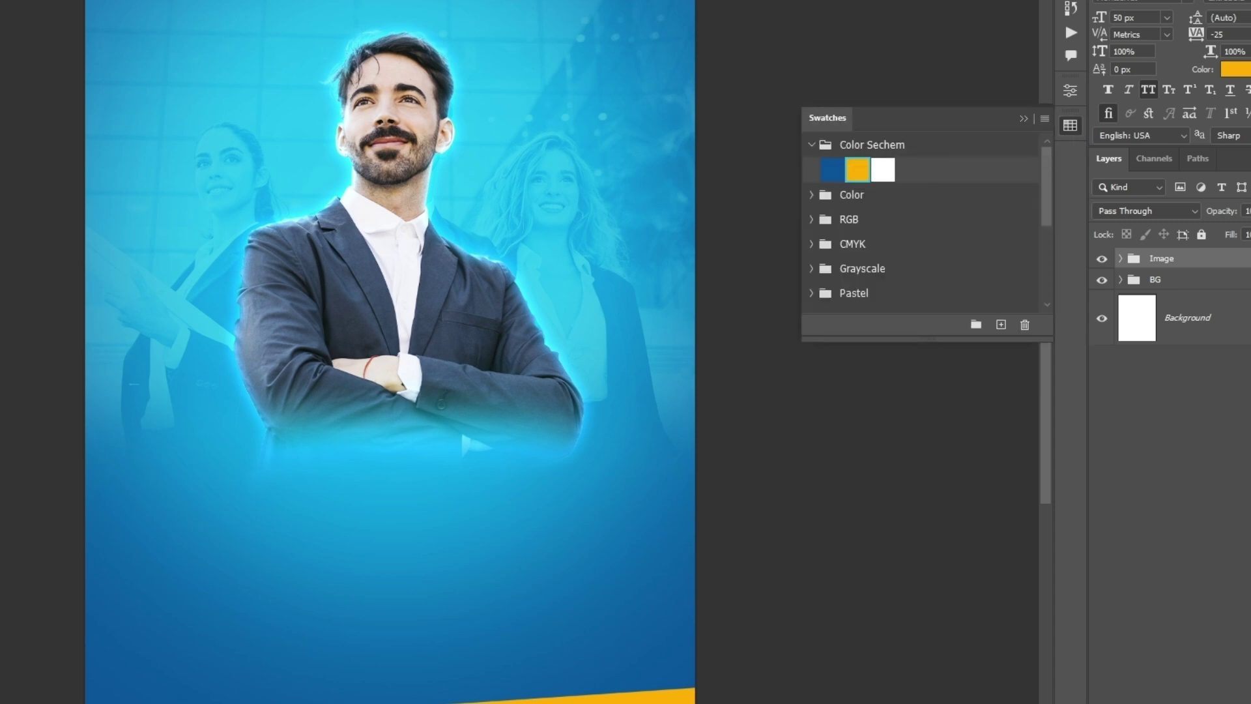
left_click_drag(199, 374, 612, 485)
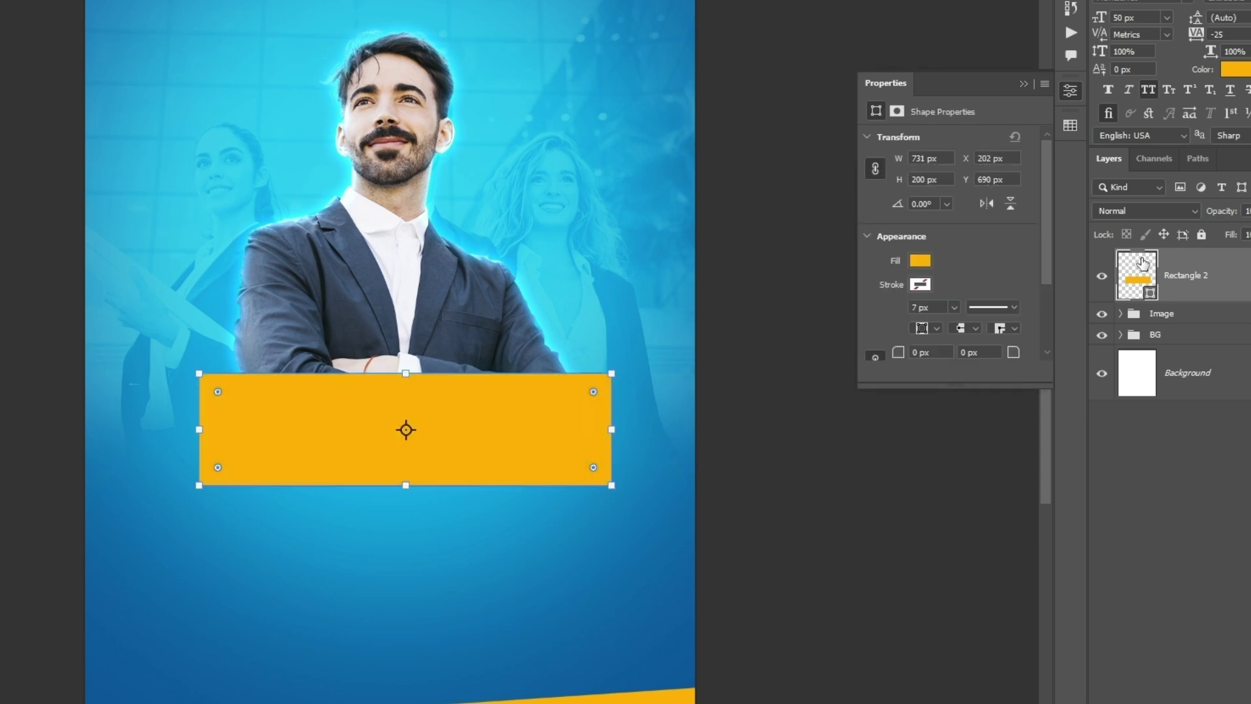
left_click_drag(412, 464, 400, 465)
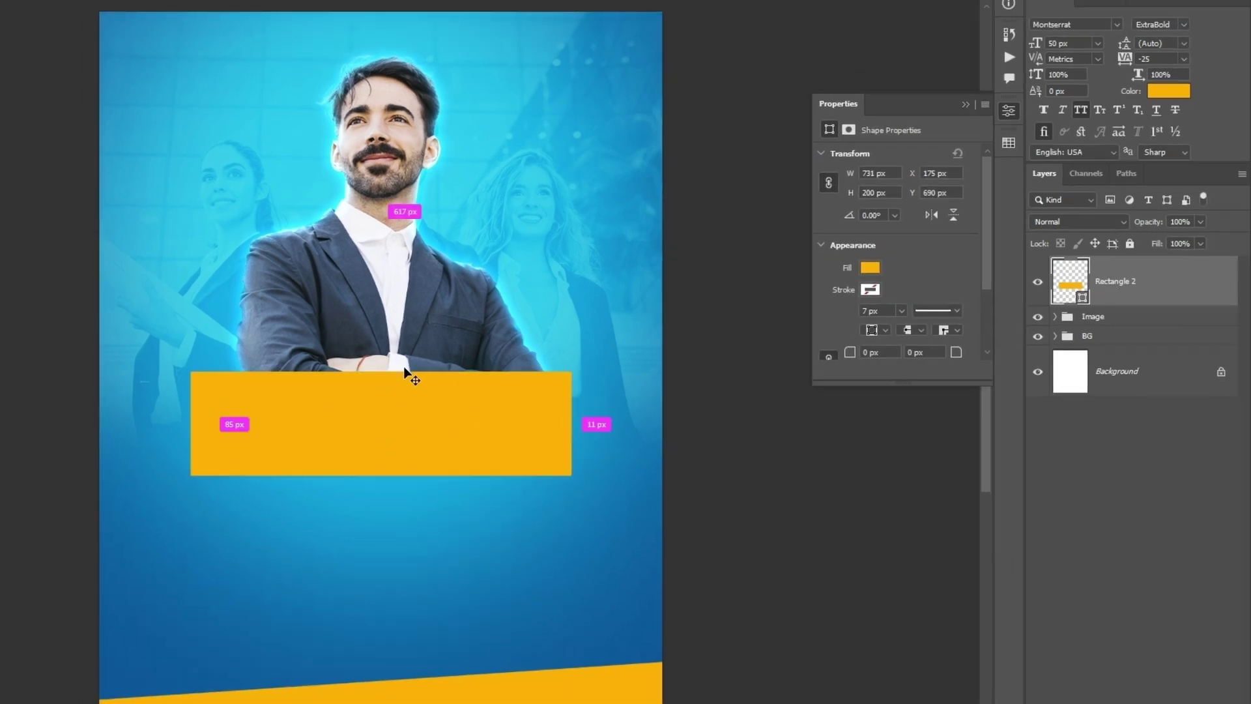
- Add a white Stroke positioned inside to the orange rectangle's layer
scroll(404, 372, "up", 1)
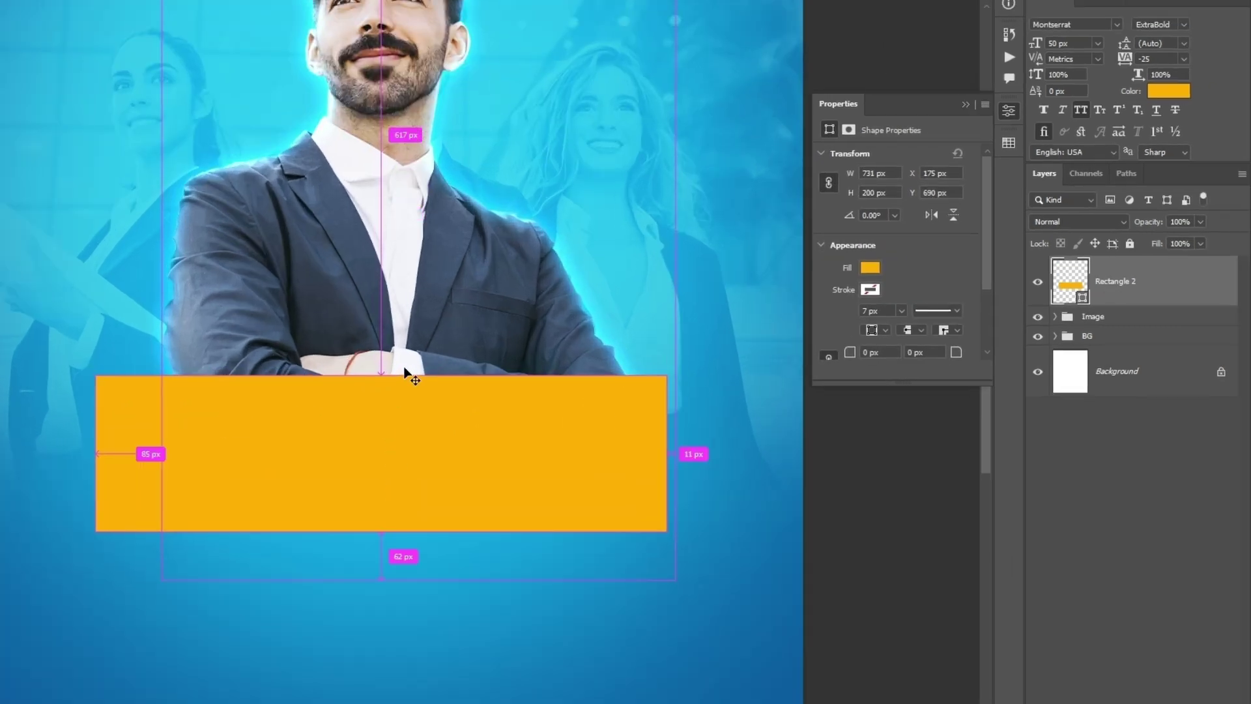
scroll(427, 341, "down", 2)
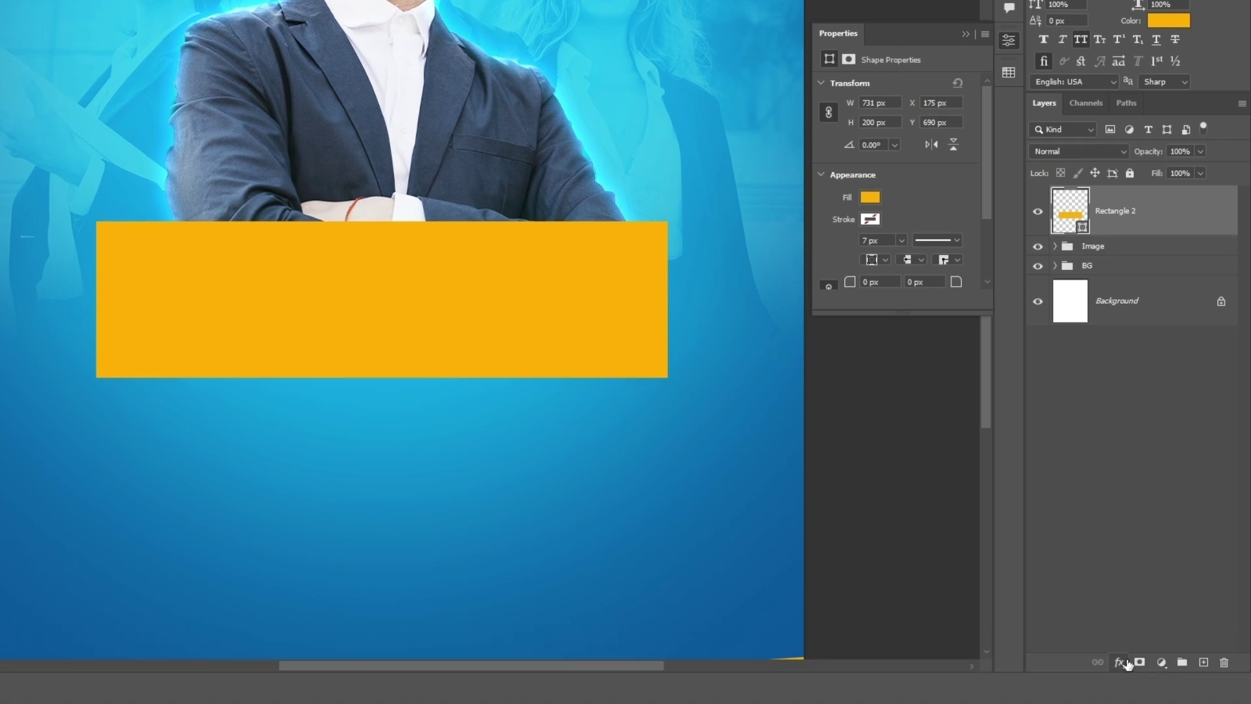
left_click(1120, 663)
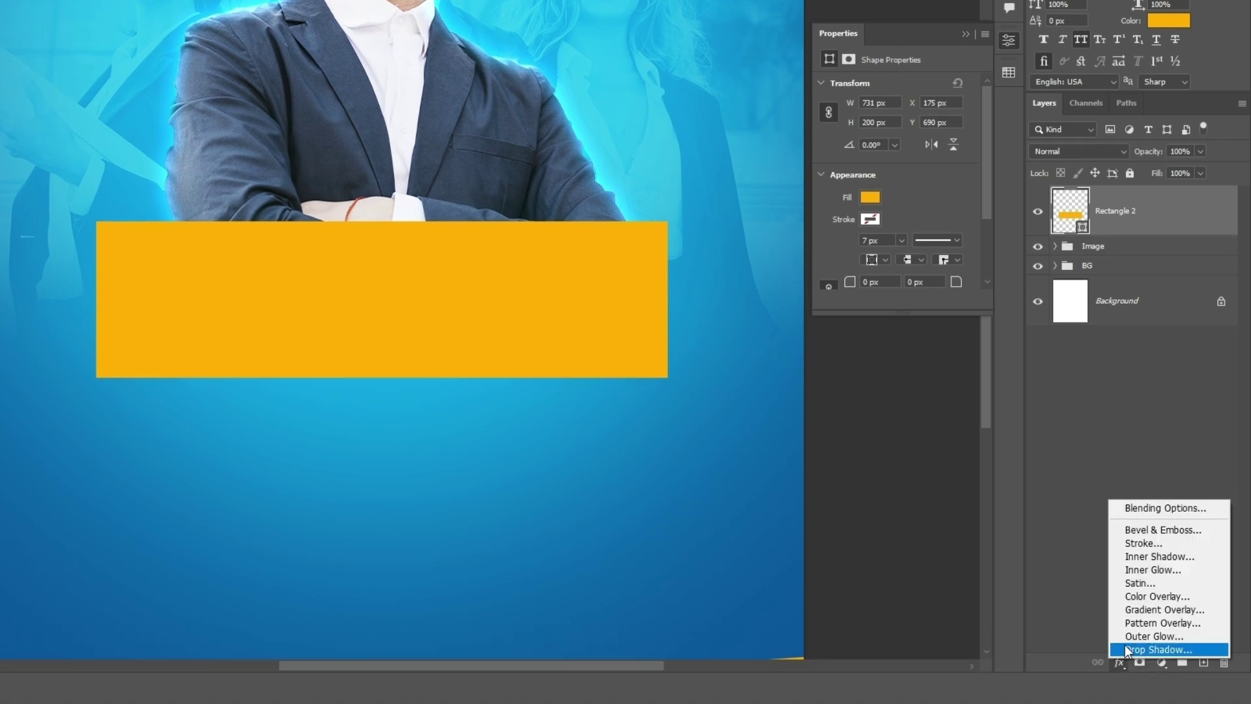
left_click(1150, 544)
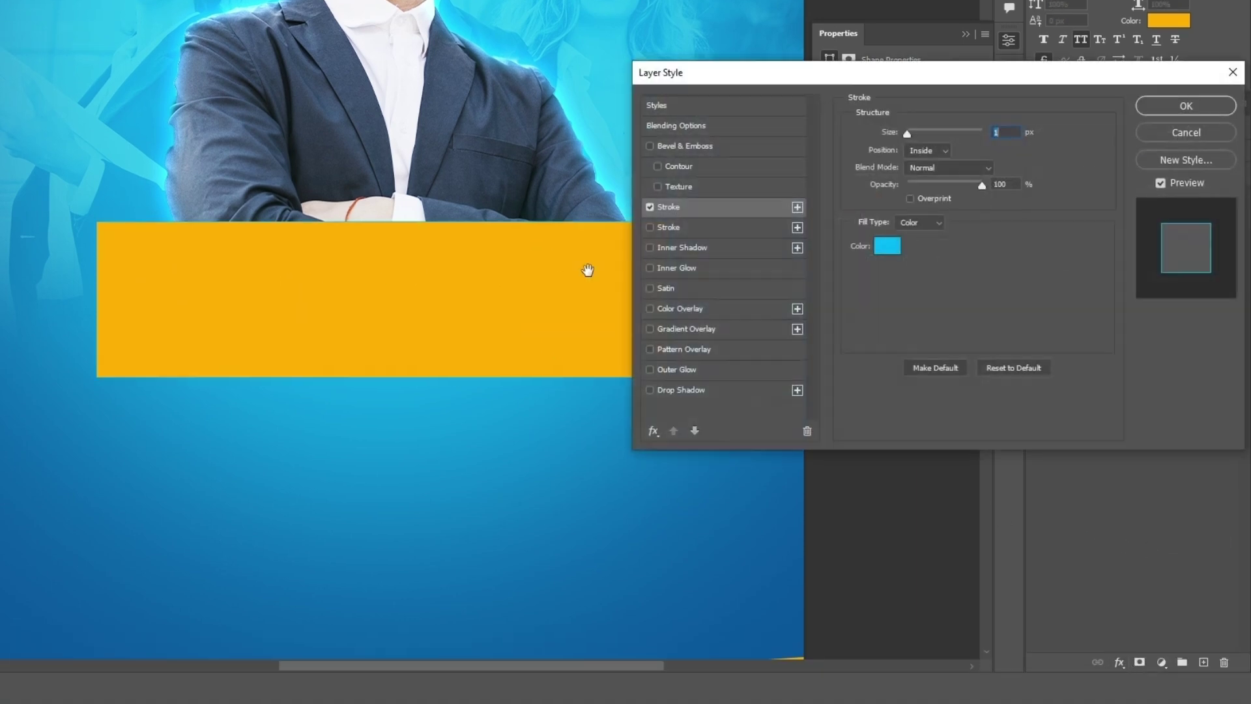
left_click(887, 245)
left_click_drag(567, 339, 522, 299)
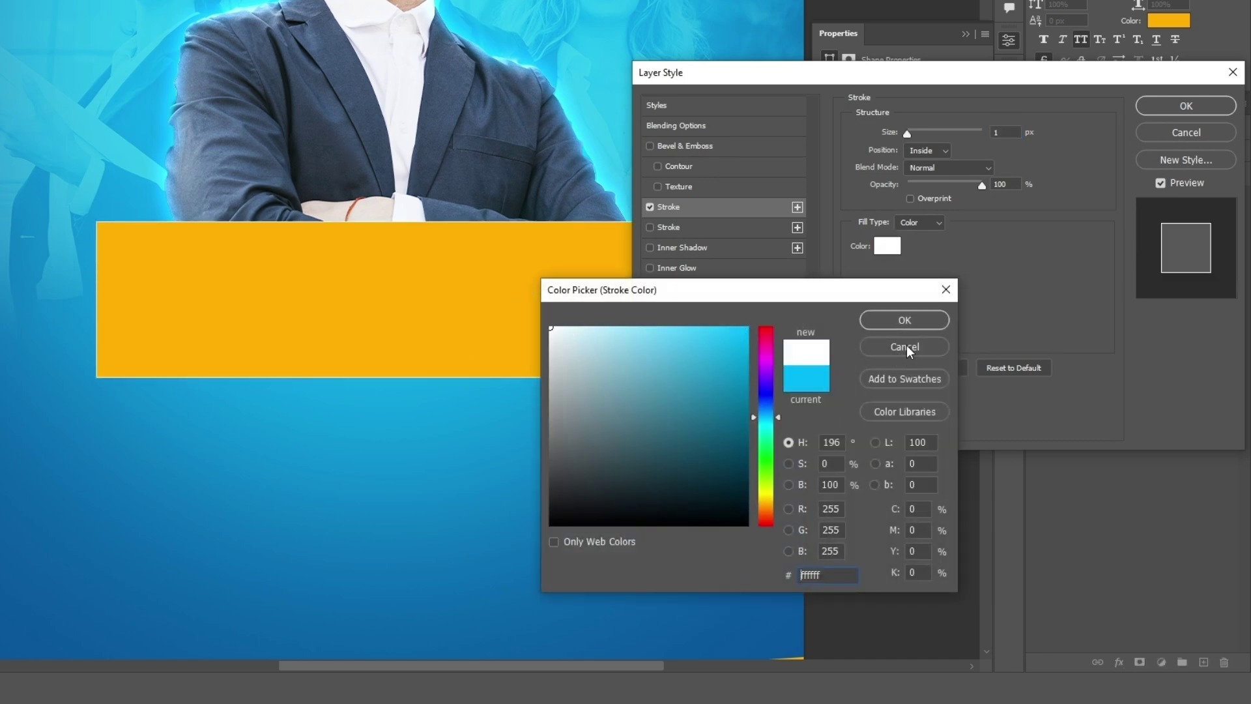
left_click(905, 320)
- Add a dark orange Inner Glow to the rectangle with Multiply, 95% opacity and 24 px size, and set its Stroke size to 2 px
left_click(709, 272)
left_click(888, 189)
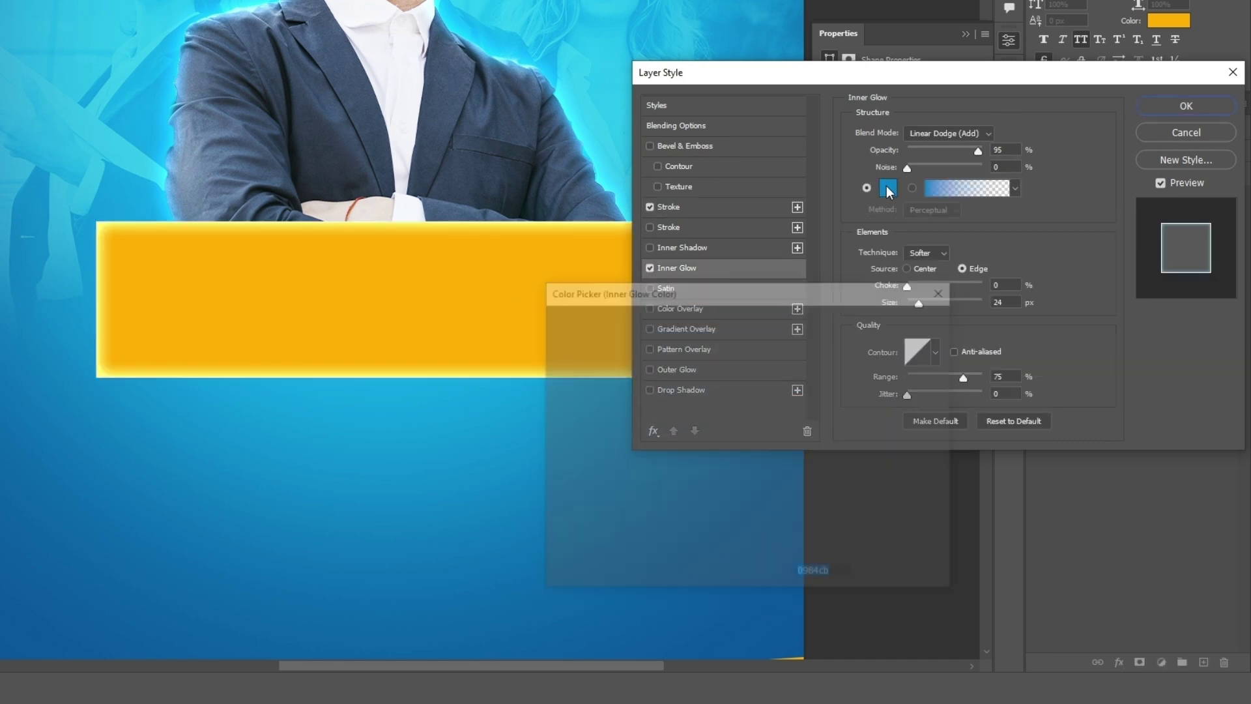
left_click(416, 317)
left_click_drag(746, 334, 746, 364)
left_click(905, 320)
left_click(932, 133)
left_click(926, 186)
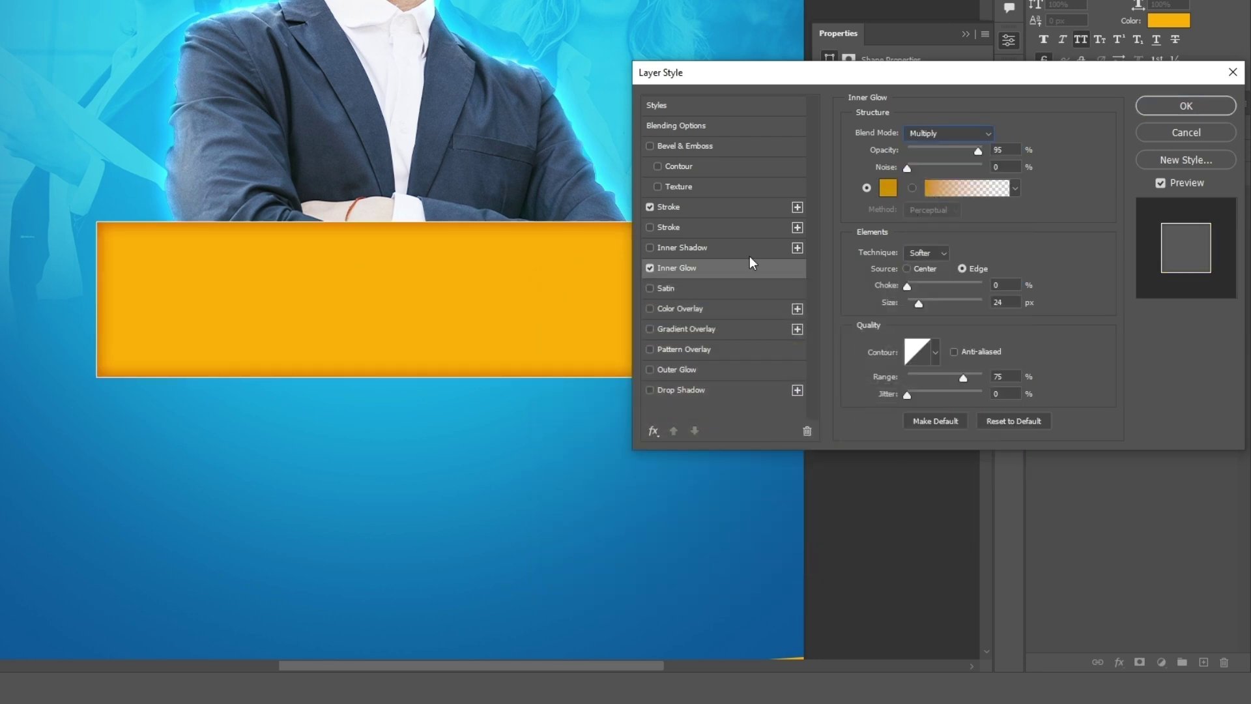
left_click(672, 207)
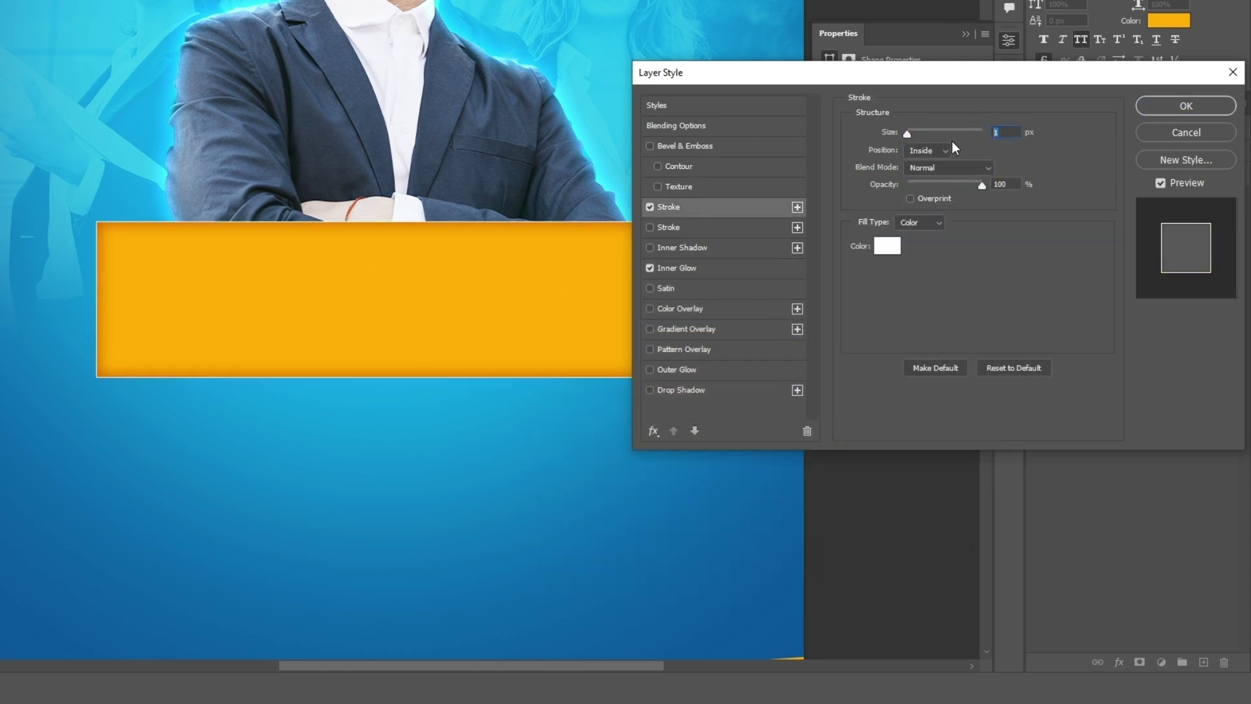
type("2")
- Add a near-black Multiply Drop Shadow to the rectangle with 60% opacity, 66° angle, 9 px distance and 10 px size
left_click(732, 392)
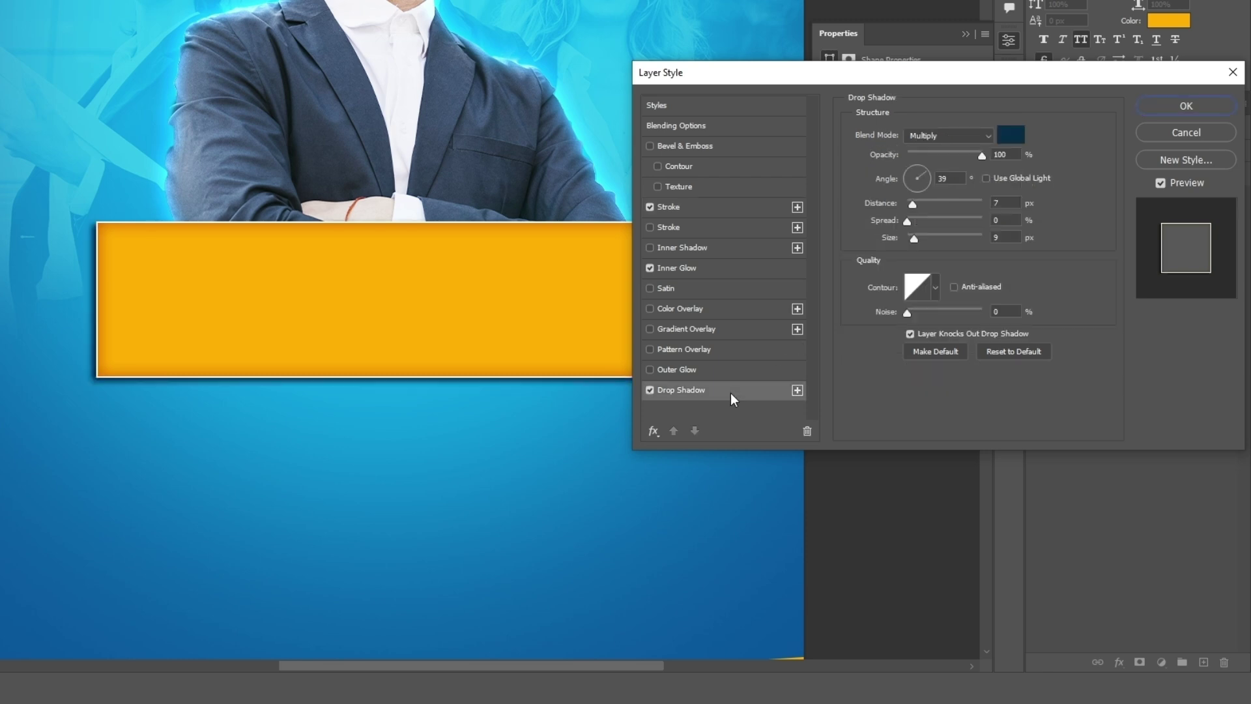
left_click(1011, 135)
left_click(724, 516)
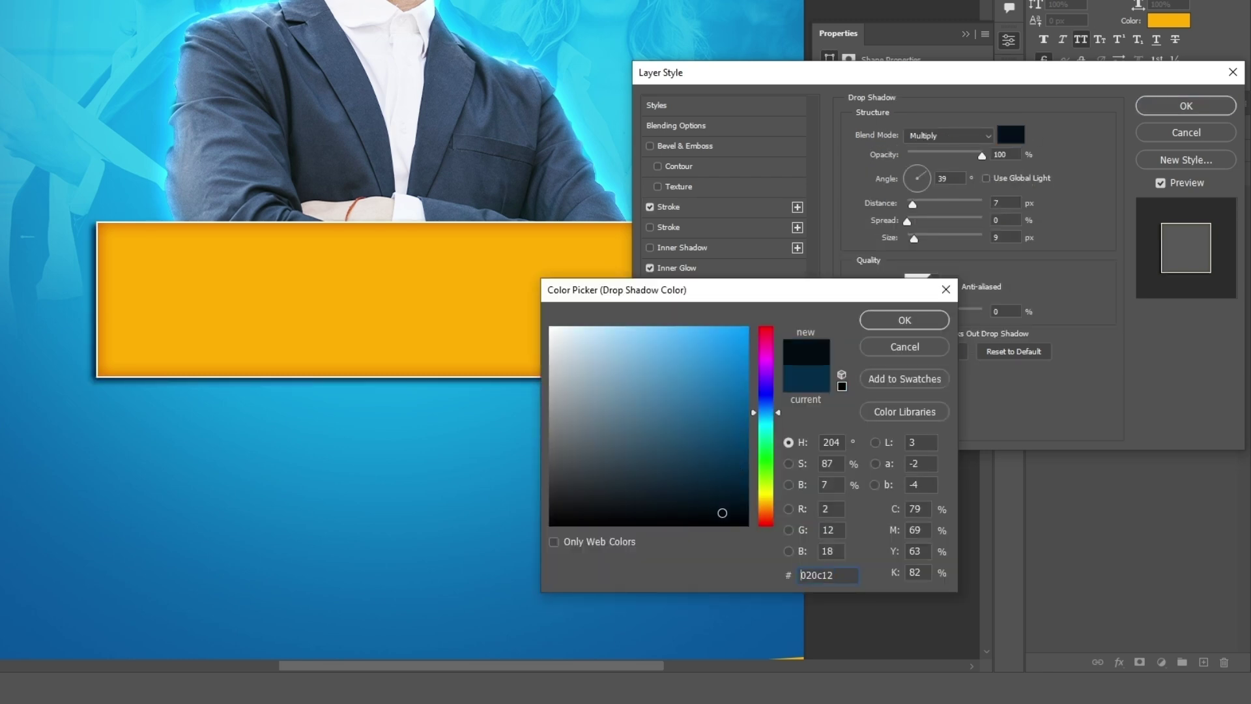
left_click(891, 325)
left_click_drag(836, 84, 897, 31)
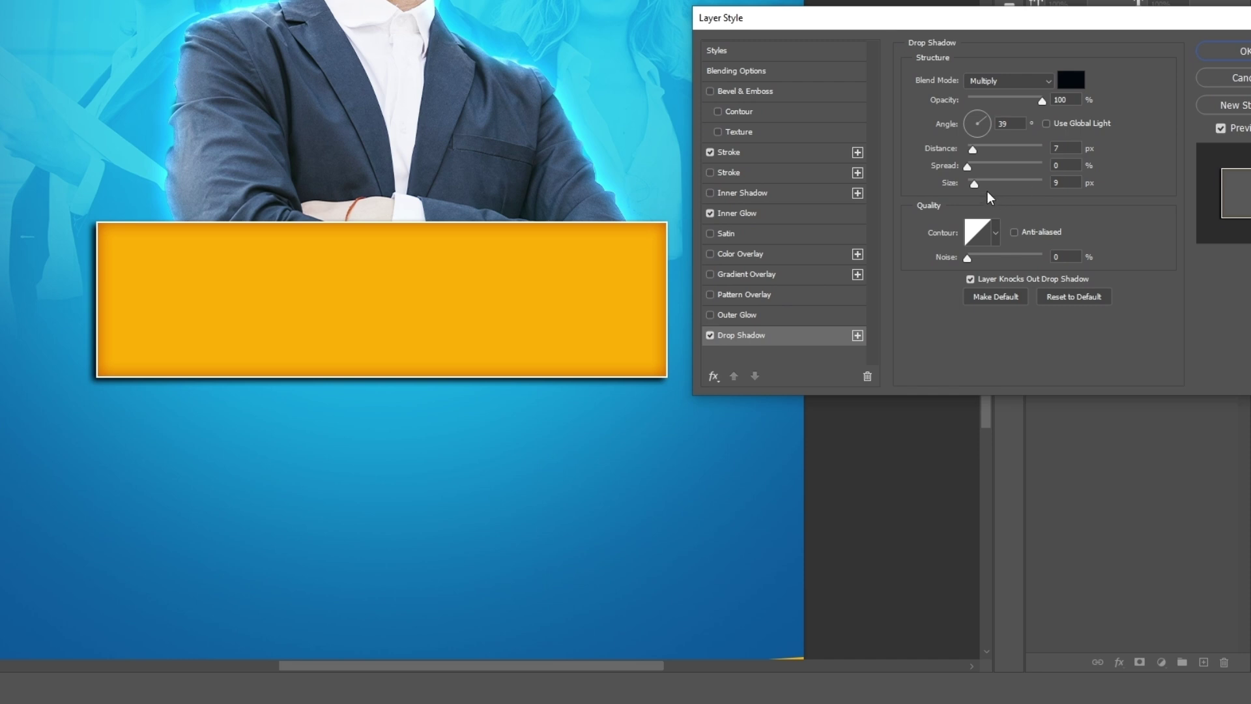
left_click_drag(568, 304, 566, 312)
left_click_drag(1043, 105, 1015, 103)
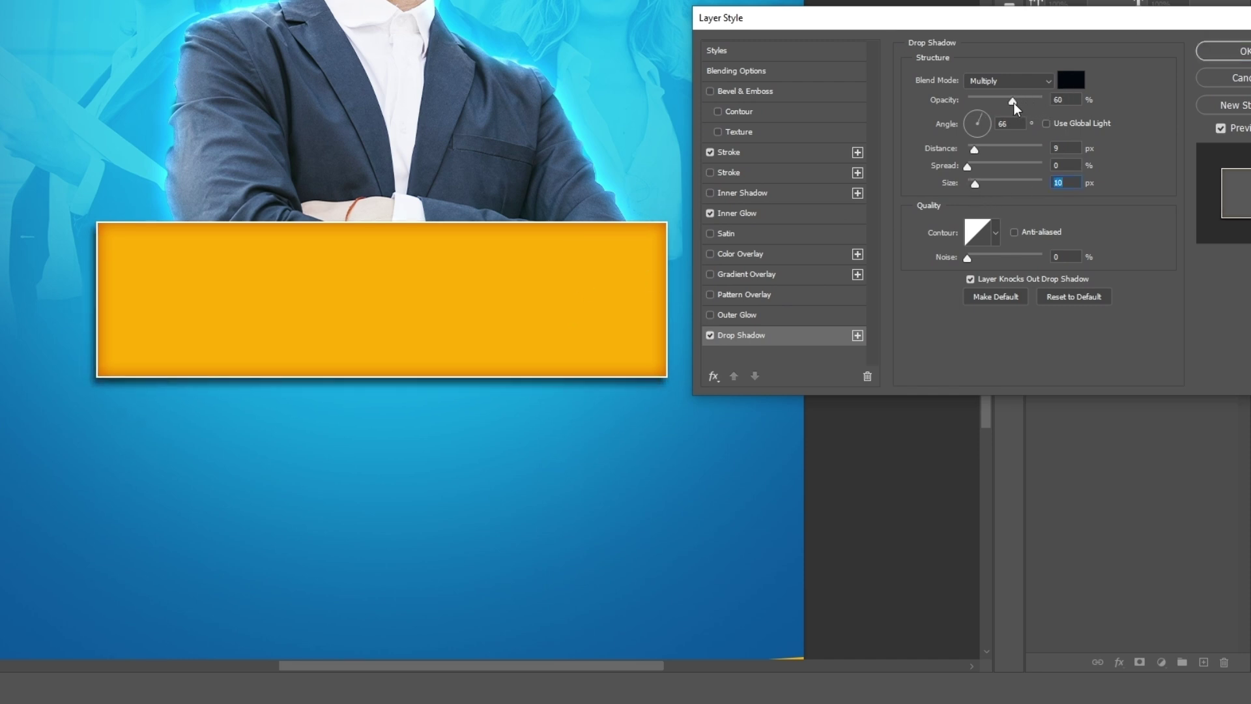
left_click(1225, 53)
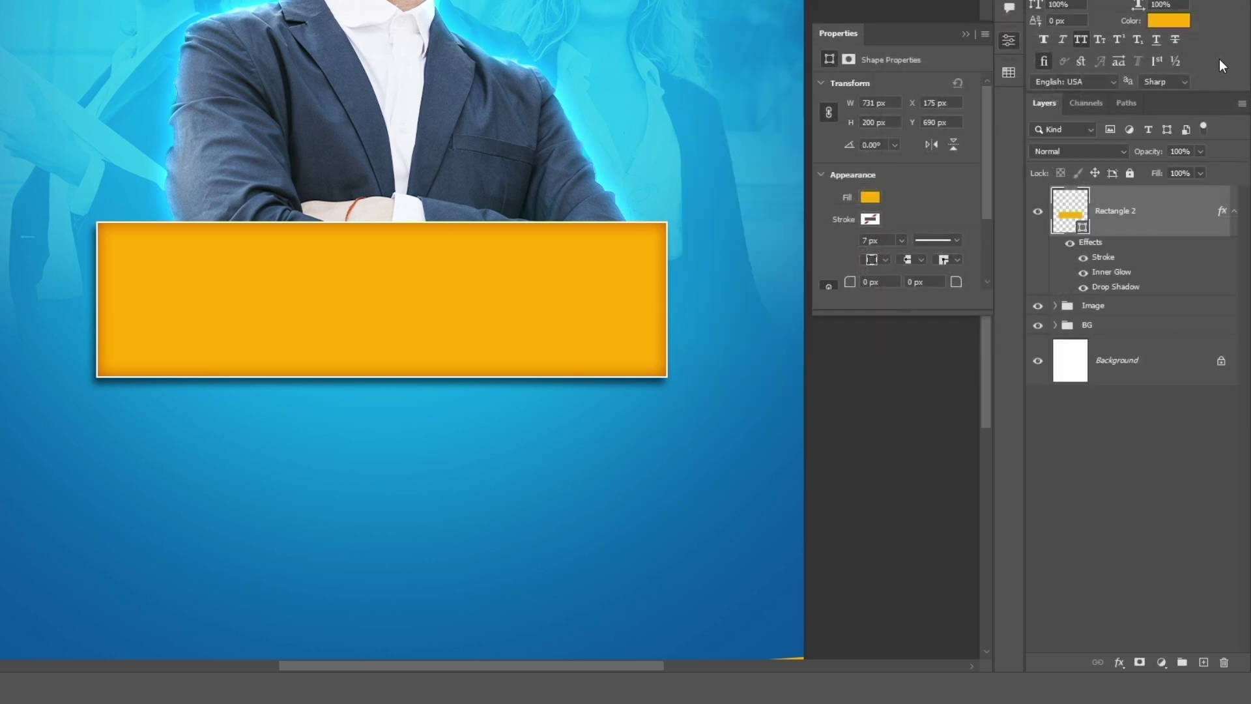
- Duplicate the orange rectangle's layer, place the copy beneath the original and rename it shadow
left_click(1234, 211)
right_click(1153, 217)
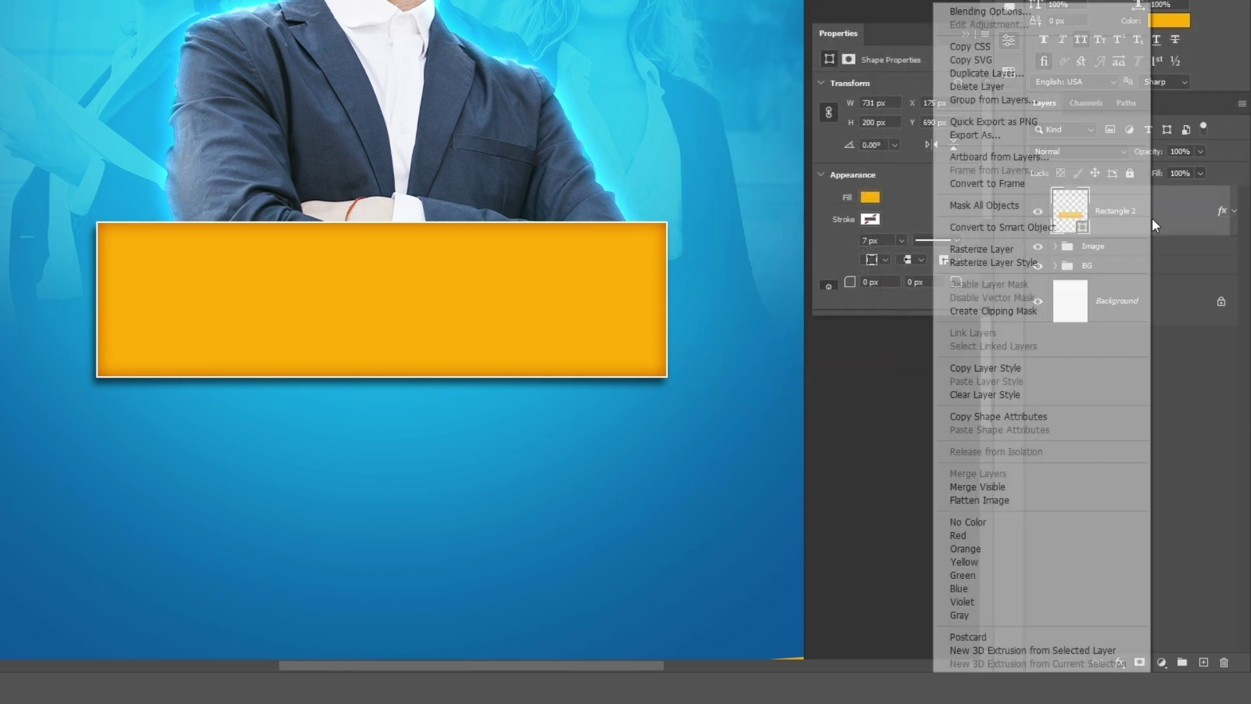
left_click(1029, 70)
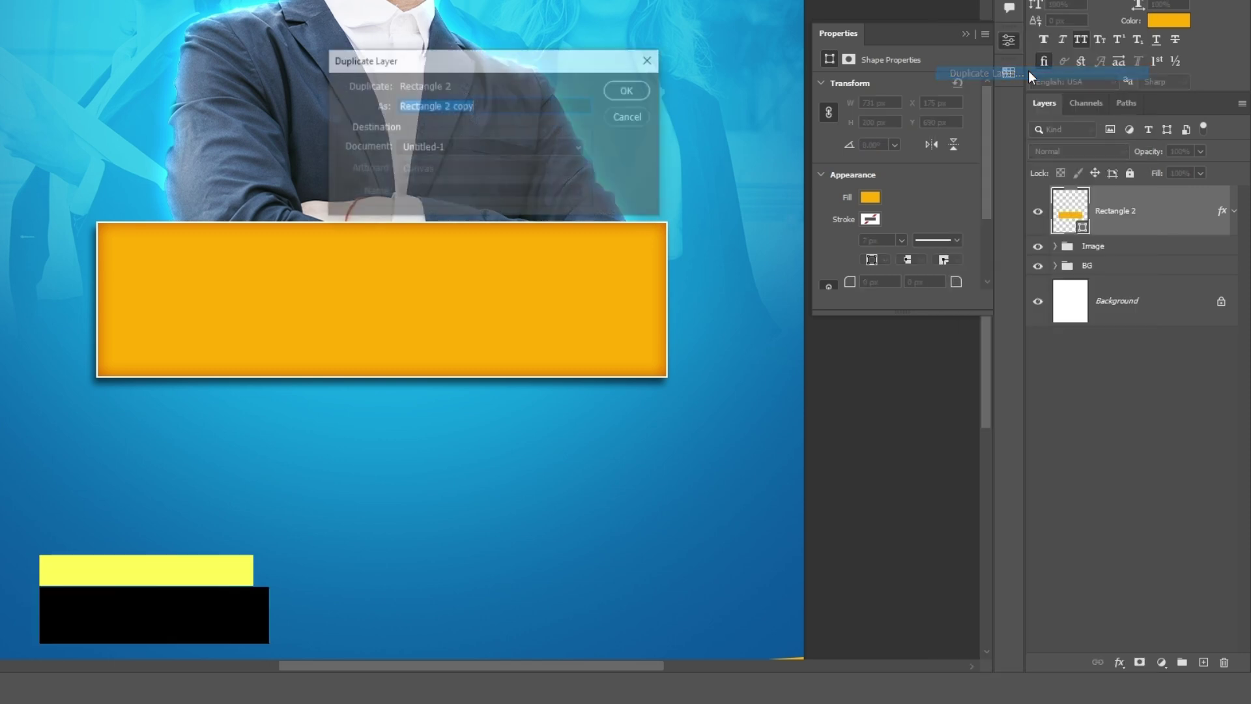
left_click(629, 90)
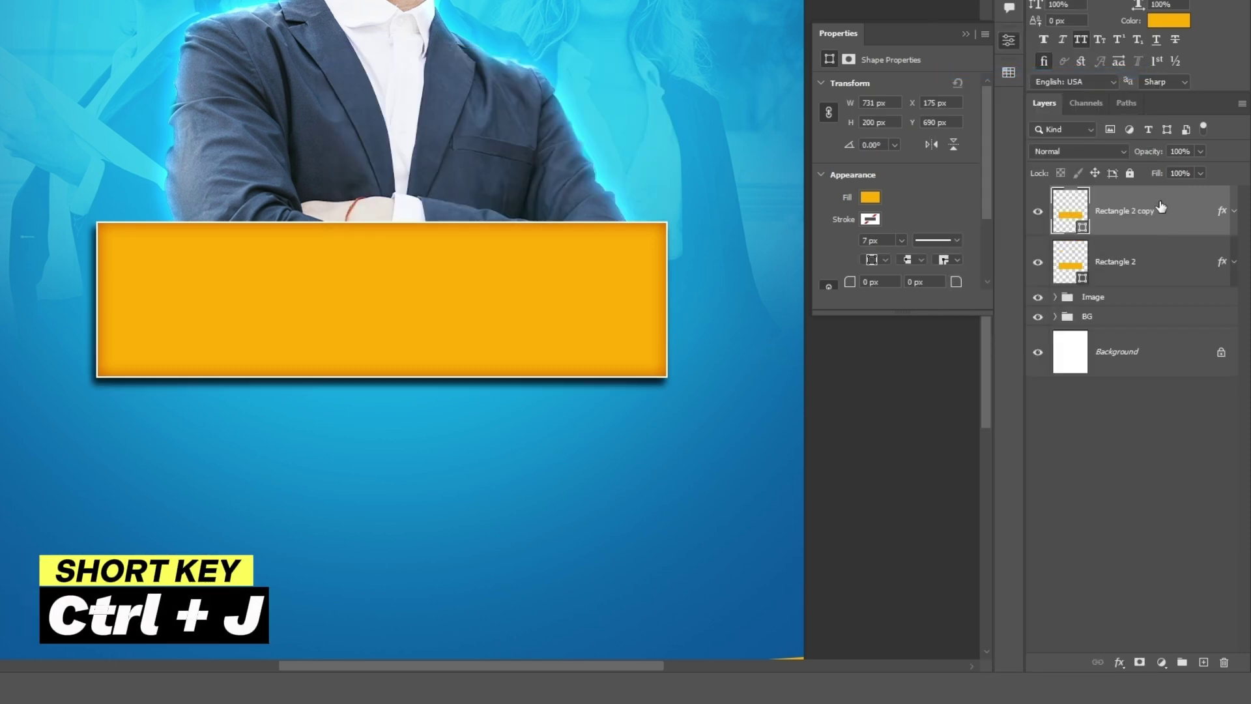
left_click_drag(1179, 215, 1177, 280)
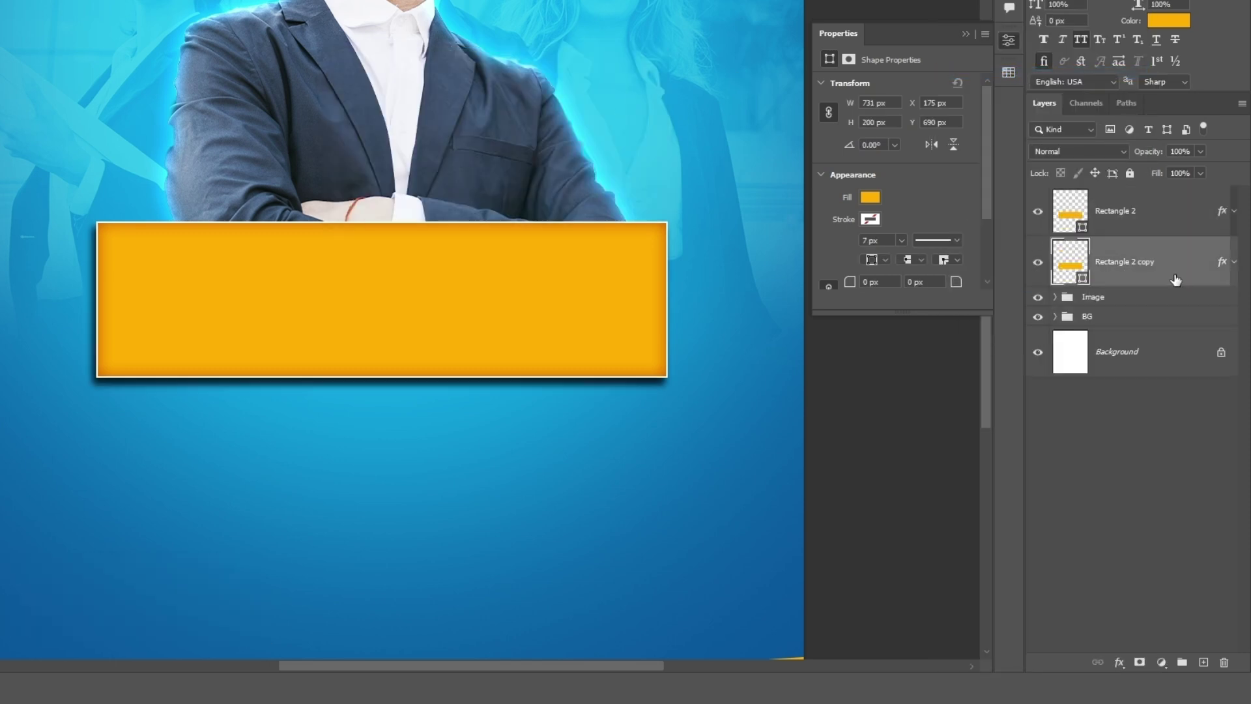
double_click(1130, 264)
type("shadow")
key("Return")
- Clear the layer style from the shadow layer and fill its shape with dark grey #191919
right_click(1131, 270)
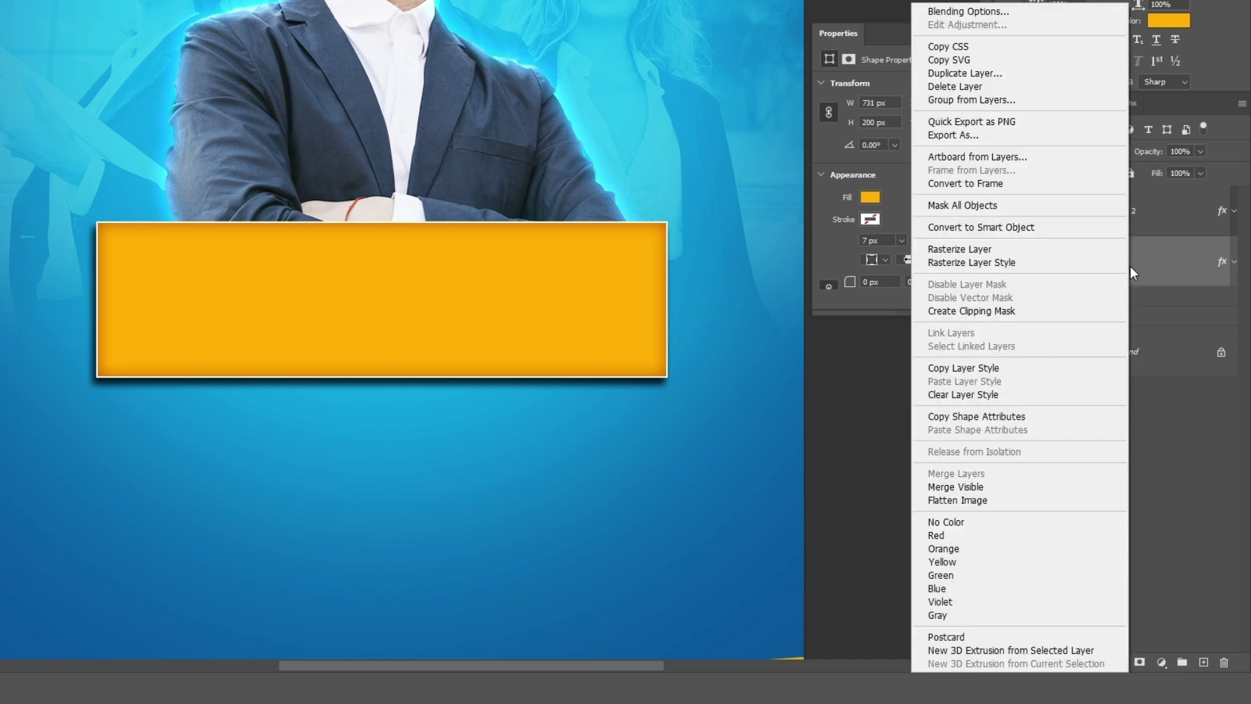
left_click(1001, 395)
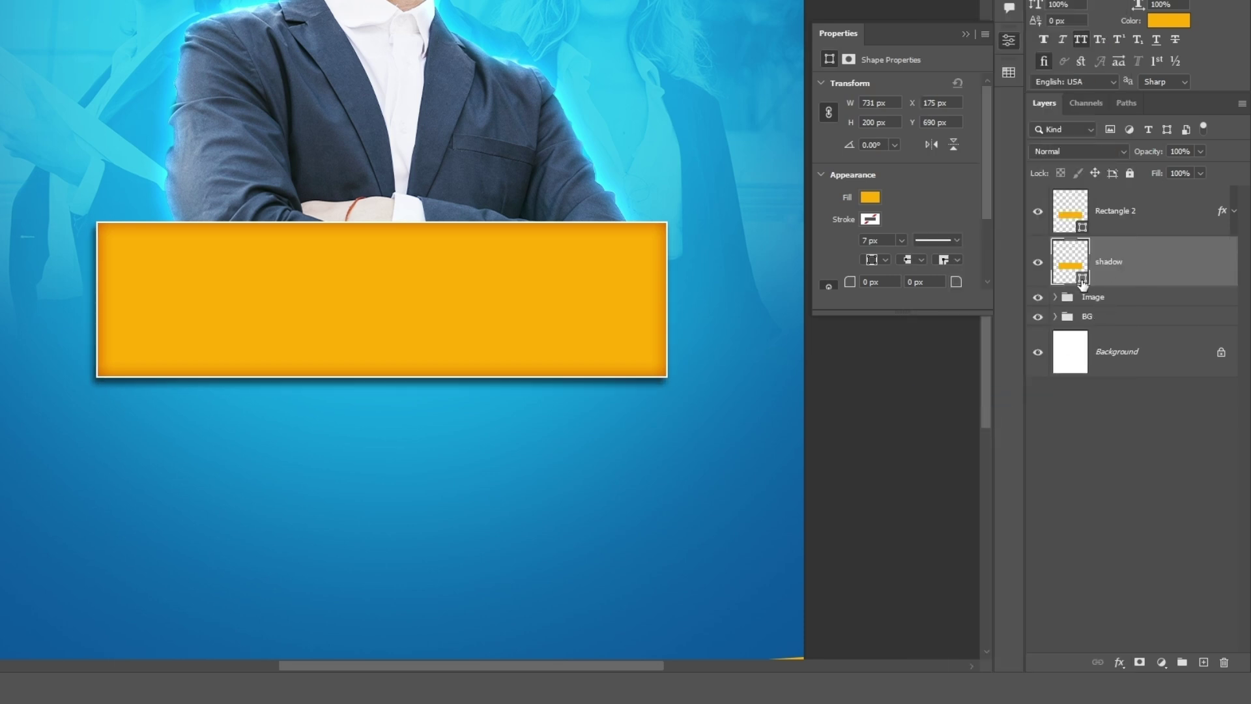
double_click(1083, 282)
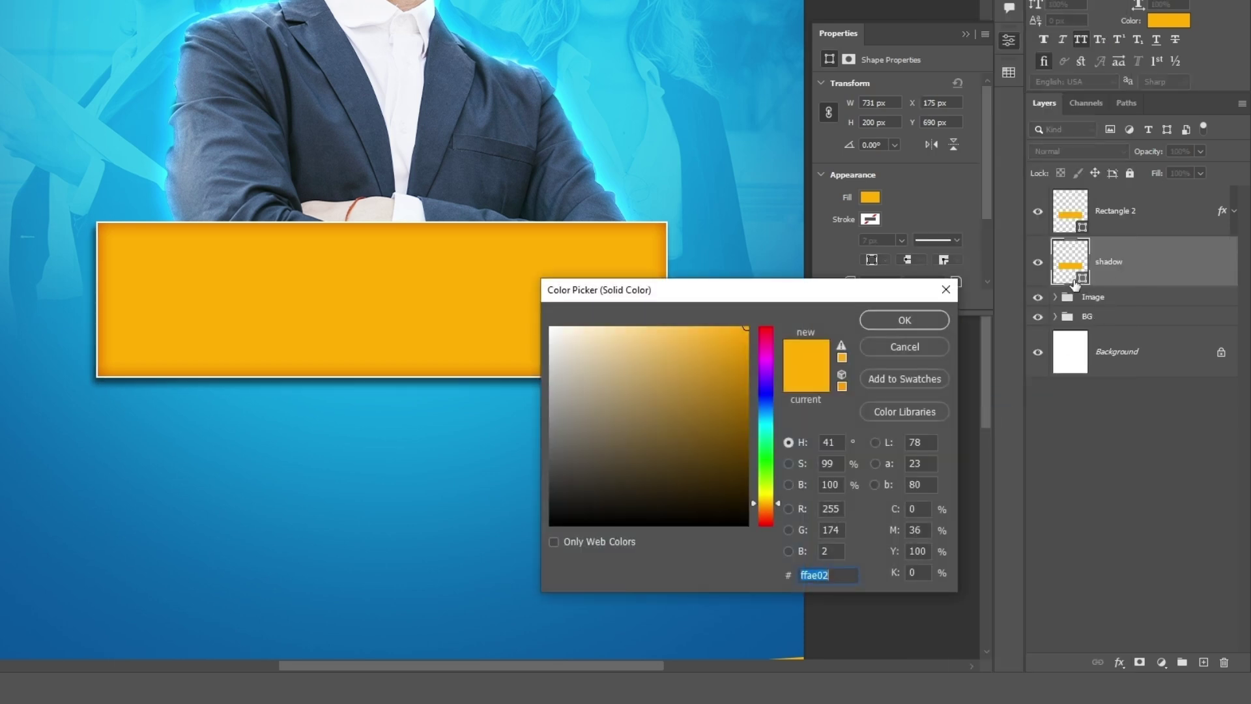
left_click(550, 507)
left_click(905, 320)
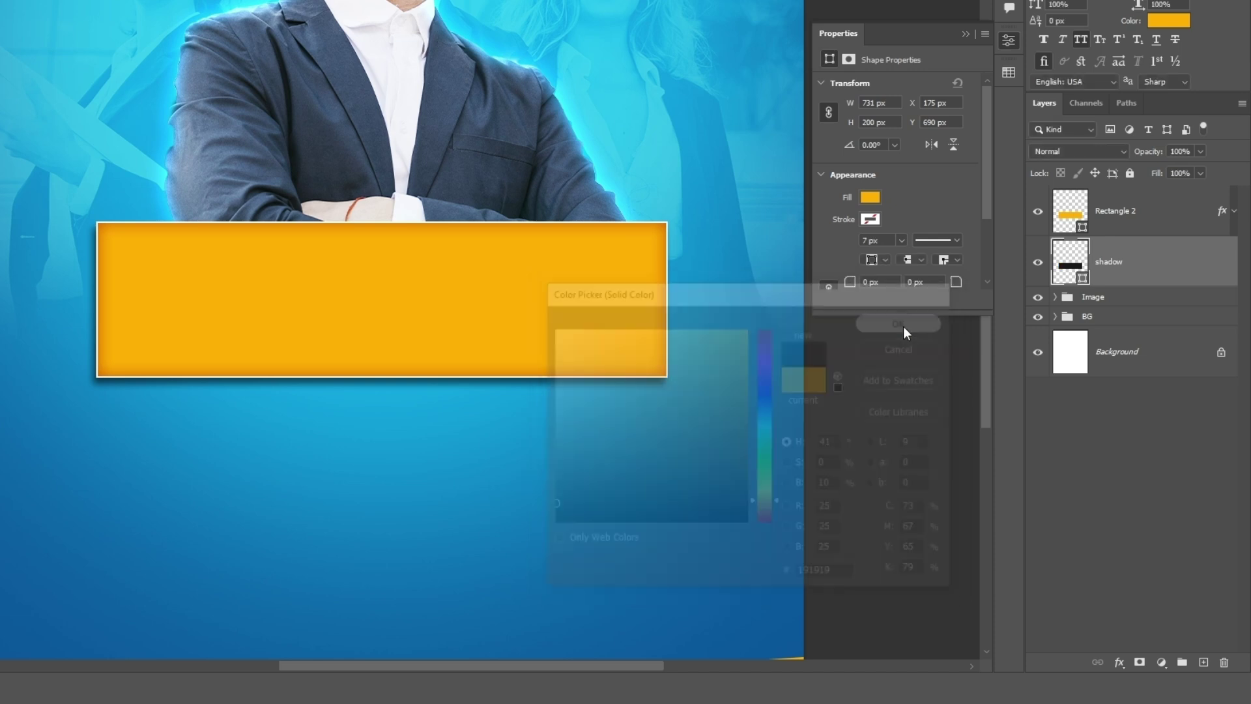
- Skew the shadow shape into a regular path by moving its right edge down and slightly inward below the orange rectangle
key("a")
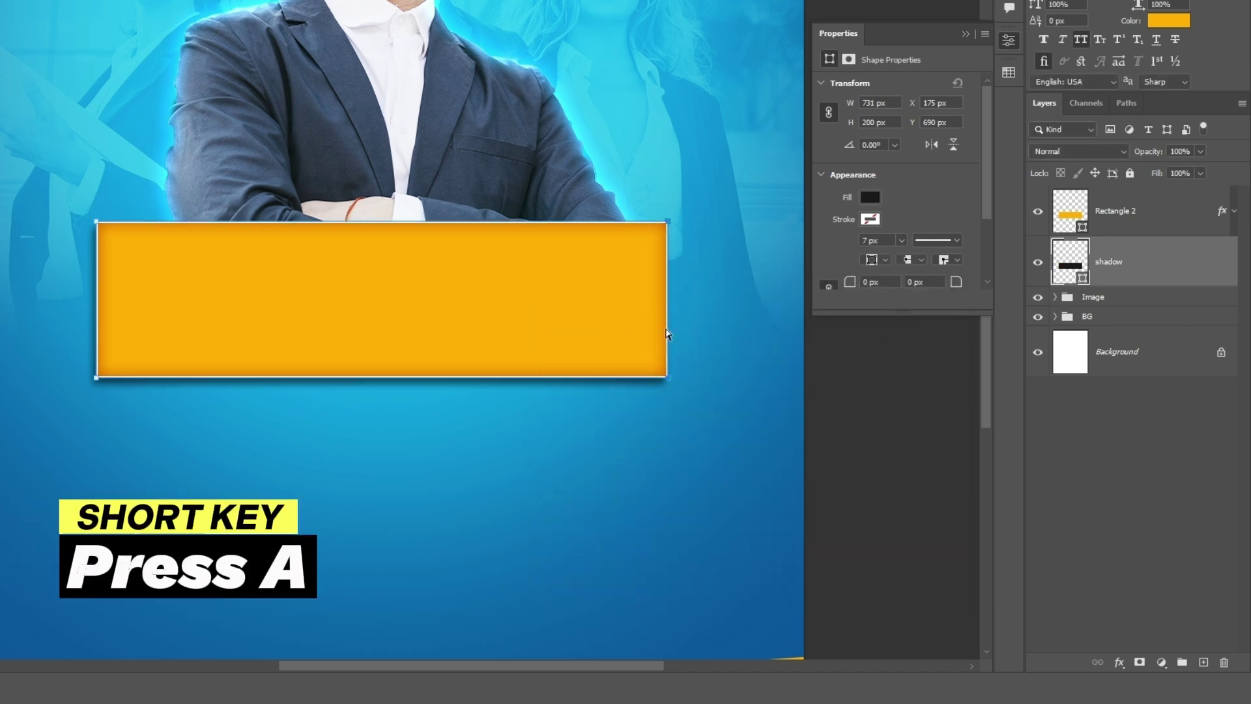
left_click_drag(668, 281, 659, 304)
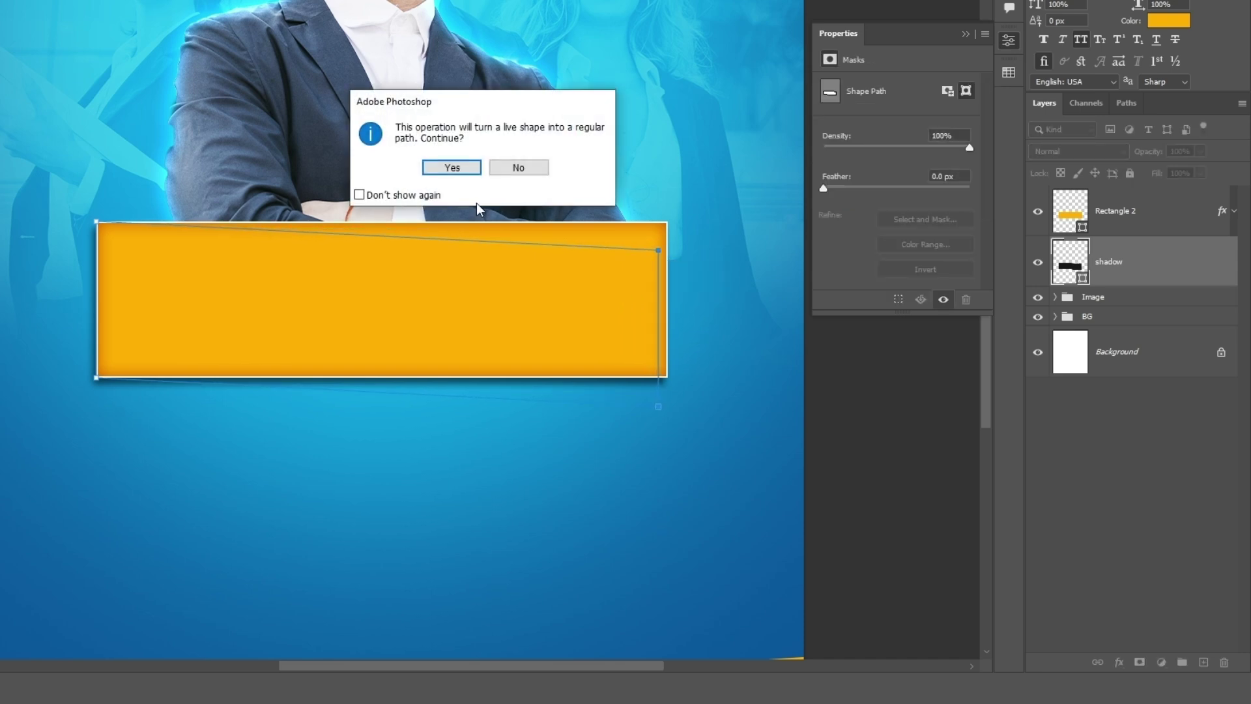
left_click(456, 170)
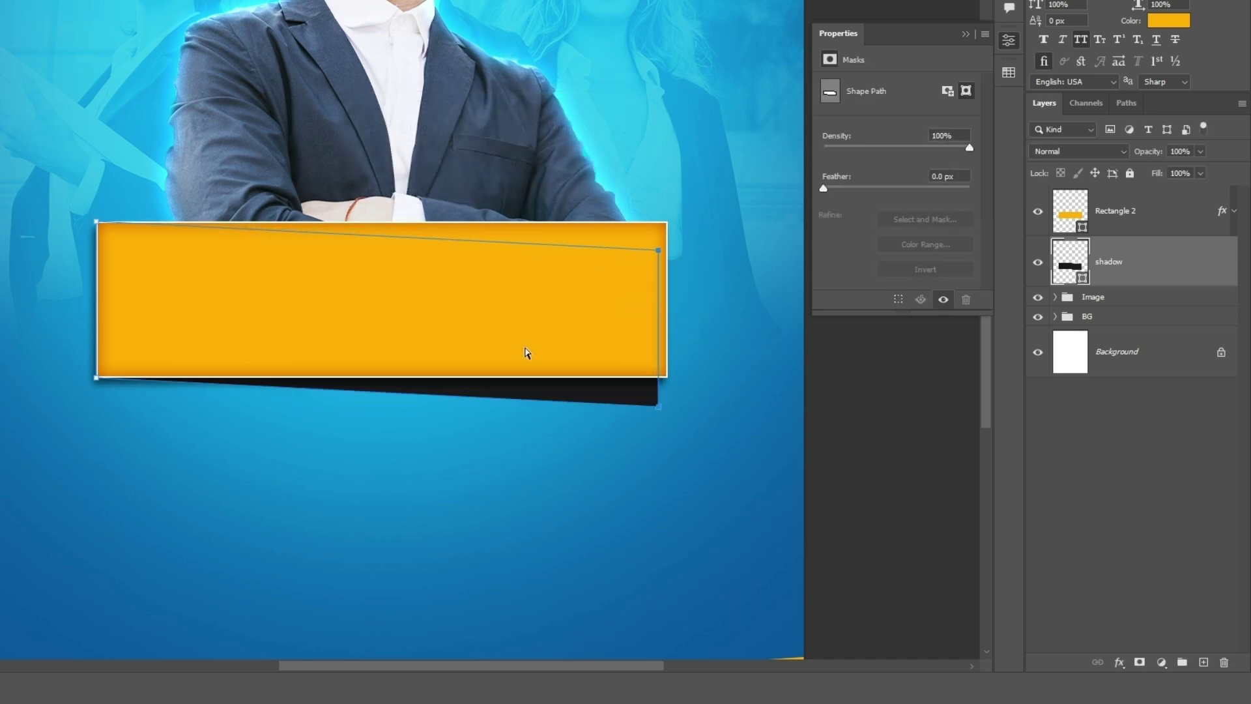
- Set the shadow layer's blend mode to Multiply and its opacity to 35%
left_click(1122, 156)
left_click(1077, 211)
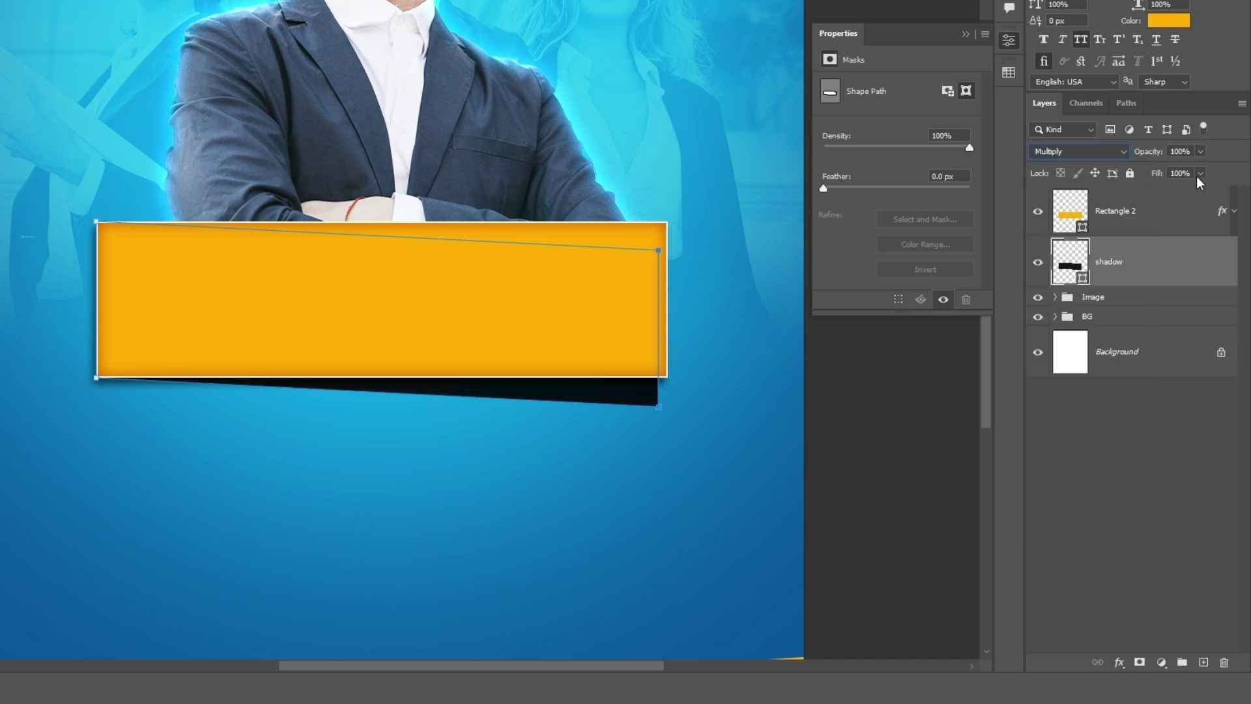
left_click(1201, 151)
left_click_drag(1205, 169, 1159, 181)
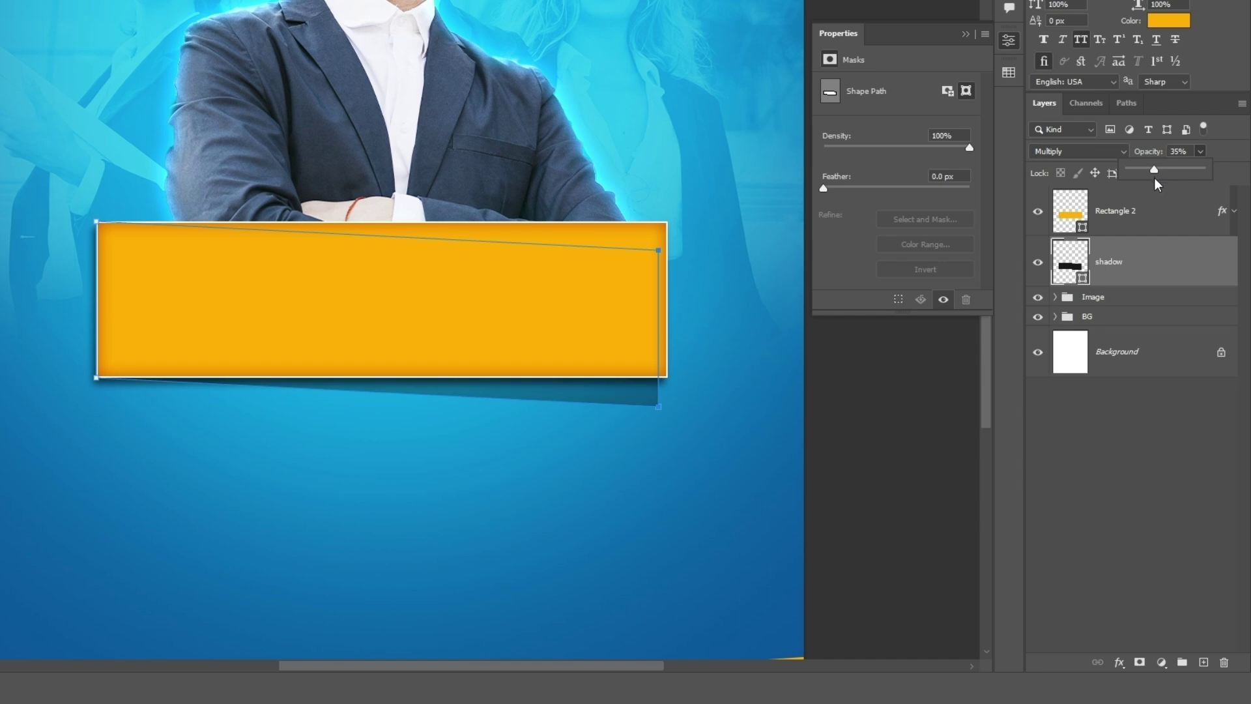
key("Return")
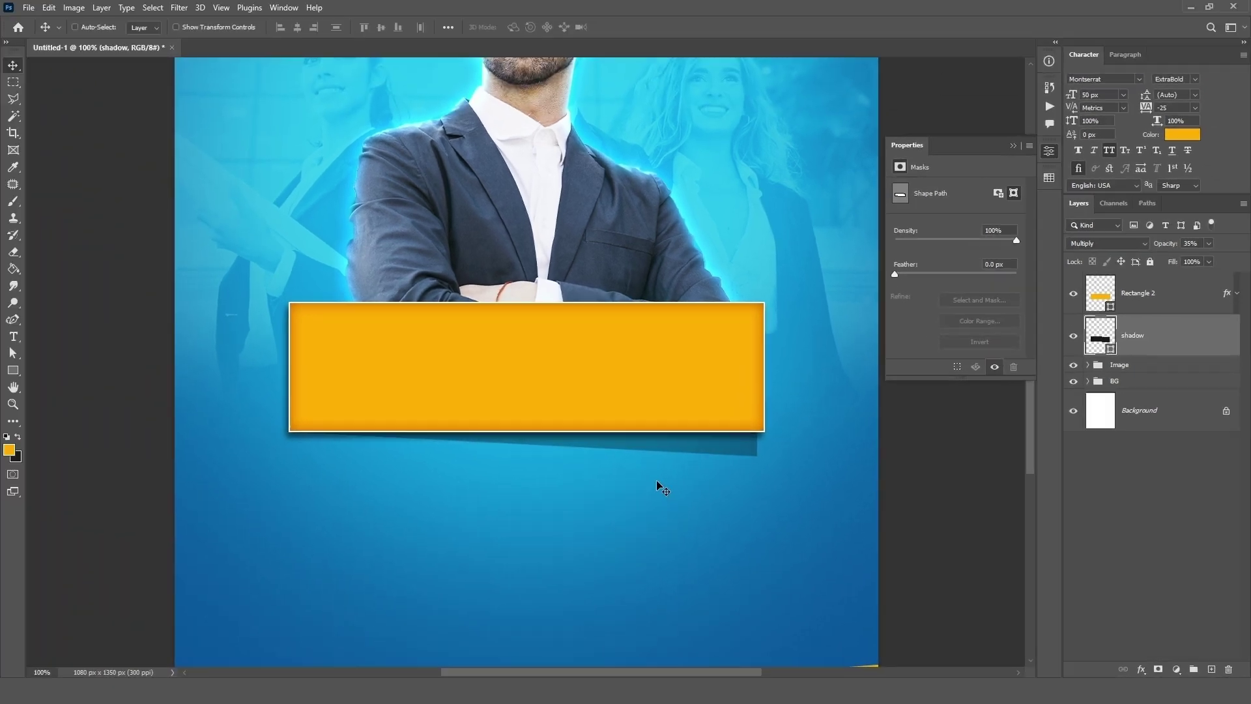
- Add the text HIRING in 50 px Montserrat ExtraBold over the man's jacket, above the orange rectangle's layer
left_click(1178, 297)
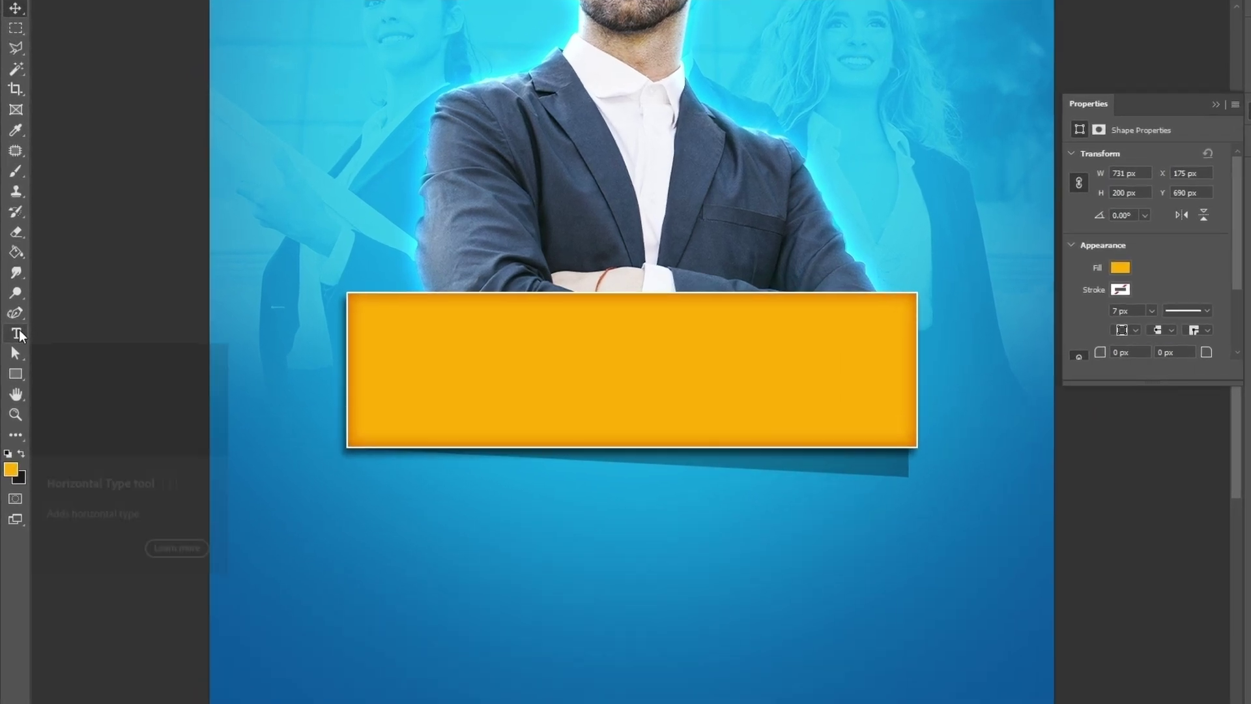
left_click(18, 330)
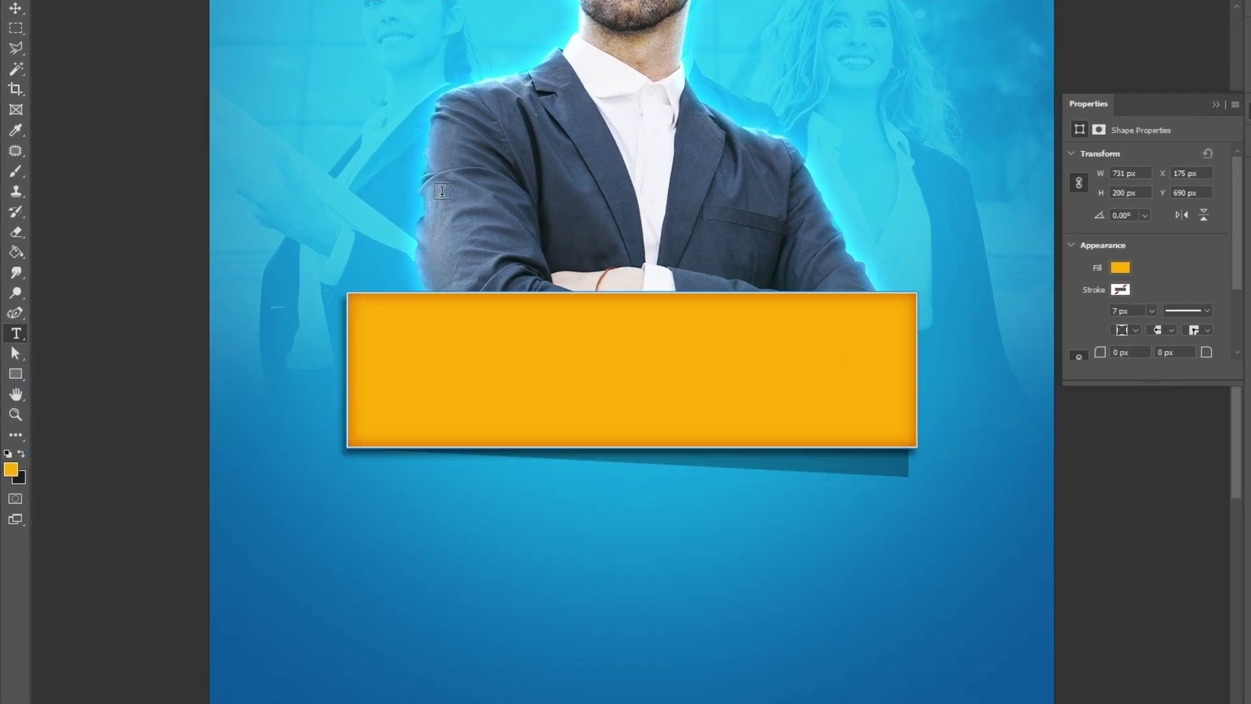
left_click(442, 190)
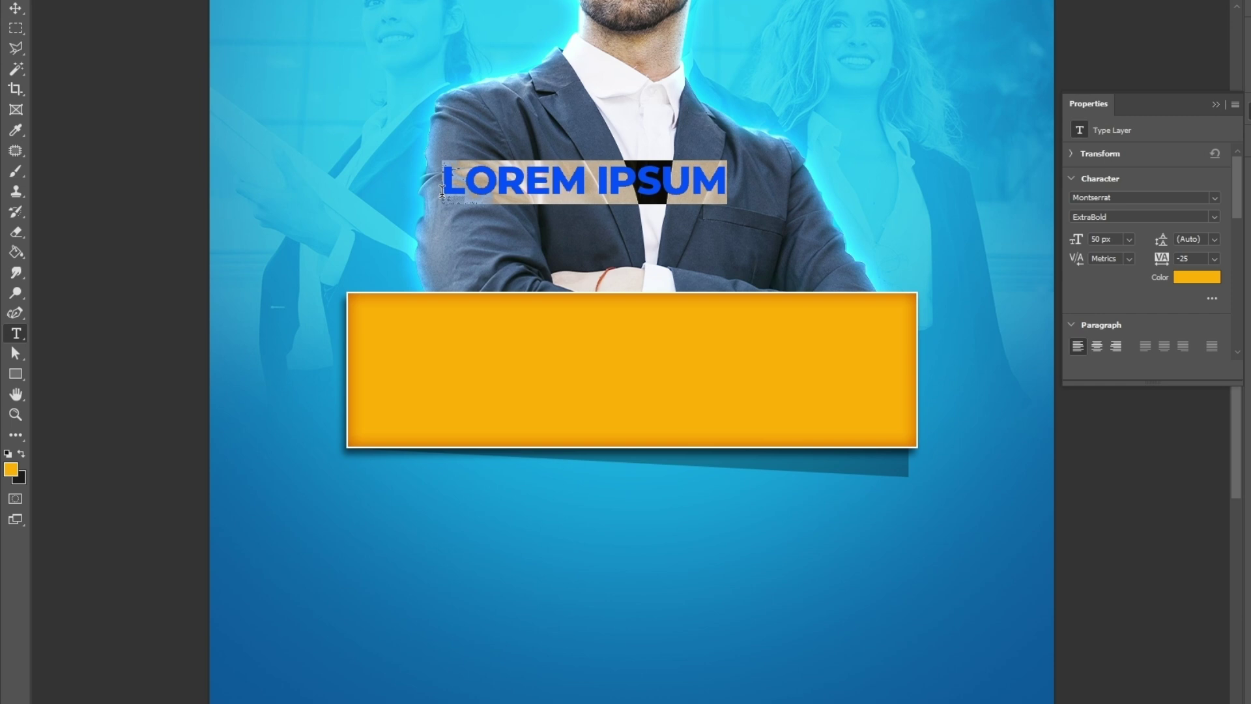
type("HIRING")
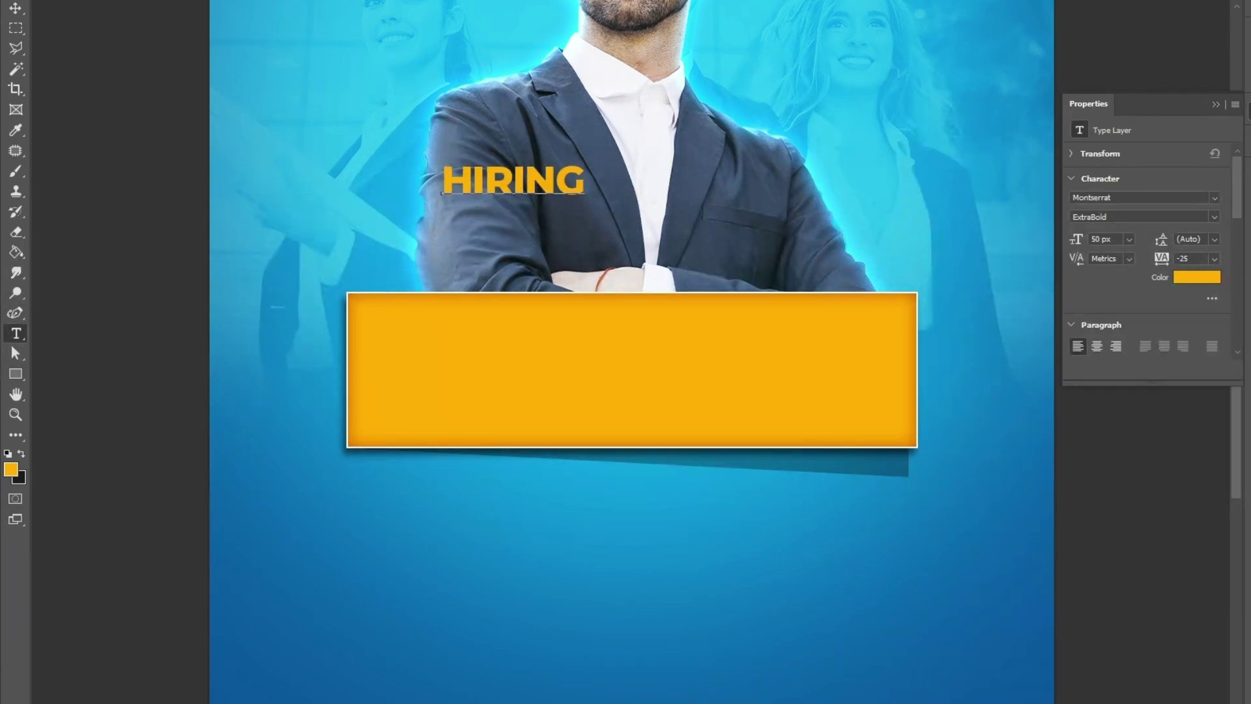
left_click(746, 33)
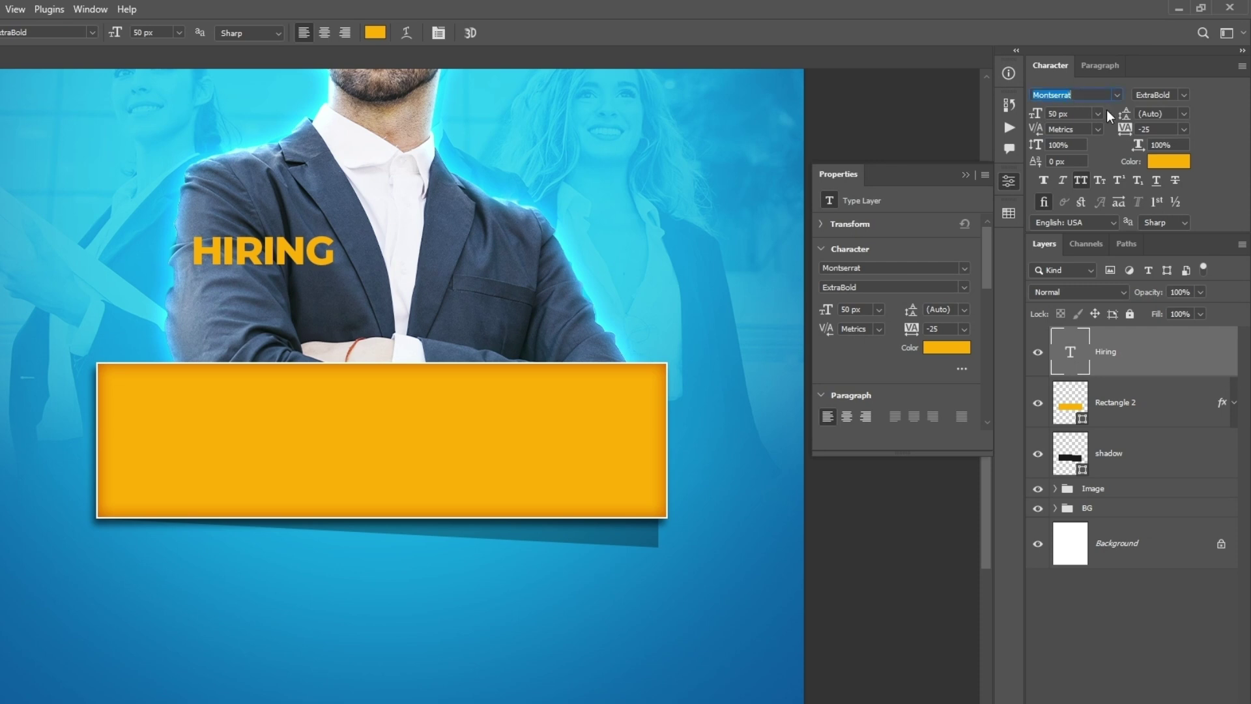
- Change the HIRING text colour to white and move the text onto the middle of the orange rectangle
left_click(960, 352)
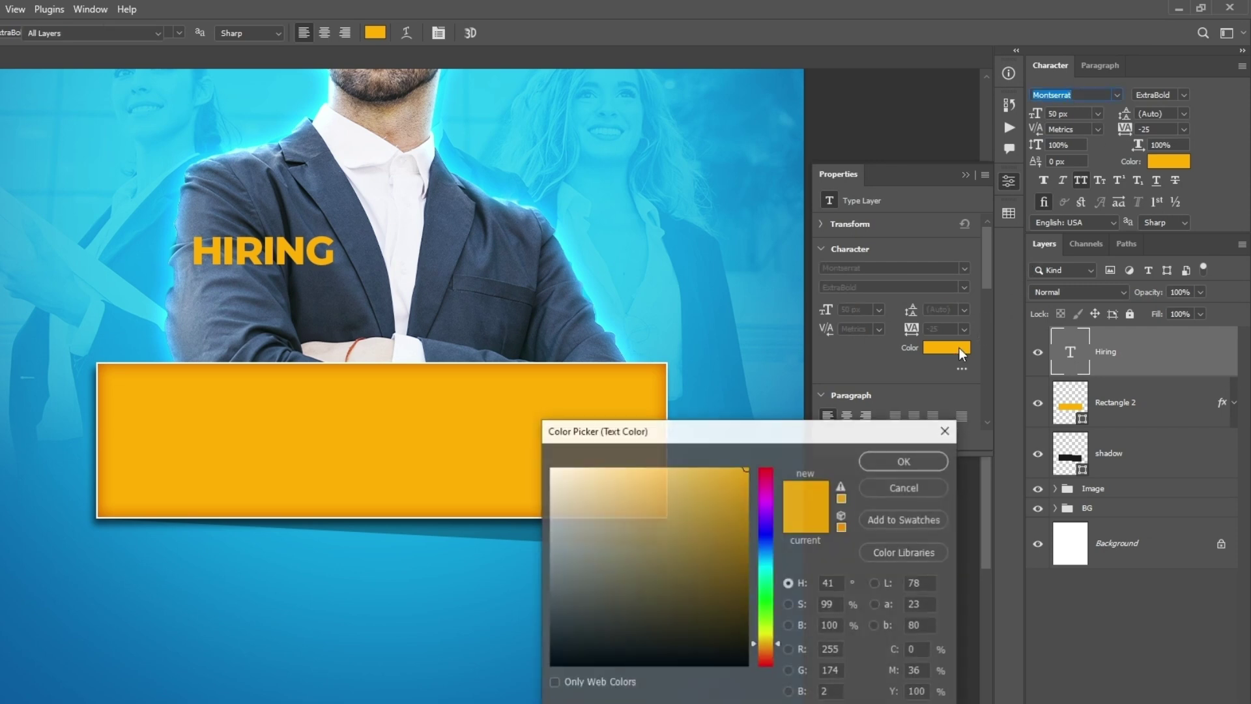
left_click_drag(626, 509, 551, 468)
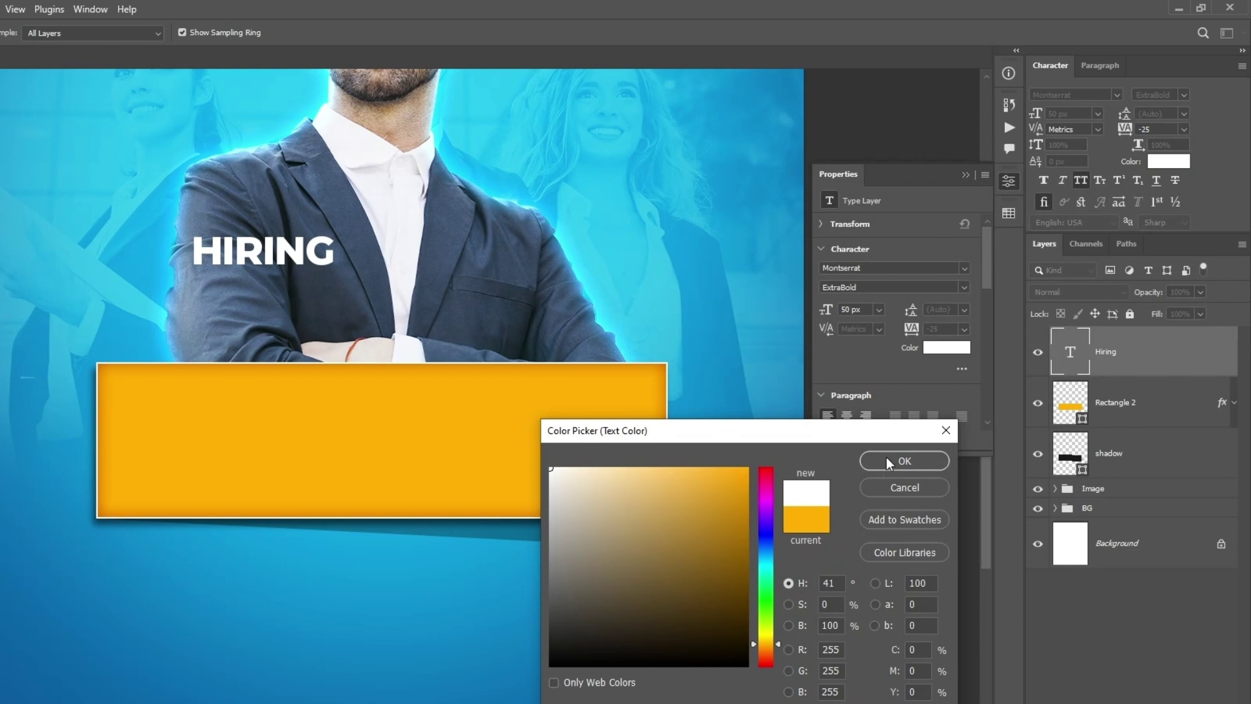
left_click(905, 461)
key("v")
left_click_drag(287, 273, 473, 435)
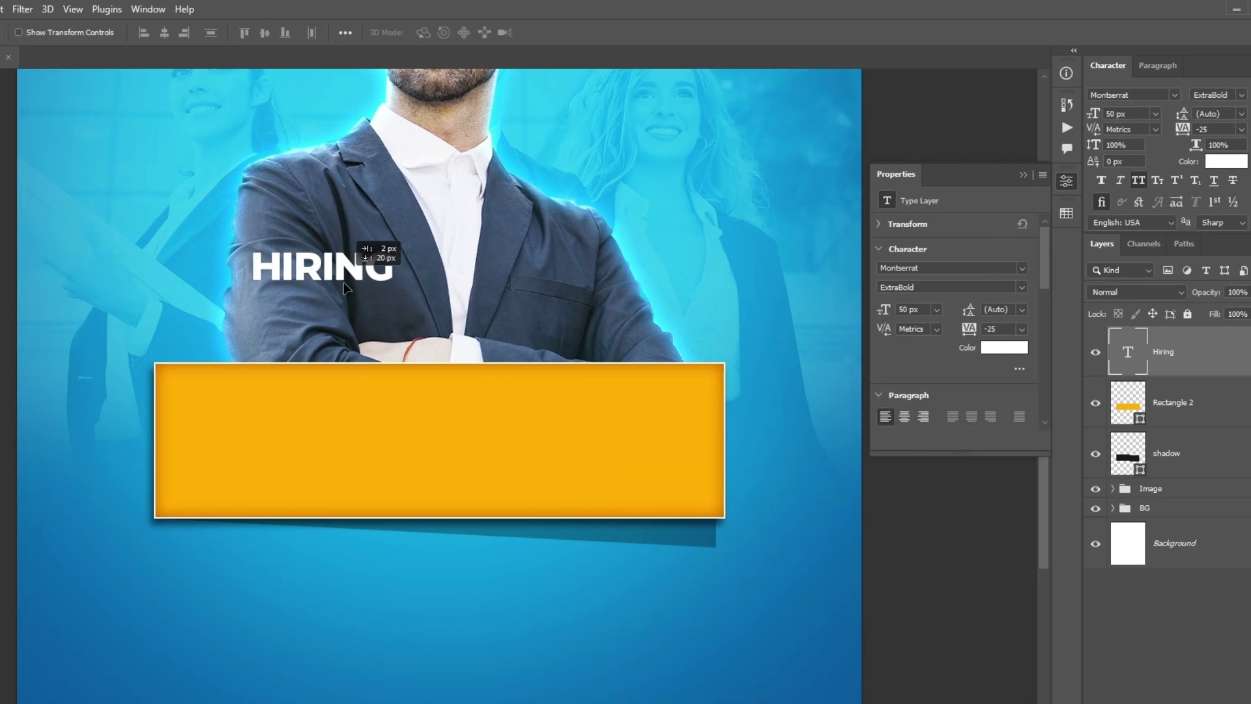
- Enlarge the HIRING text to about 179 px so it fills the orange rectangle, and centre it there
key("ctrl+t")
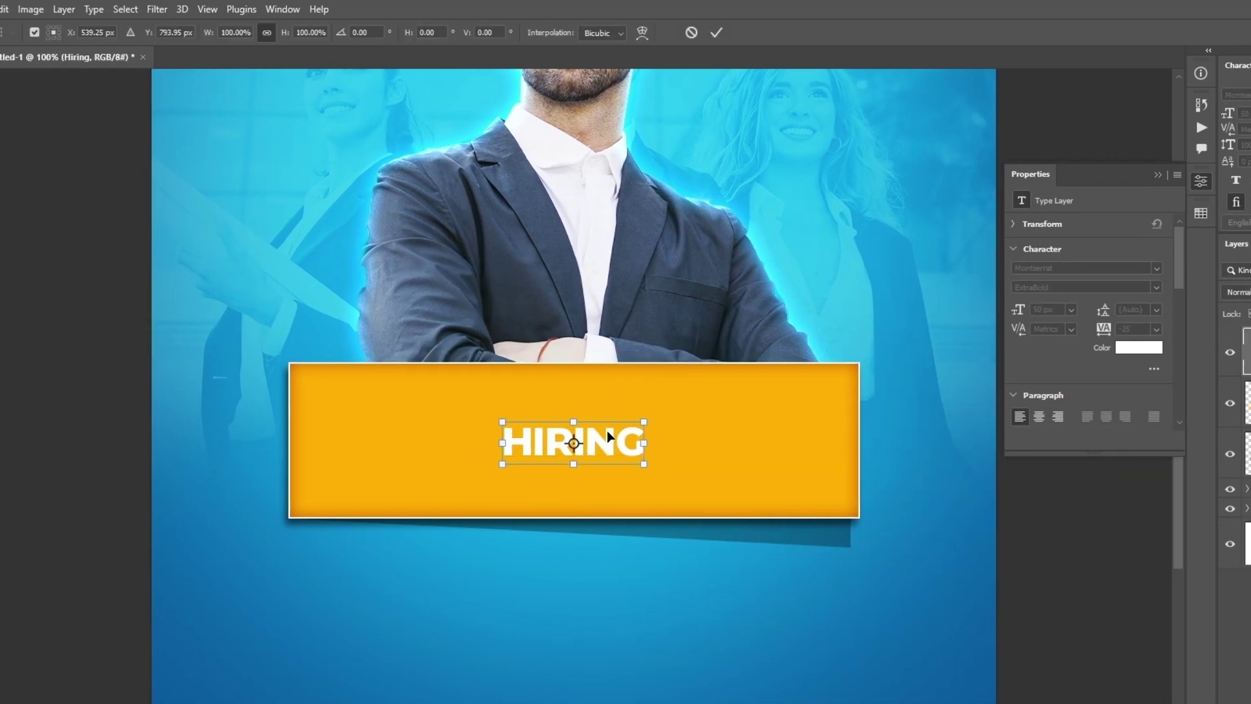
left_click_drag(646, 462, 935, 595)
left_click_drag(812, 483, 673, 444)
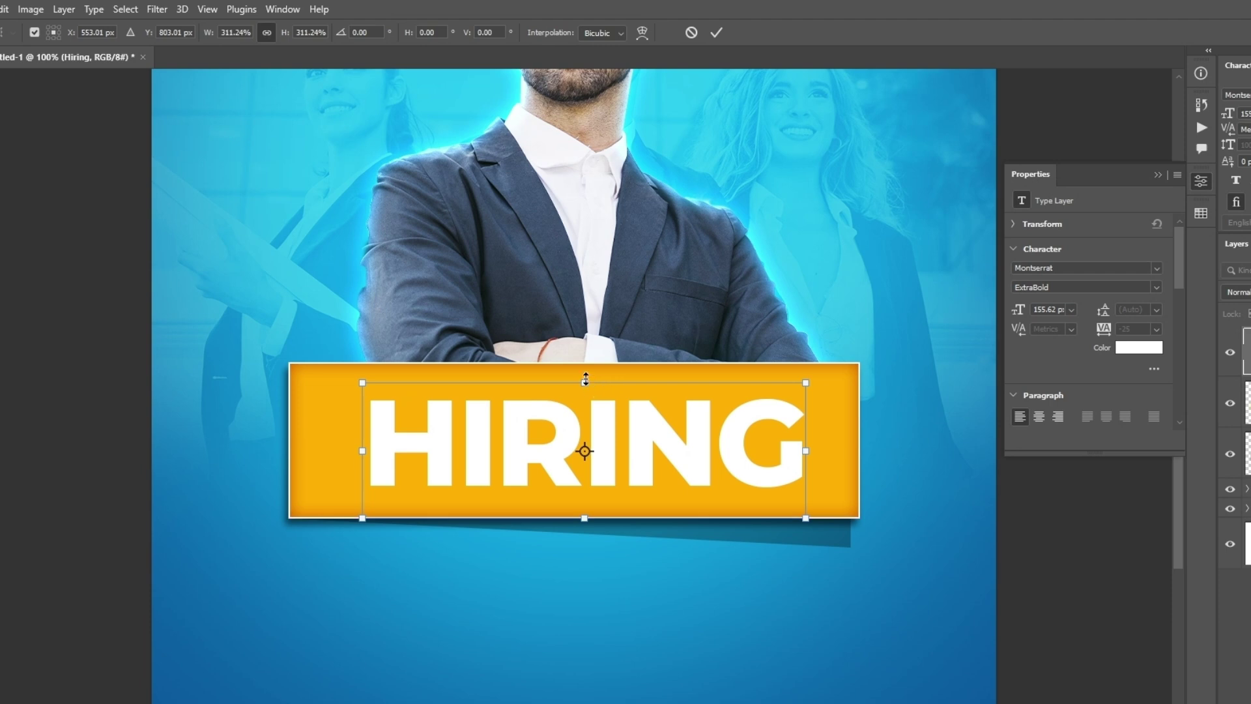
left_click_drag(585, 383, 584, 362)
left_click_drag(575, 435, 571, 446)
left_click(717, 34)
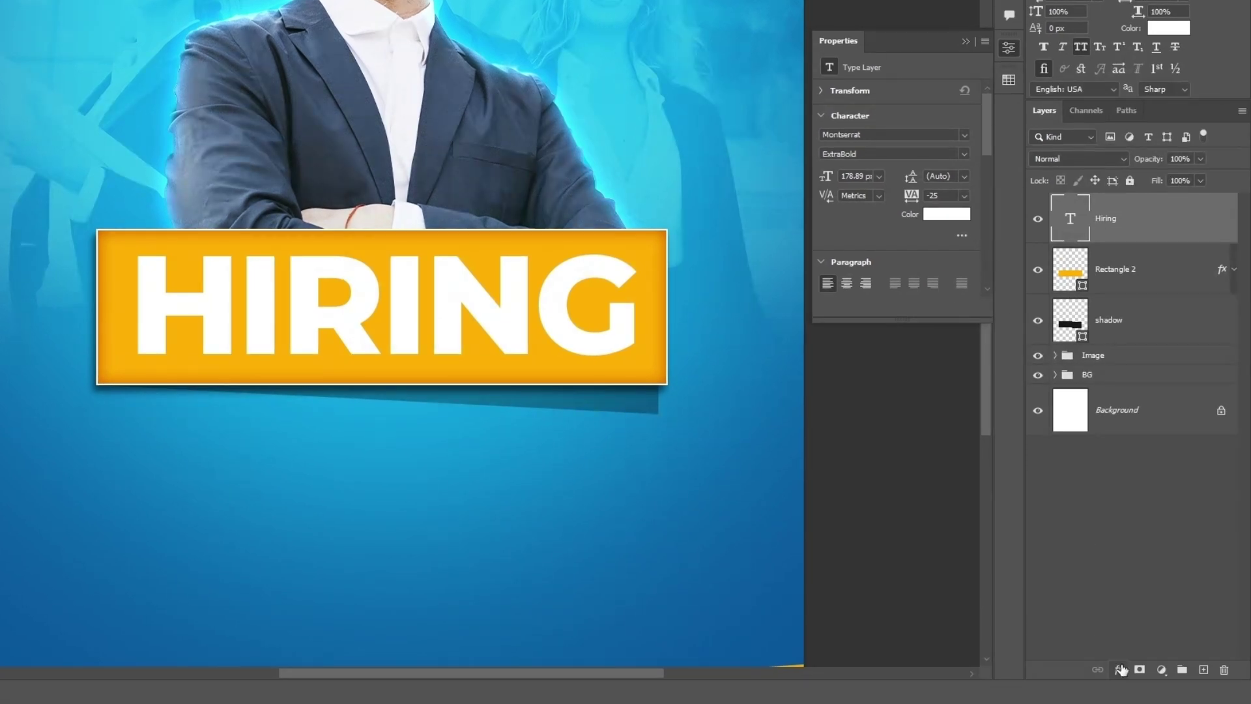
- Add a white 2 px Stroke effect positioned inside the HIRING letters
left_click(1121, 669)
left_click(1132, 549)
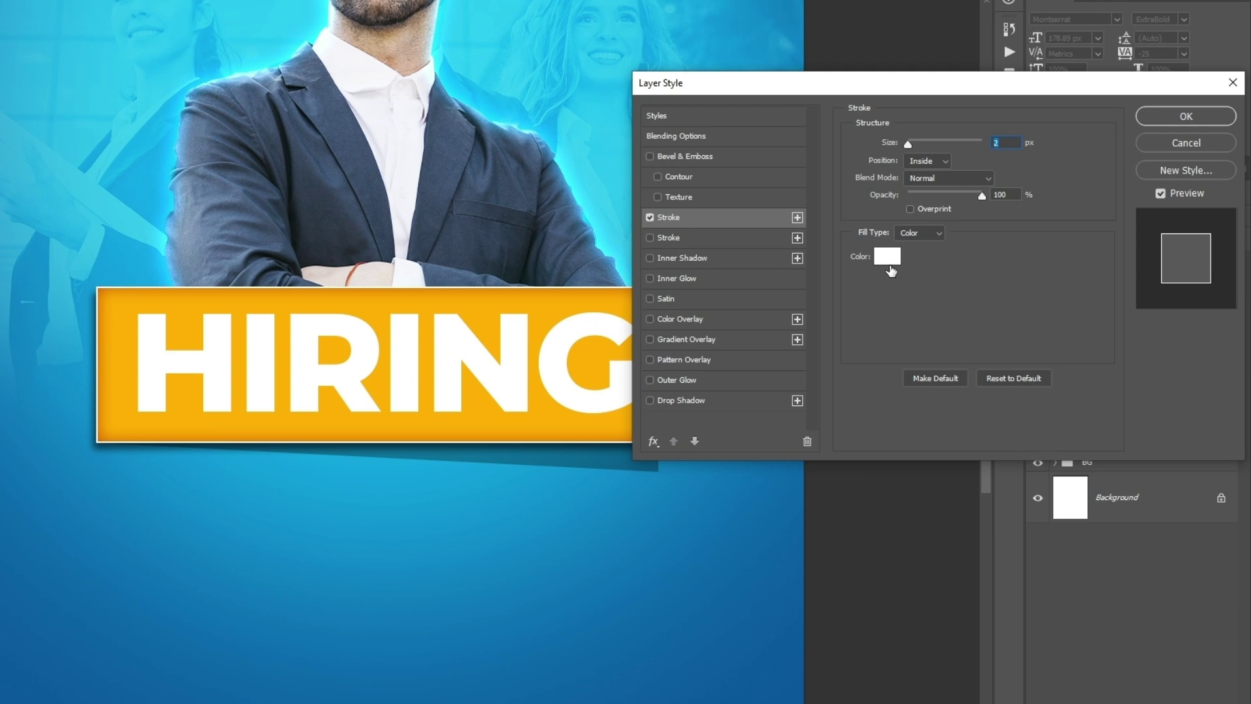
left_click(887, 194)
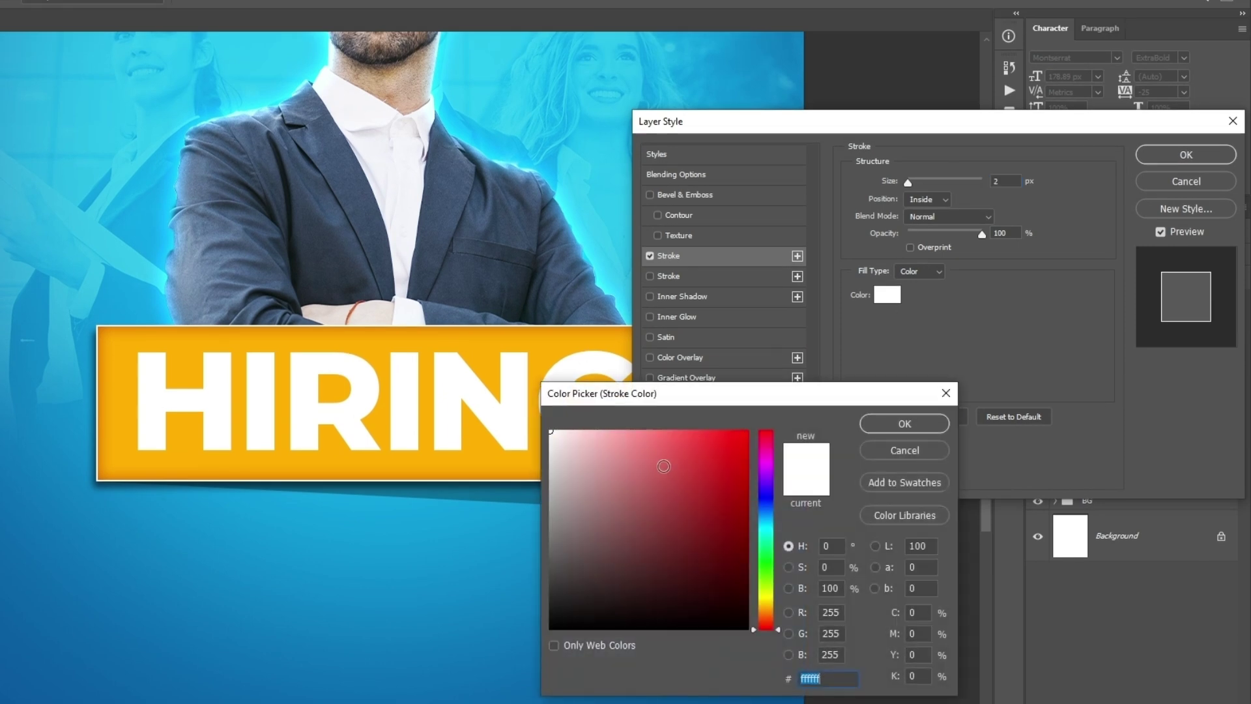
key("Return")
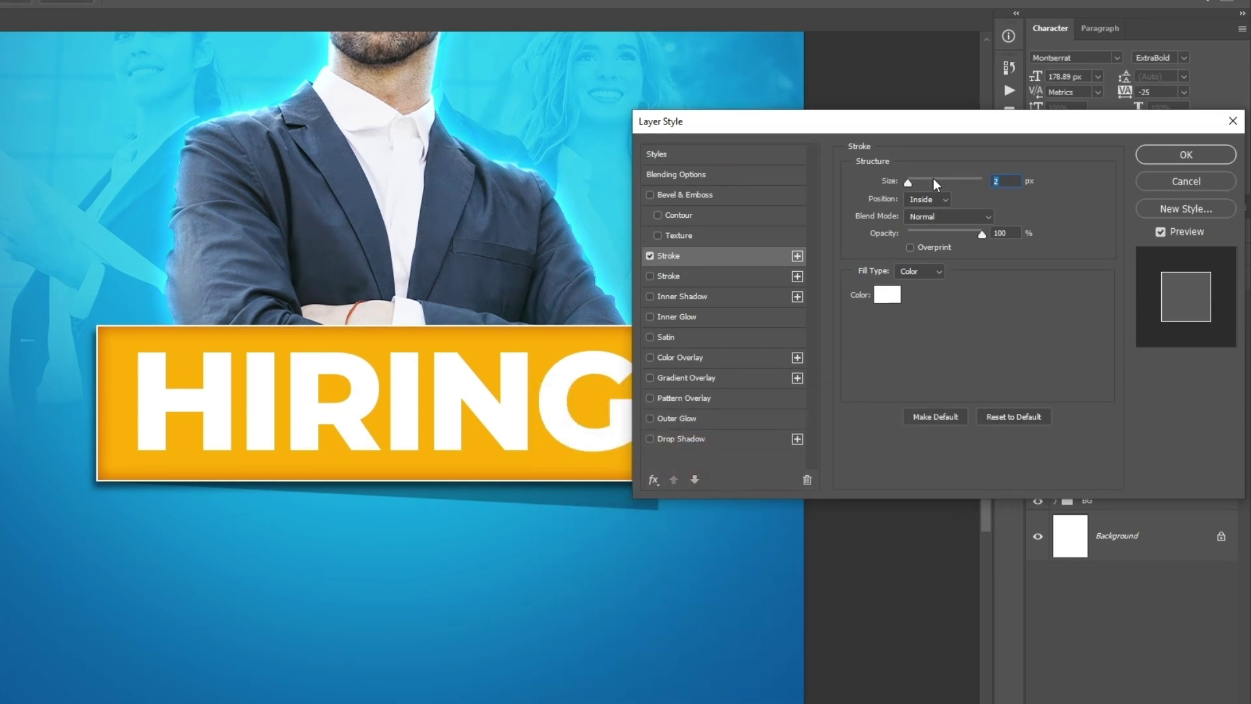
- Add a Multiply Inner Glow to the HIRING text at 95% opacity, 8 px size and a darker golden brown colour
left_click(692, 318)
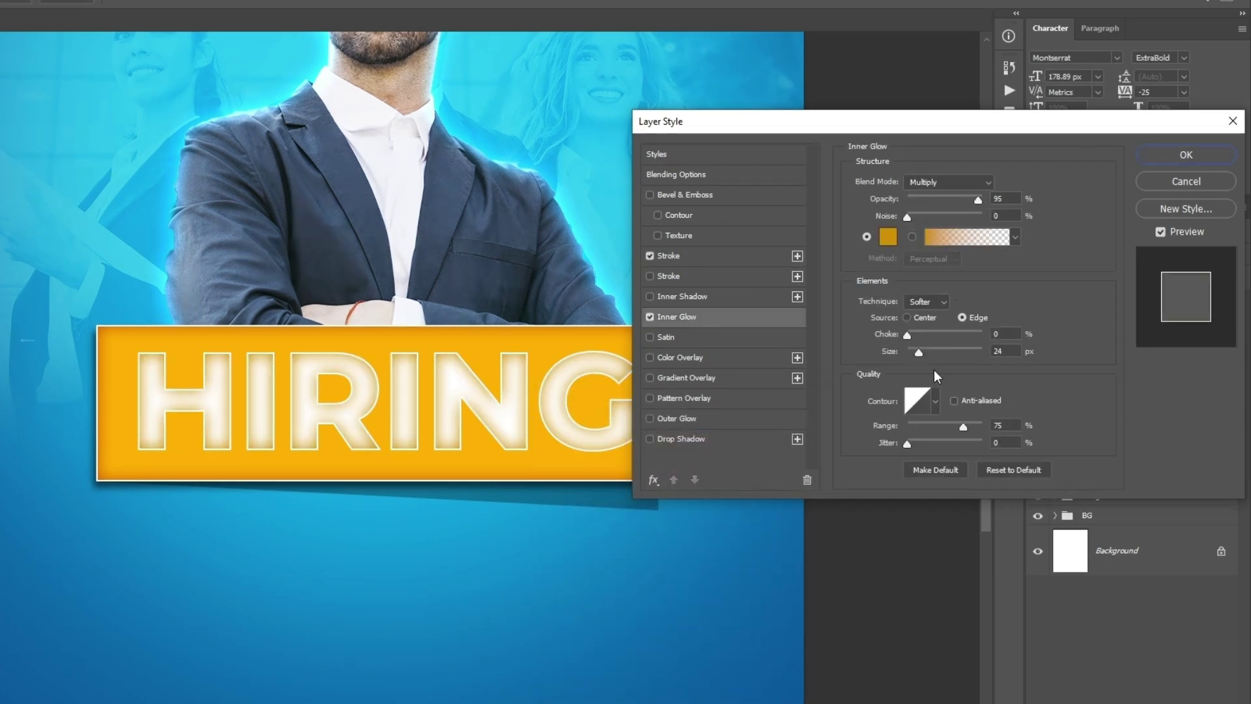
left_click_drag(919, 353, 913, 354)
left_click(889, 236)
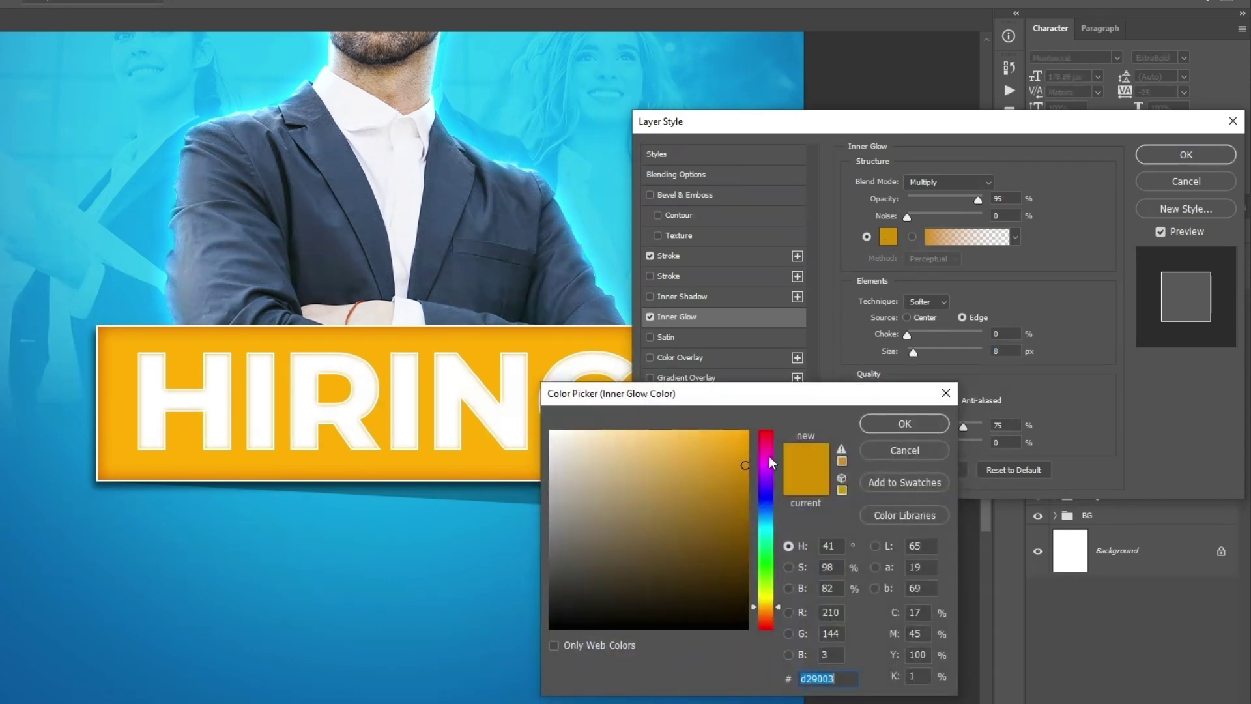
left_click_drag(748, 465, 750, 498)
left_click(905, 424)
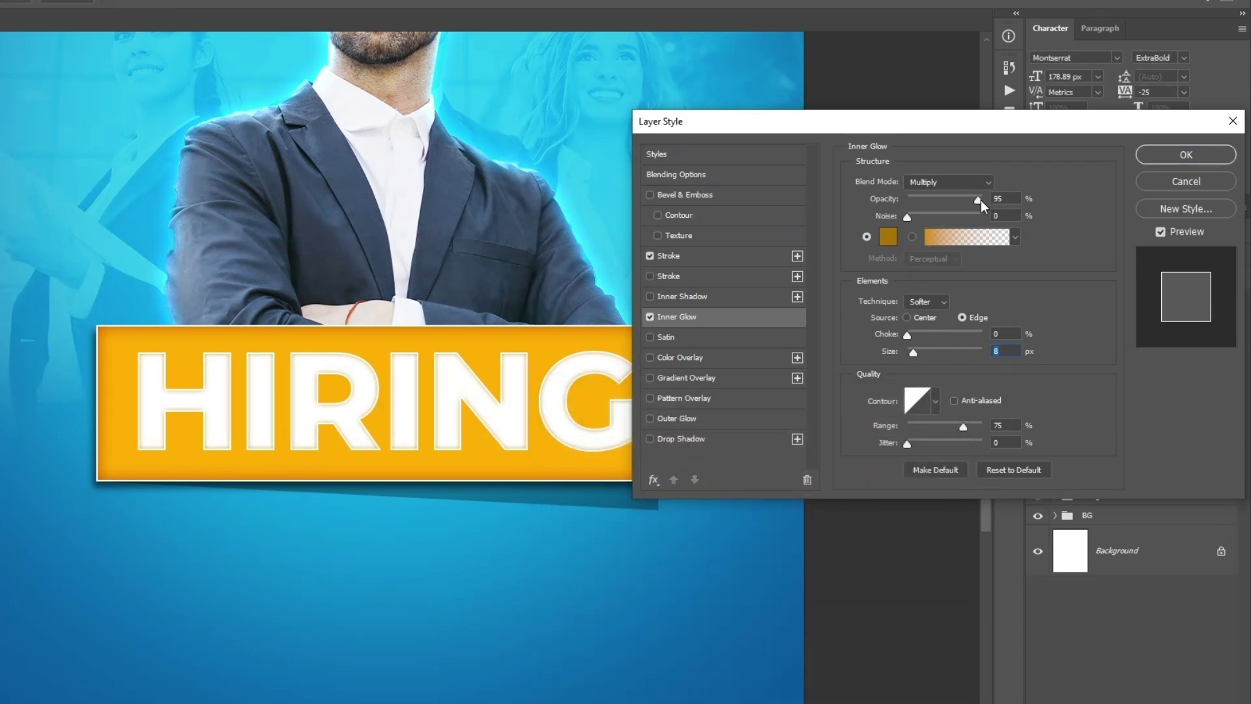
- Add a Multiply Drop Shadow to the HIRING text with 60% opacity, 49° angle, 9 px distance and 10 px size
left_click(731, 440)
left_click_drag(384, 425, 593, 430)
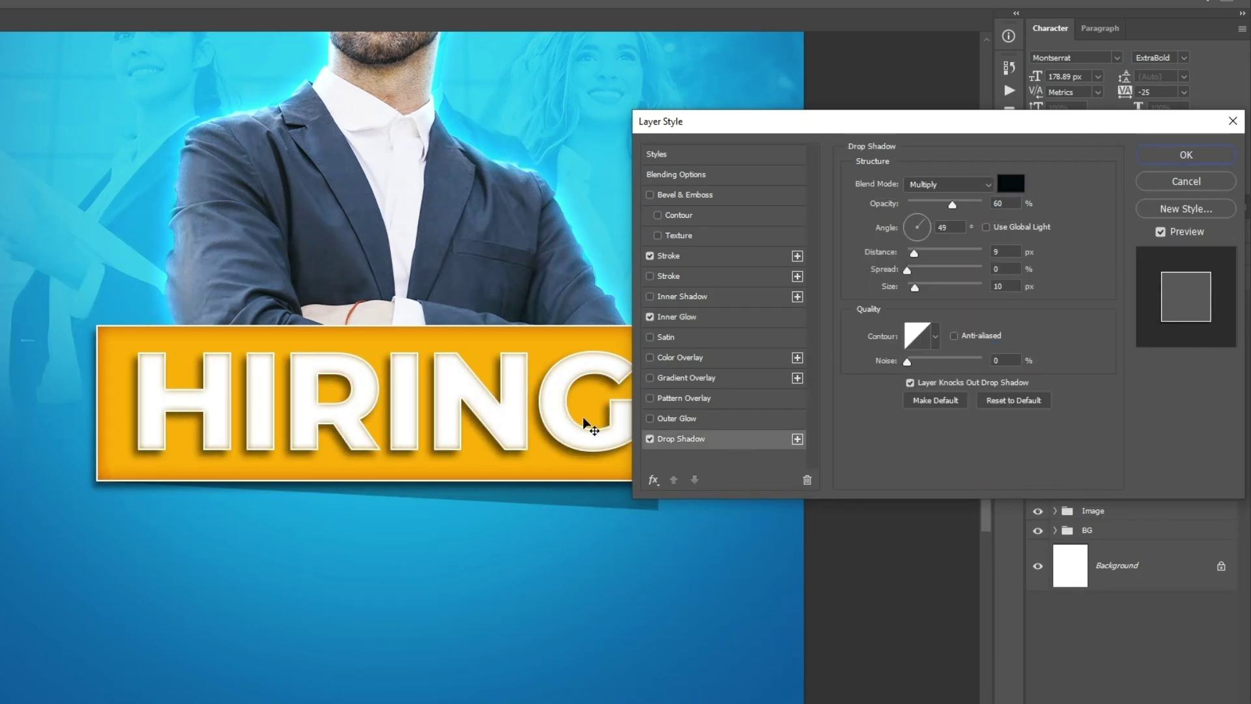
left_click(1171, 155)
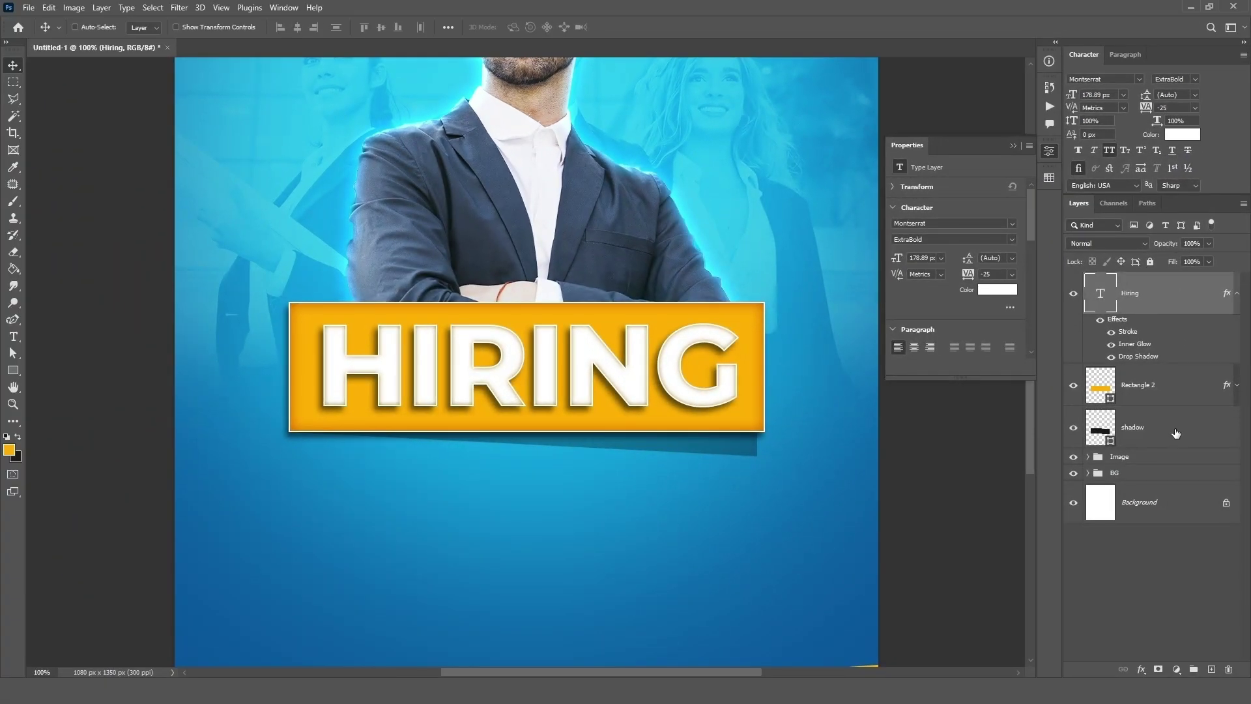
- Rotate the HIRING text, orange rectangle and shadow layers together by -3.64°
left_click(1177, 433, "shift")
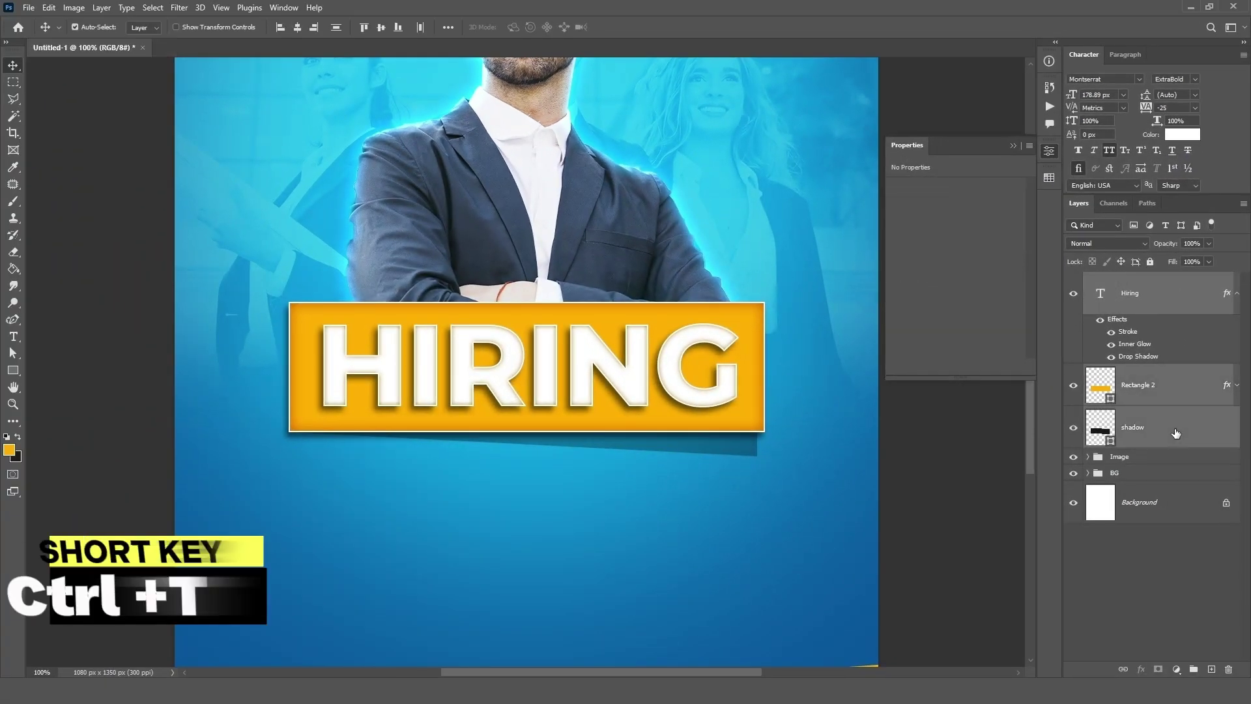
key("ctrl+t")
left_click_drag(281, 254, 266, 267)
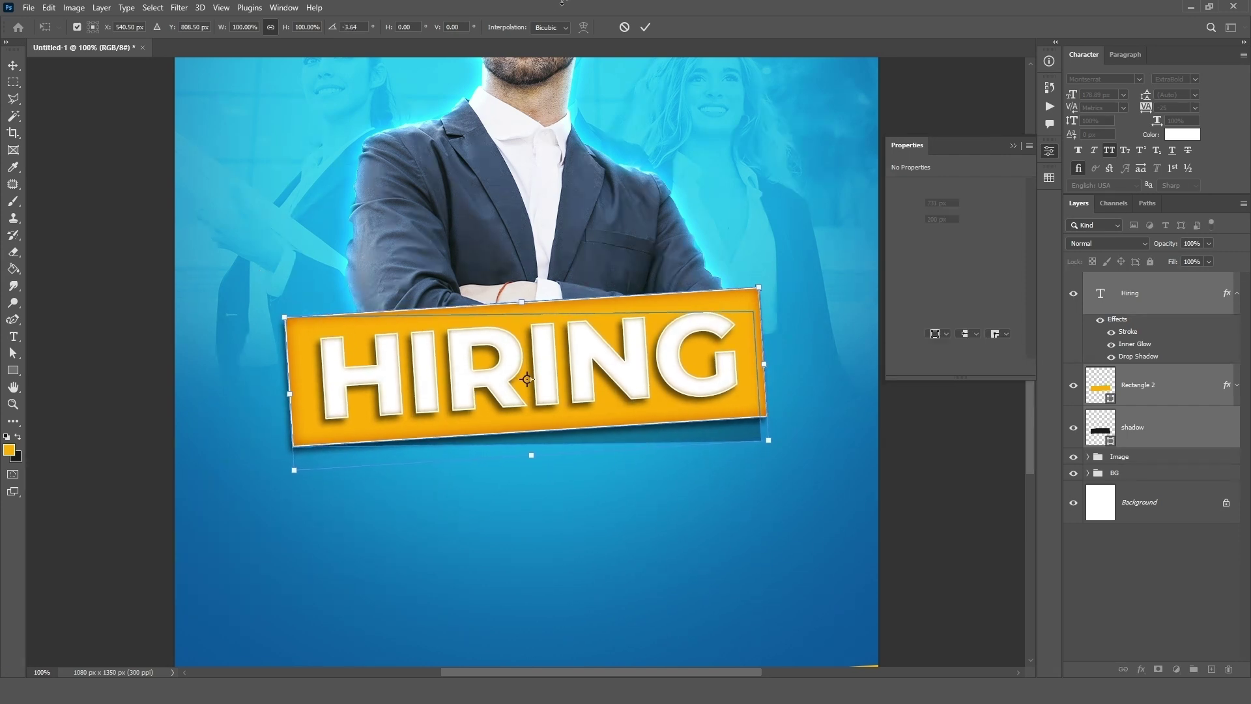
left_click(647, 27)
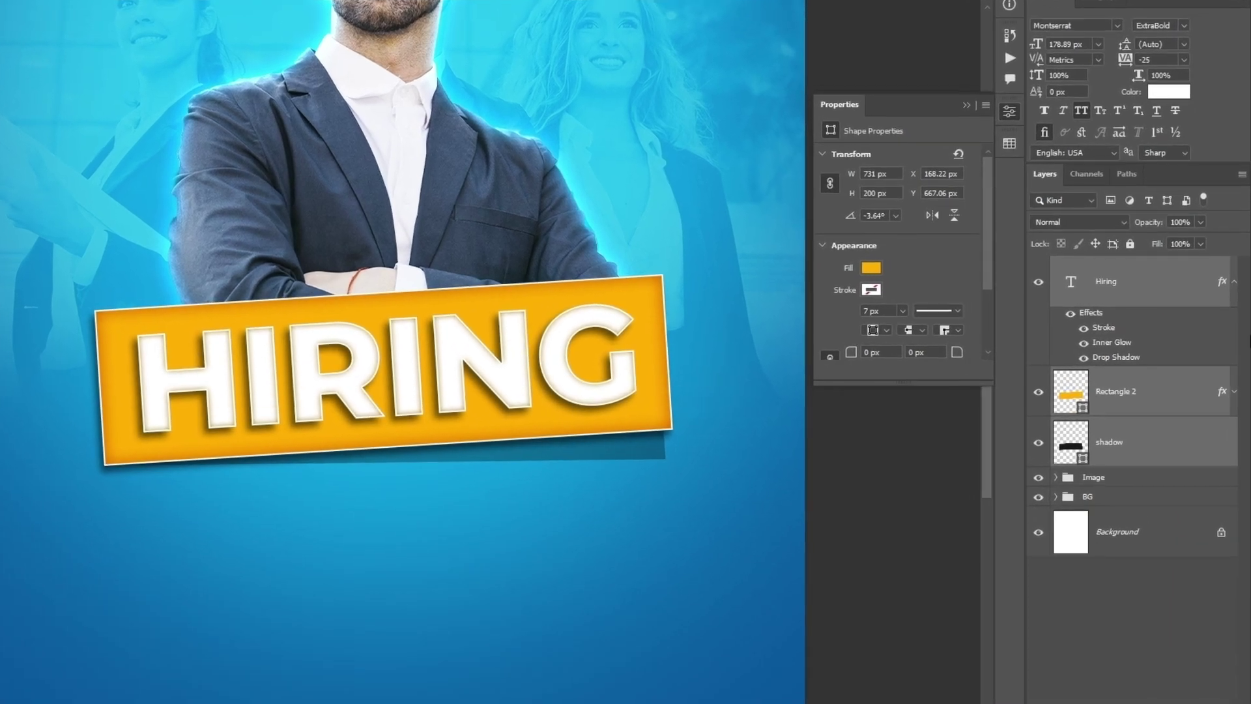
- Collapse the HIRING layer's effects list, duplicate the three banner layers and move the copy up over the man's arms
left_click(1235, 286)
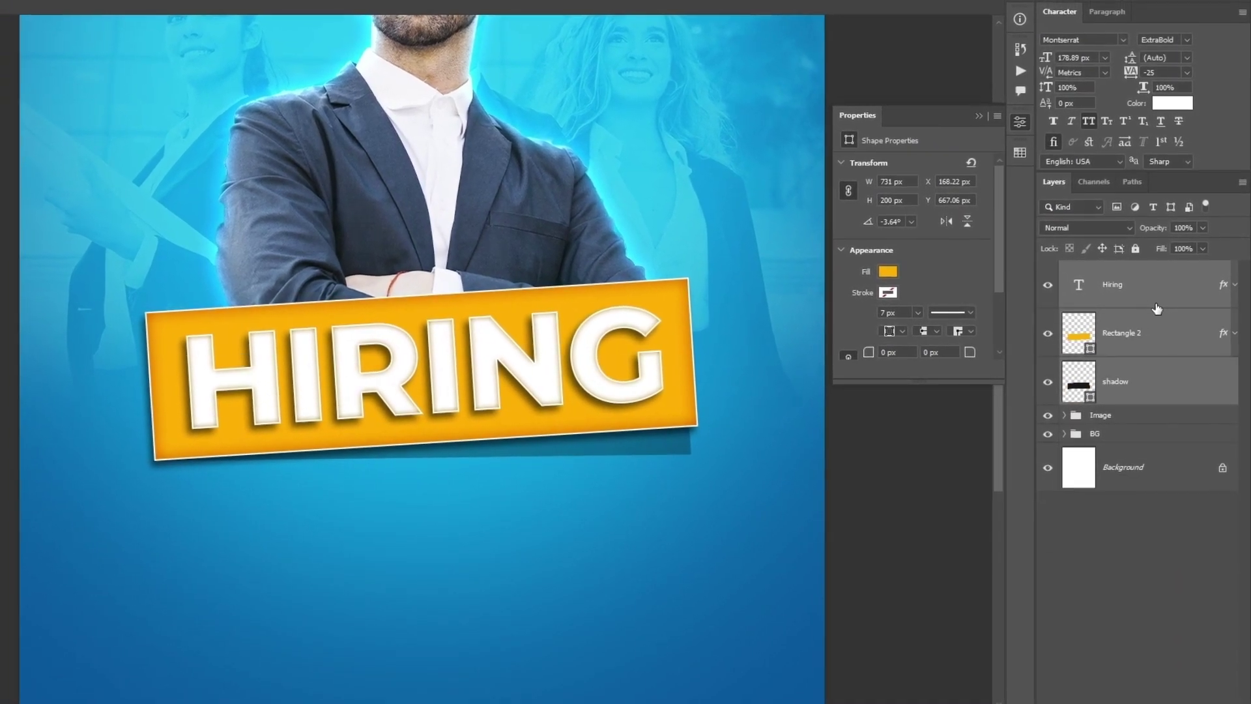
right_click(1159, 305)
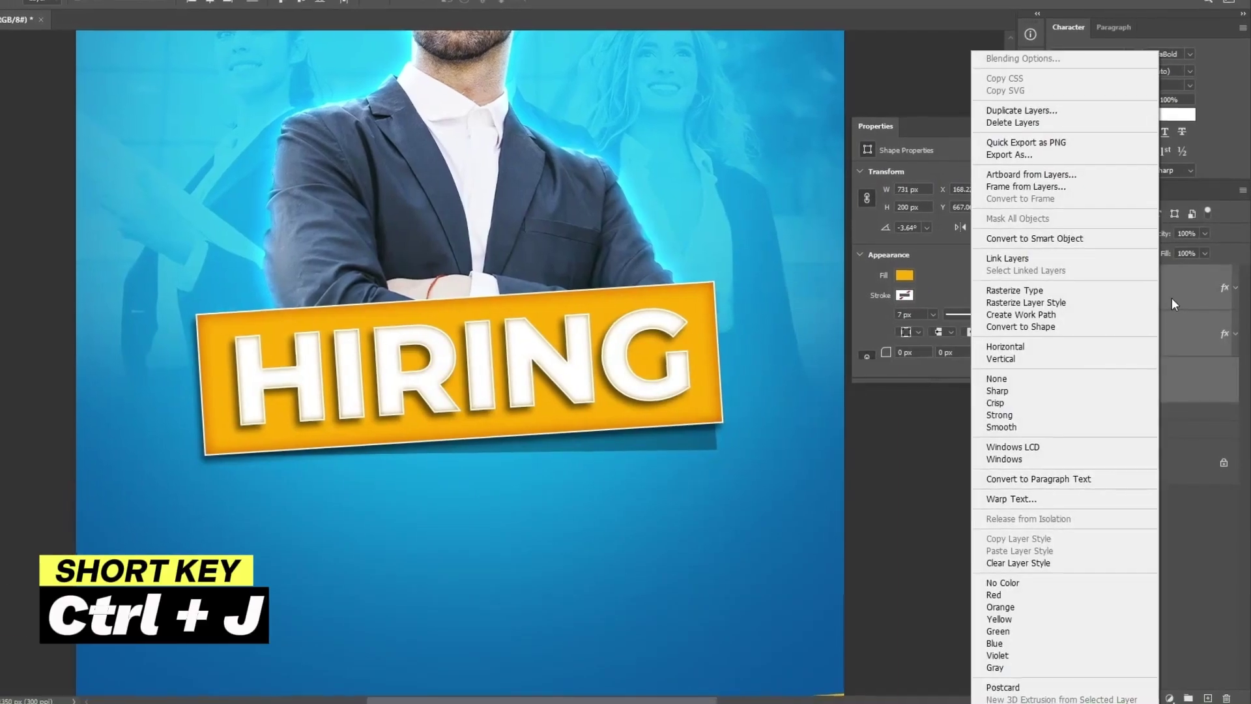
key("Escape")
key("ctrl+j")
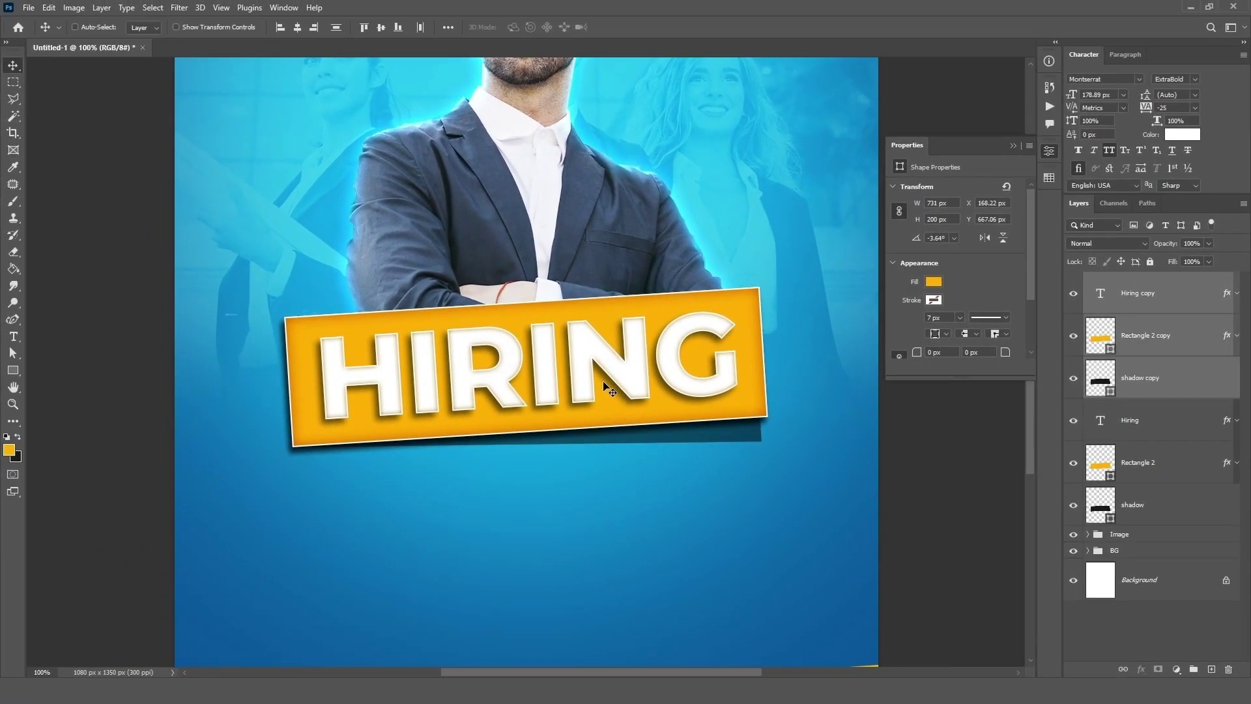
left_click_drag(601, 378, 593, 275)
- Shrink the banner copy to about 550 px wide, tilt it to about -2.23° and place it just overlapping the lower banner
key("ctrl+t")
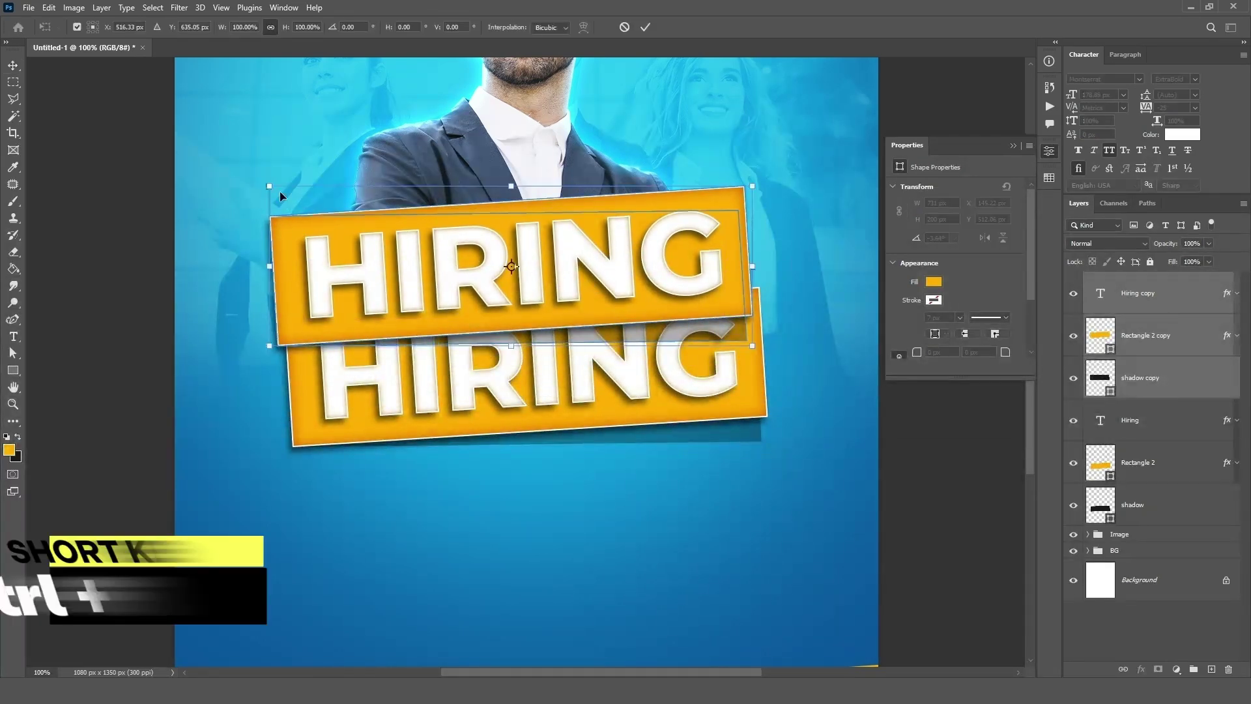
left_click_drag(270, 186, 341, 168)
left_click_drag(459, 285, 444, 271)
left_click_drag(330, 185, 331, 191)
left_click_drag(423, 244, 412, 245)
left_click_drag(328, 193, 367, 208)
left_click_drag(531, 300, 513, 299)
left_click(645, 27)
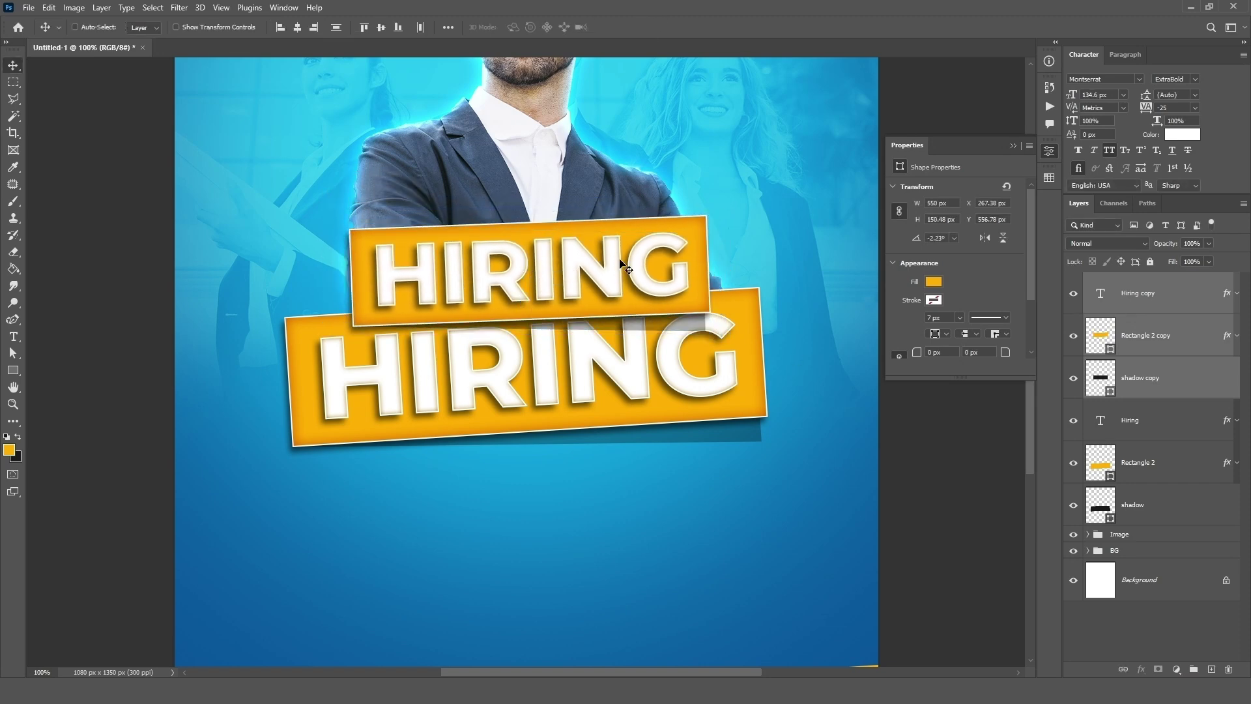
- Replace the text on the upper banner with WE ARE
left_click(1108, 295)
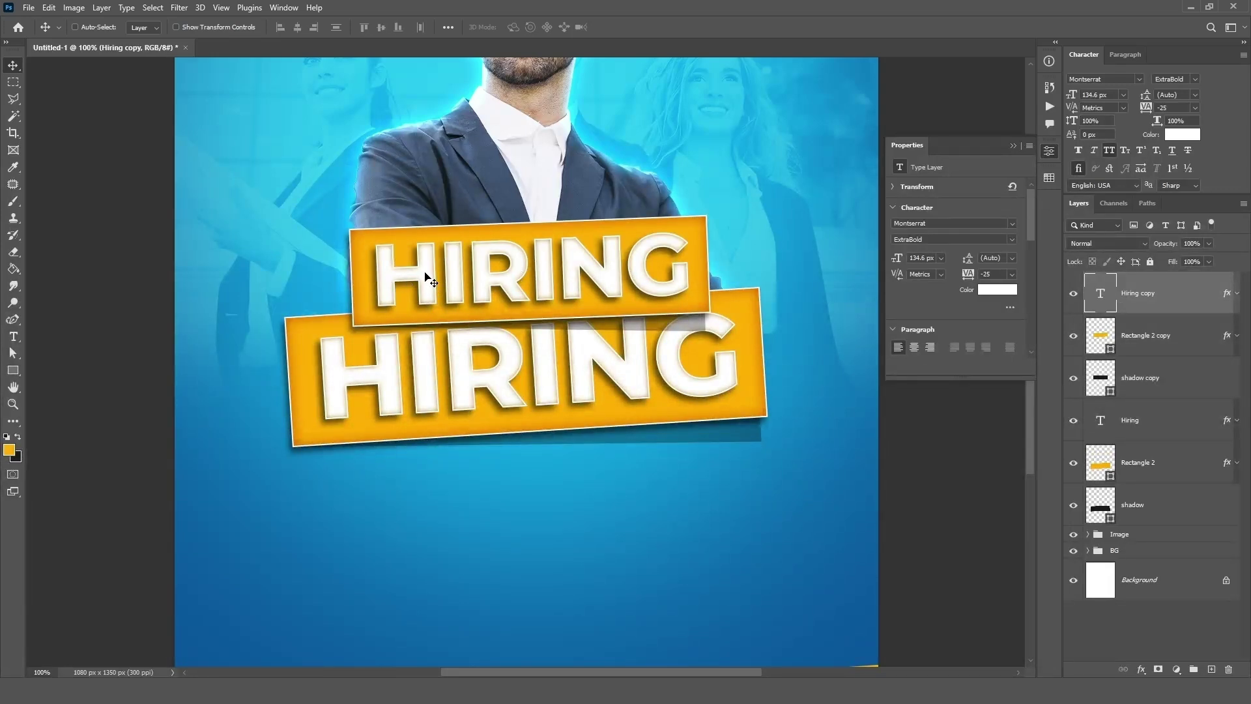
left_click(13, 337)
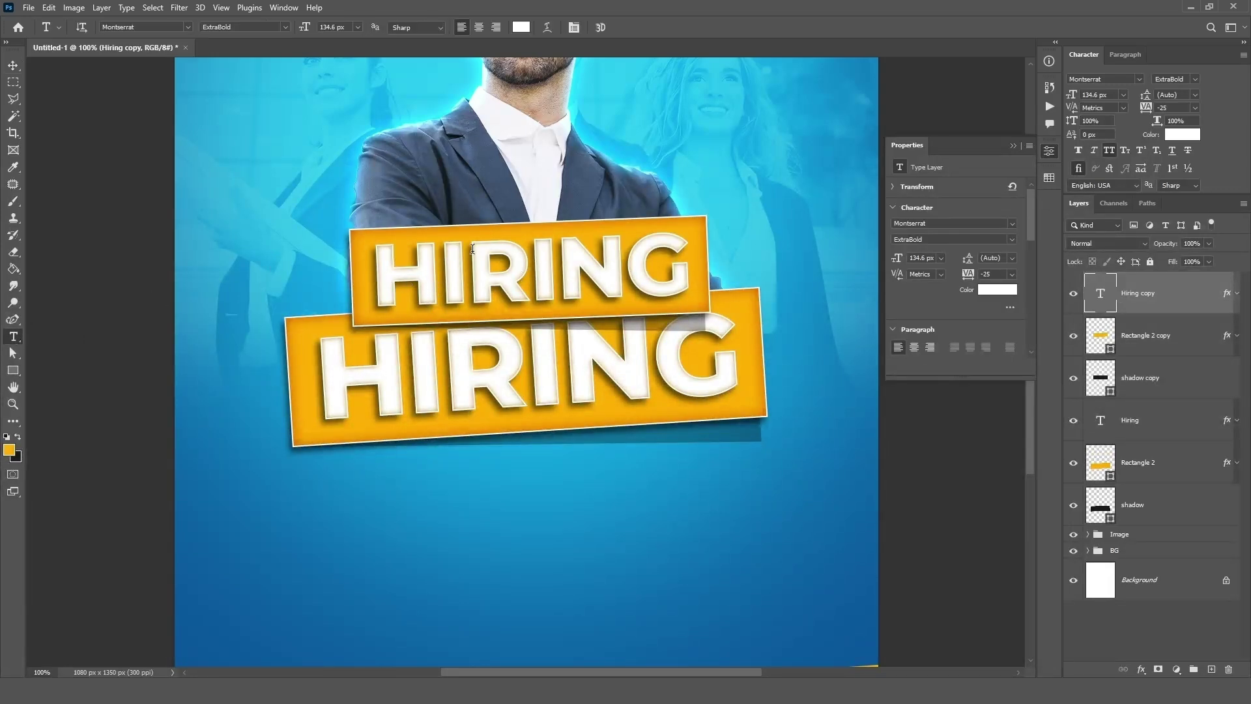
left_click(483, 252)
key("ctrl+a")
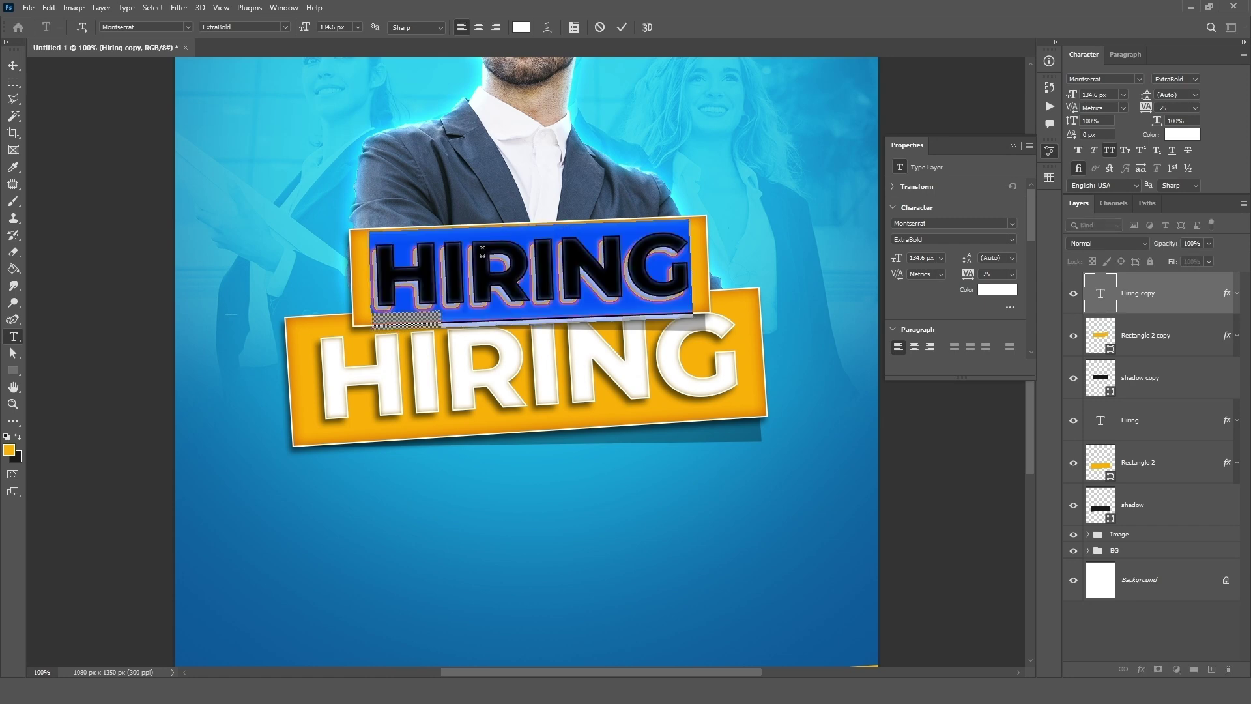
type("WE")
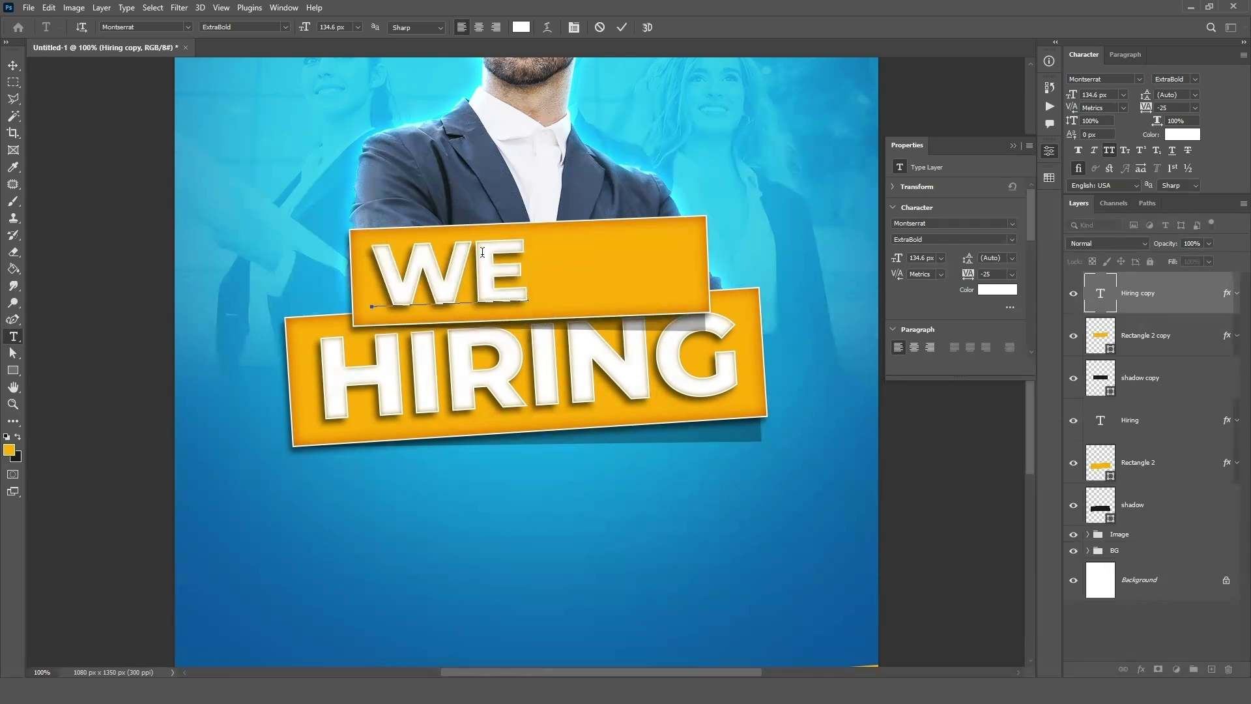
type(" ARE")
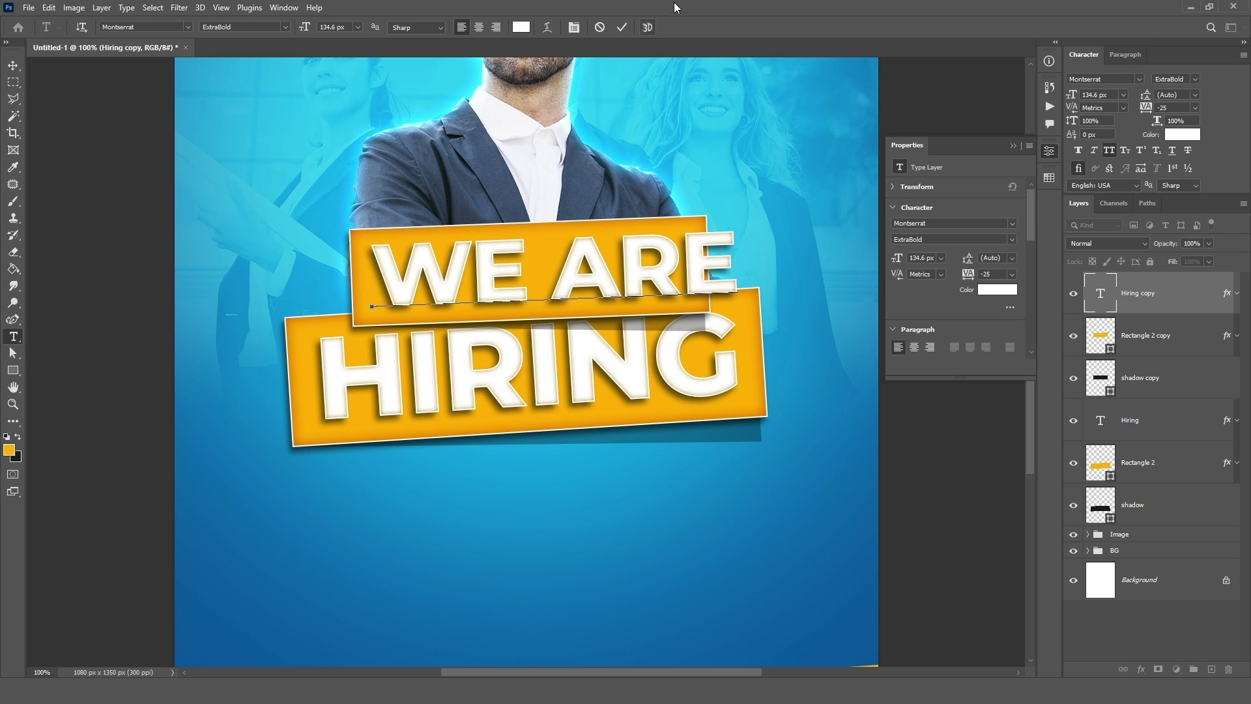
left_click(622, 26)
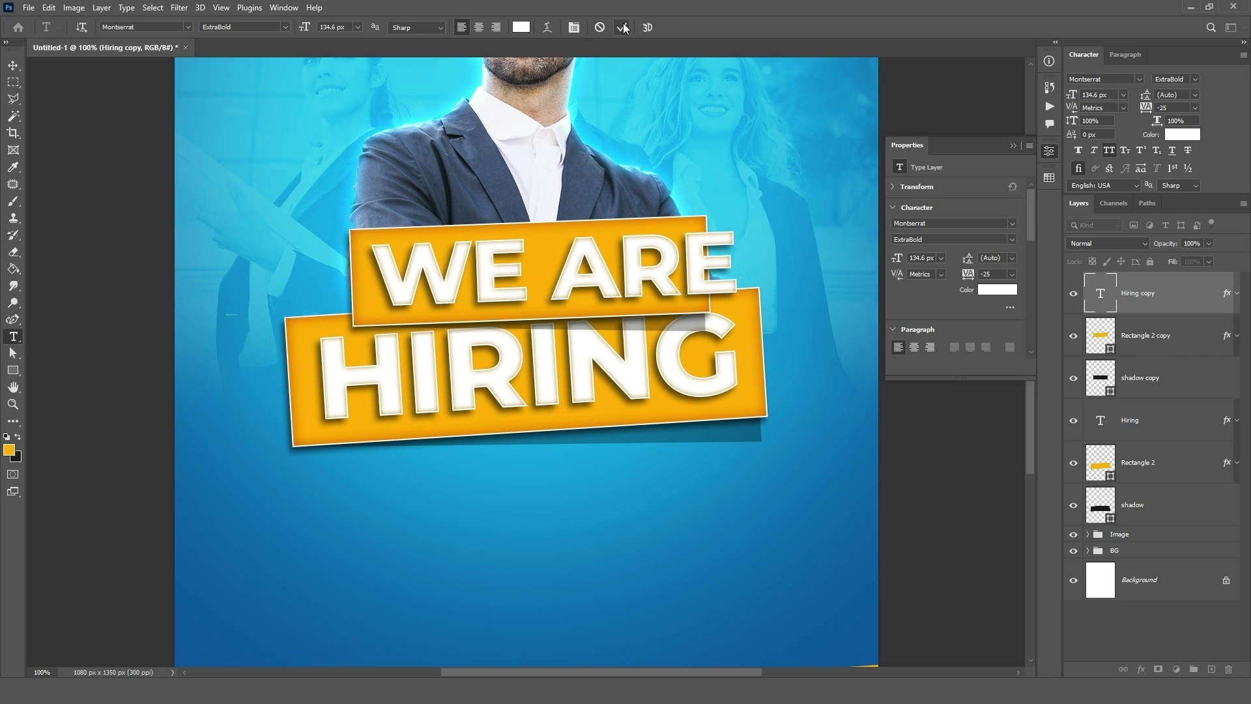
- Recolour the WE ARE text with the dark blue swatch #095398 from the Color Sechem group
left_click(1175, 136)
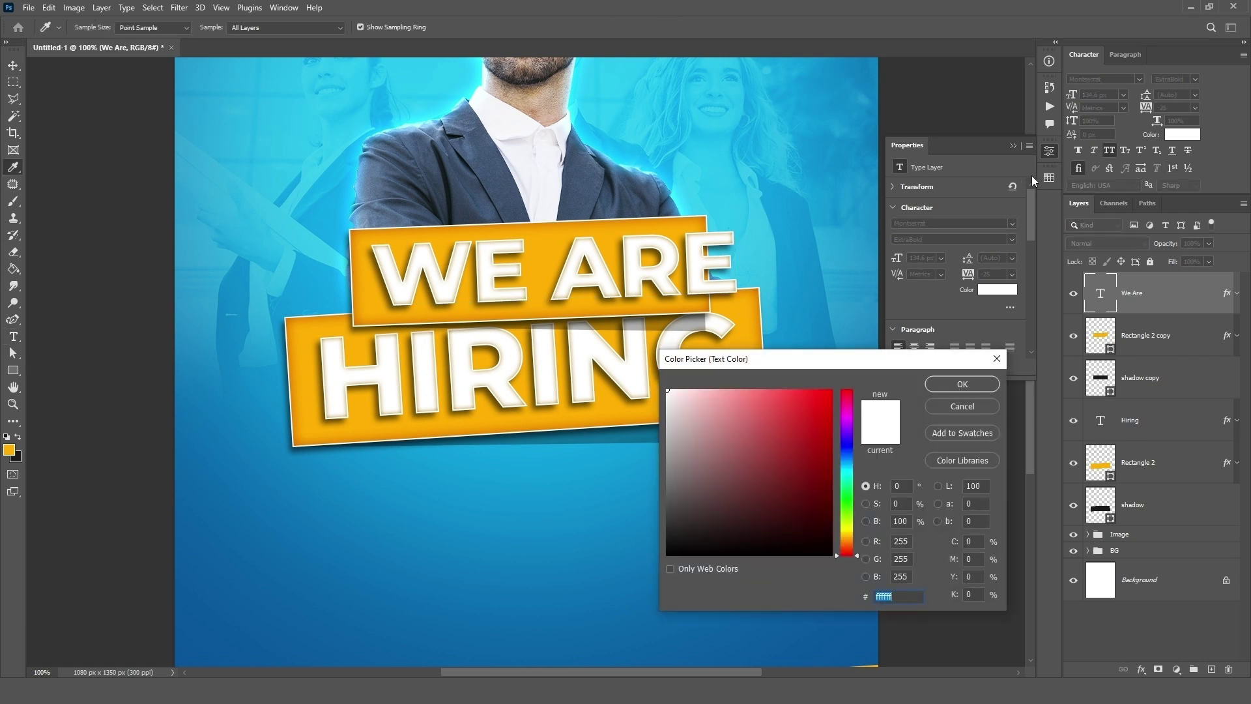
left_click(1049, 178)
left_click(867, 210)
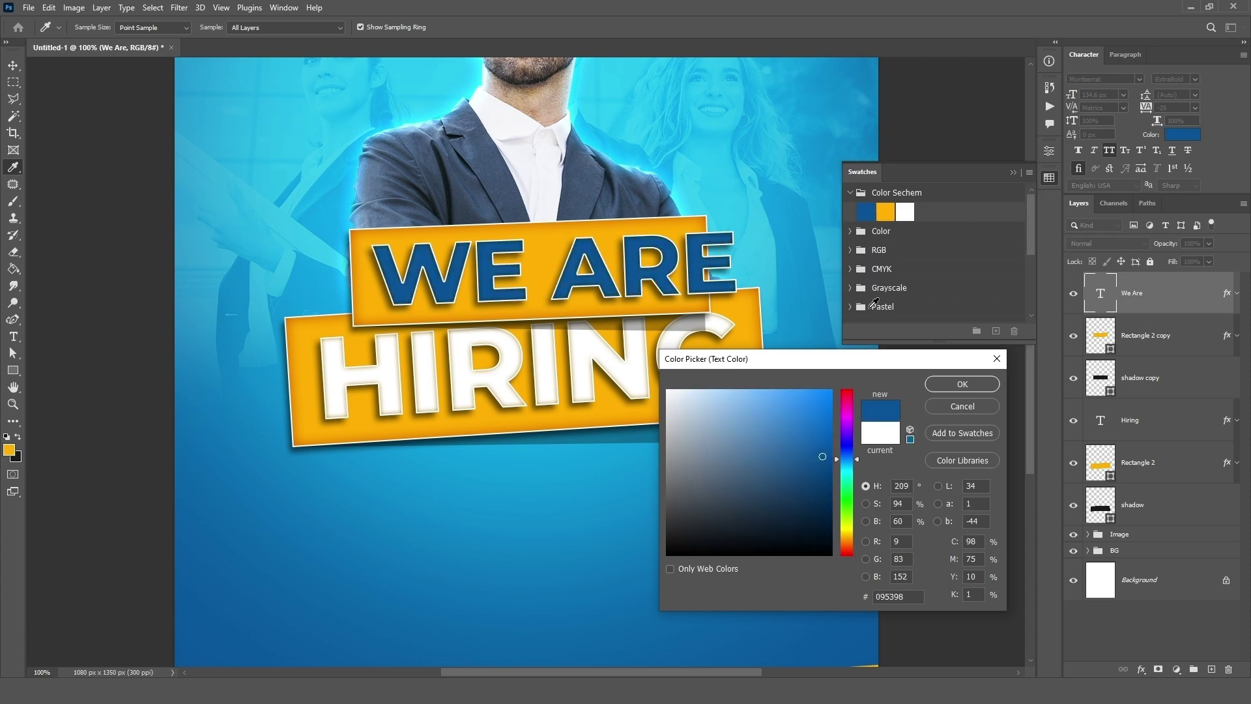
left_click(939, 386)
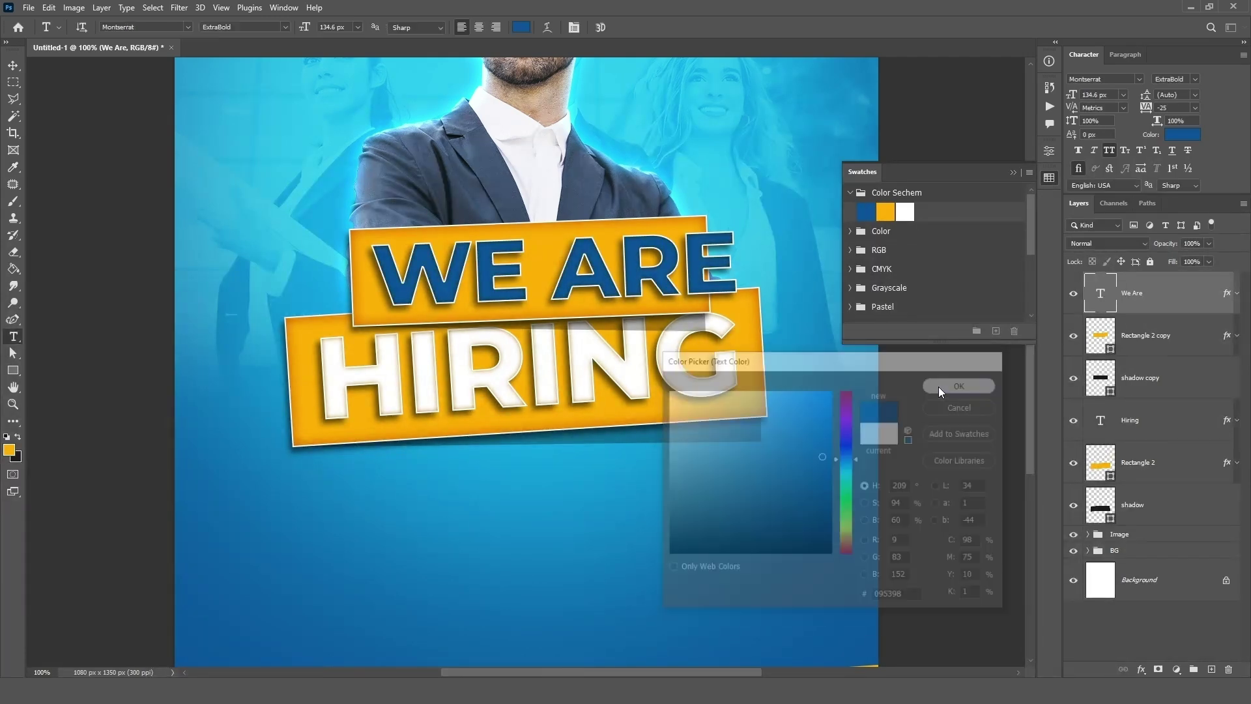
left_click(1011, 173)
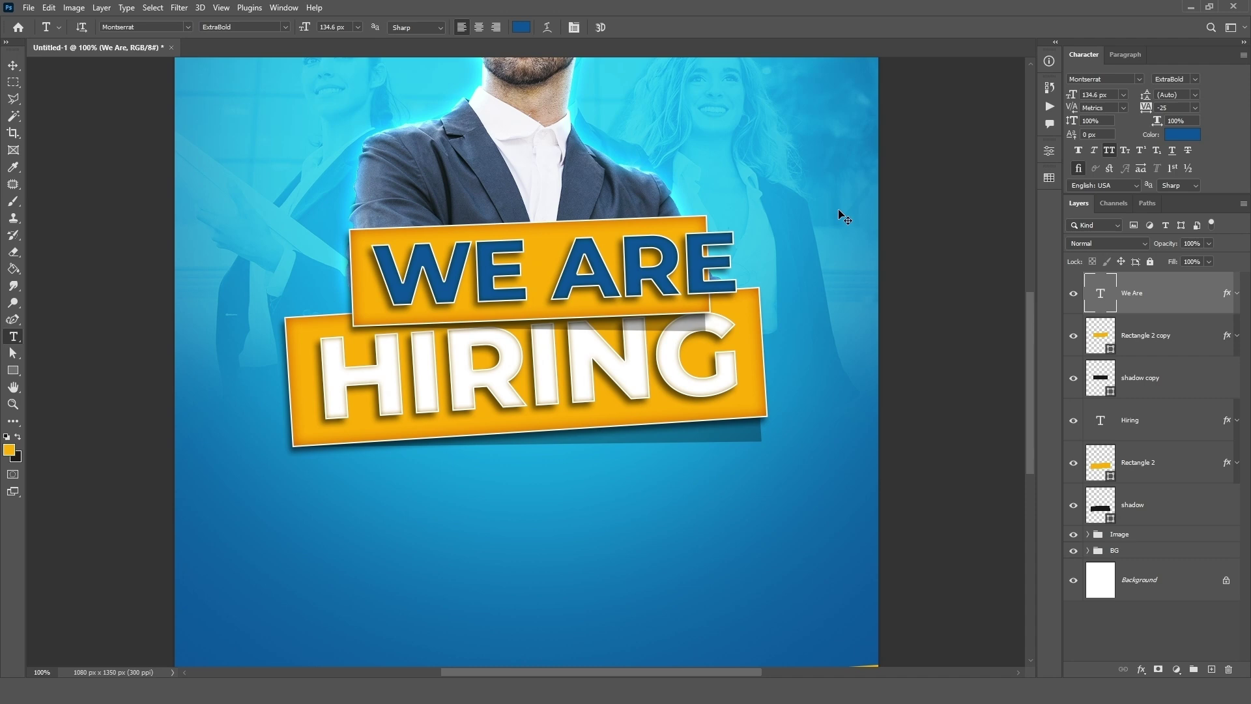
- Scale the WE ARE text down to about 114 px so it fits inside the upper banner
key("ctrl+t")
left_click_drag(738, 218, 632, 253)
left_click(646, 29)
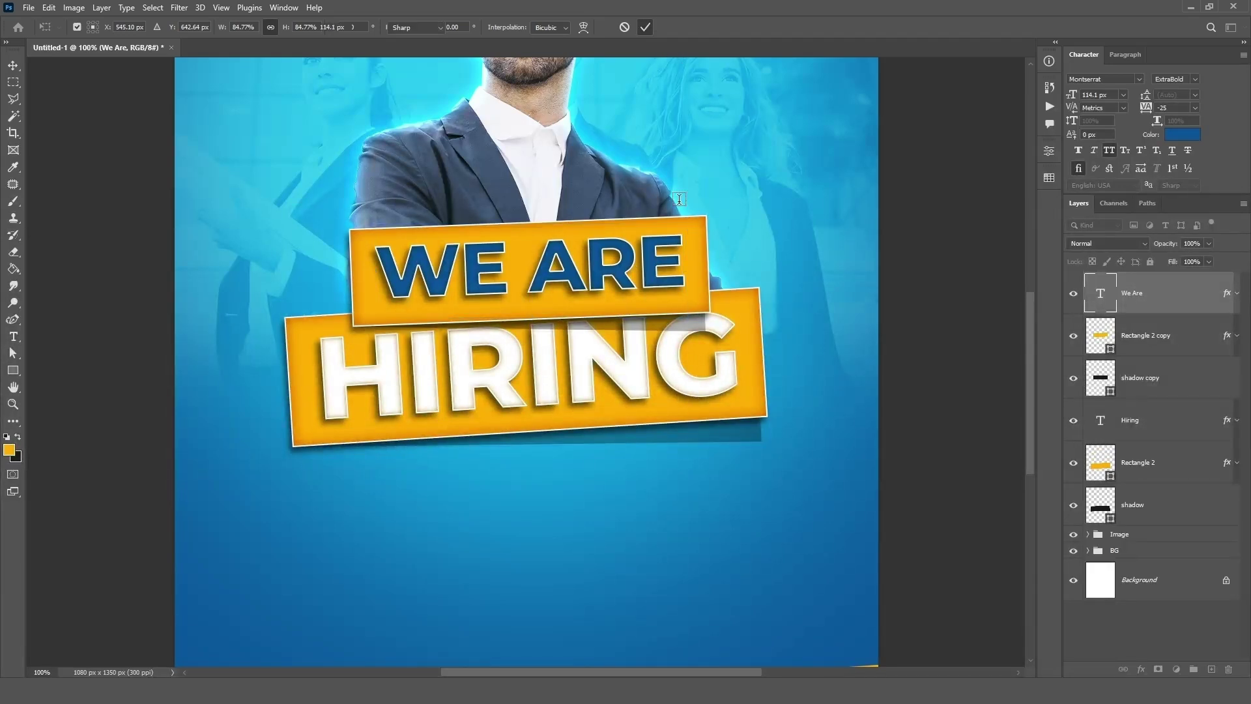
- Change the fill of the upper WE ARE banner to white, #ffffff
left_click(1137, 348)
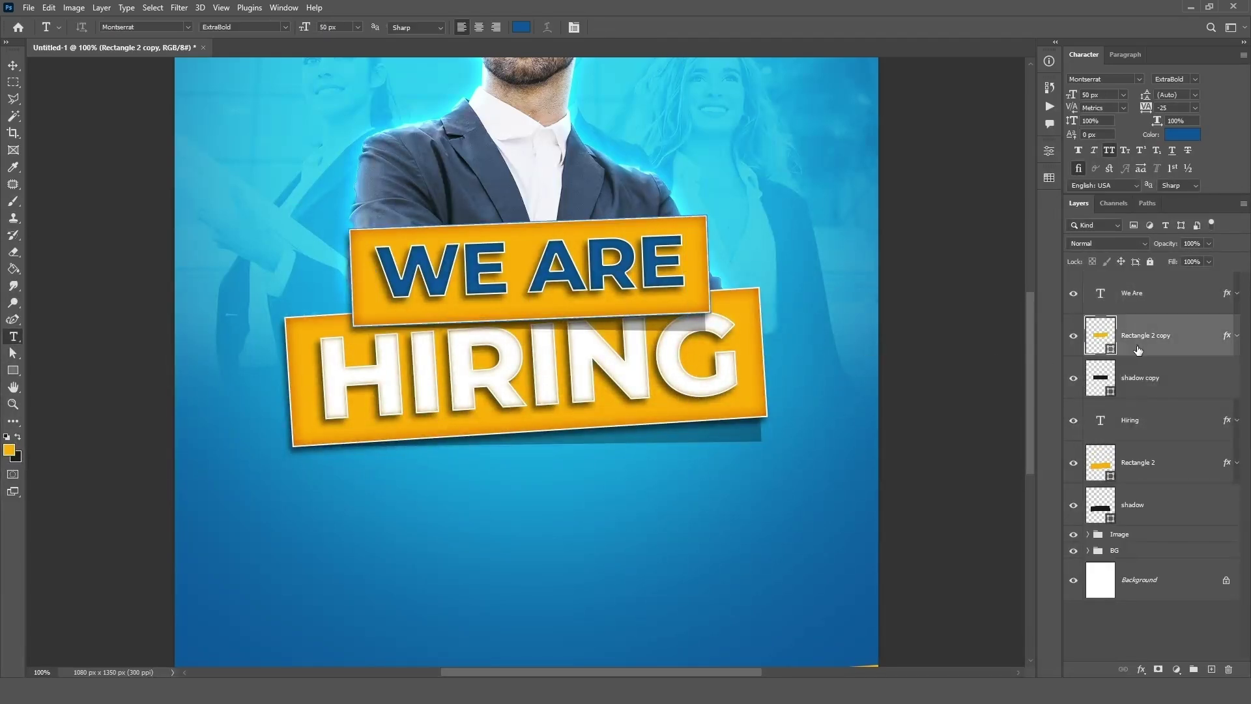
double_click(1111, 350)
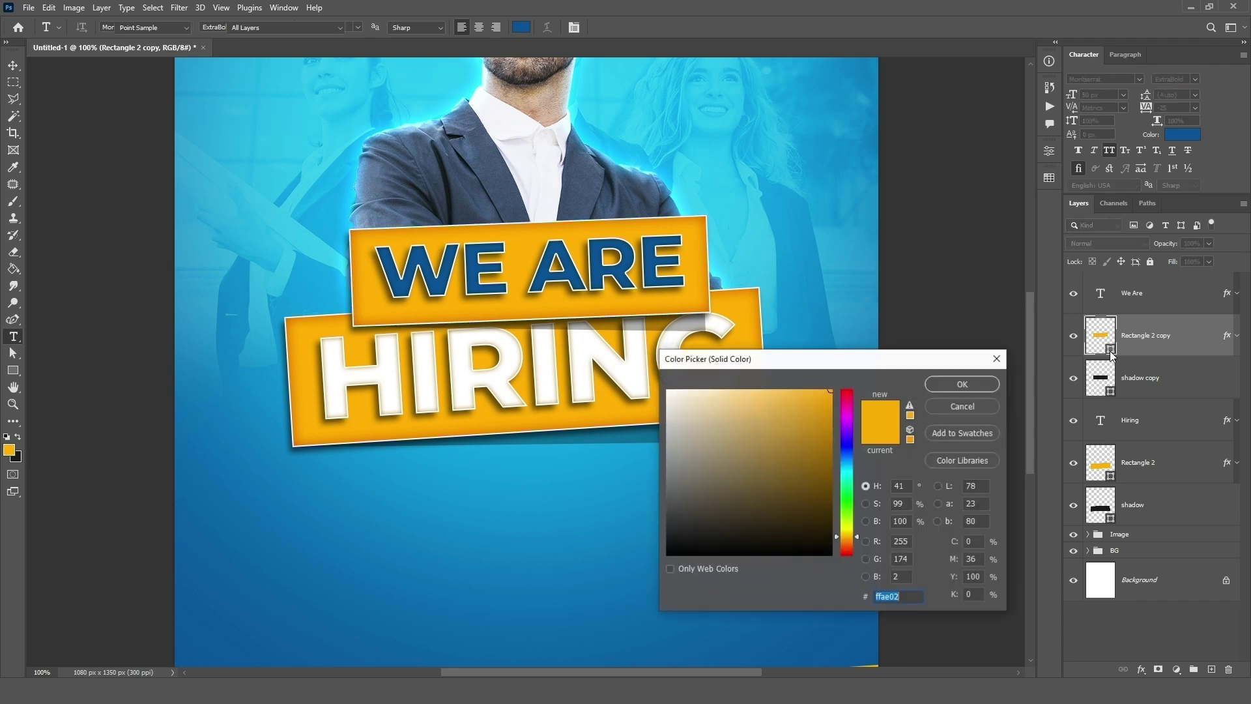
left_click(631, 379)
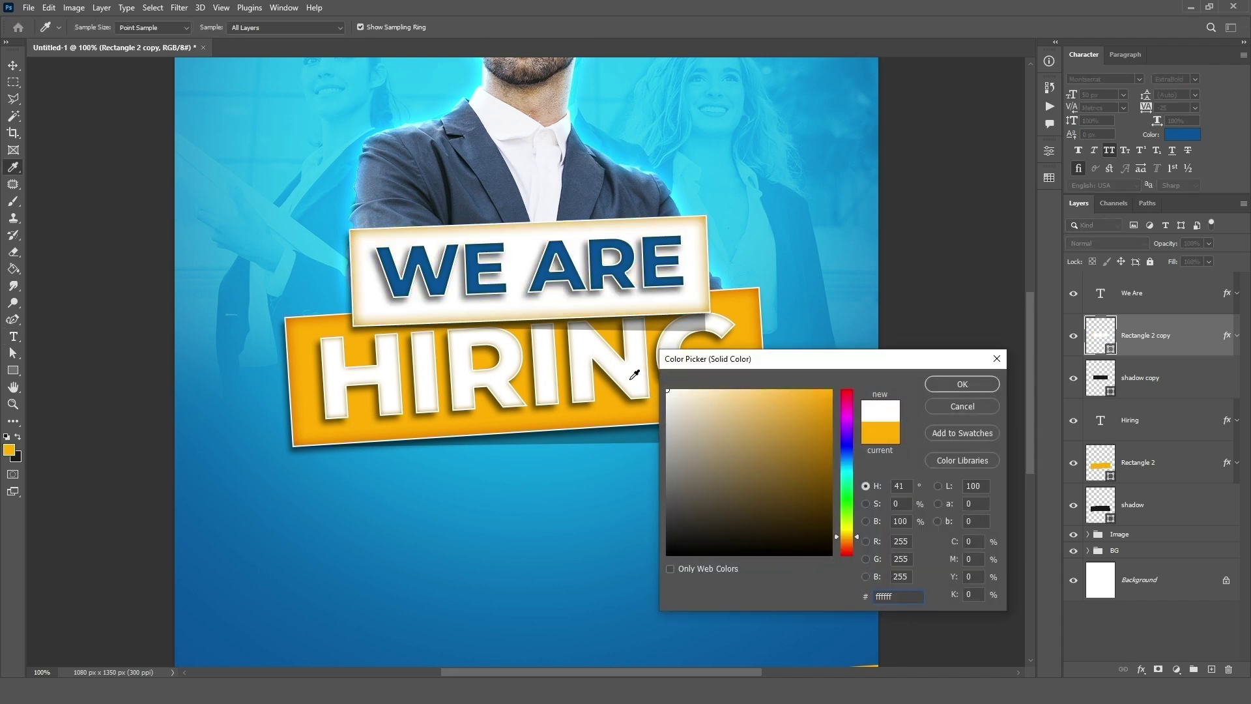
left_click(945, 386)
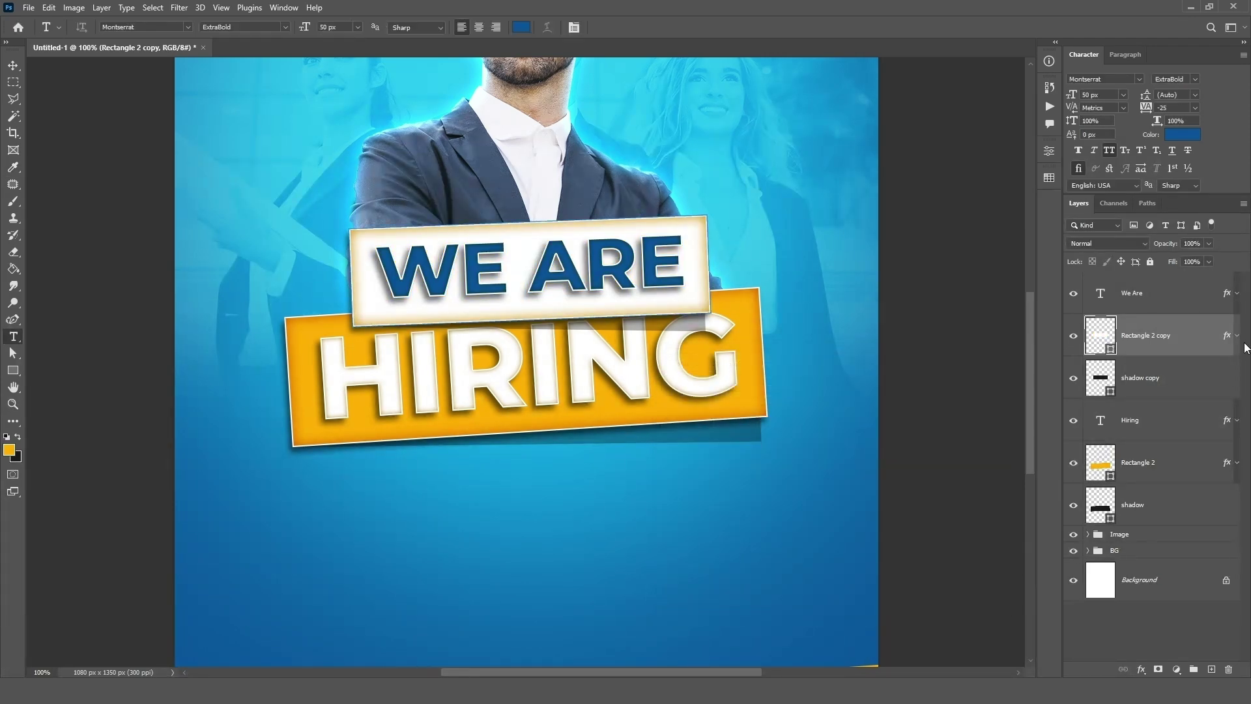
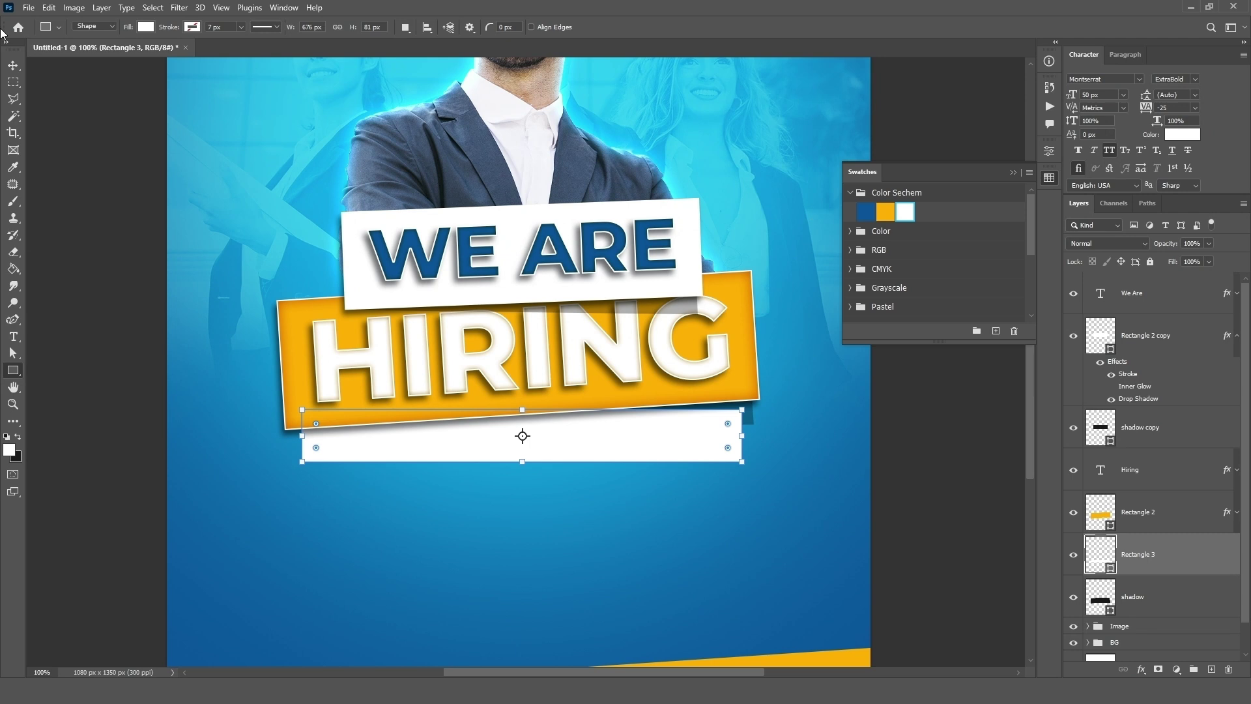
- Move the white strip's layer beneath the shadow layer, tilt the strip very slightly and nudge it towards the HIRING banner's lower right corner
left_click(13, 65)
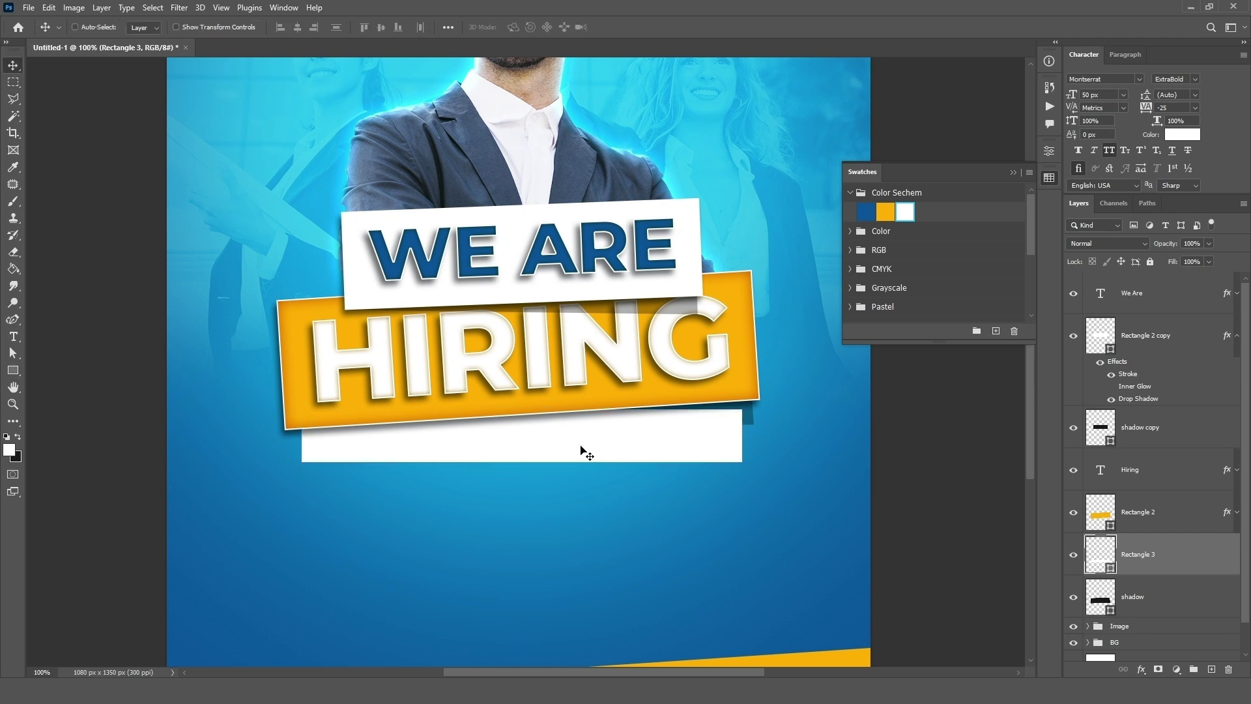
left_click_drag(1178, 566, 1176, 611)
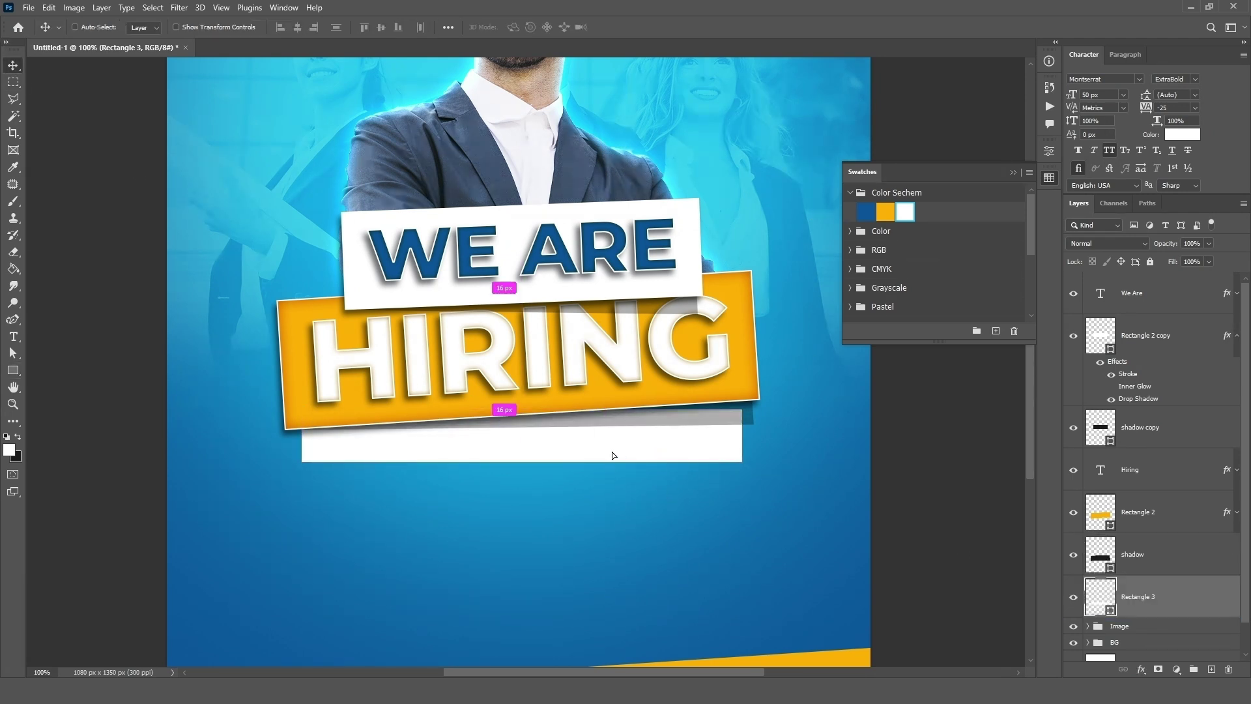
key("ctrl+t")
left_click_drag(758, 408, 760, 404)
left_click_drag(487, 457, 496, 455)
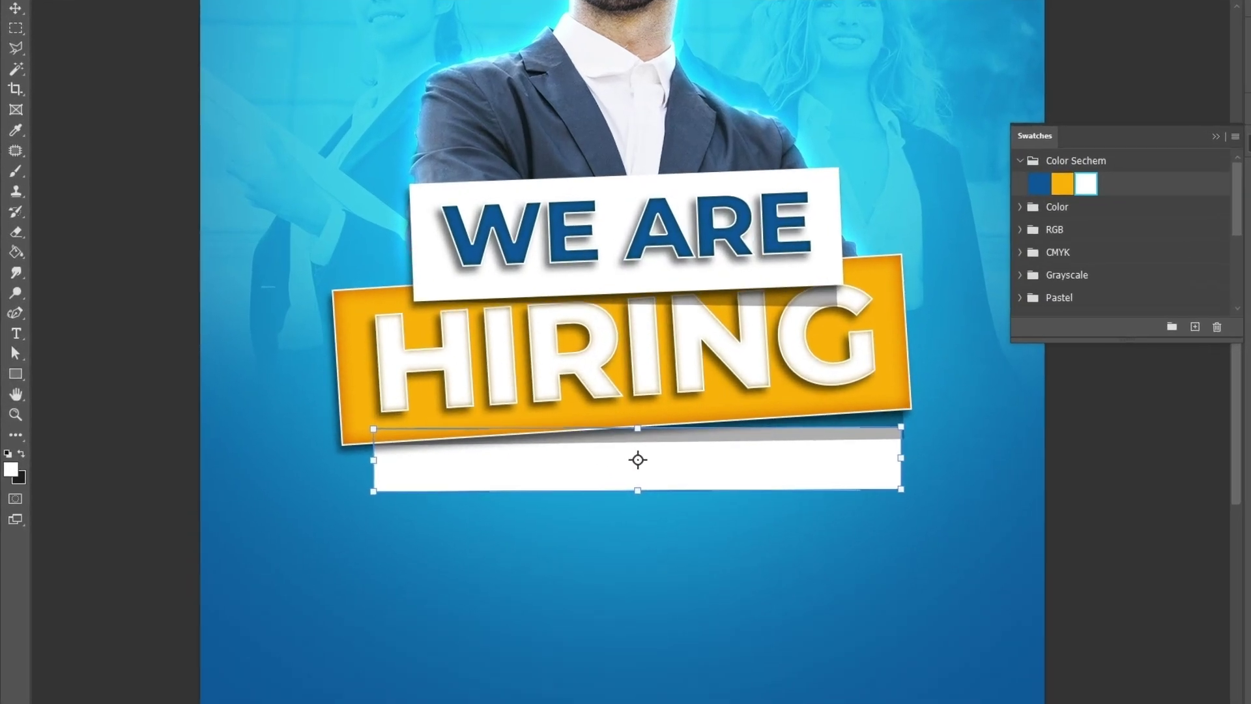
key("Return")
- Add a text line reading Our Company Need Fresh Minds! in the empty area below the white strip
left_click(18, 334)
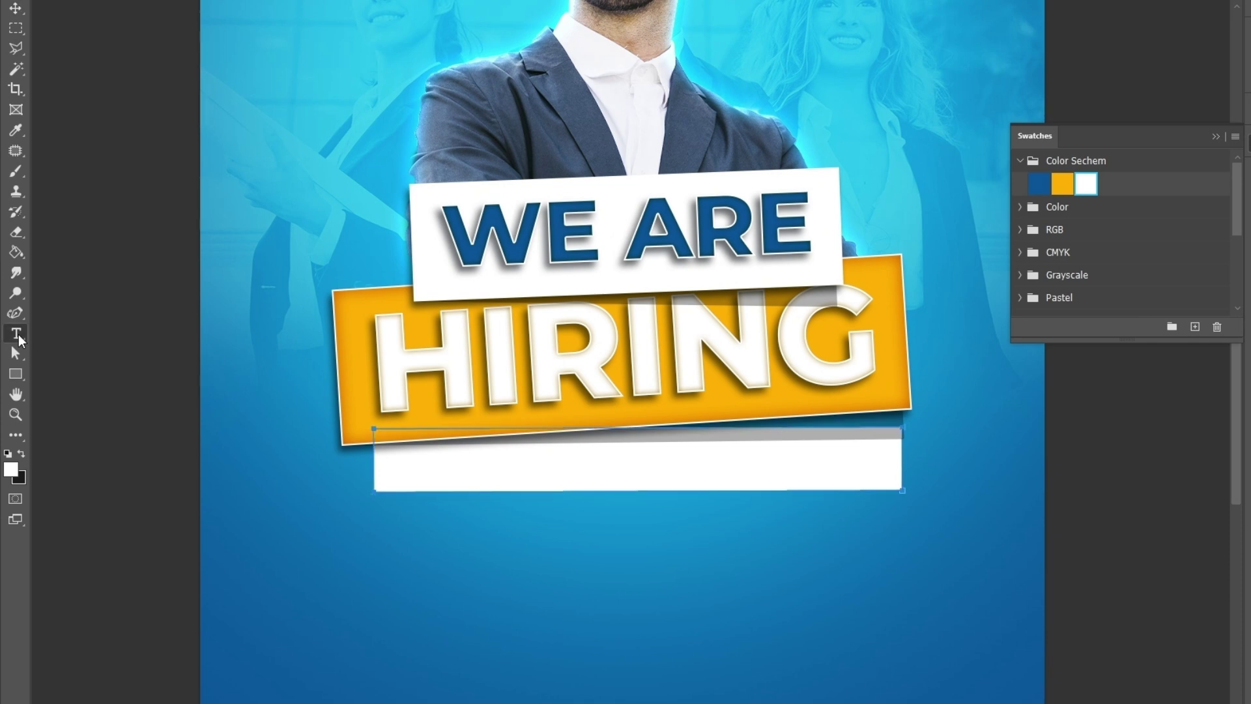
left_click(610, 580)
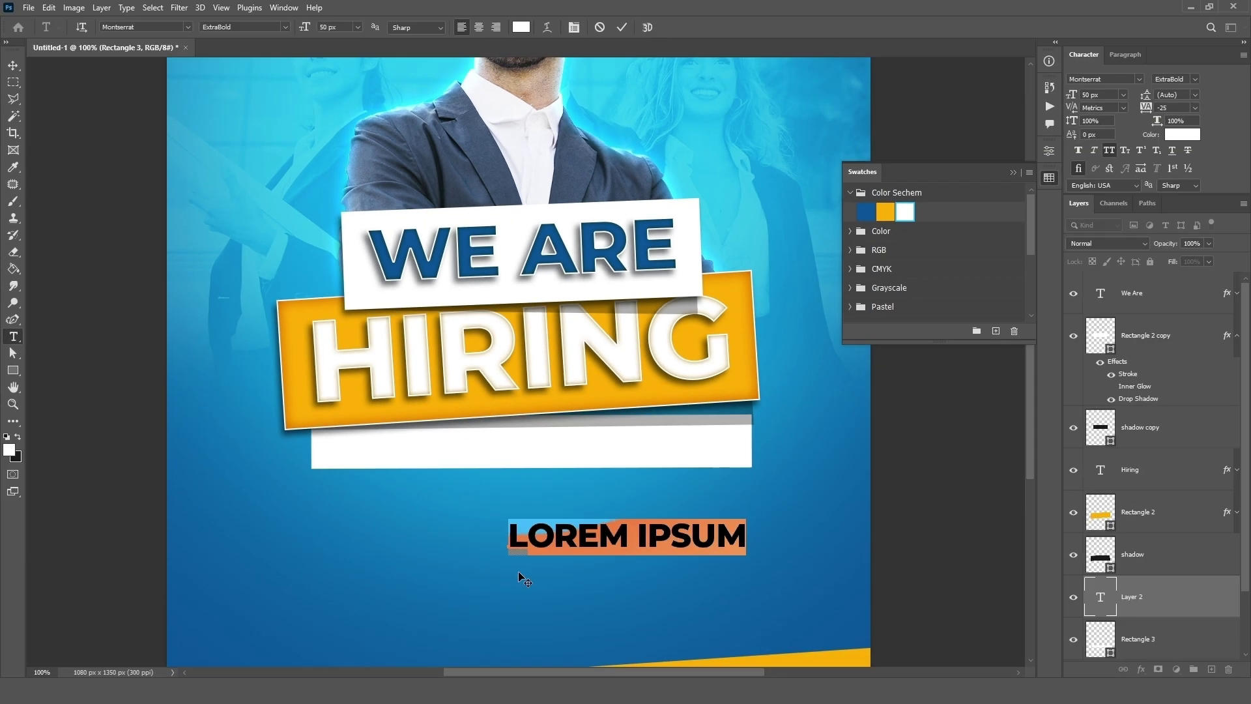
type("OUR COMPANY")
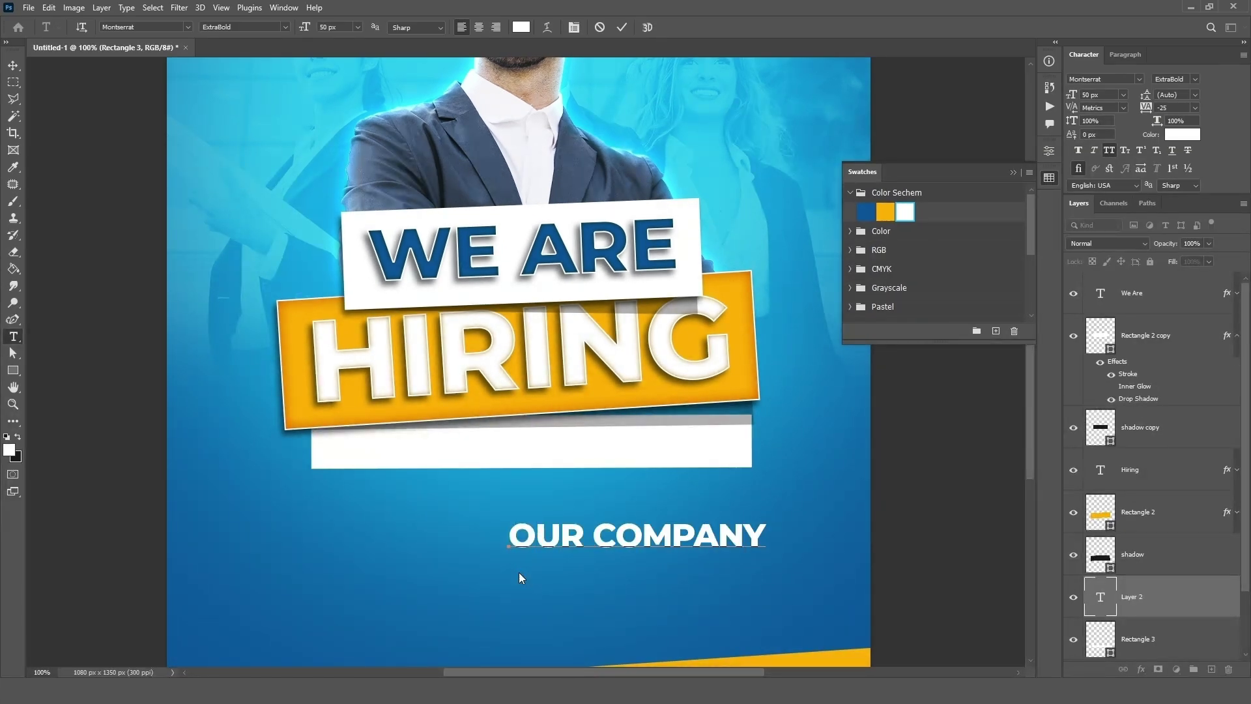
type(" NEDD")
key("BackSpace")
key("BackSpace")
type("ED")
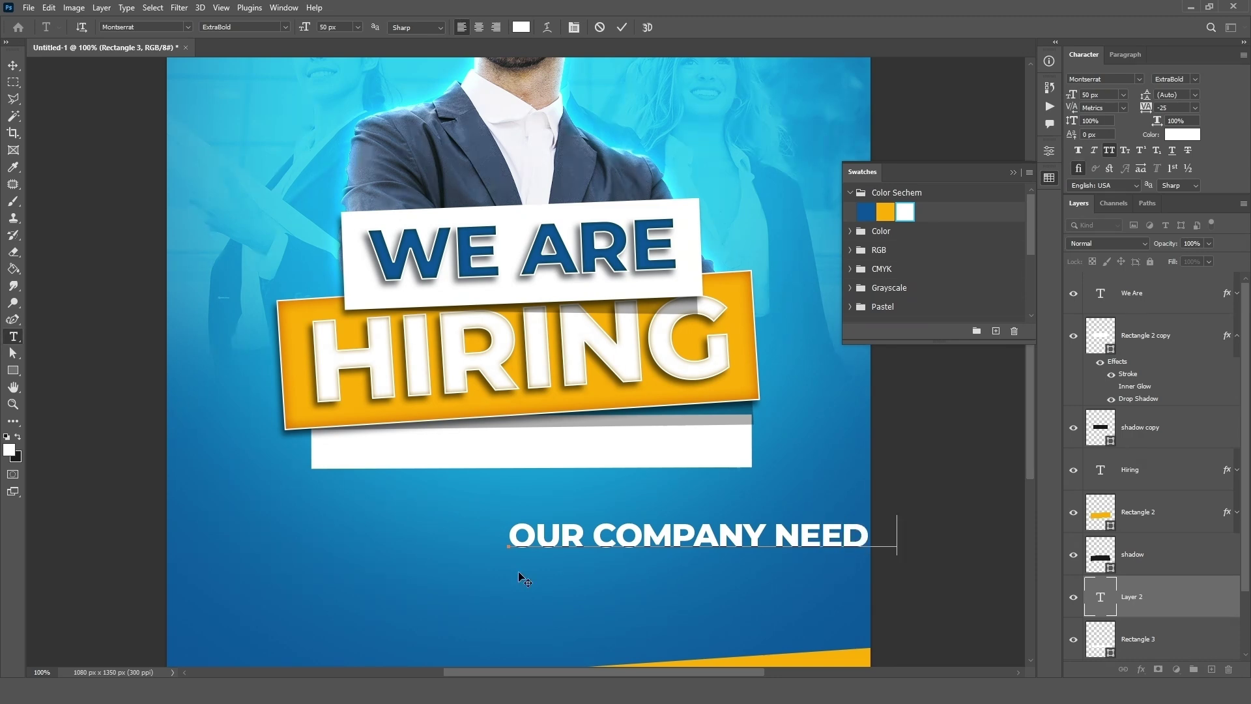
left_click(622, 27)
- Turn off all caps for the tagline, set its weight to Bold and recolour it with the dark blue Color Sechem swatch
left_click(1080, 180)
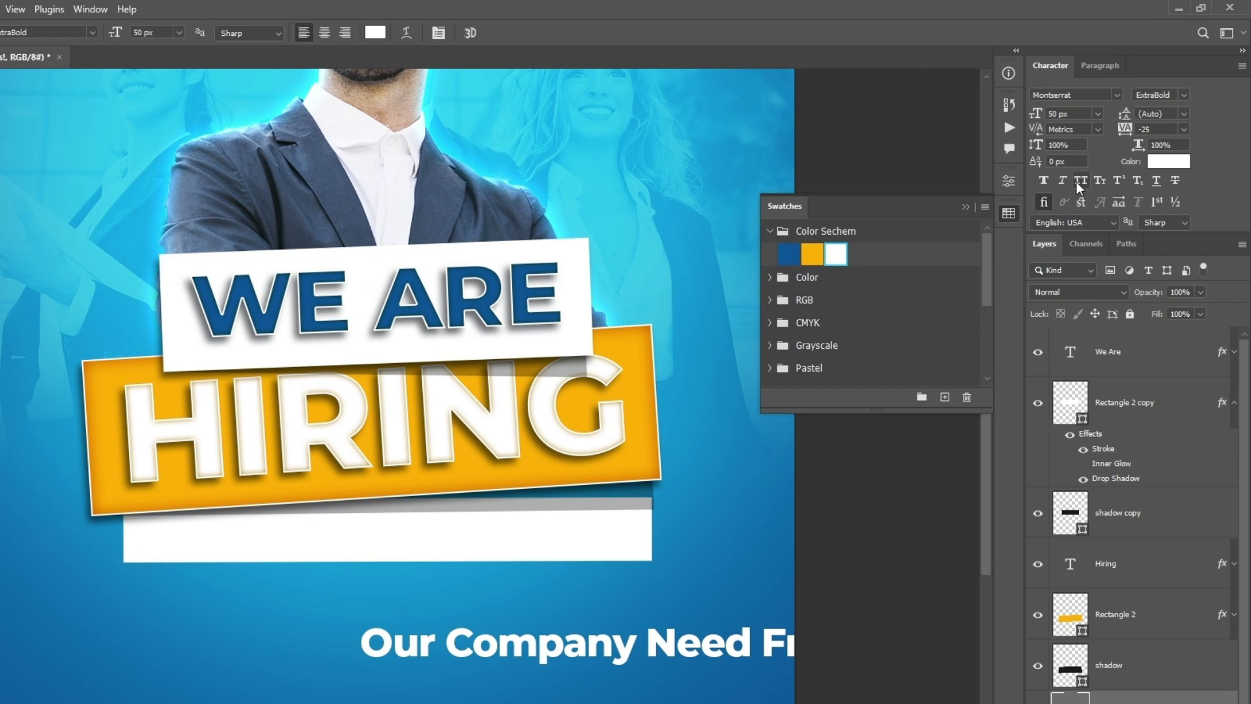
left_click(1183, 96)
left_click(1159, 253)
left_click(1168, 161)
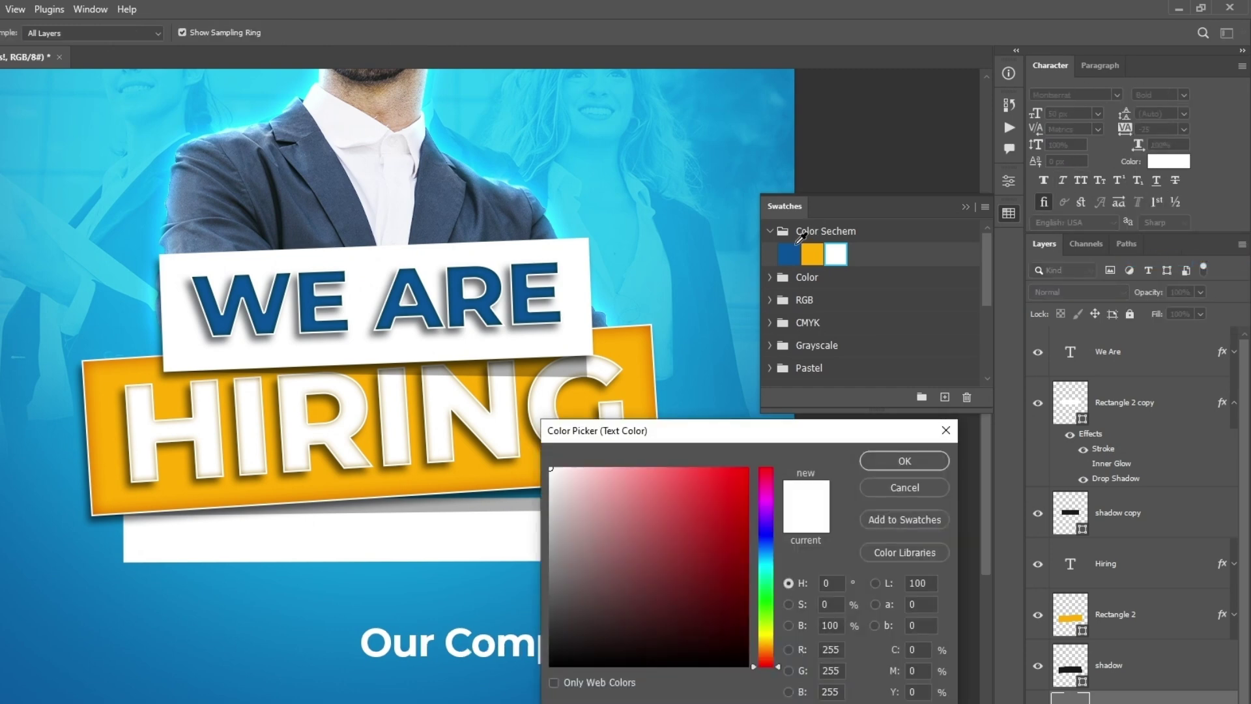
left_click(788, 254)
left_click(899, 460)
- Scale the tagline down to about 70% and place it on the white strip, near the strip's right end
key("ctrl+t")
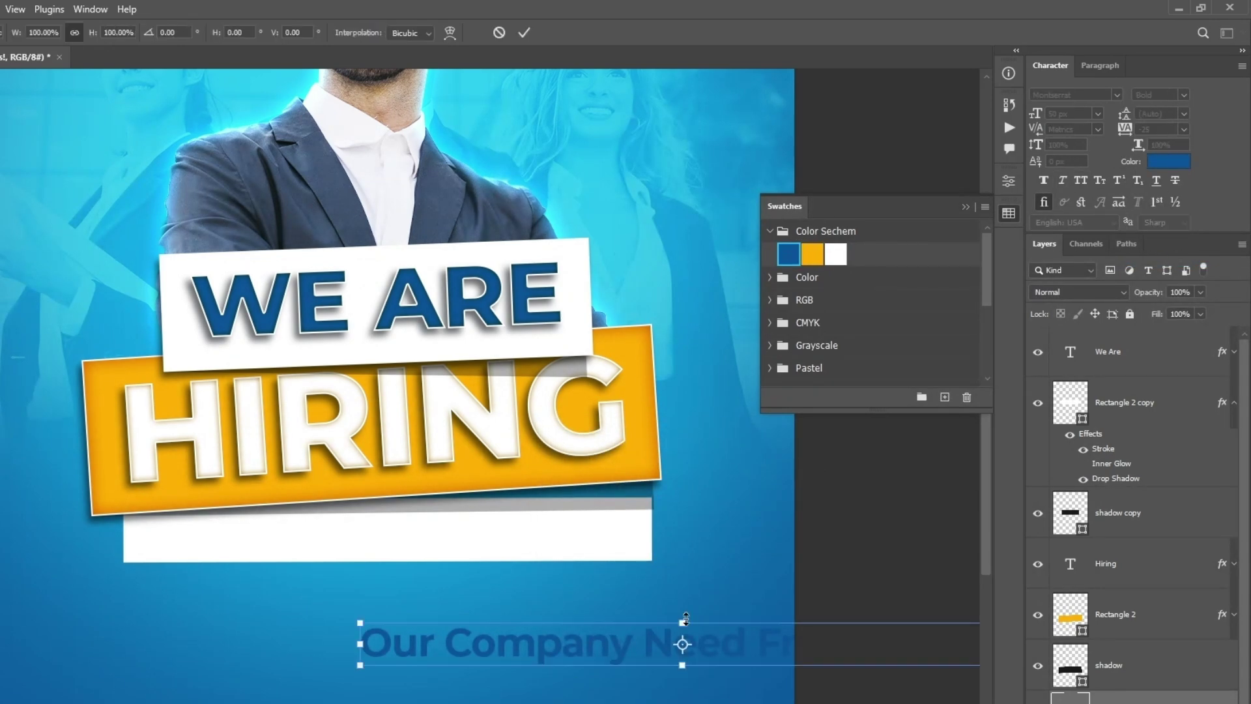
left_click_drag(358, 623, 412, 528)
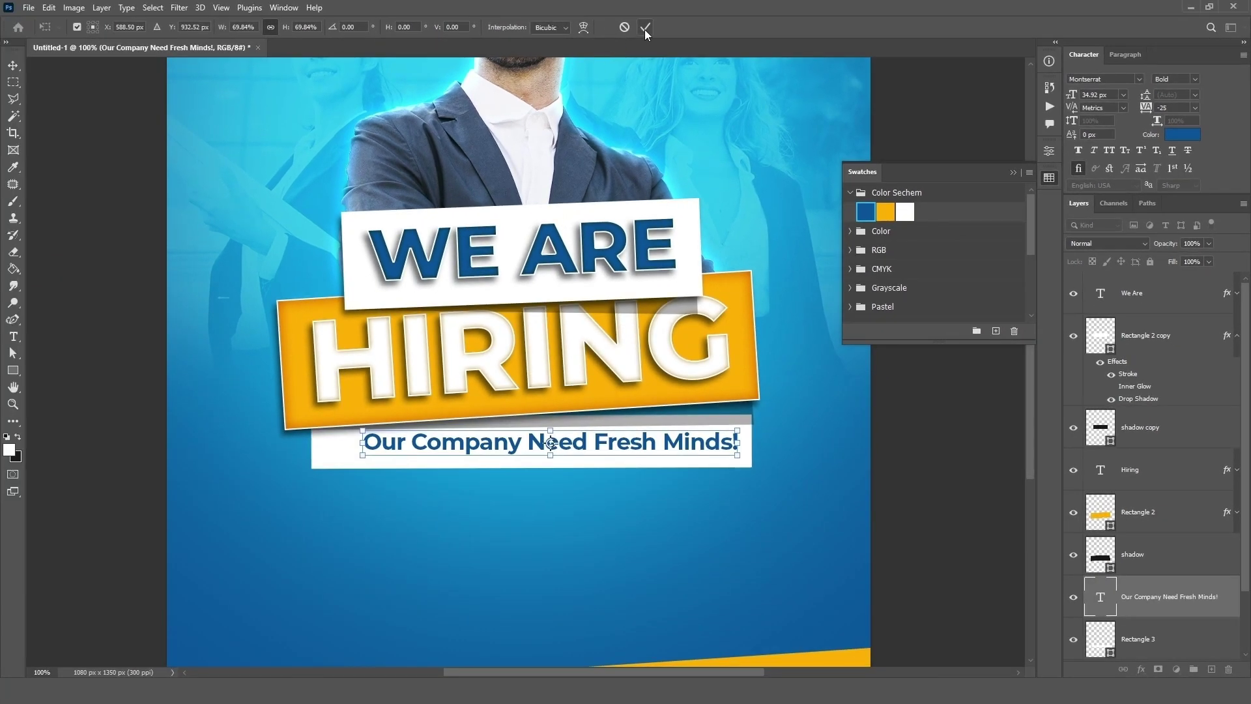
left_click(646, 27)
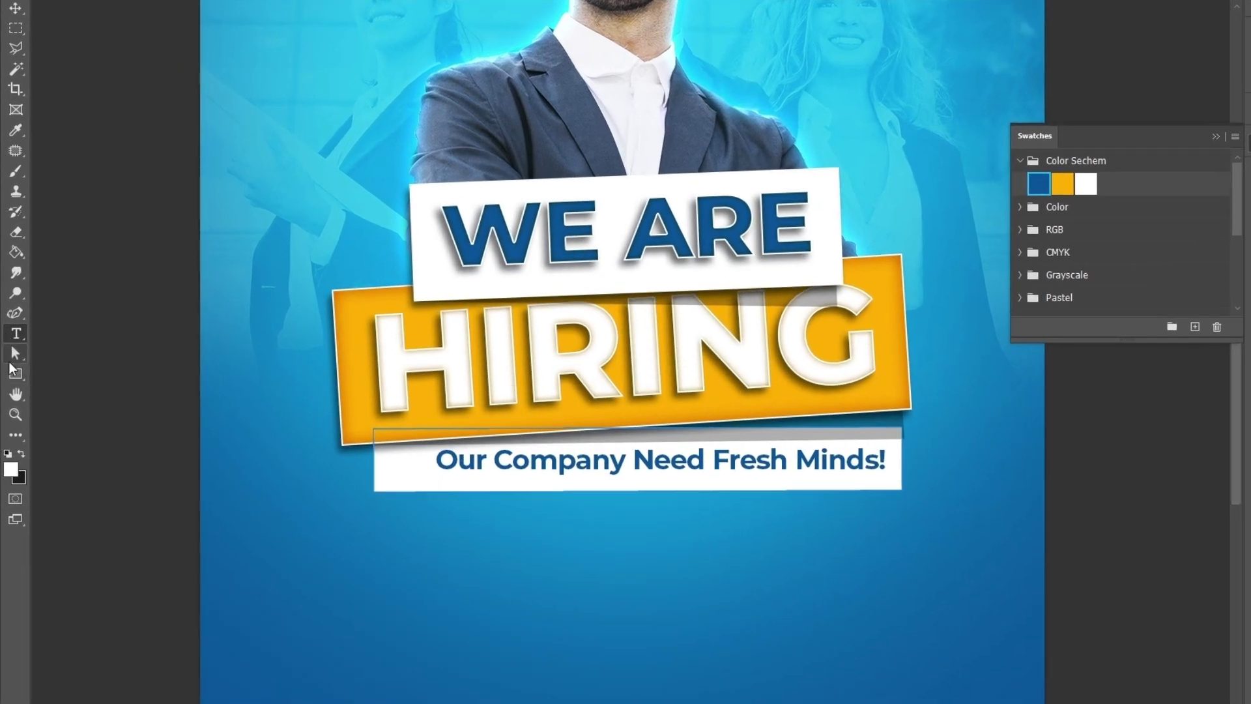
- Shorten the white strip from its left end to about 621 px wide so it fits closely around the tagline
left_click(15, 355)
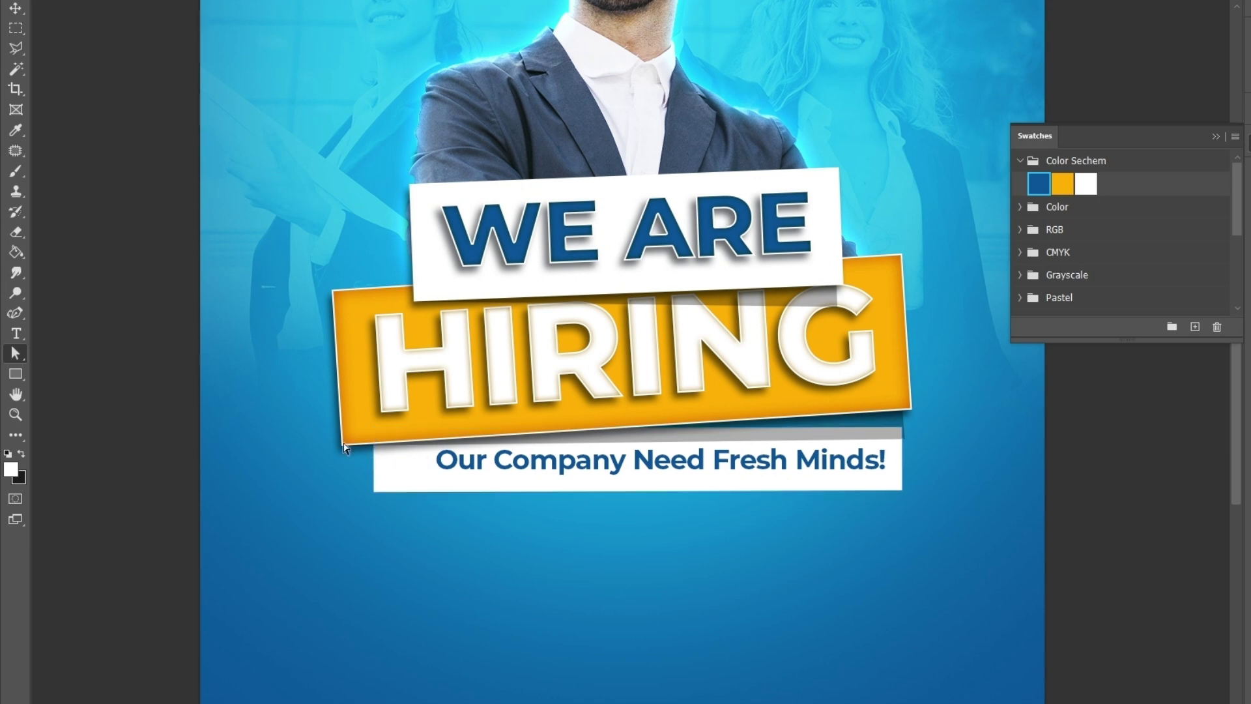
left_click_drag(392, 491, 415, 453)
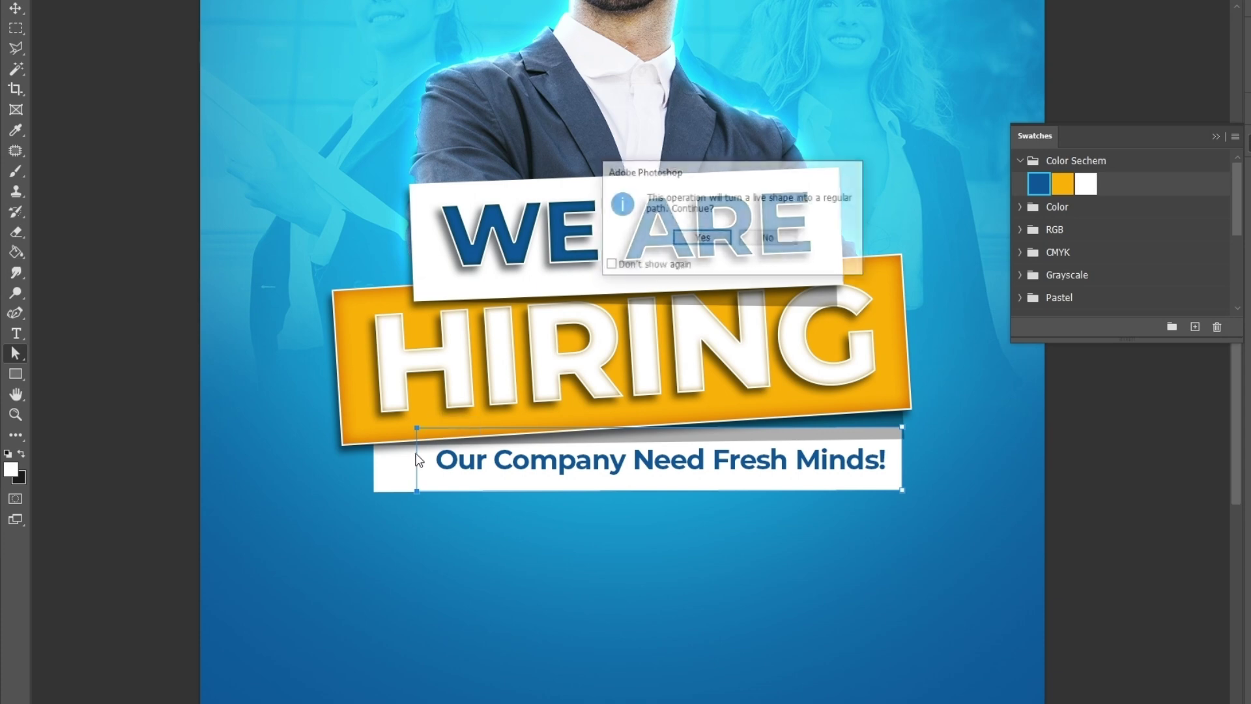
left_click(710, 238)
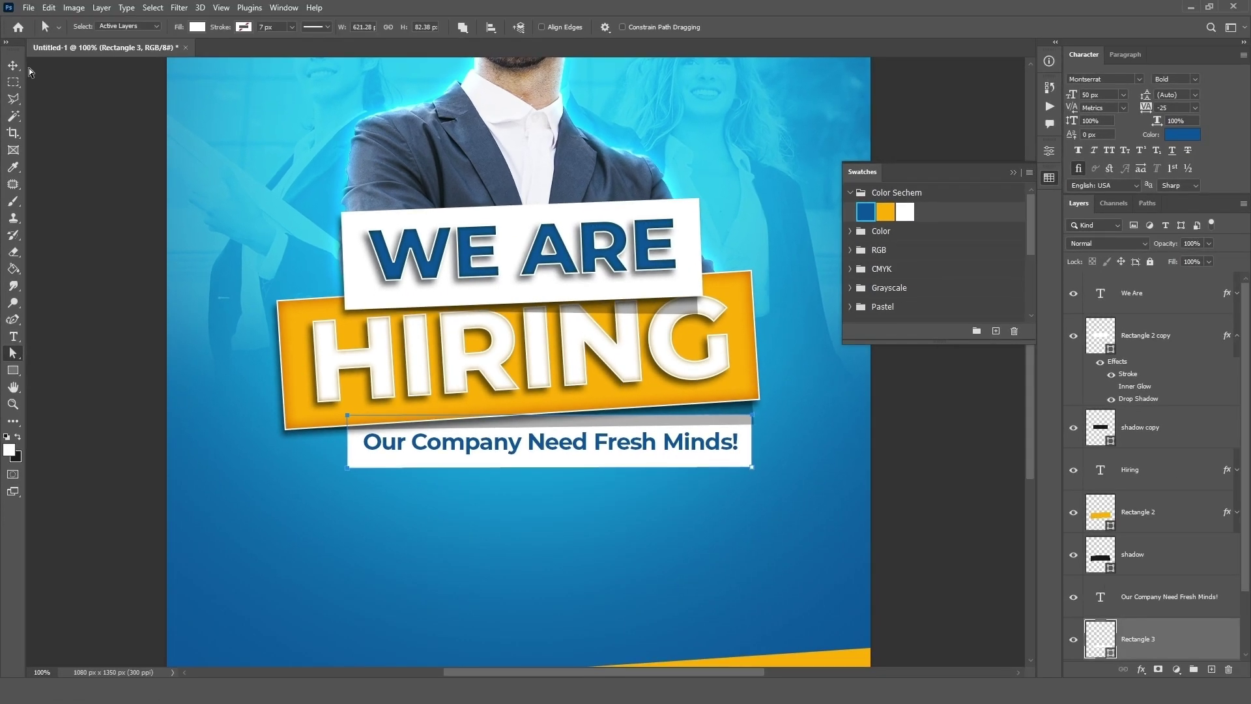
left_click(12, 65)
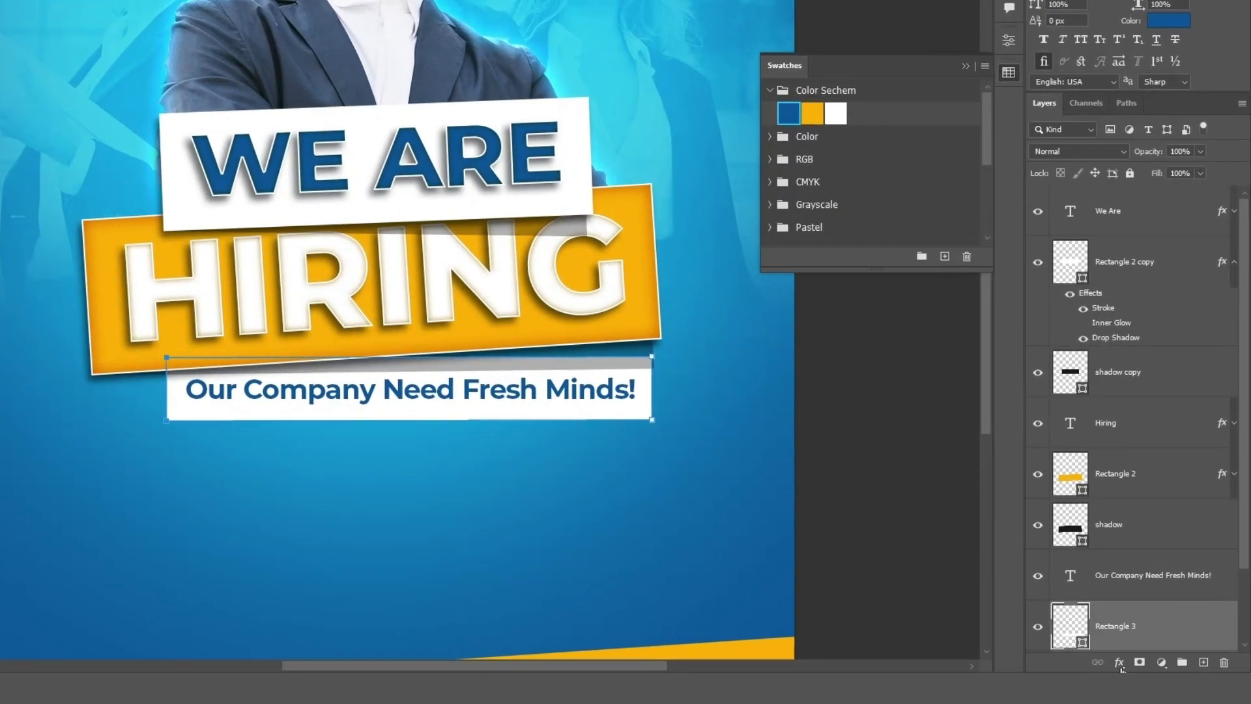
- Add a drop shadow to the white tagline strip in a dark blue at 74% opacity
left_click(1141, 669)
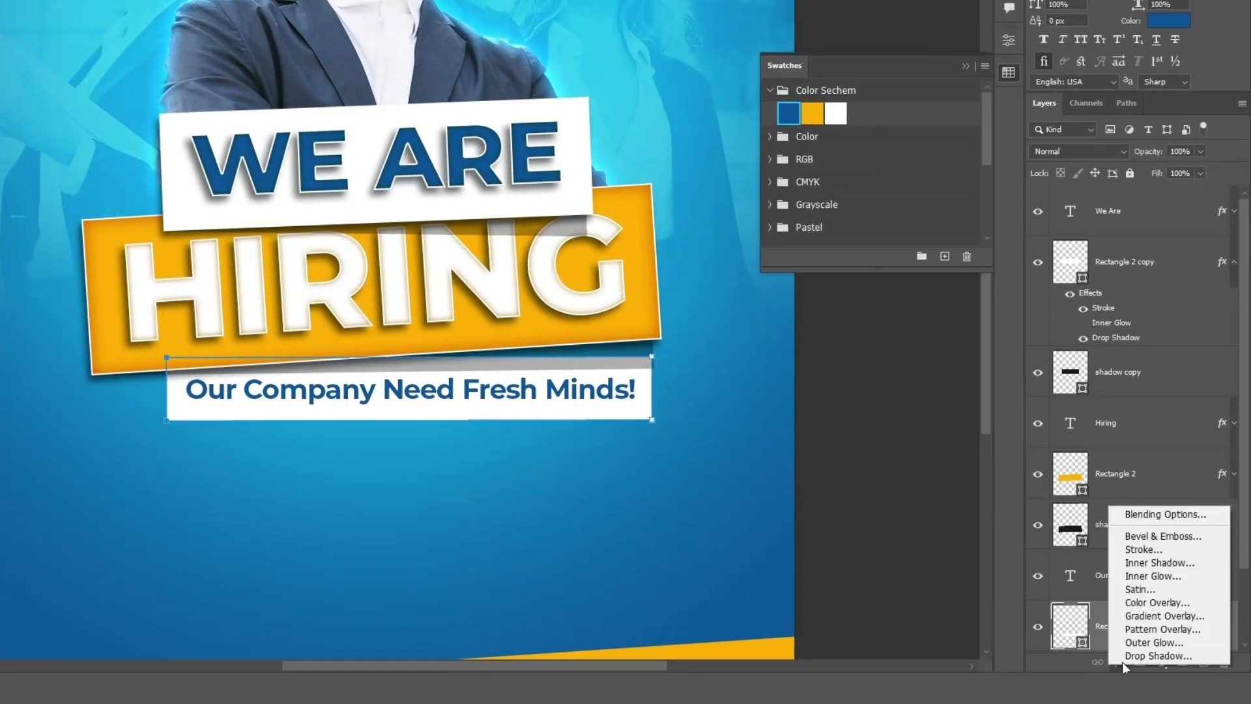
left_click(1125, 656)
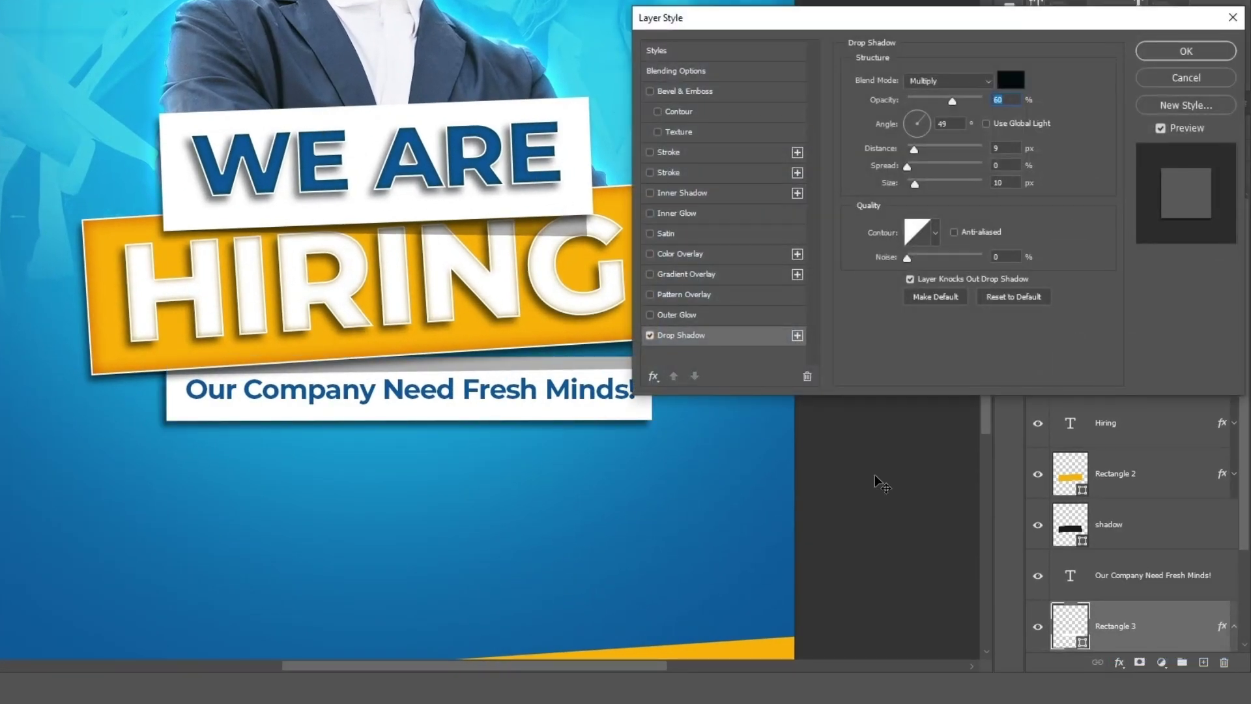
left_click(1011, 79)
left_click(737, 407)
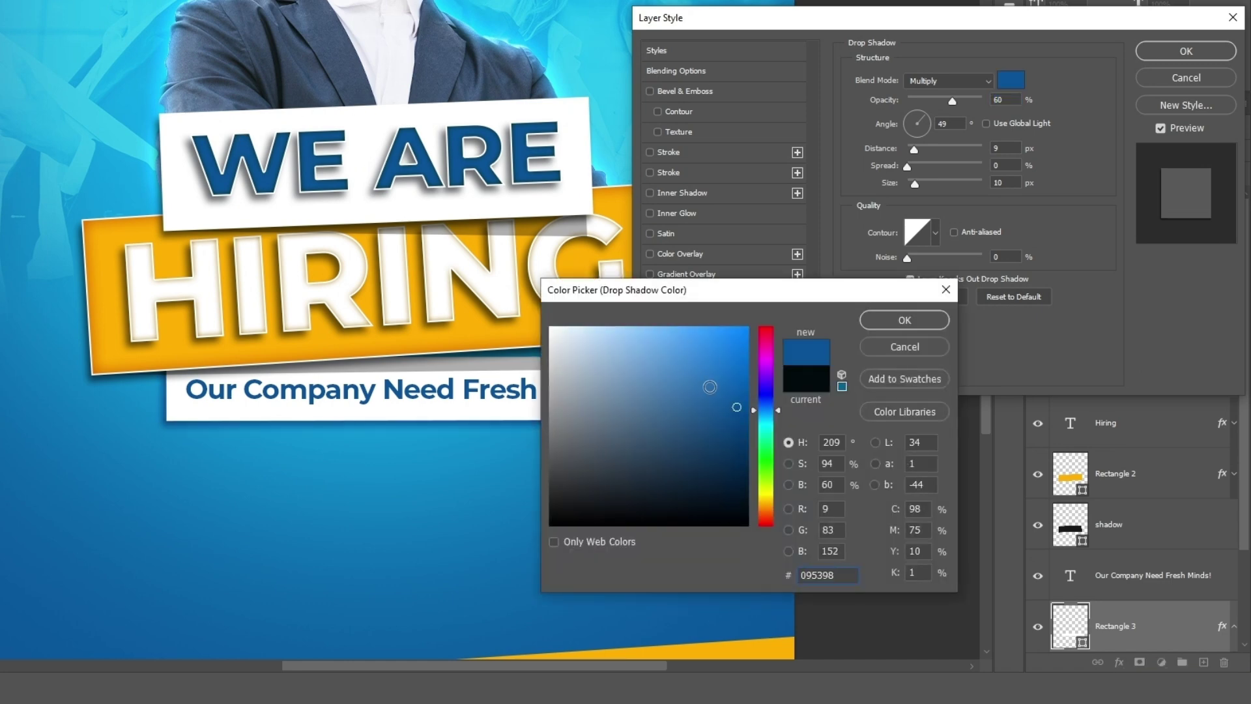
left_click(888, 326)
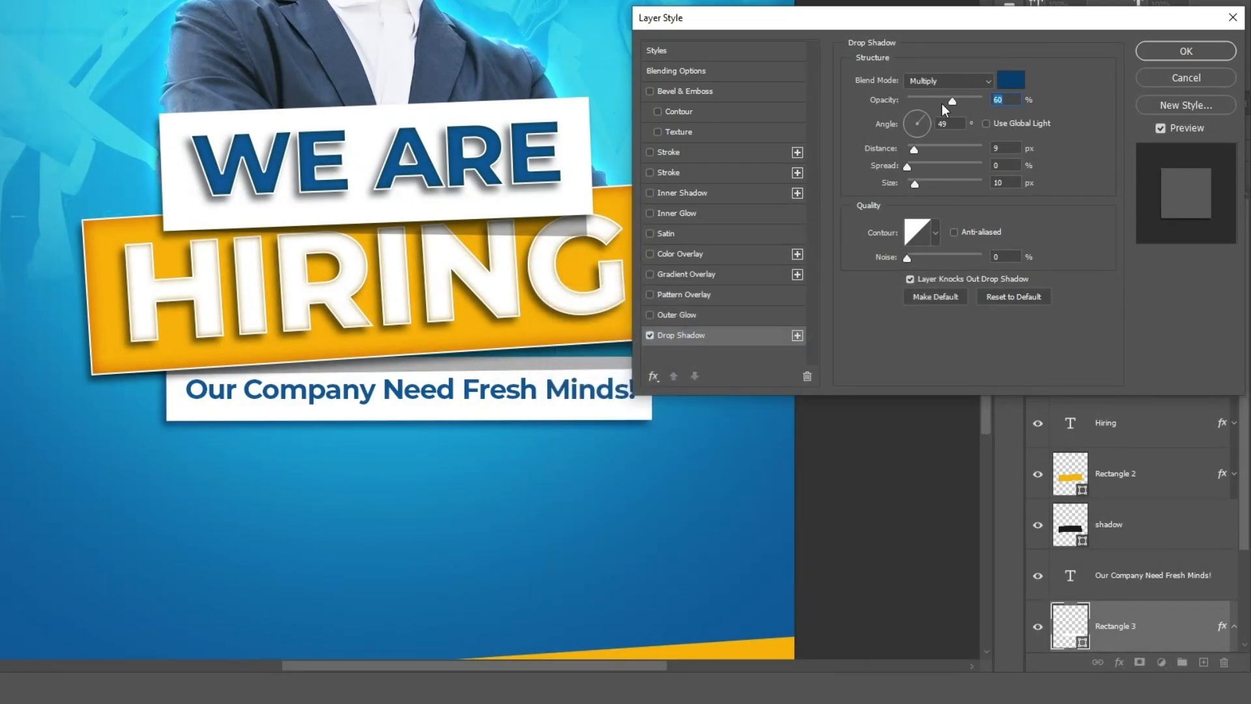
left_click_drag(952, 101, 964, 101)
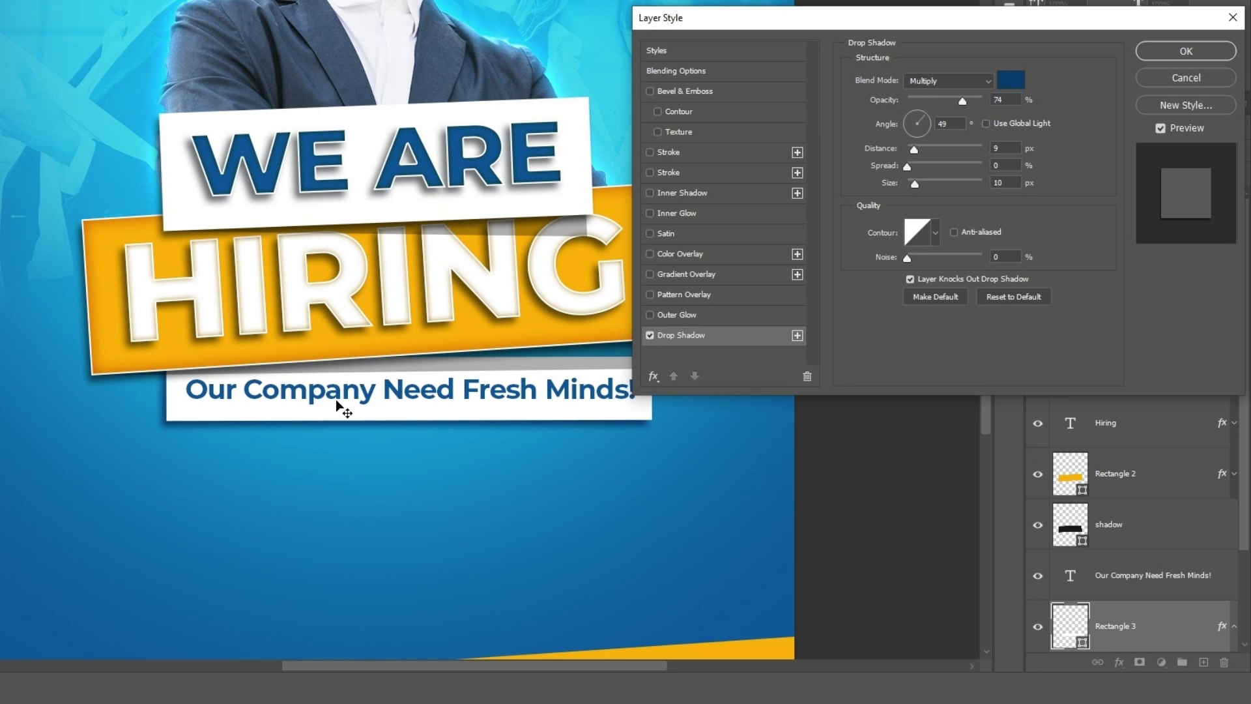
left_click(1199, 52)
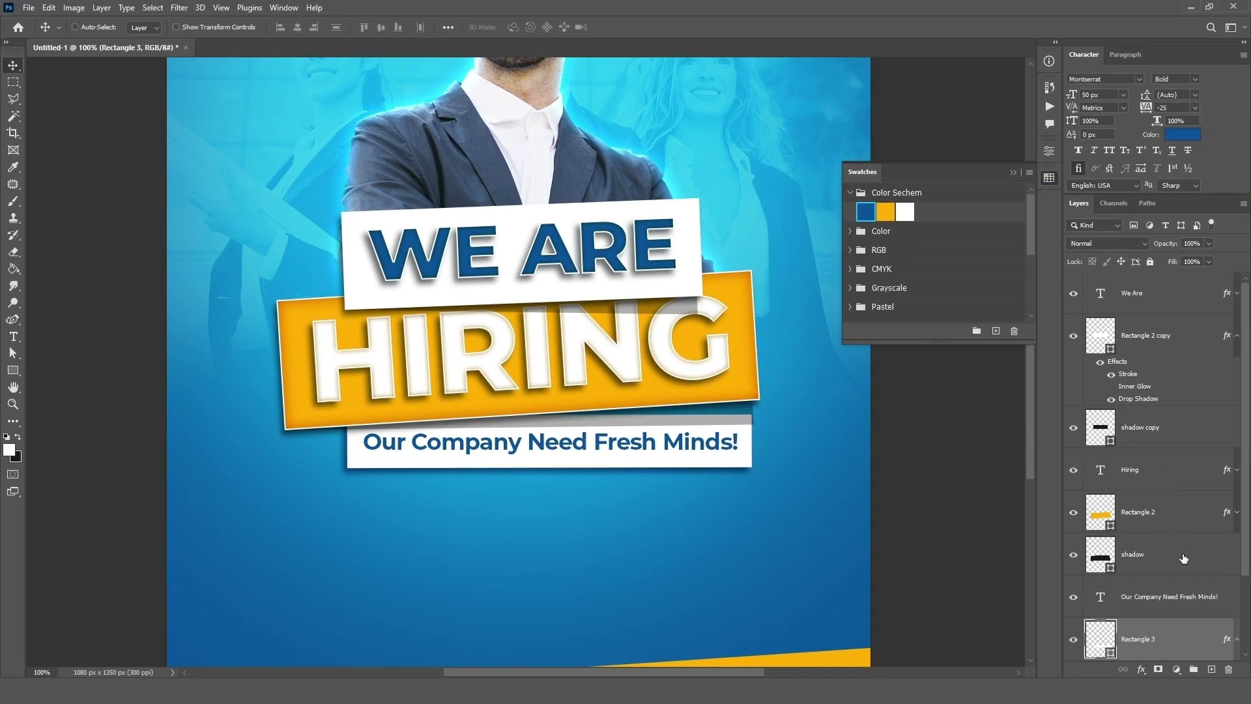
- Group all the banner, shadow and text layers from We Are down to Rectangle 3 and name the group Text
left_click(1170, 308, "shift")
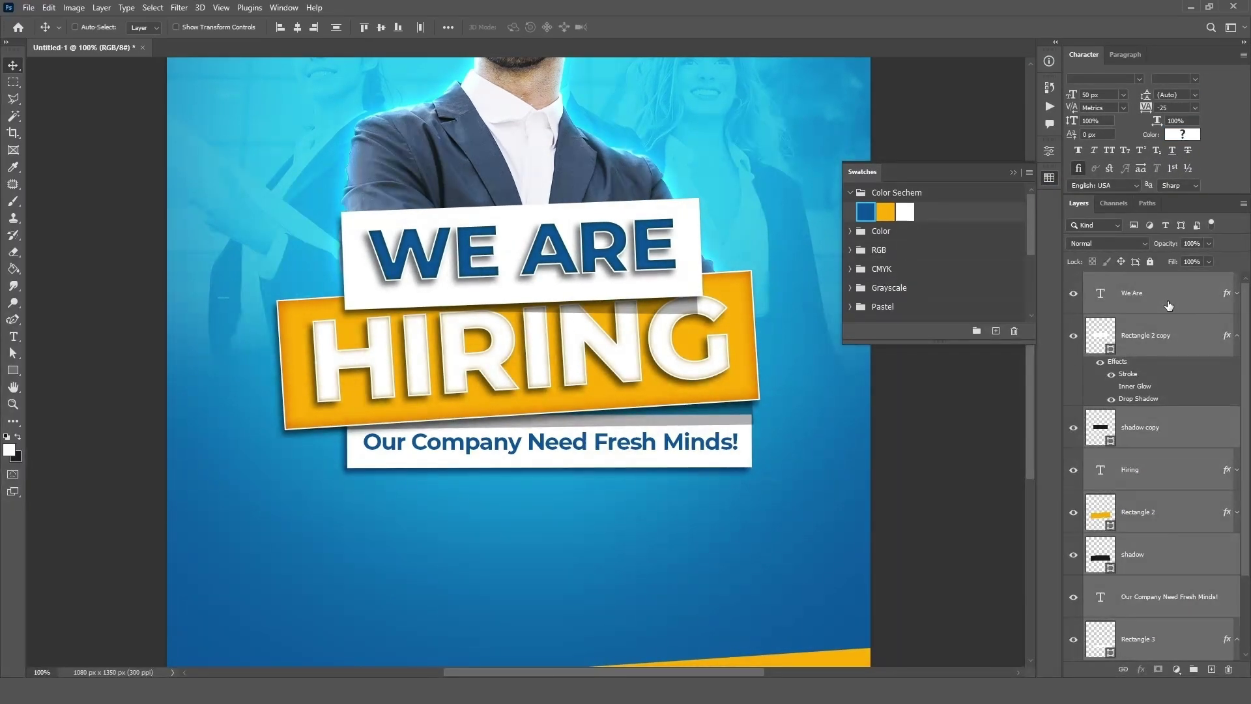
key("ctrl+g")
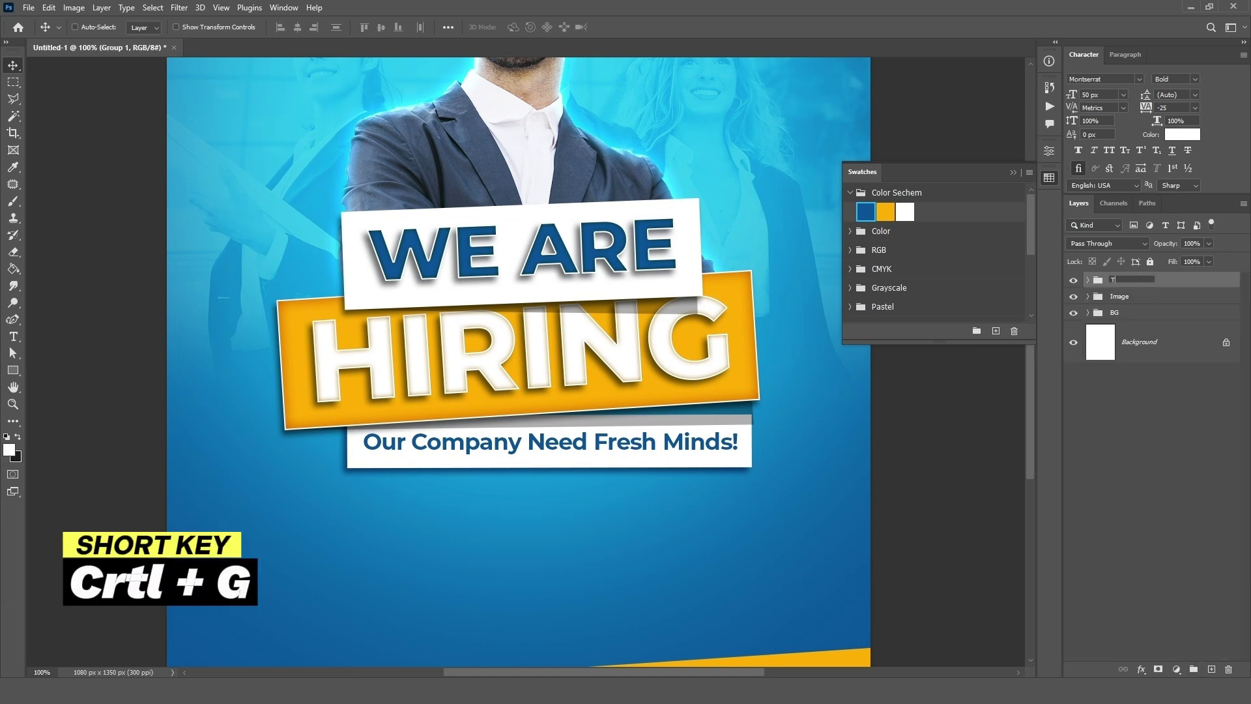
type("Text")
key("Return")
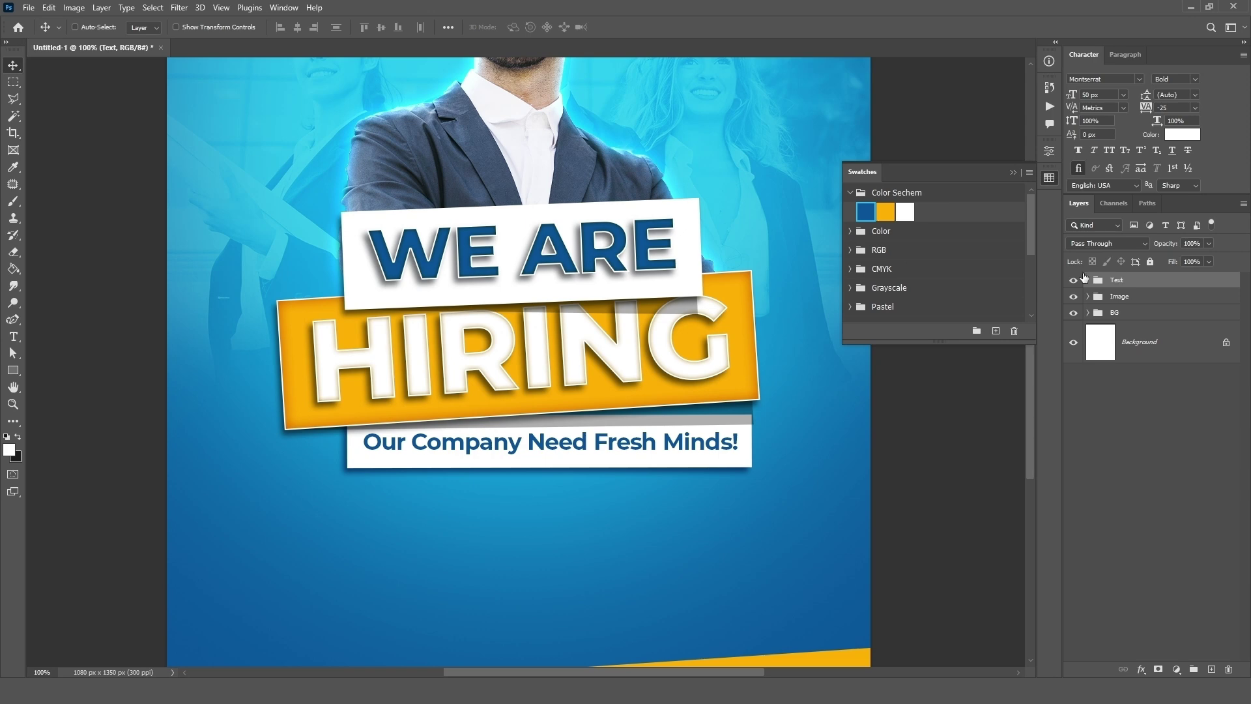
- Enlarge the Text and Image groups together to about 115%, keeping them centred across the poster, and leave only the Text group selected
key("z")
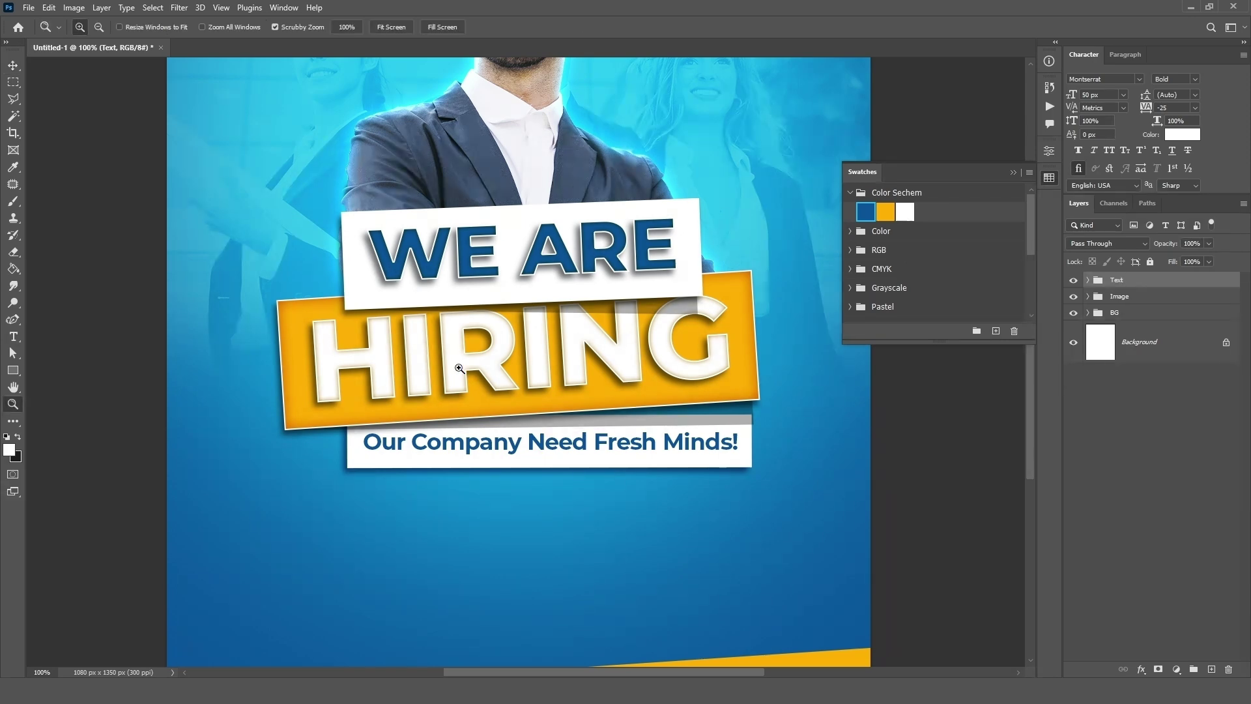
left_click_drag(459, 369, 404, 369)
left_click_drag(496, 250, 550, 325)
left_click(1136, 298, "shift")
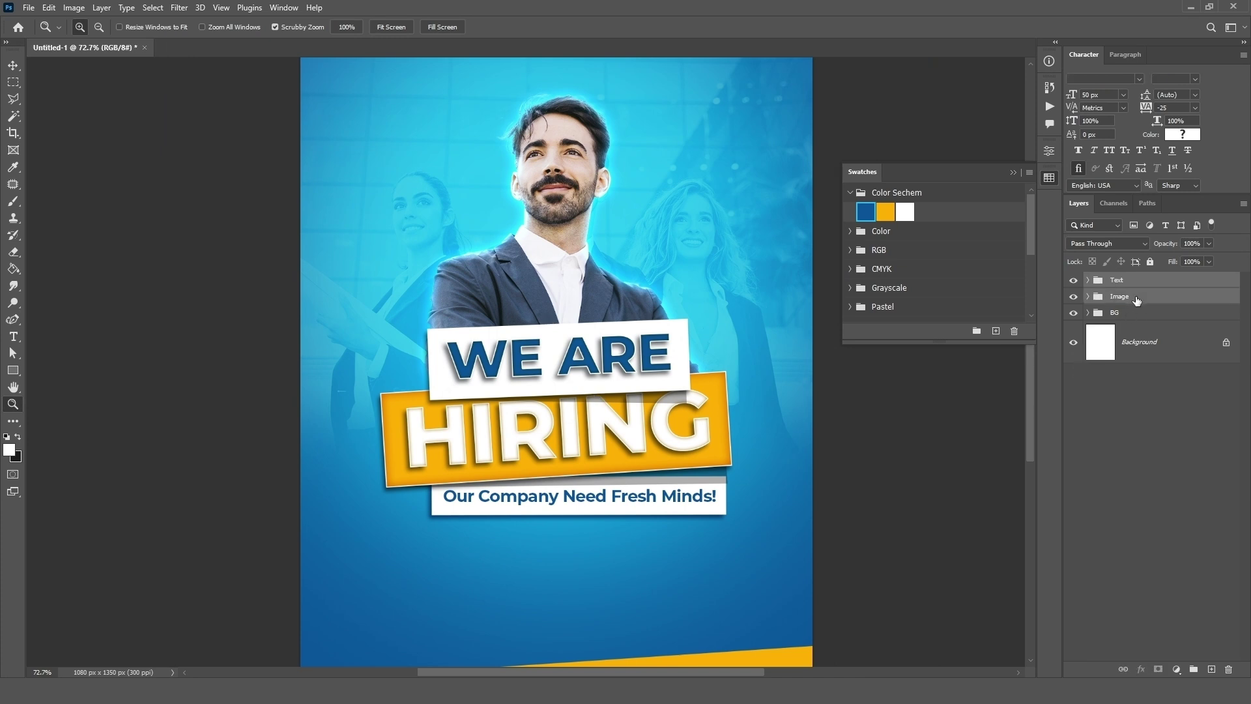
key("ctrl+t")
left_click(625, 267)
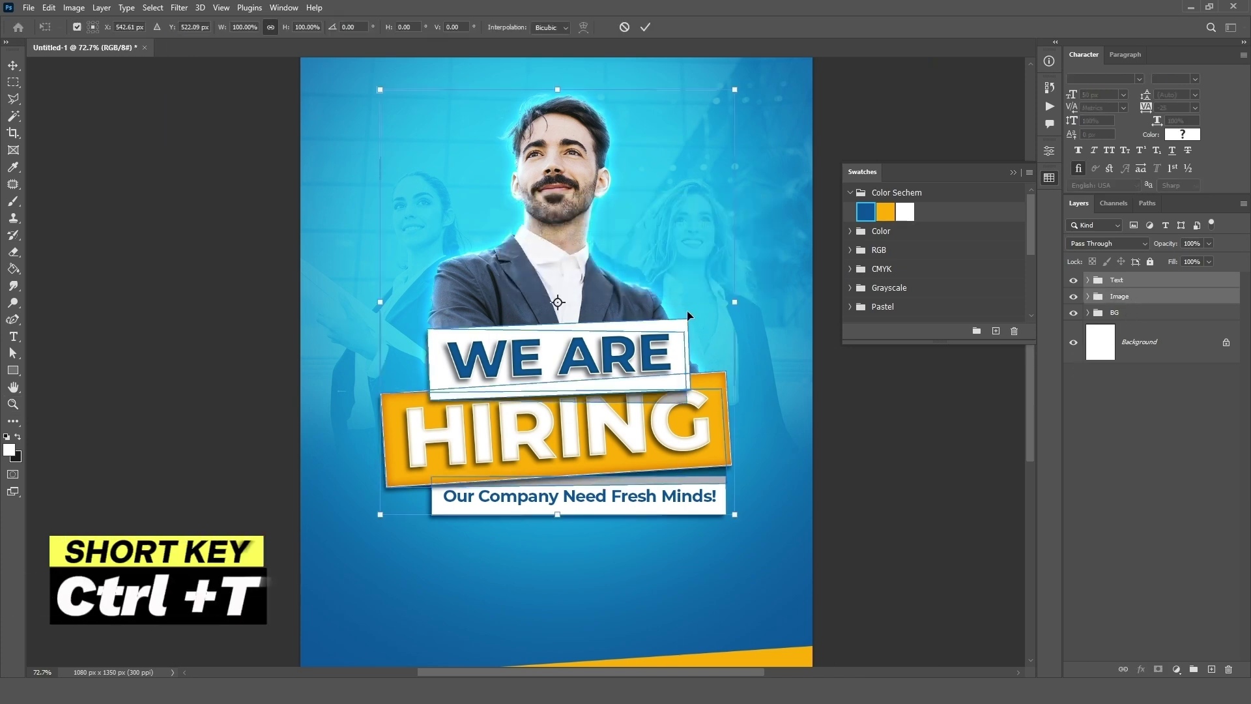
left_click_drag(559, 519, 558, 476)
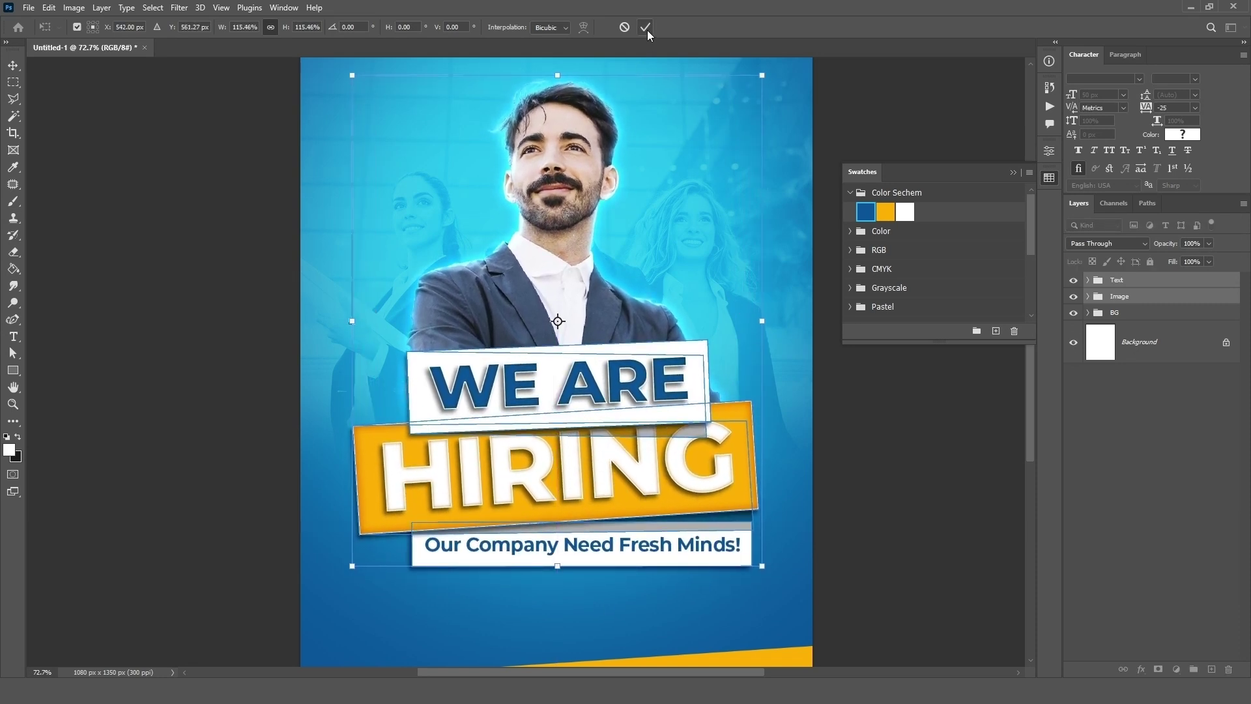
left_click(645, 27)
left_click(1145, 286)
left_click(1146, 296, "shift")
scroll(622, 332, "down", 2)
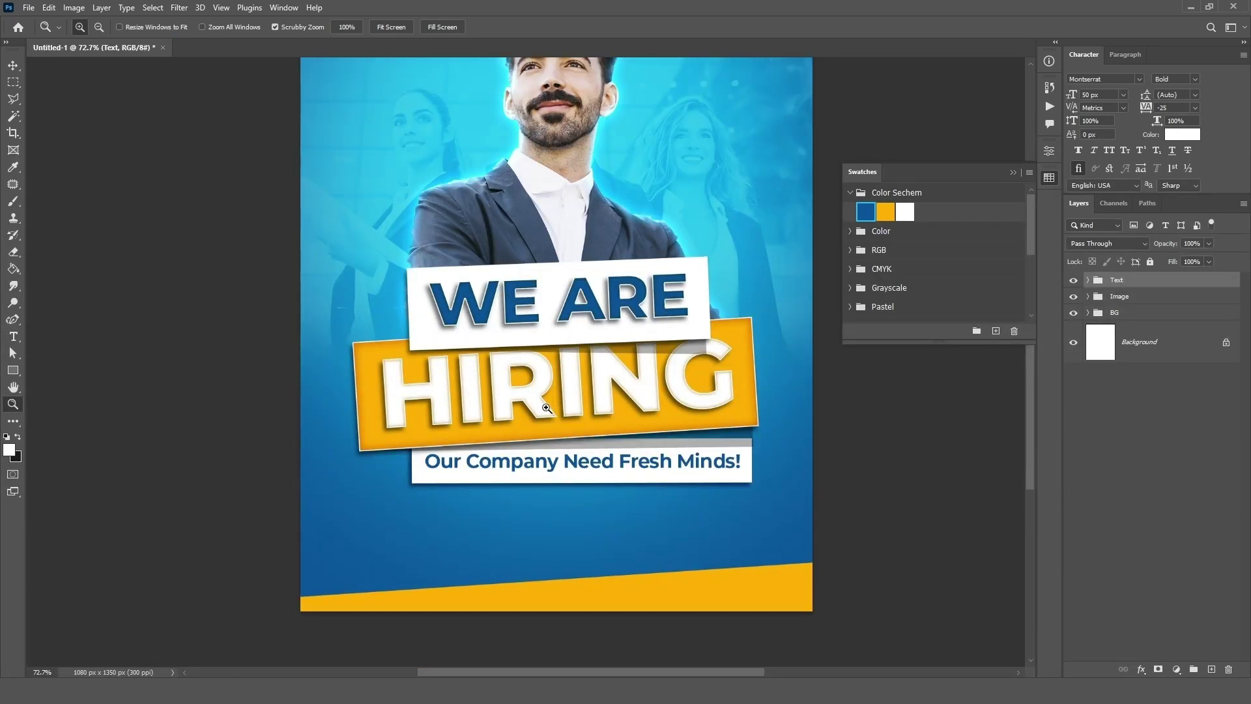
- Move the Text group slightly up and a little to the right on the poster
key("v")
left_click_drag(598, 343, 601, 318)
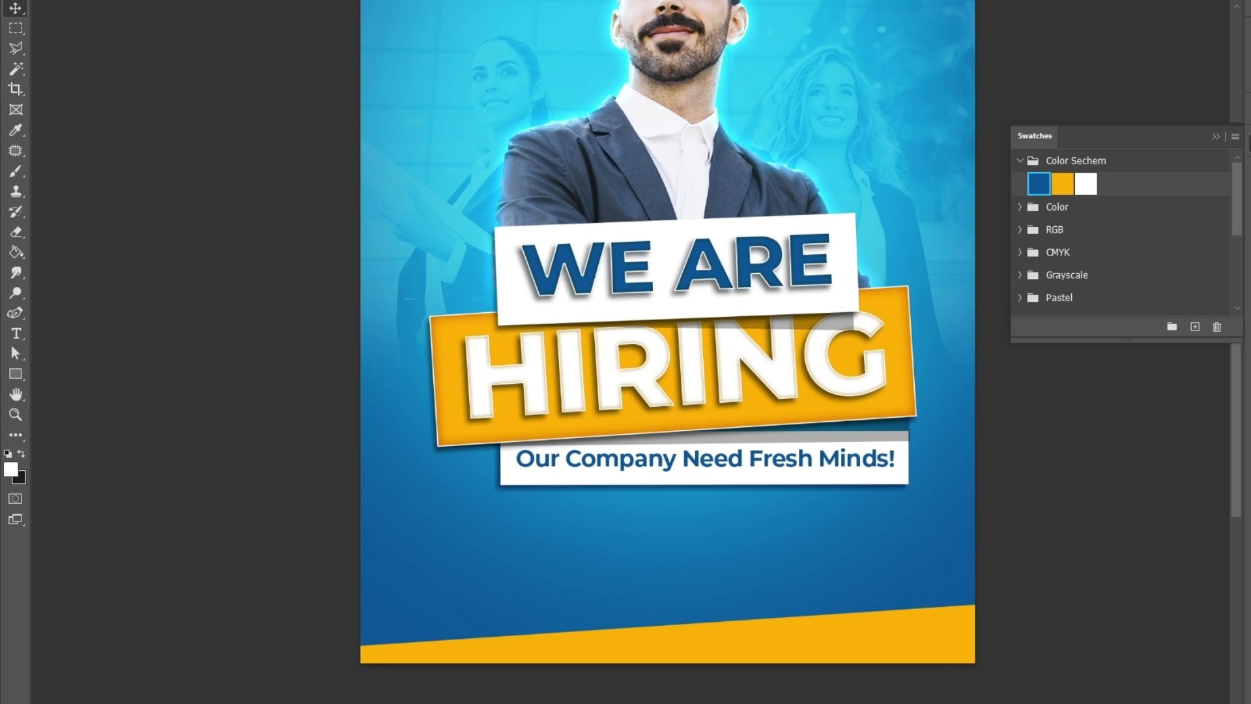
- Set the type formatting for new text to Montserrat Regular at 18 px with tracking 0
left_click(18, 335)
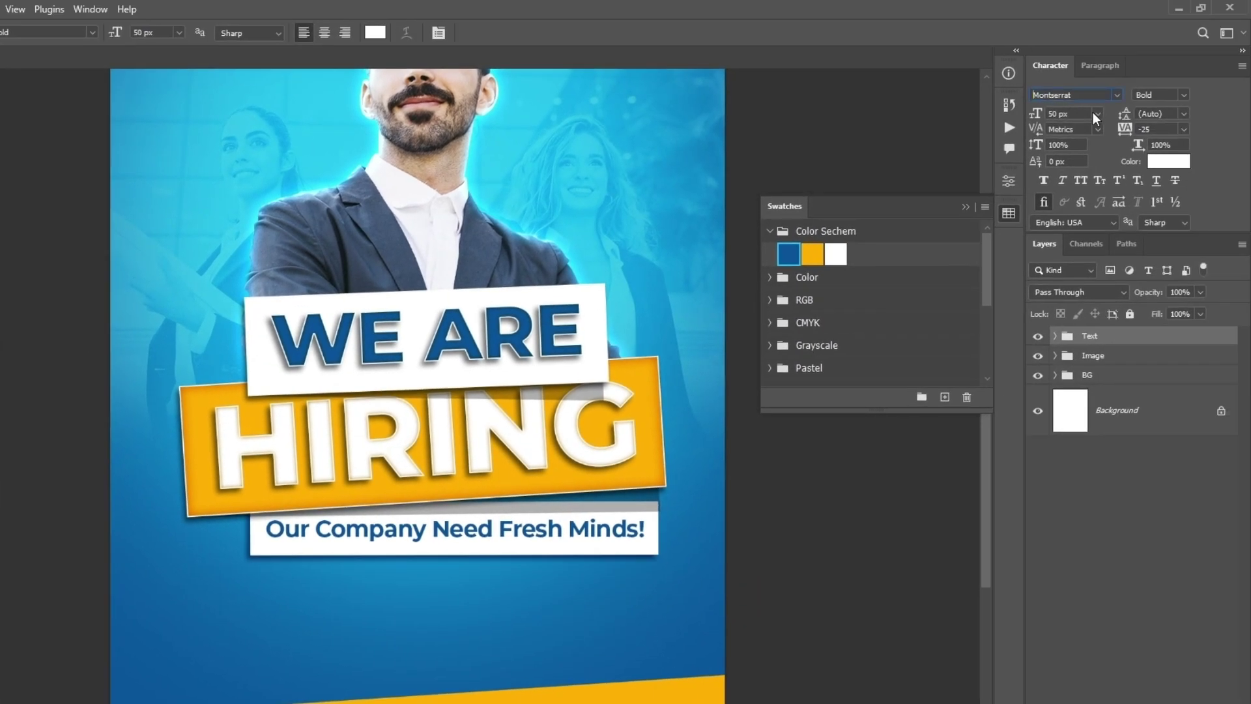
left_click(1069, 114)
type("18")
key("Return")
left_click(1181, 95)
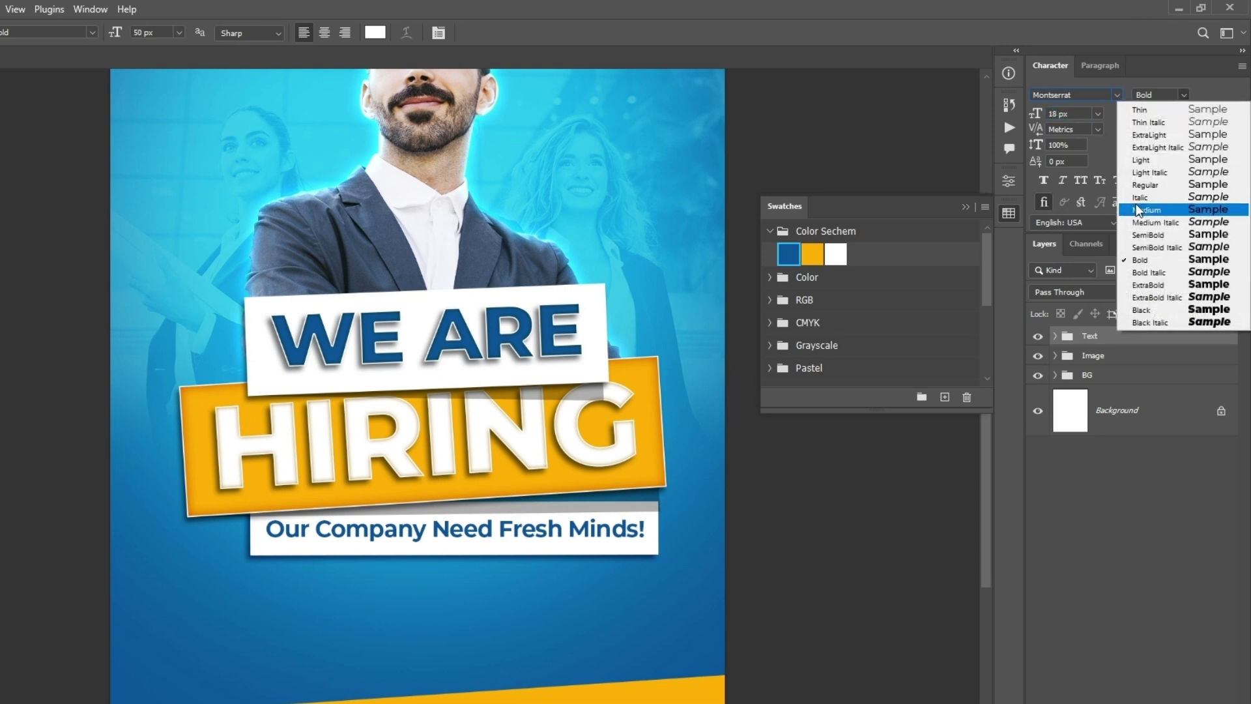
left_click(1151, 184)
left_click(1185, 129)
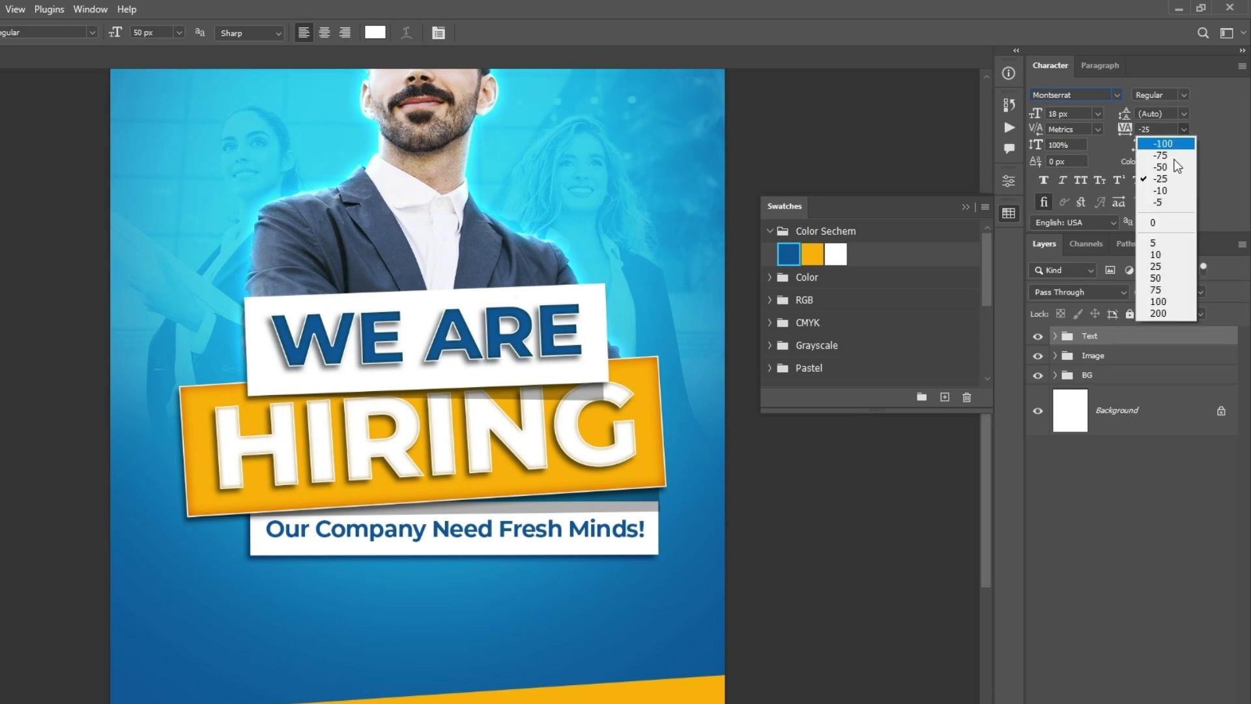
left_click(1173, 226)
left_click(1173, 223)
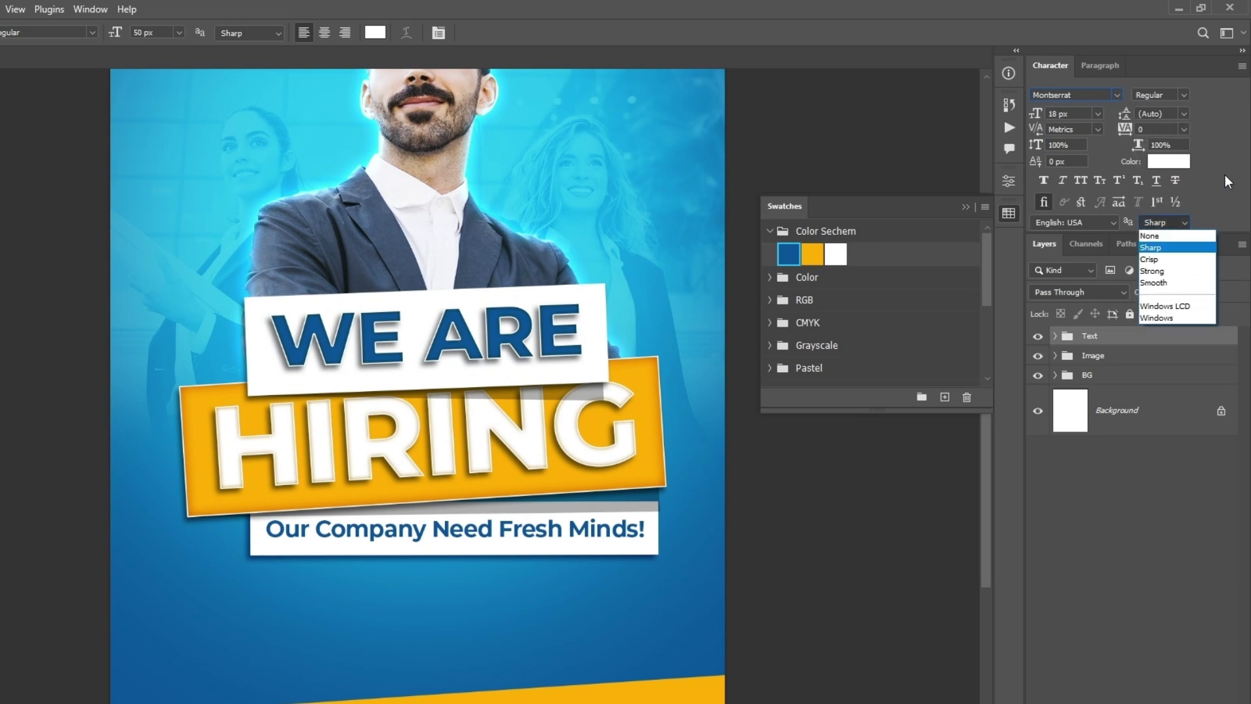
left_click(1173, 239)
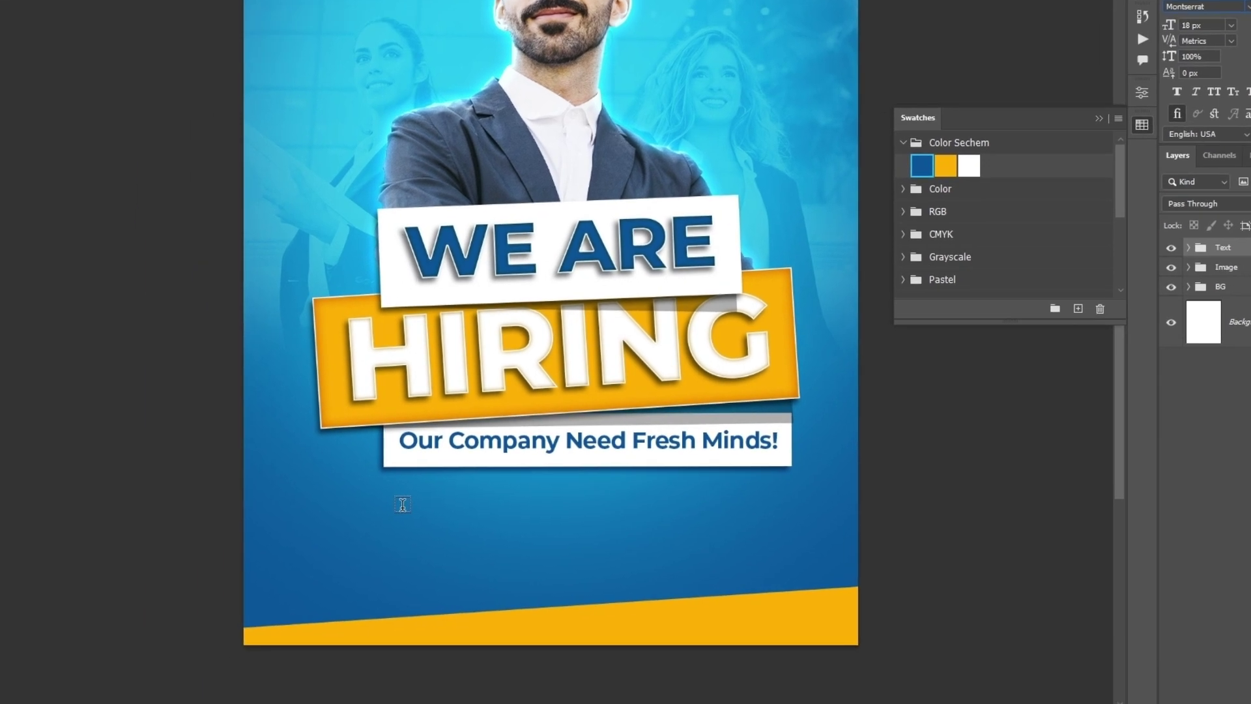
- Add a centre-aligned placeholder paragraph box below the tagline strip and extend its left edge to align with the strip
left_click_drag(265, 583, 631, 603)
left_click_drag(765, 514, 765, 514)
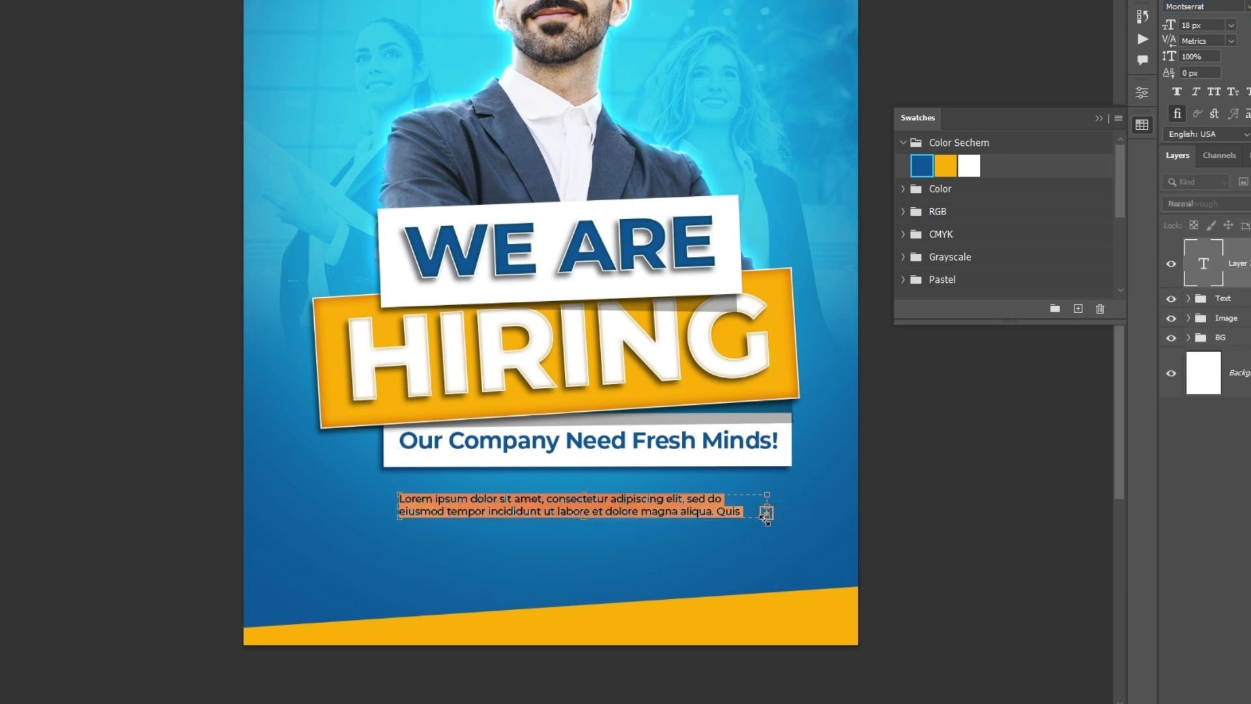
left_click(1235, 0)
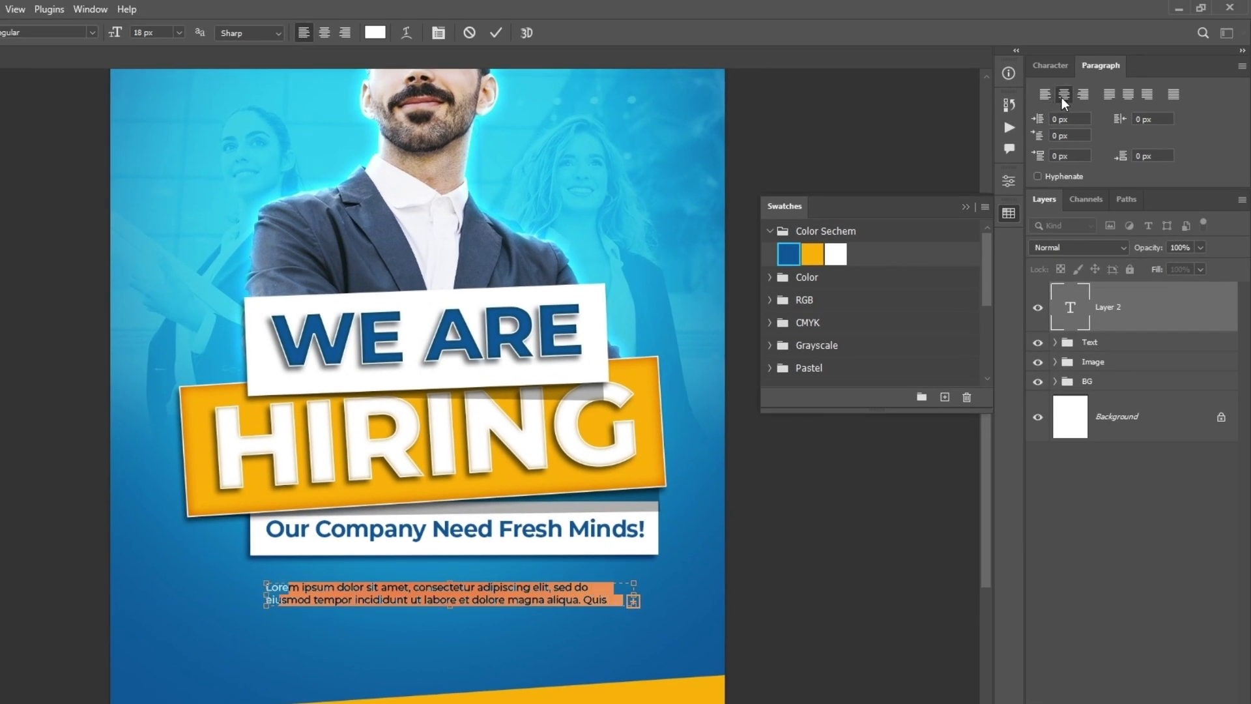
left_click(1063, 94)
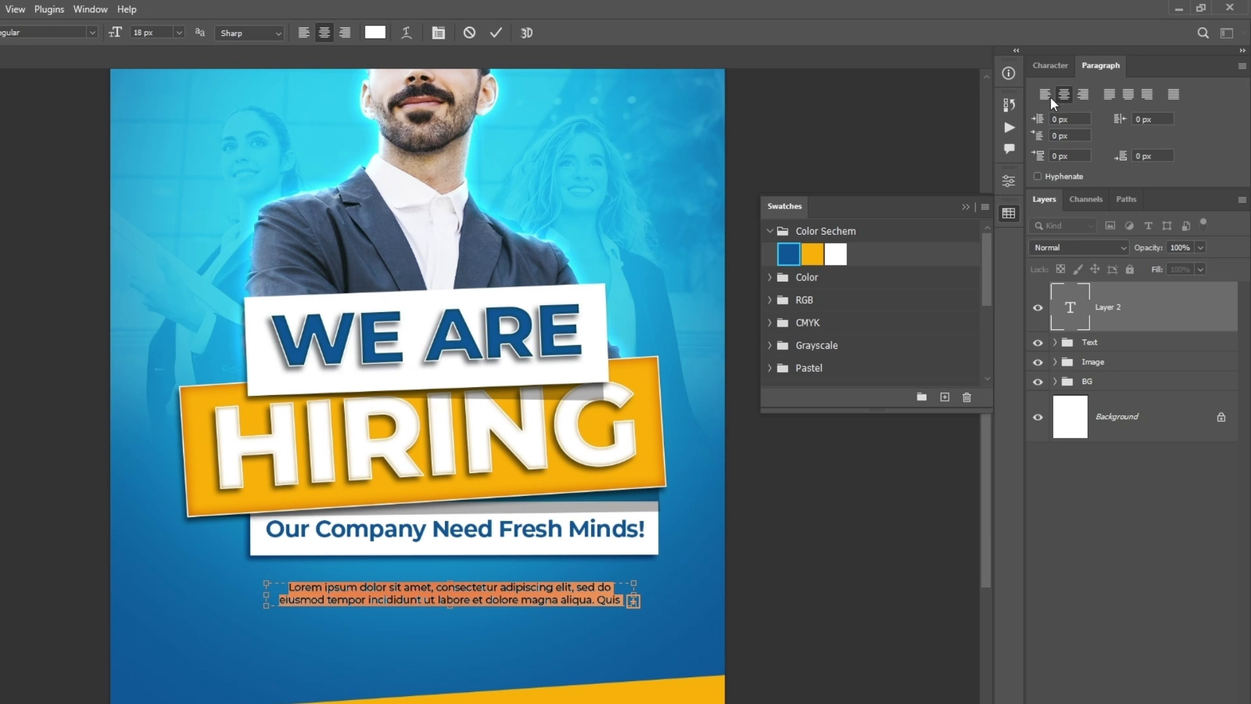
left_click_drag(263, 595, 249, 595)
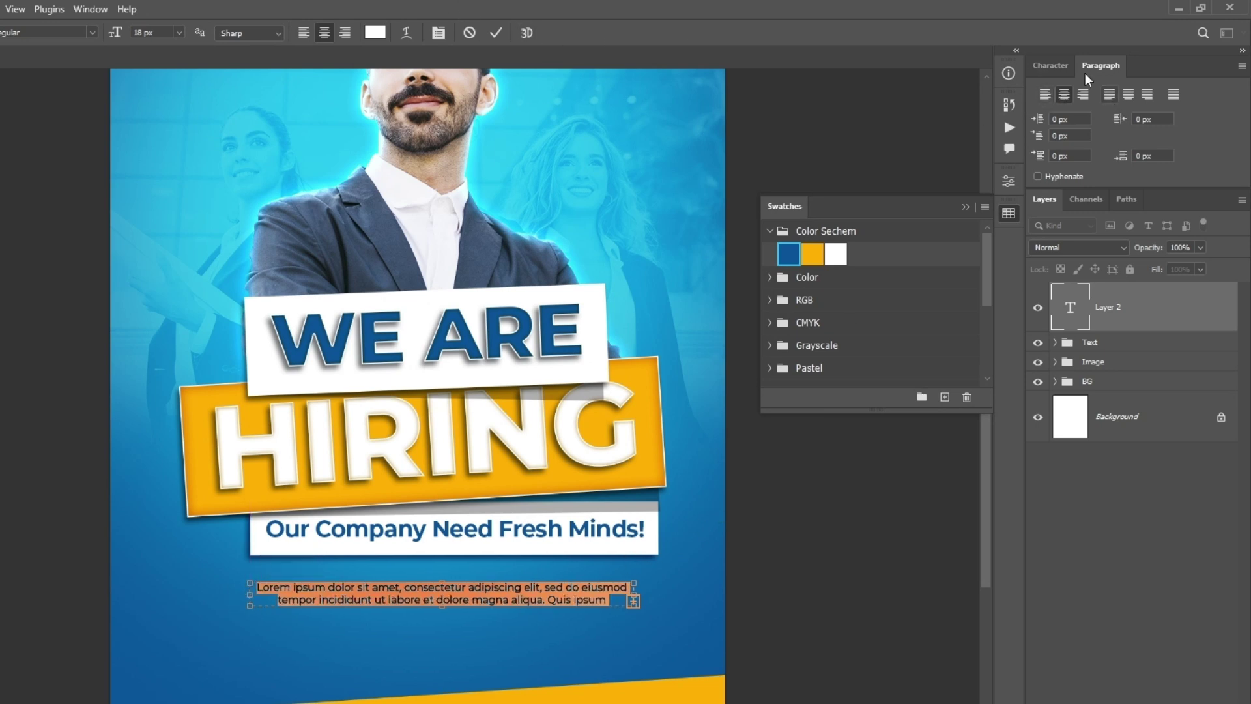
- Set the paragraph's leading to 30 px and deepen its text box just enough for two lines
left_click(1051, 66)
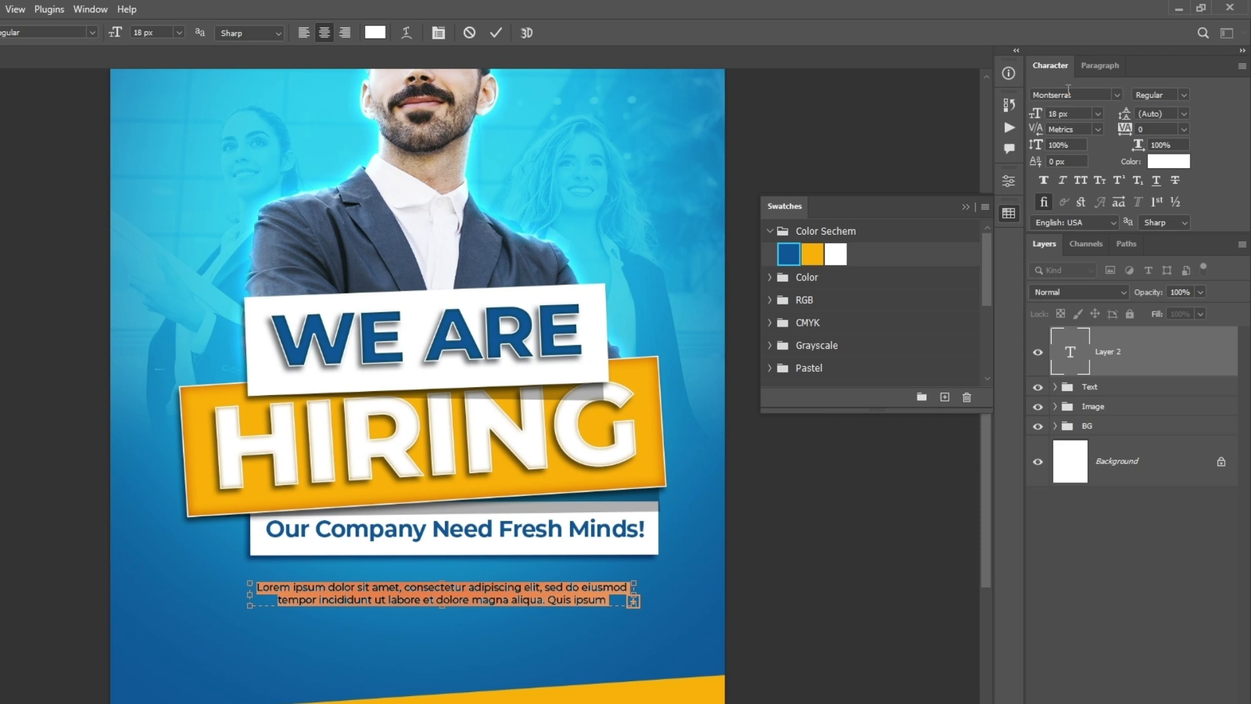
left_click(1184, 116)
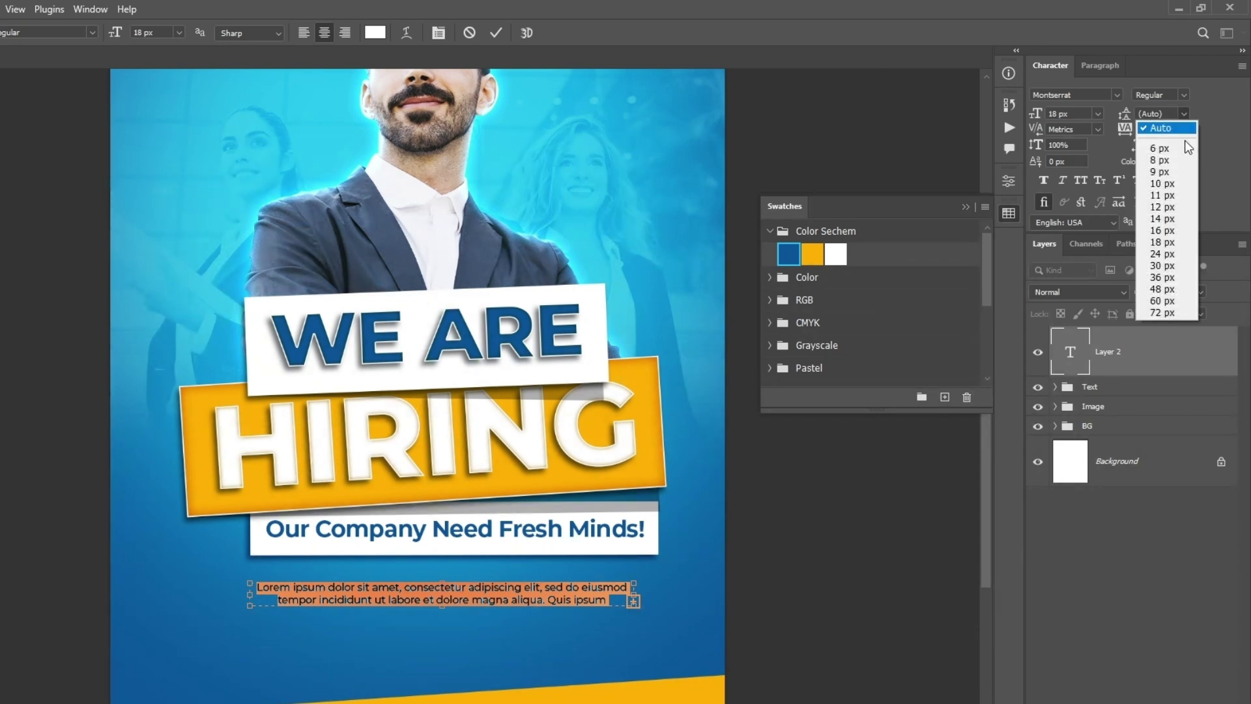
left_click(1184, 260)
left_click(1185, 116)
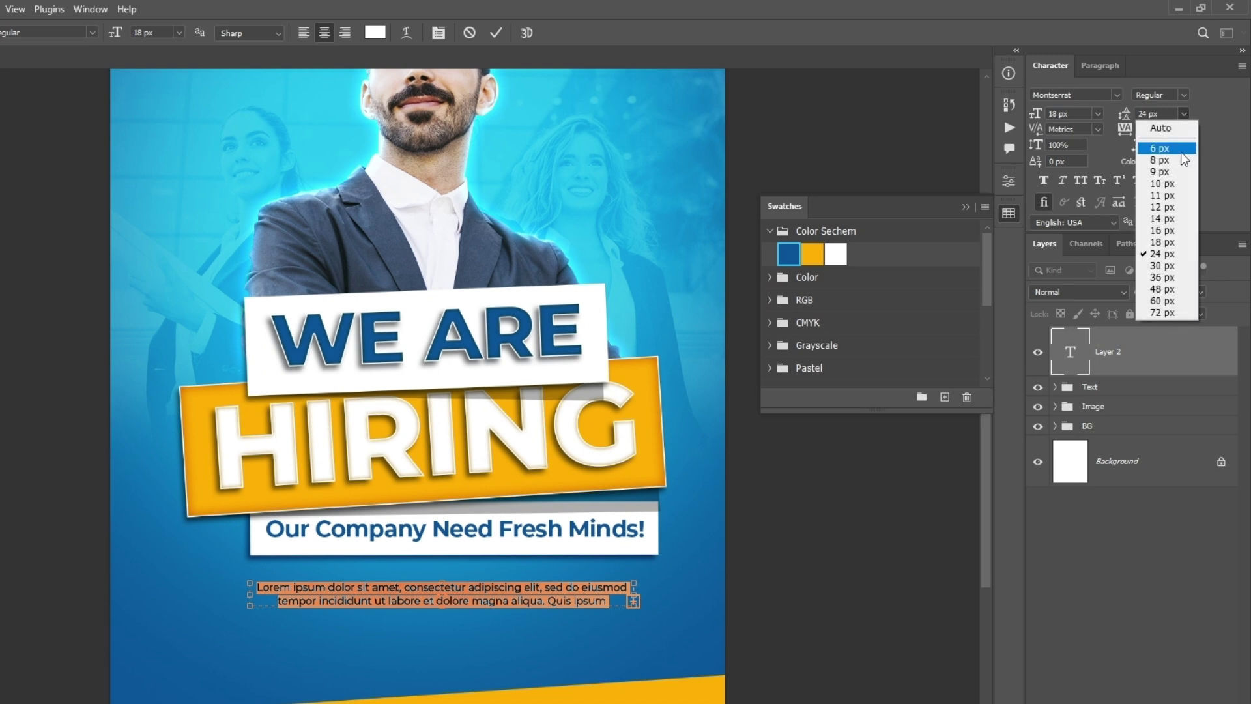
left_click(1161, 264)
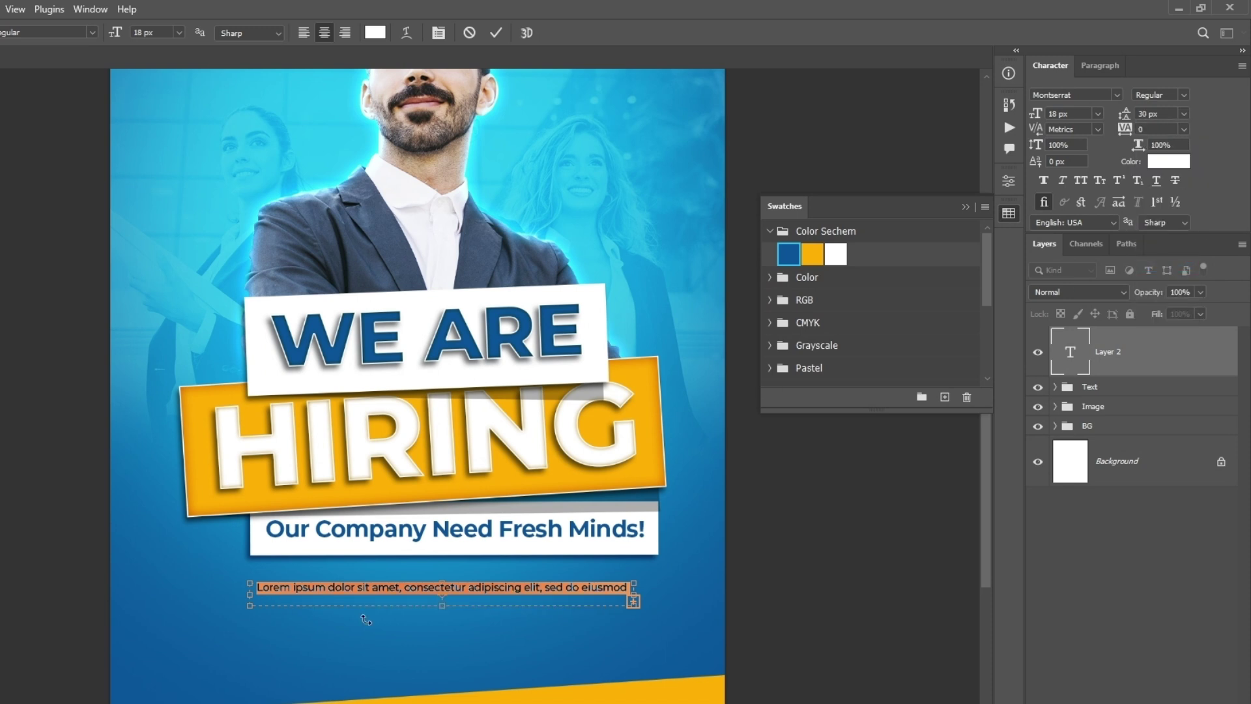
left_click_drag(436, 606, 437, 611)
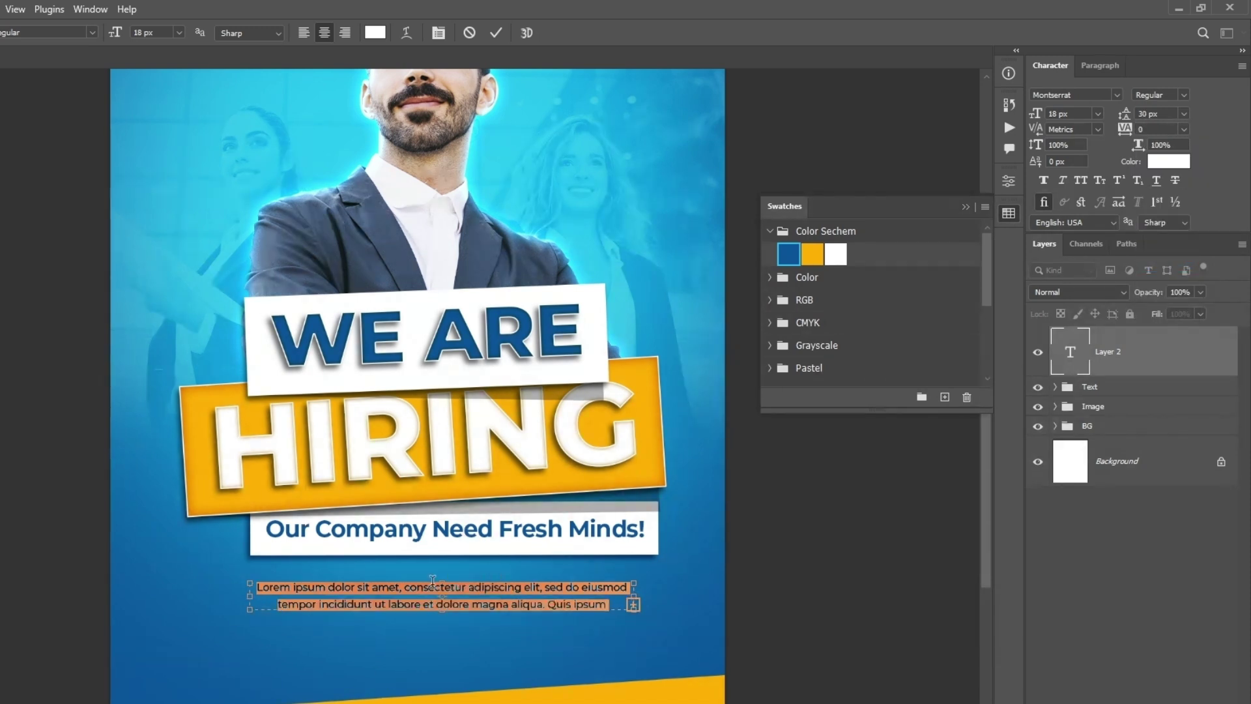
left_click(496, 32)
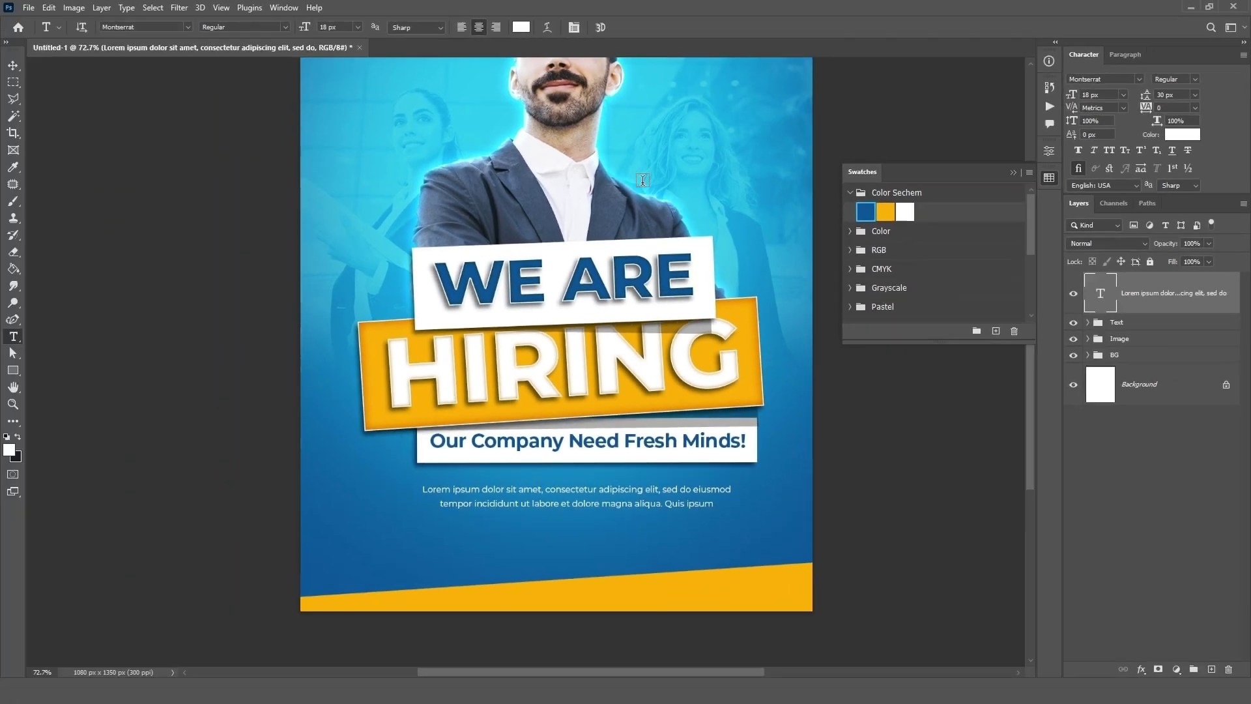
- Draw a white rectangle about 274 × 60 px below the placeholder paragraph for a button
key("v")
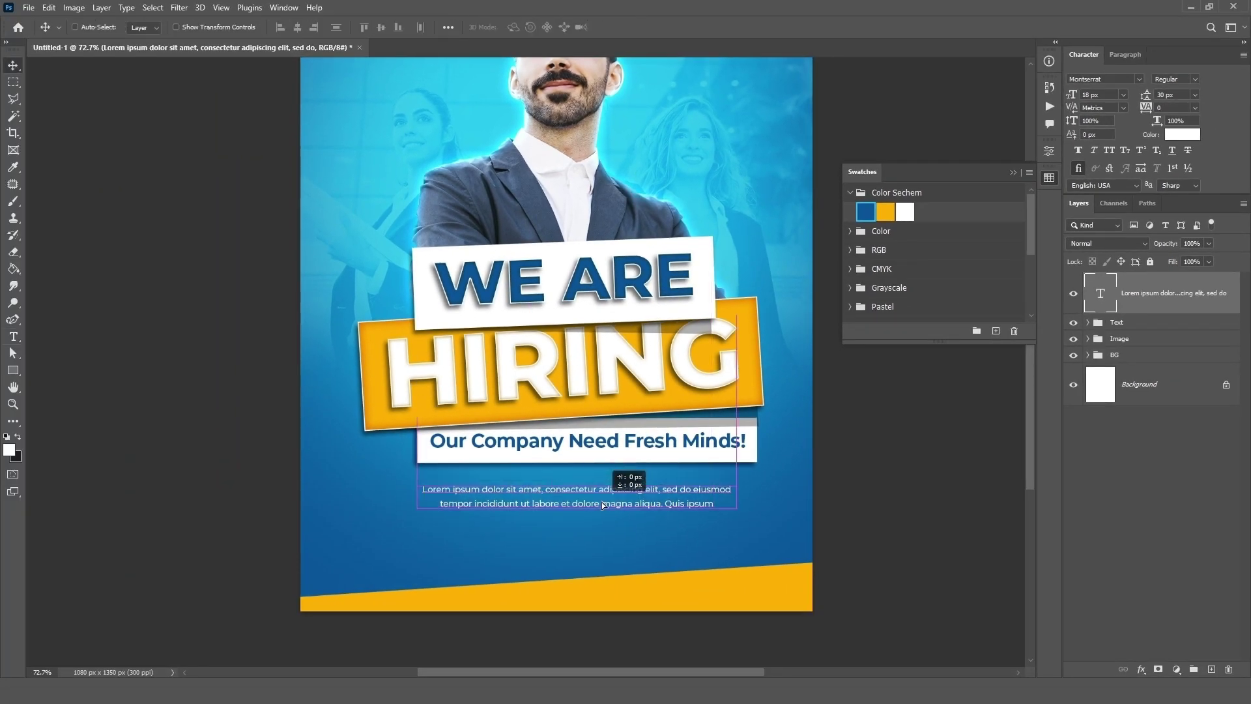
scroll(865, 539, "up", 1)
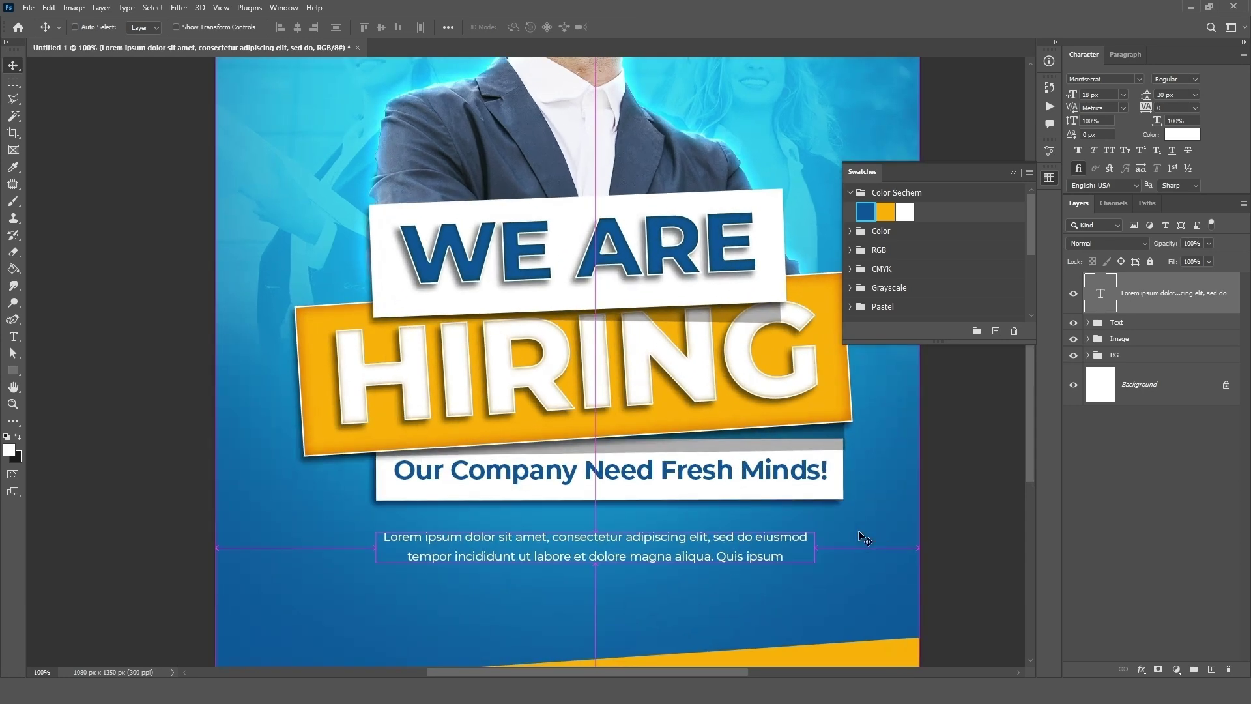
left_click_drag(608, 386, 592, 289)
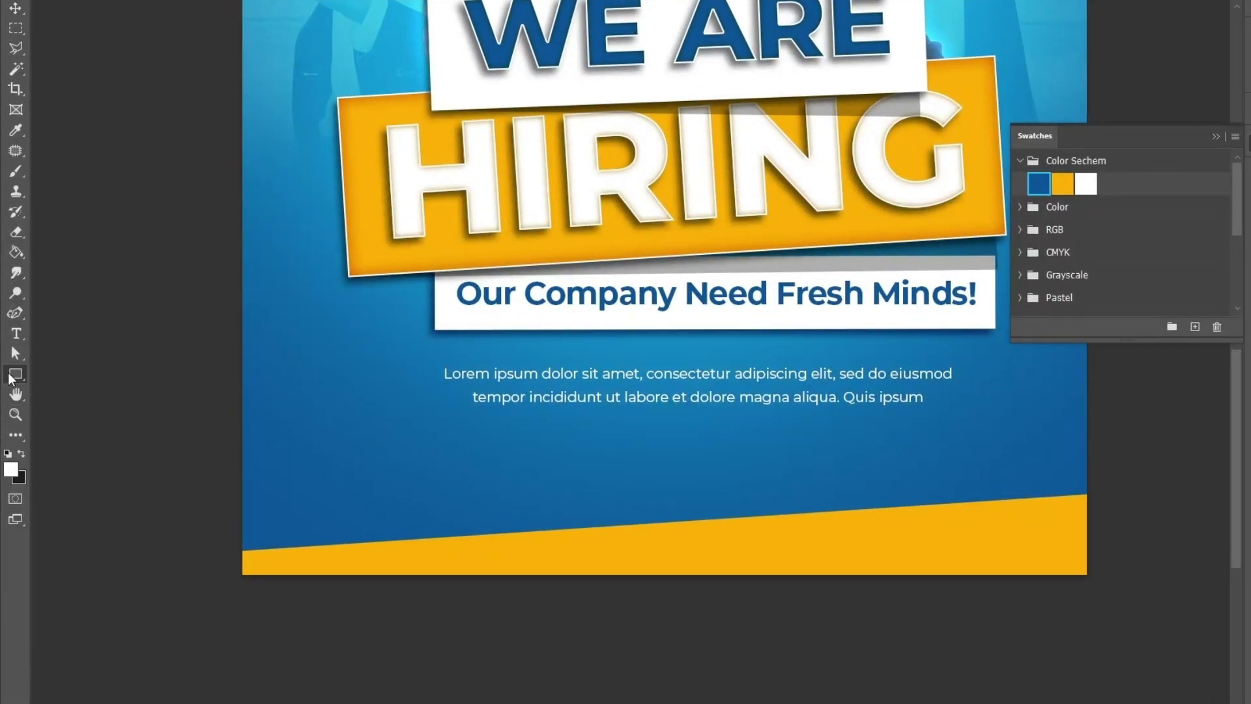
left_click(13, 371)
left_click_drag(597, 431, 810, 478)
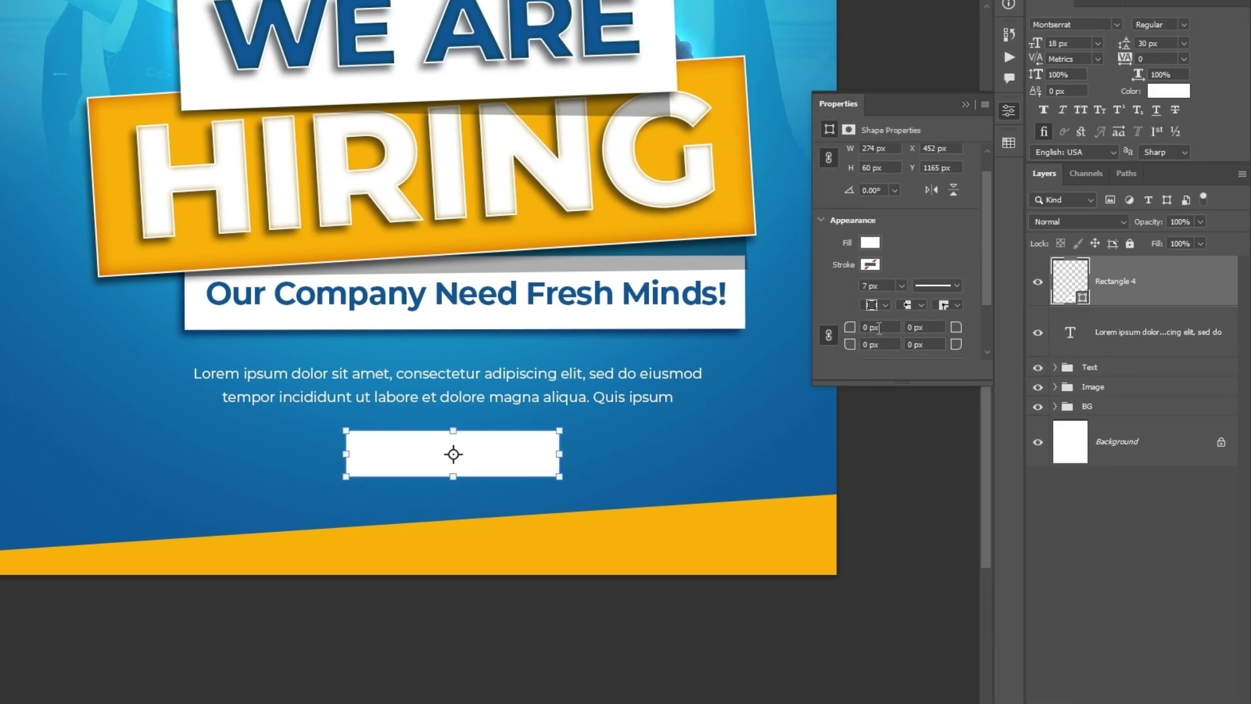
- Round all the button rectangle's corners to 30 px and fill it with the orange swatch
key("BackSpace")
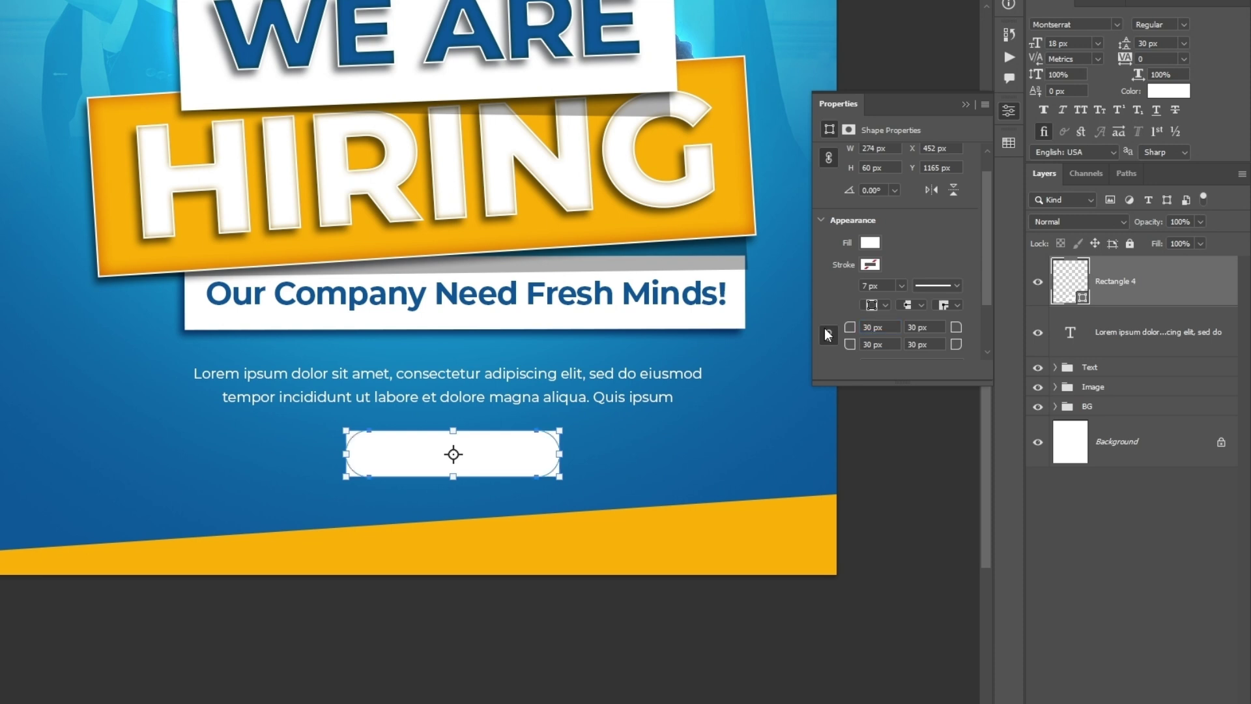
type("30")
key("Return")
left_click(1009, 142)
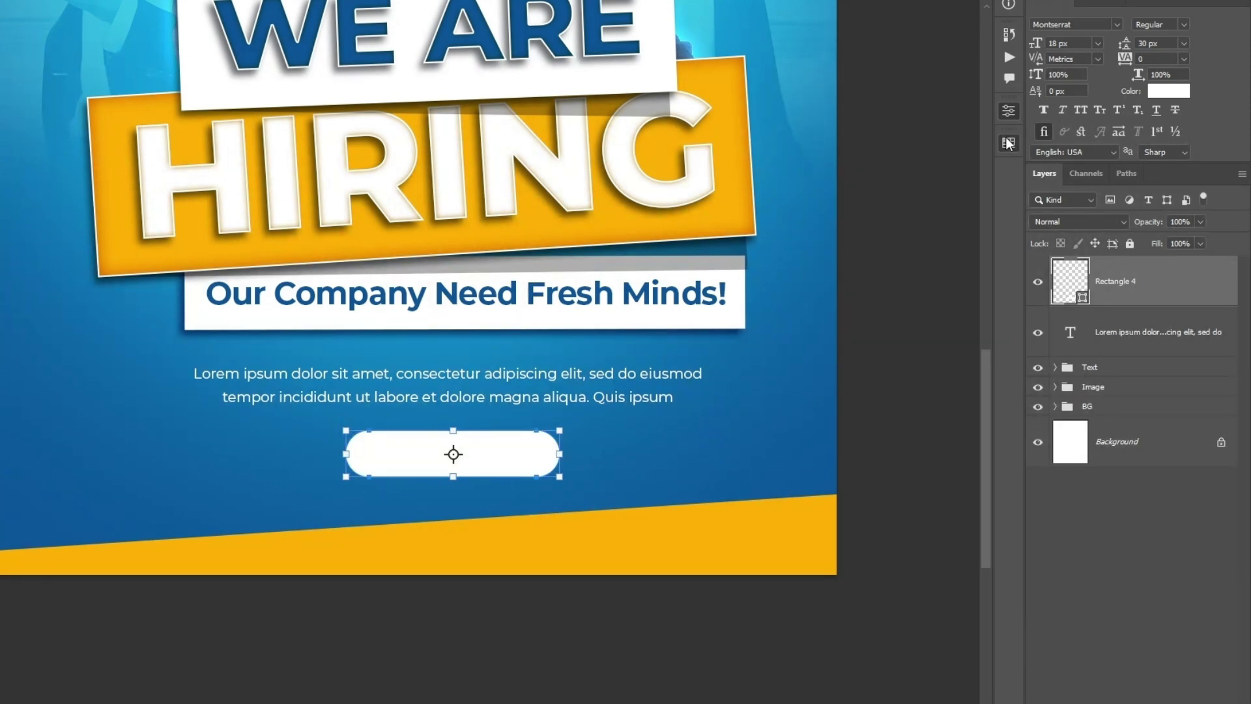
left_click(808, 177)
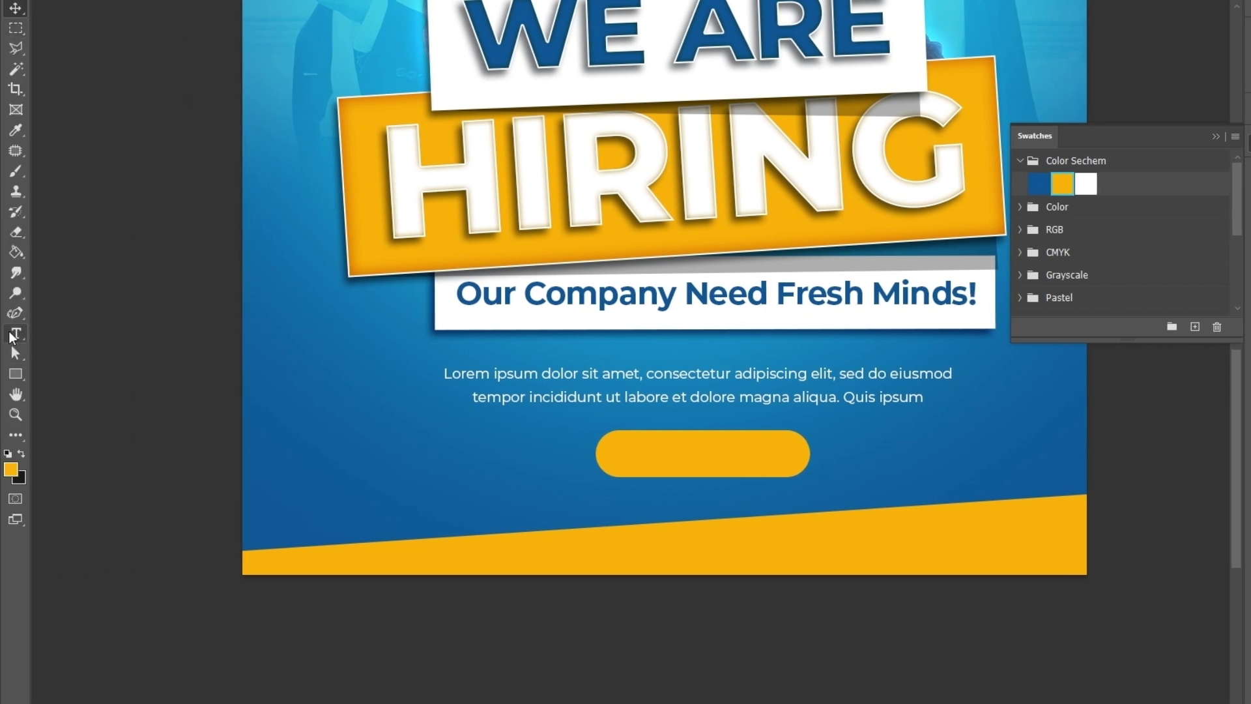
- Add a separate text layer reading "Apply NOW" in the empty area to the left of the orange button
left_click(10, 335)
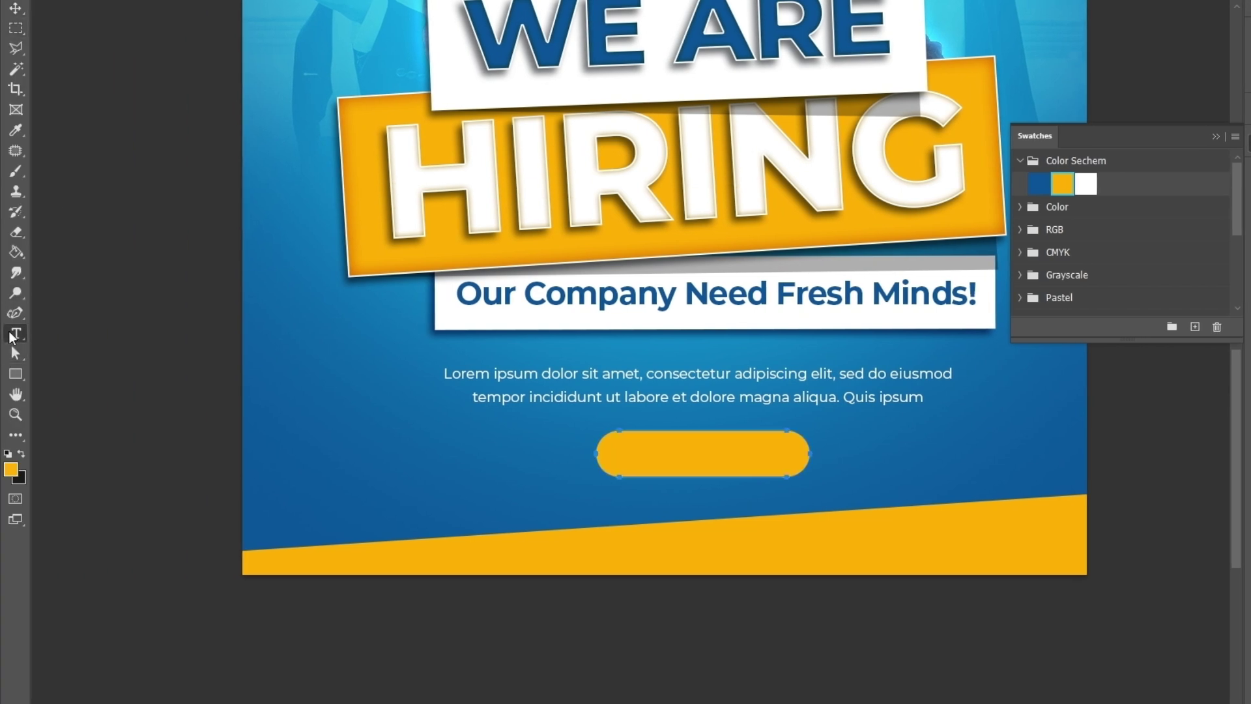
left_click(477, 453)
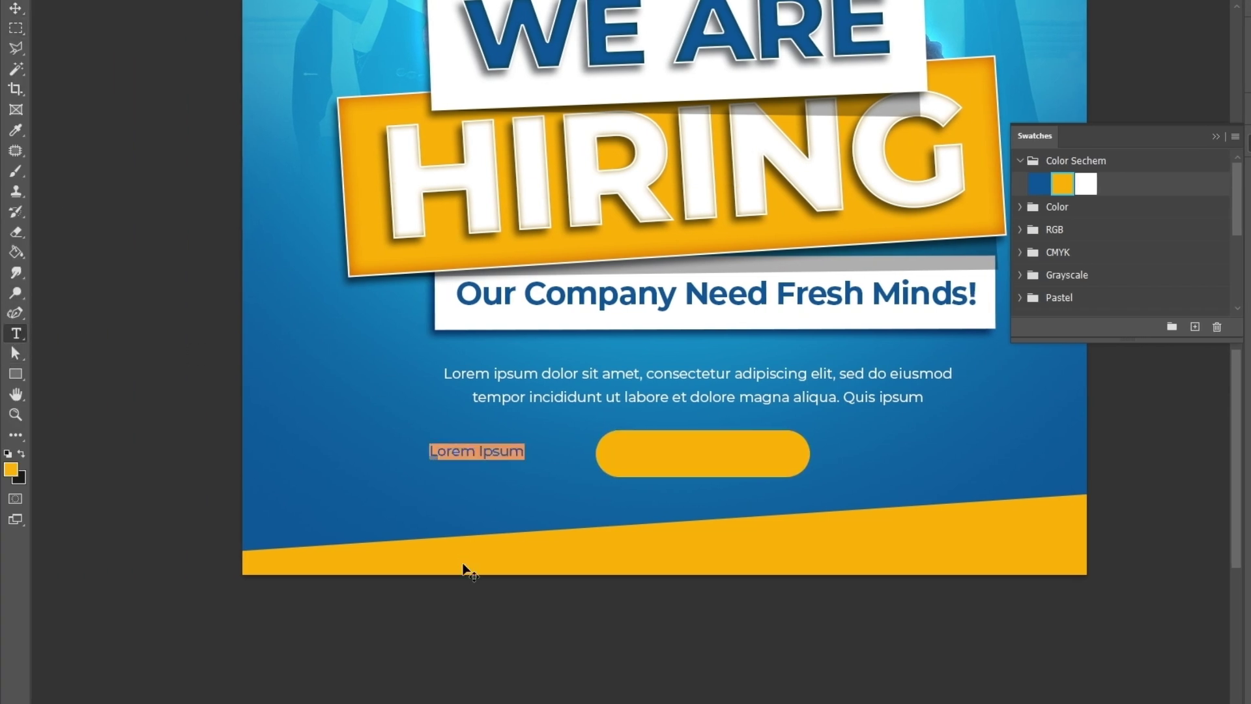
type("Apply")
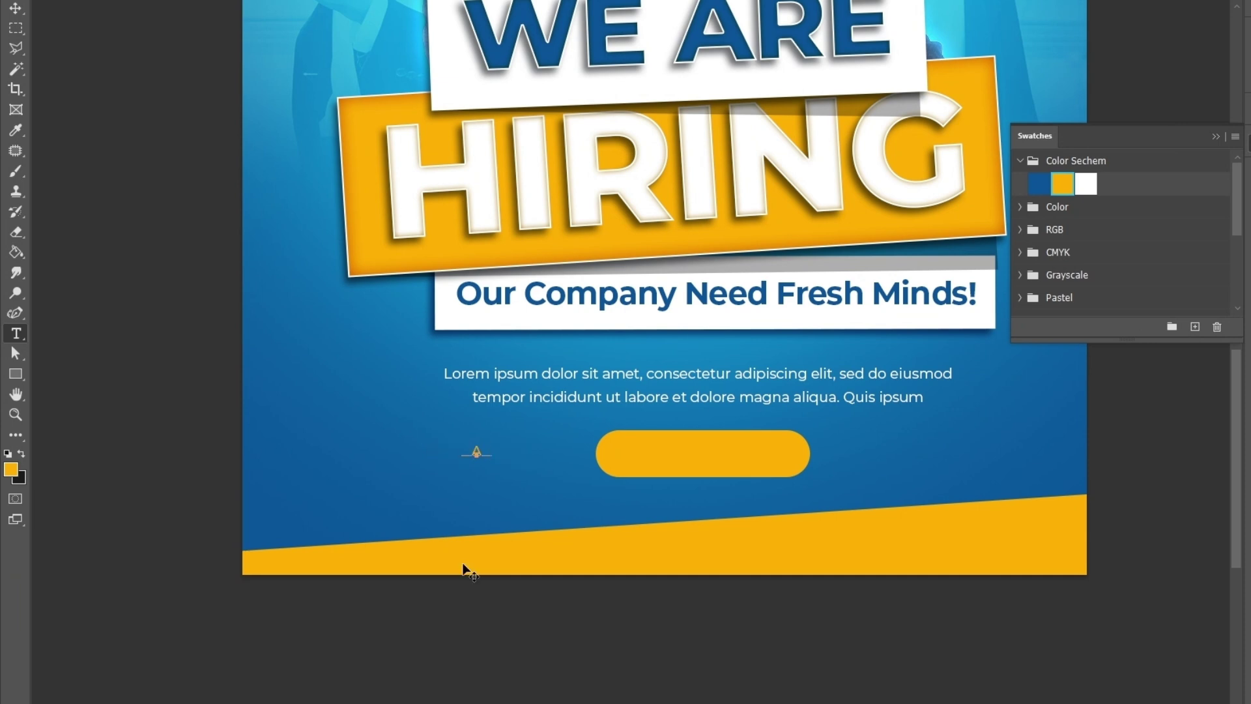
type(" NOW")
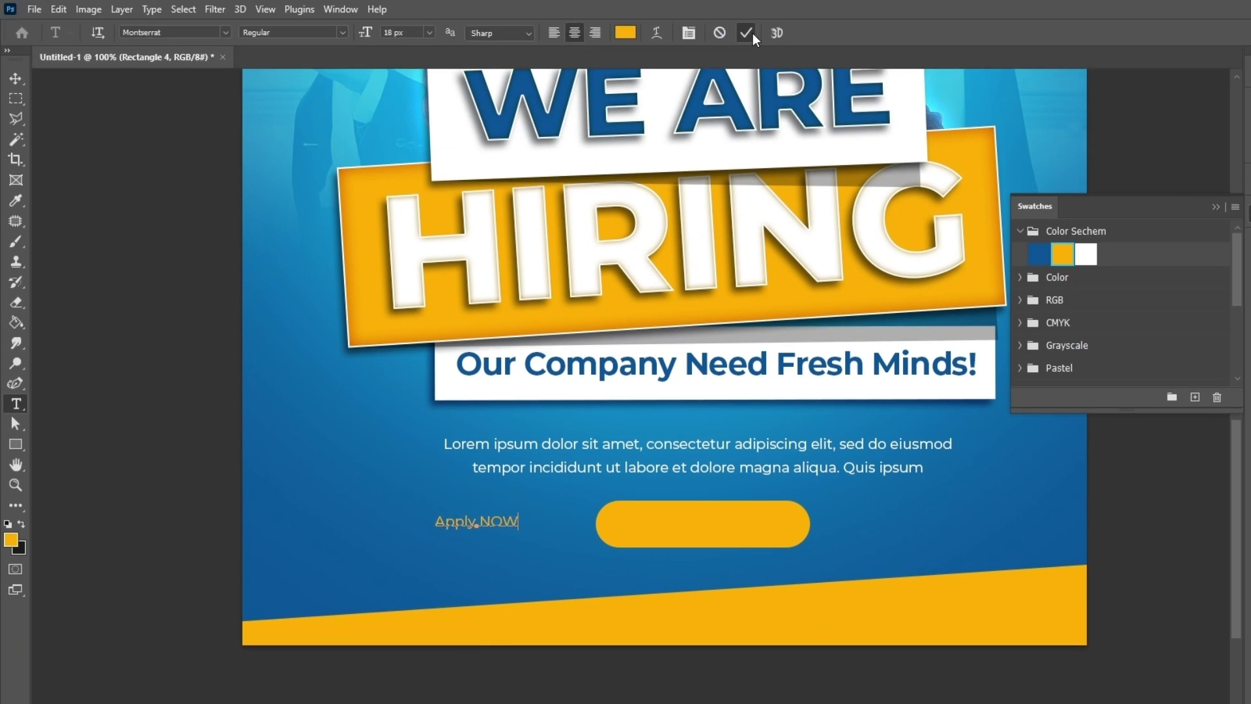
left_click(747, 33)
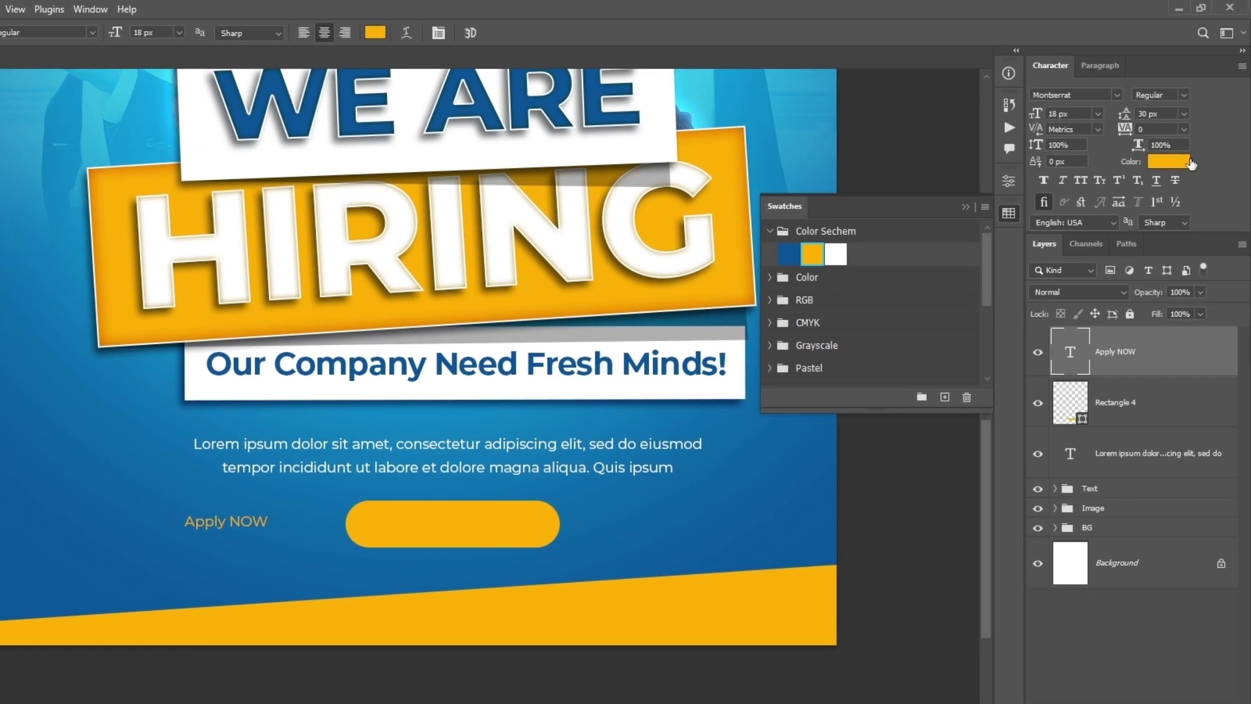
- Format the Apply NOW text in the dark blue swatch colour, all caps and Montserrat Black
left_click(1250, 161)
left_click(789, 253)
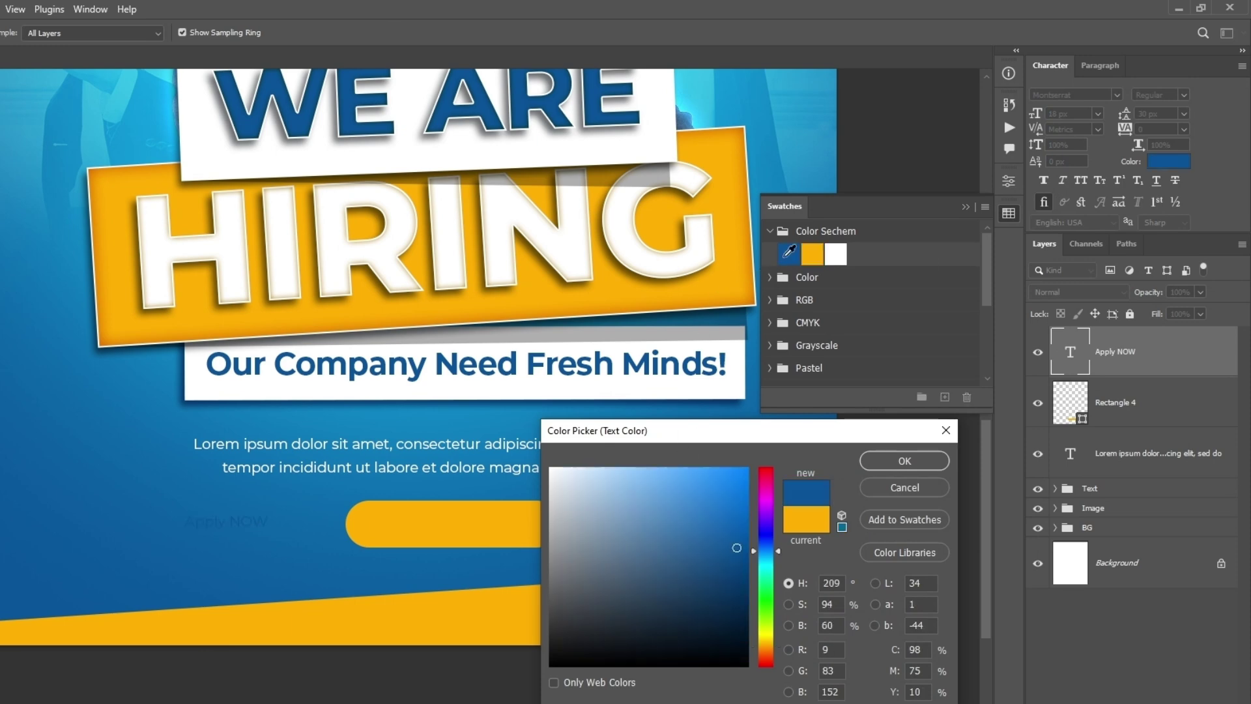
left_click(905, 461)
left_click(1081, 181)
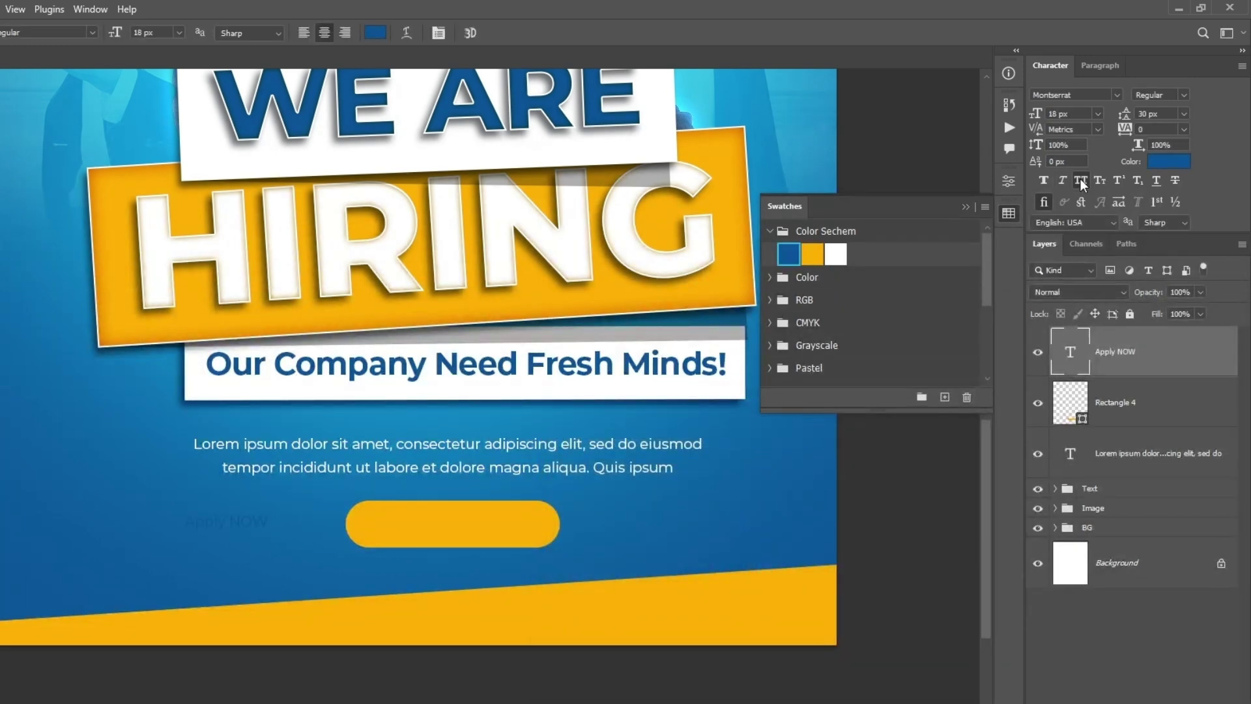
left_click(1184, 96)
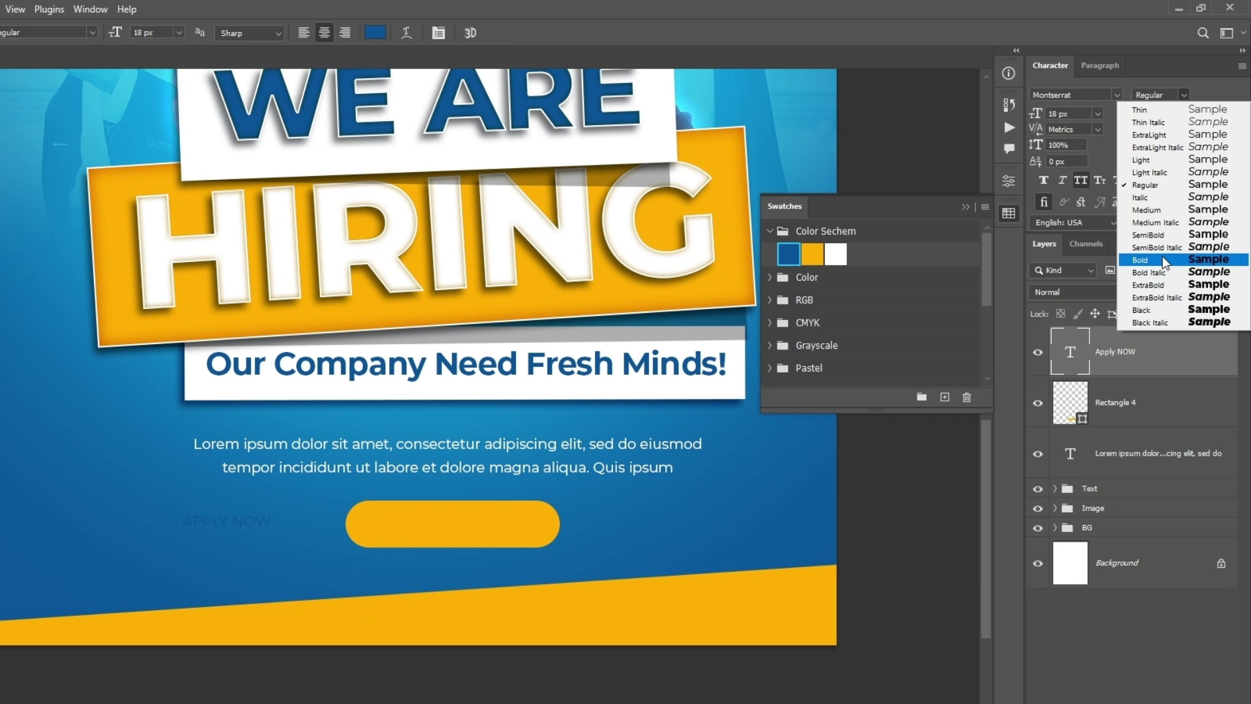
left_click(1164, 310)
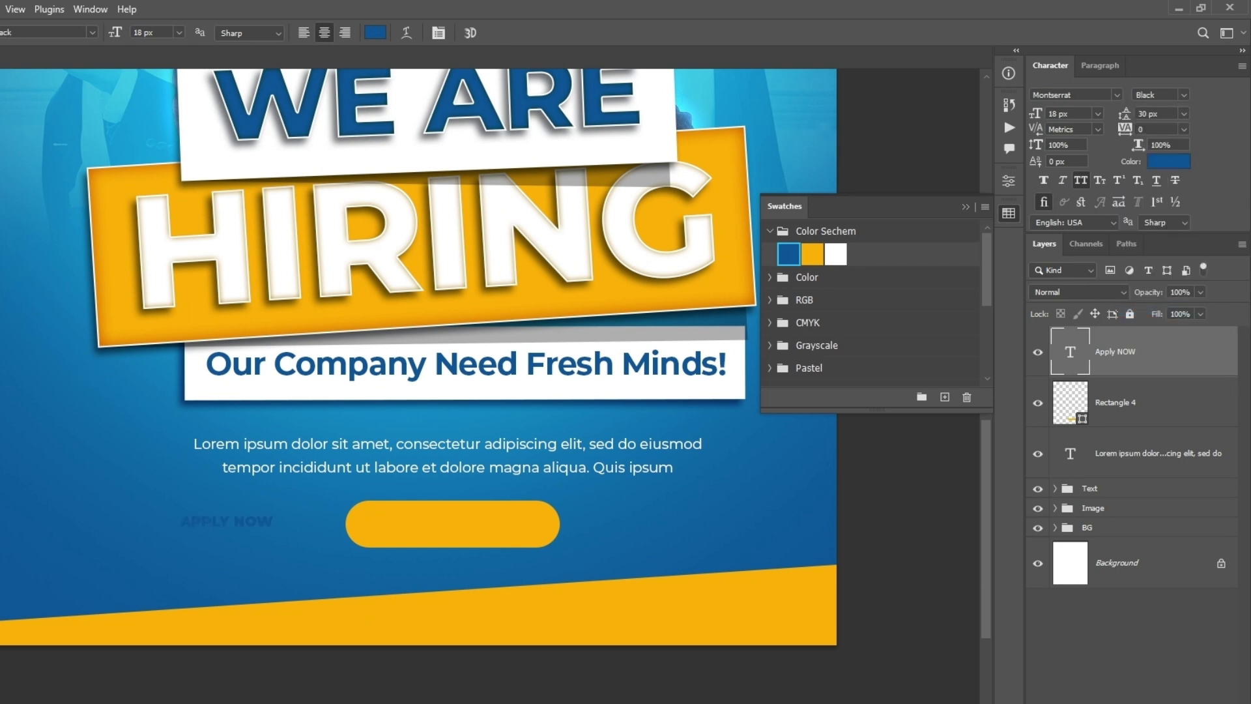
- Move the APPLY NOW text onto the centre of the orange button and enlarge it to about 147%
key("v")
left_click_drag(248, 519, 492, 529)
key("ctrl+t")
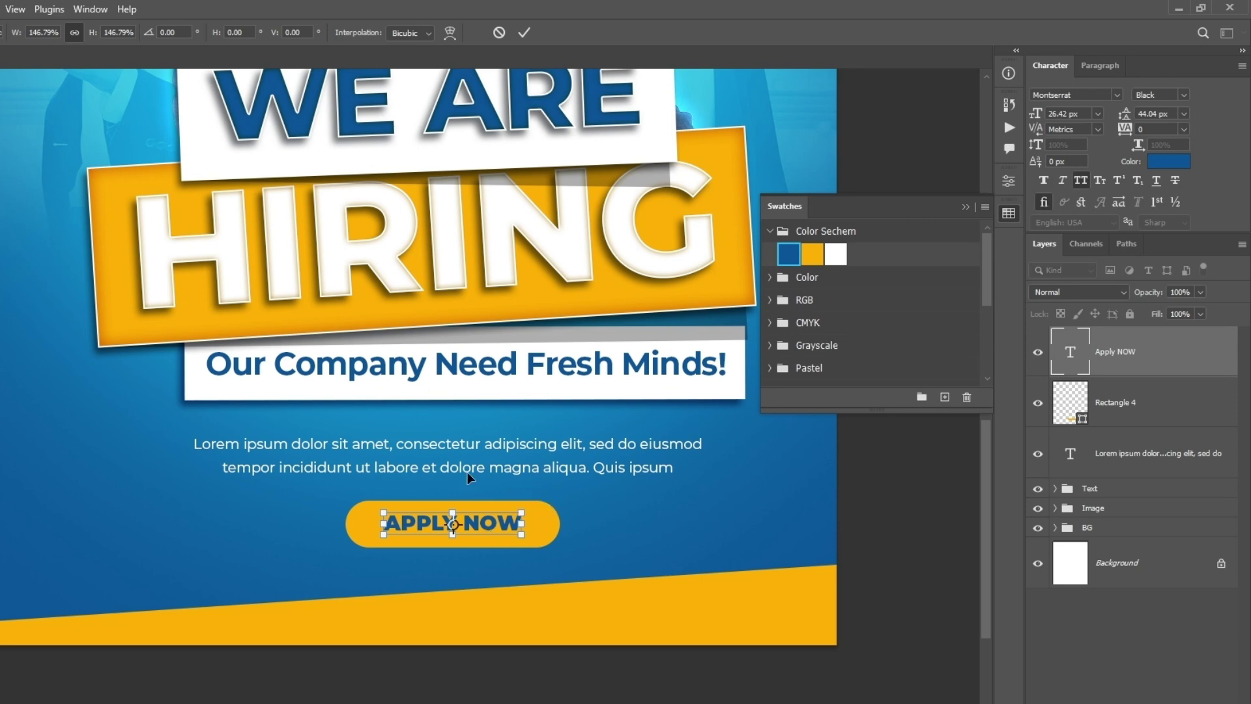
left_click(524, 33)
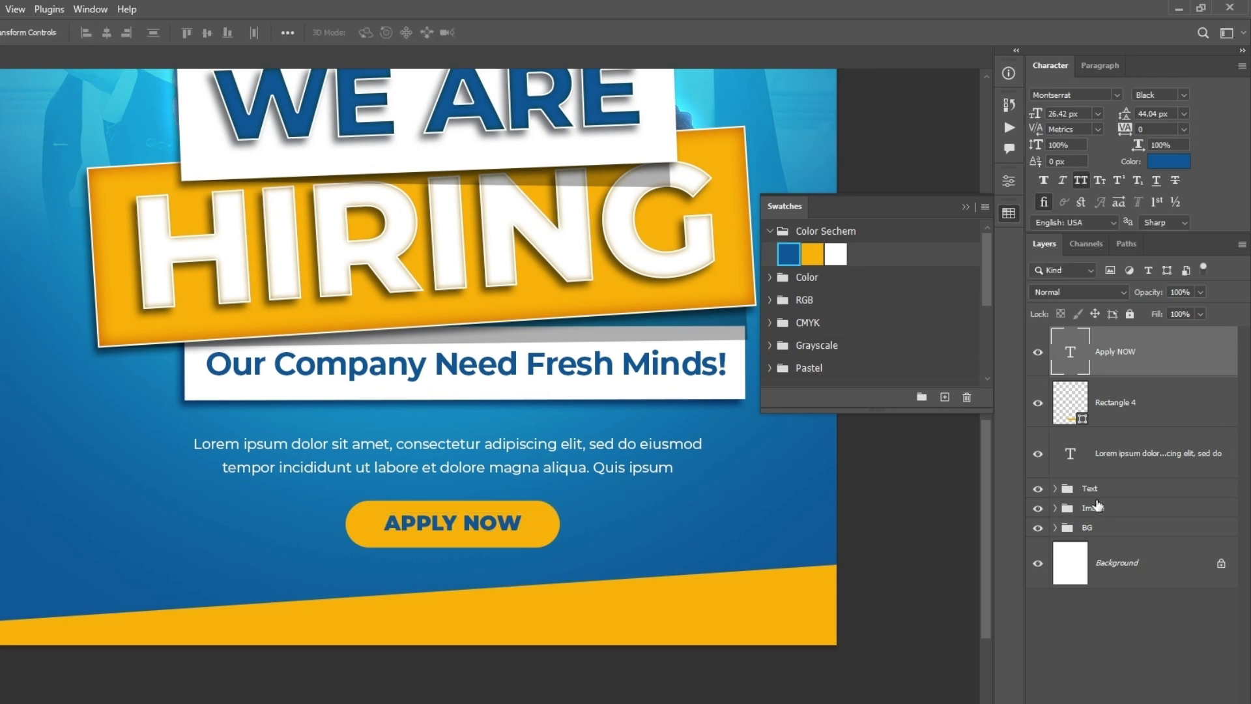
key("ctrl+minus")
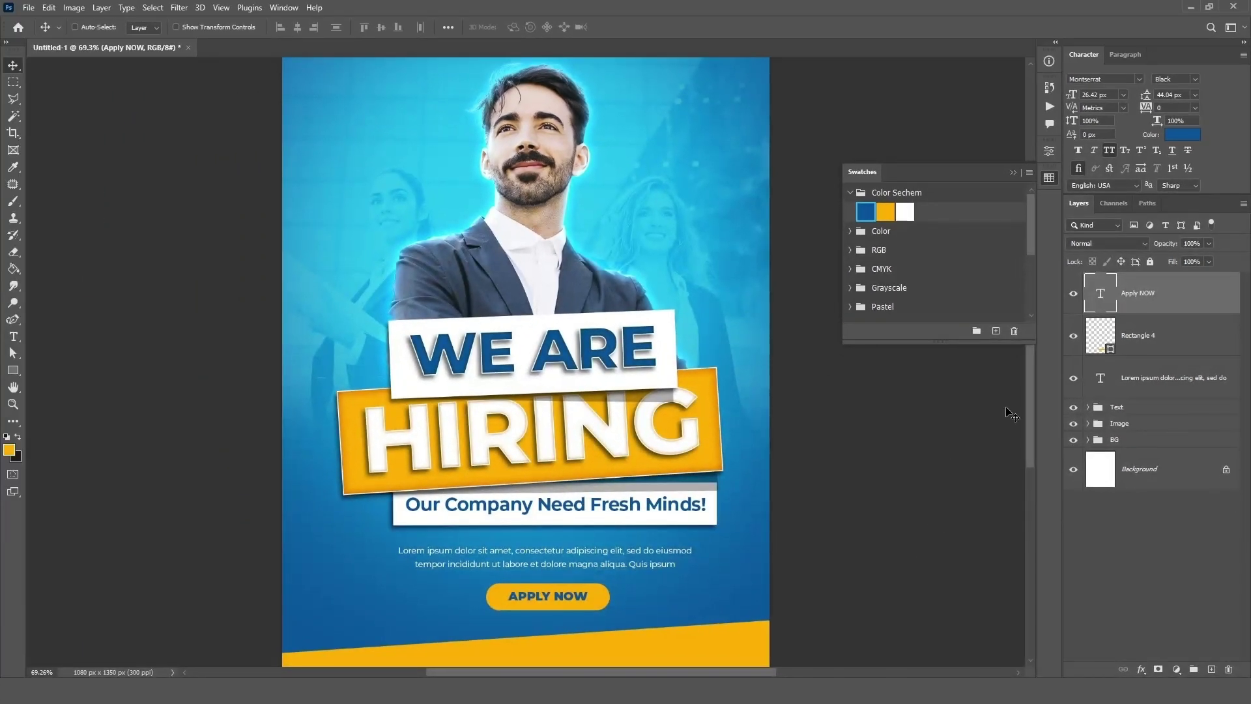
- Shift the APPLY NOW text and its orange button together slightly left so they sit centred beneath the paragraph
left_click(1161, 334, "ctrl")
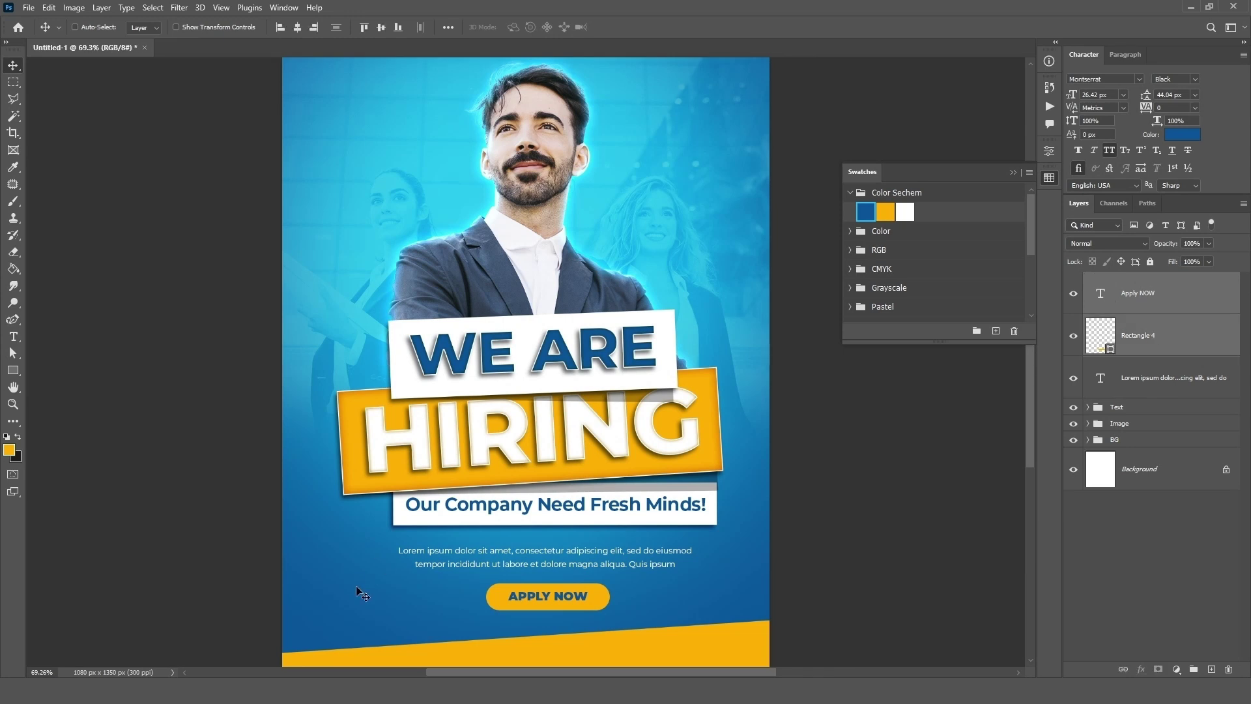
left_click_drag(531, 598, 516, 598)
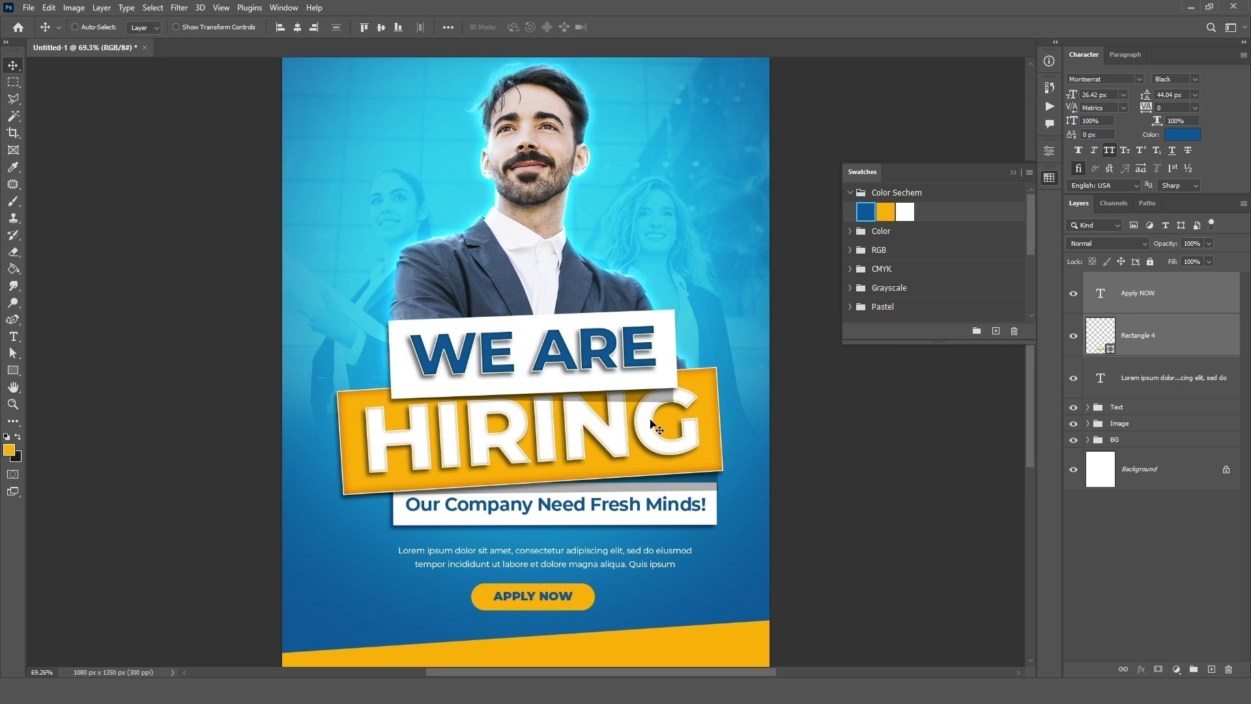
left_click(1012, 174)
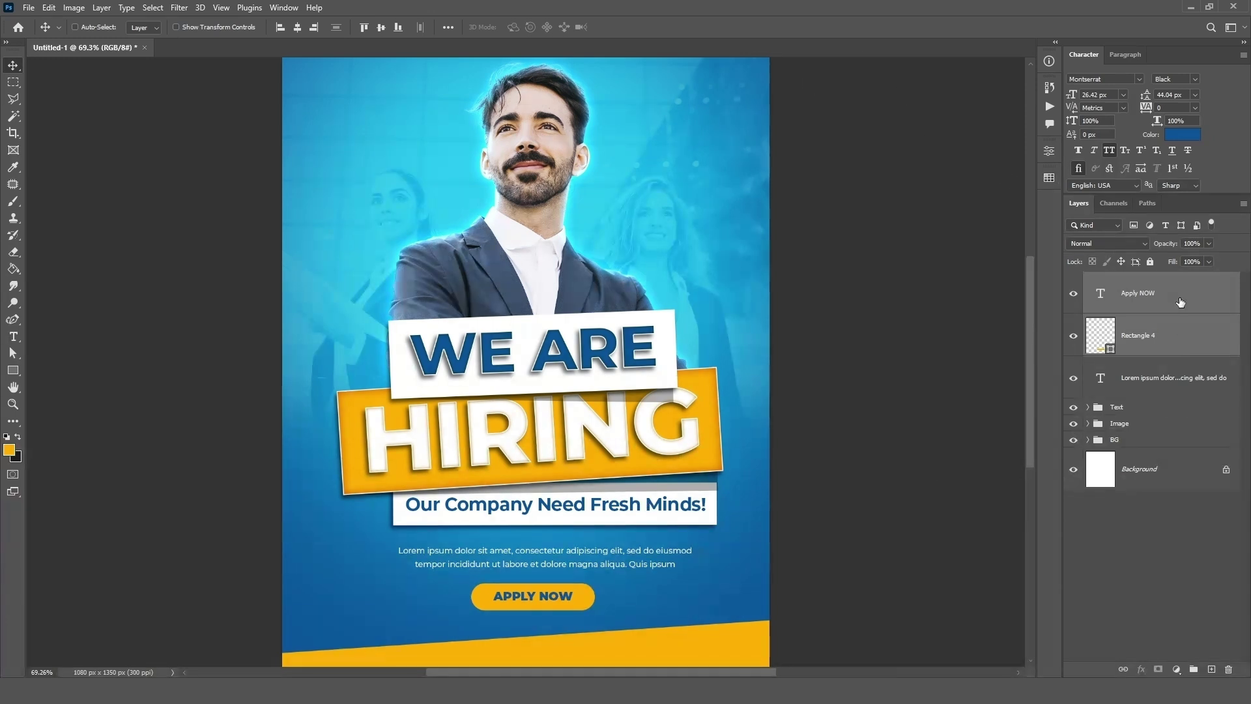
- Place the Megaphone image above the Apply NOW layer, scaled to 32% and rotated -17.66°, at the right end of the WE ARE banner
left_click(1181, 301)
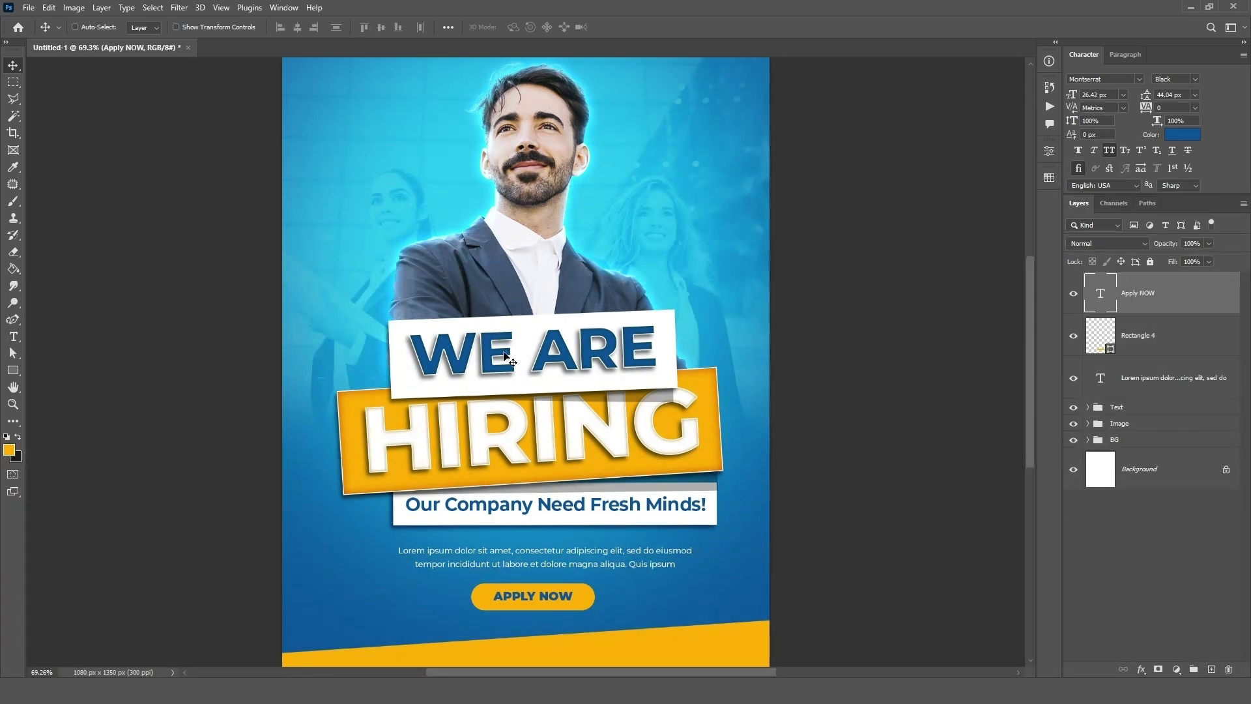
key("alt+Tab")
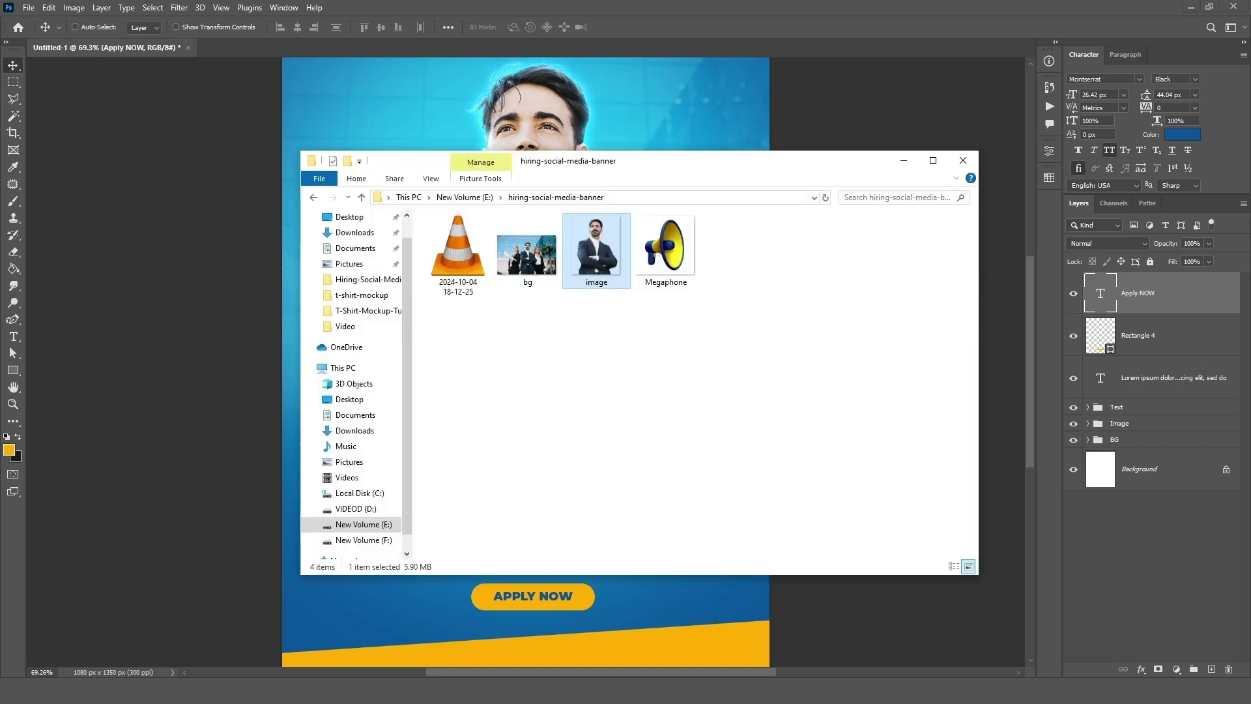
left_click_drag(665, 247, 652, 129)
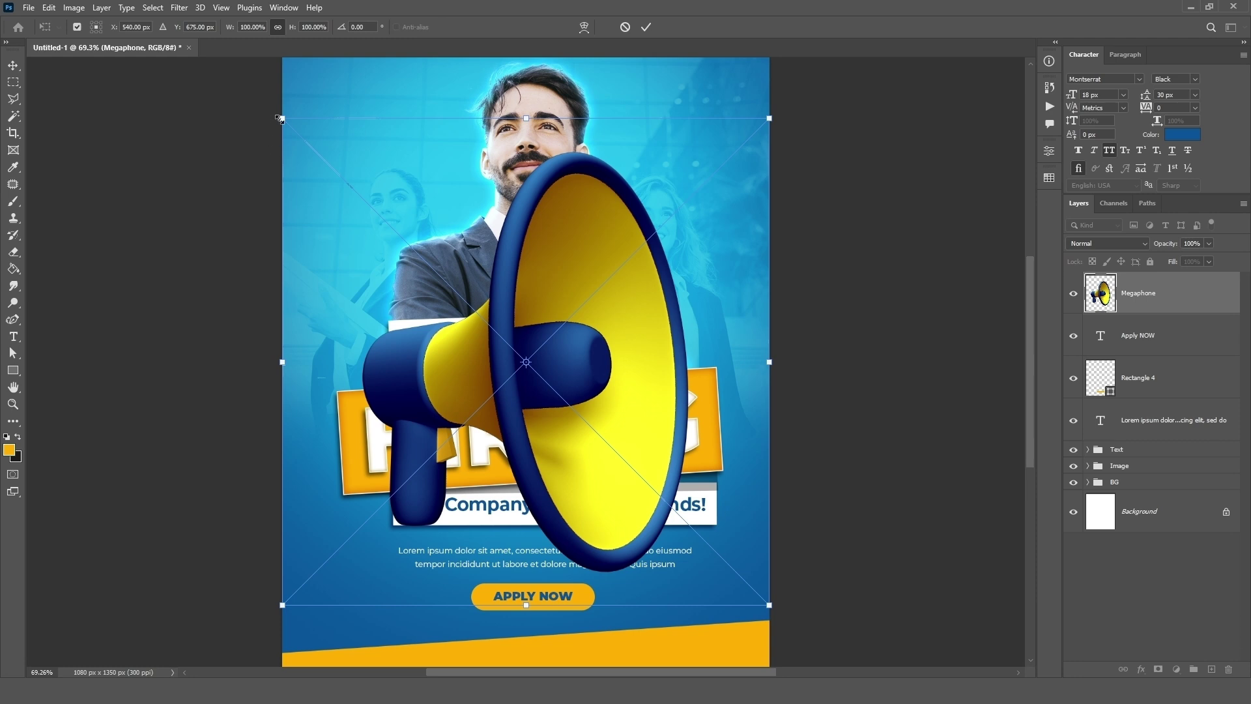
left_click_drag(280, 118, 507, 346)
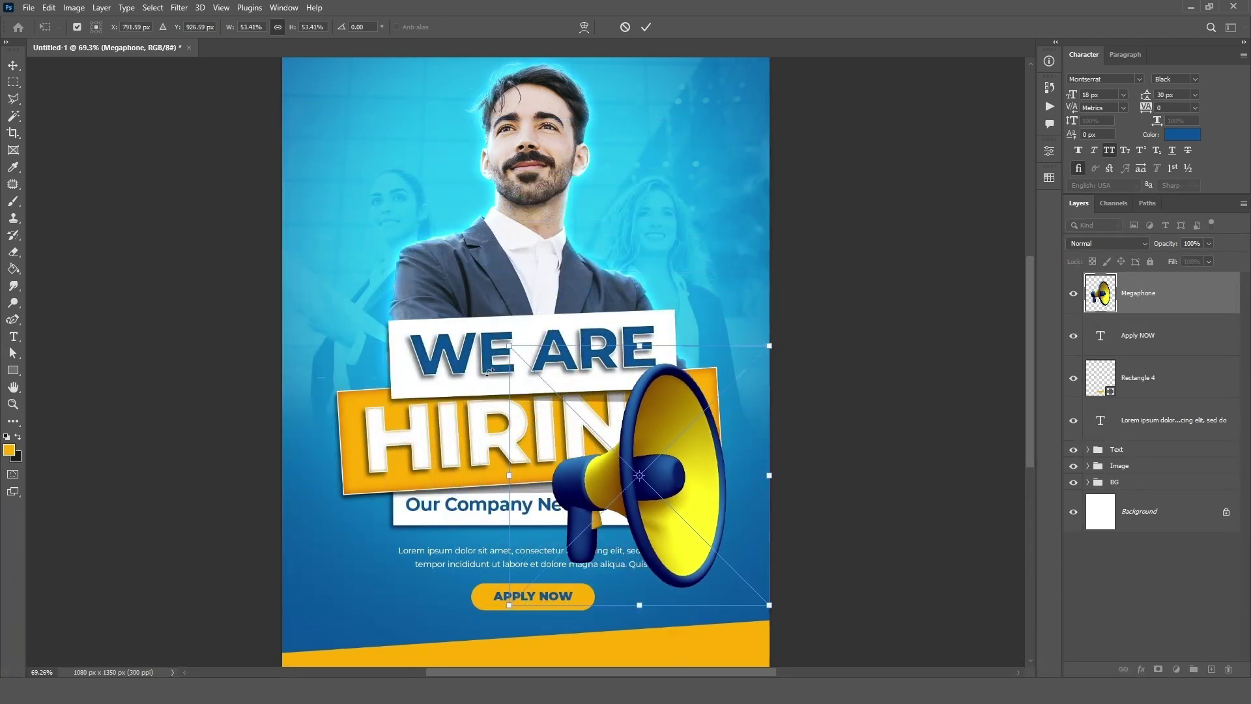
left_click_drag(668, 397, 651, 223)
left_click_drag(482, 164, 394, 190)
left_click_drag(472, 218, 580, 317)
left_click_drag(657, 324, 700, 274)
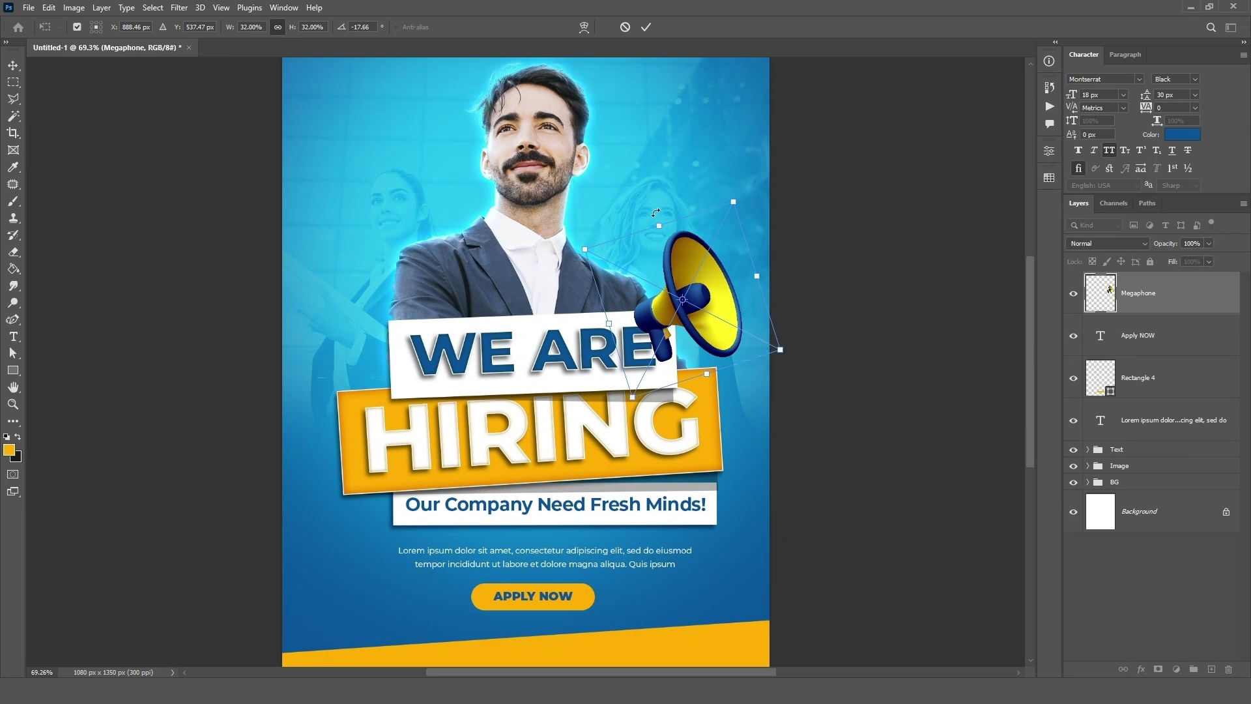
left_click(648, 26)
- Reorder the Megaphone layer beneath the Text group and raise the megaphone slightly behind the WE ARE banner
left_click_drag(1198, 304, 1190, 460)
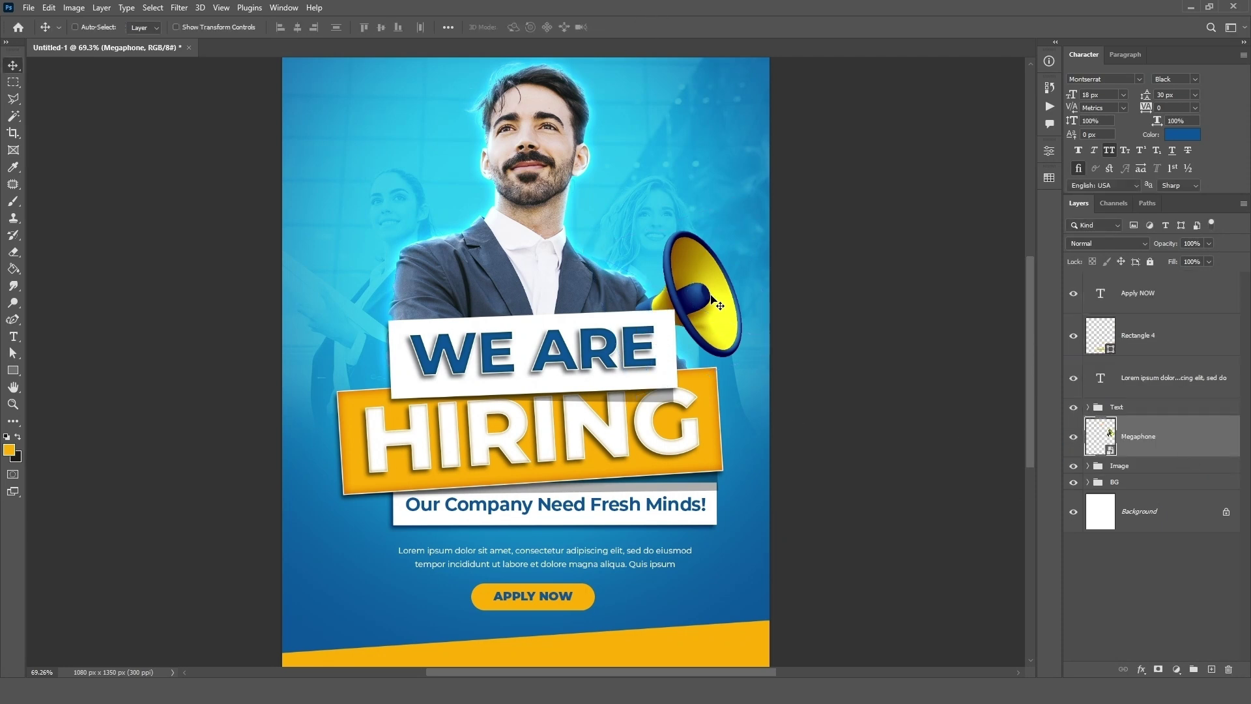
mouse_move(712, 296)
left_mouse_down()
mouse_move(730, 281)
mouse_move(708, 273)
left_mouse_up()
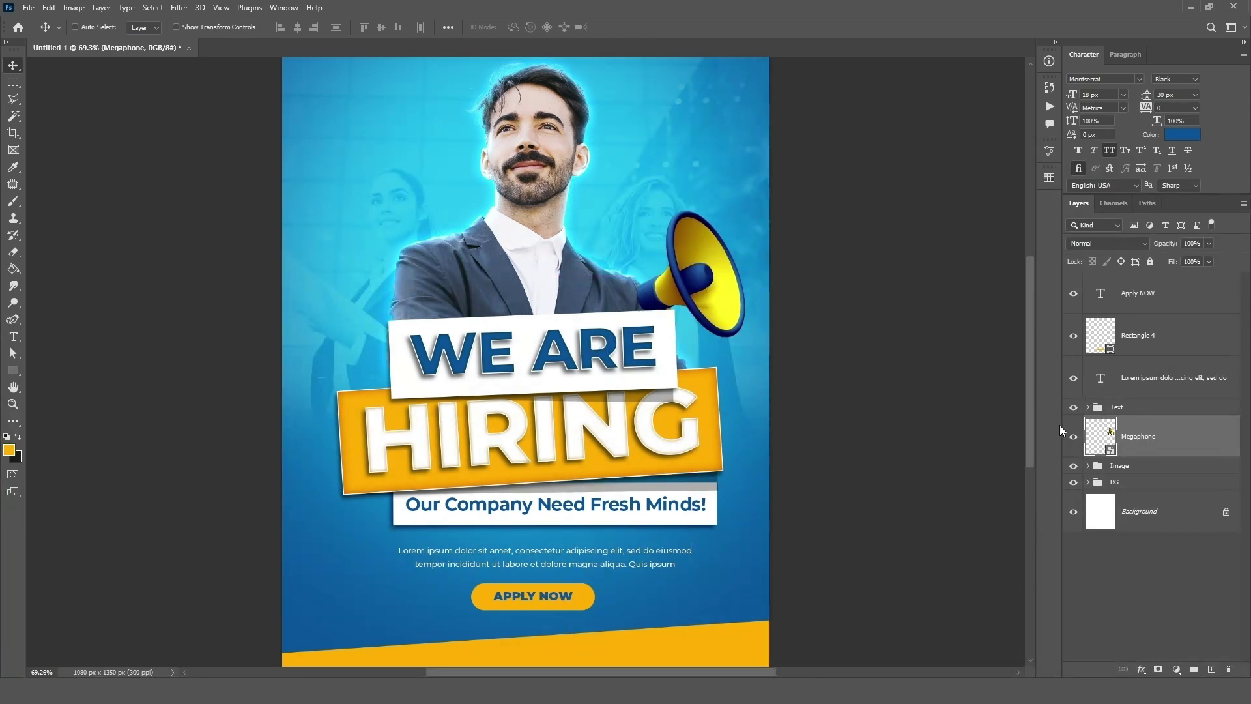
- Brighten the megaphone with Curves by raising the RGB midpoint to input 125, output 159
key("ctrl+m")
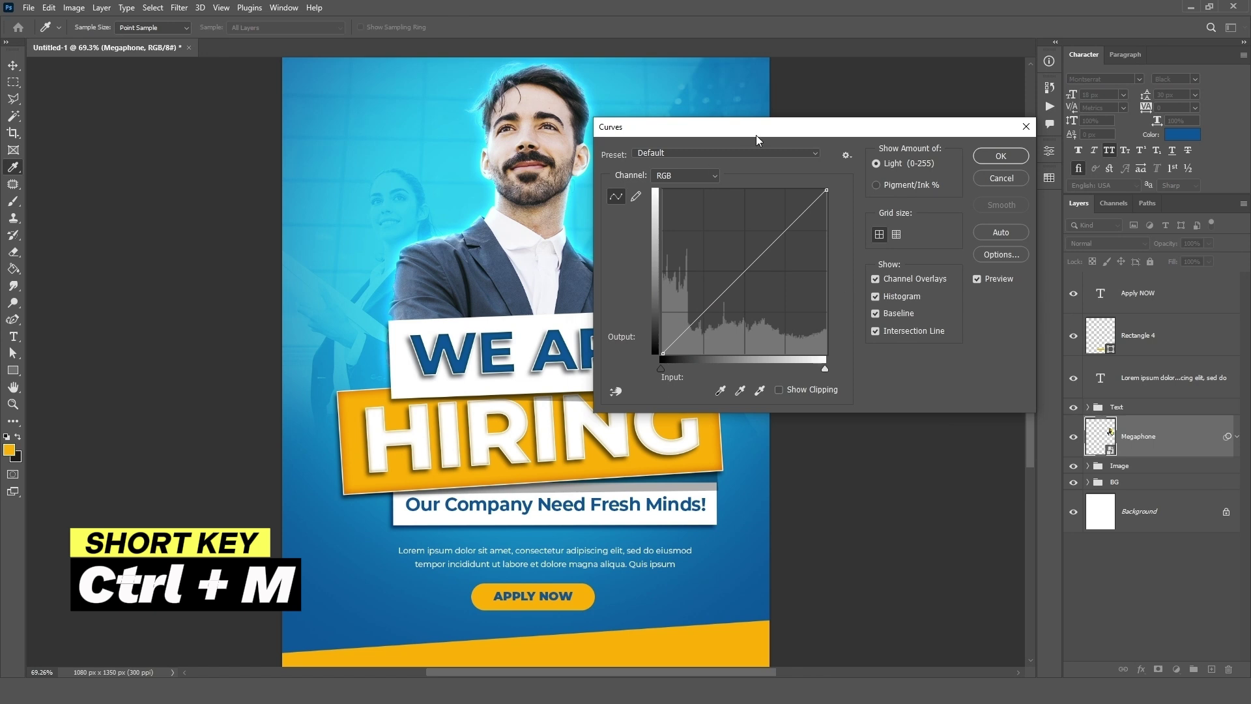
left_click_drag(756, 135, 923, 134)
left_click(910, 251)
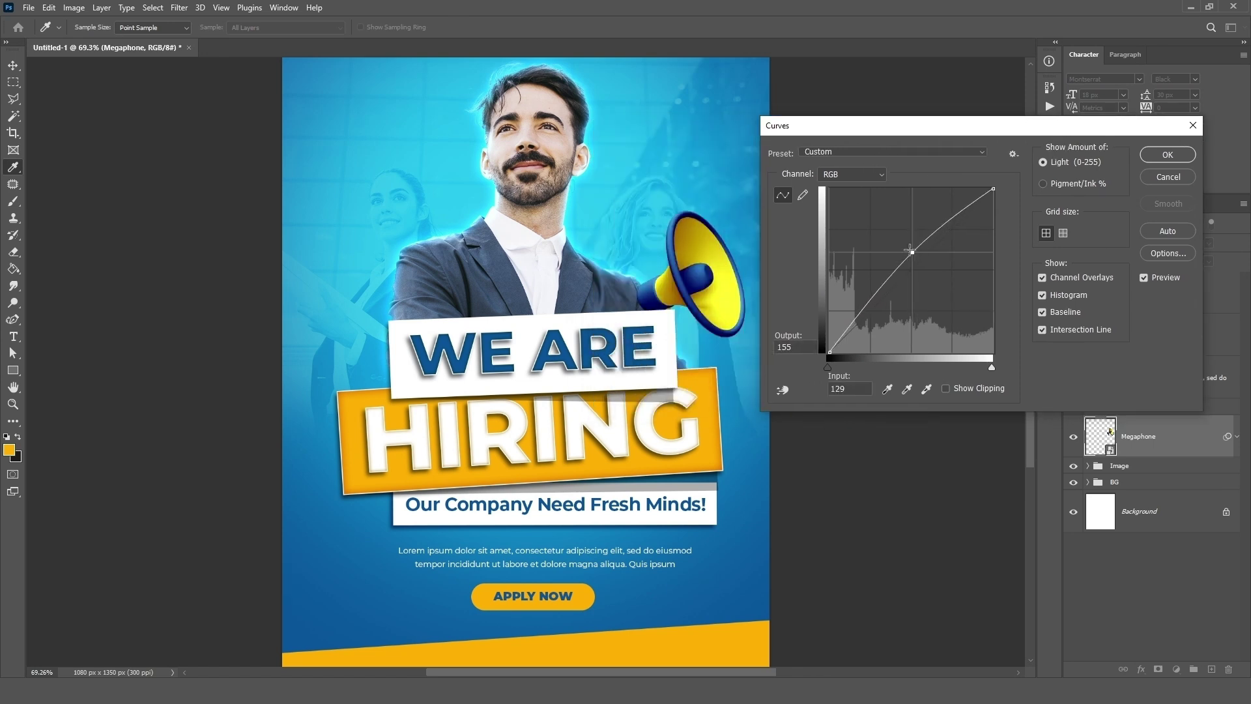
left_click_drag(910, 249, 910, 249)
left_click(1156, 159)
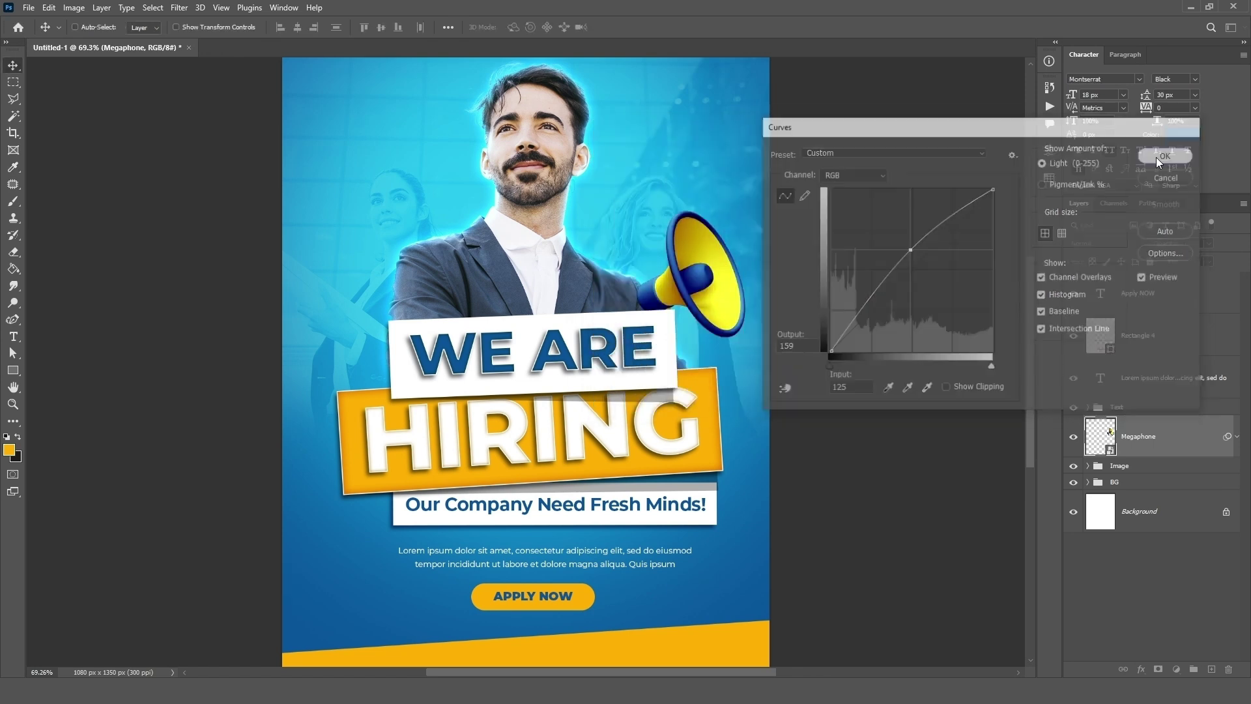
- Duplicate the megaphone, move the copy to the left side of the businessman and flip it horizontally
key("ctrl+j")
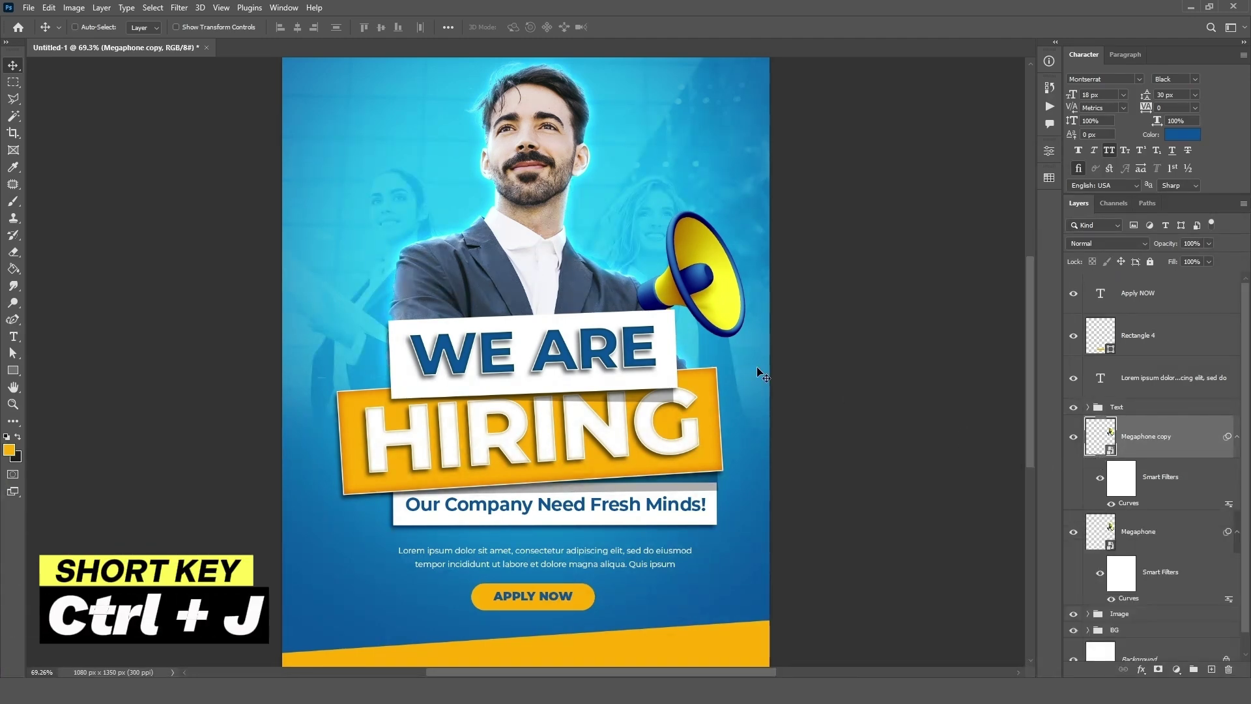
left_click_drag(701, 297, 387, 300)
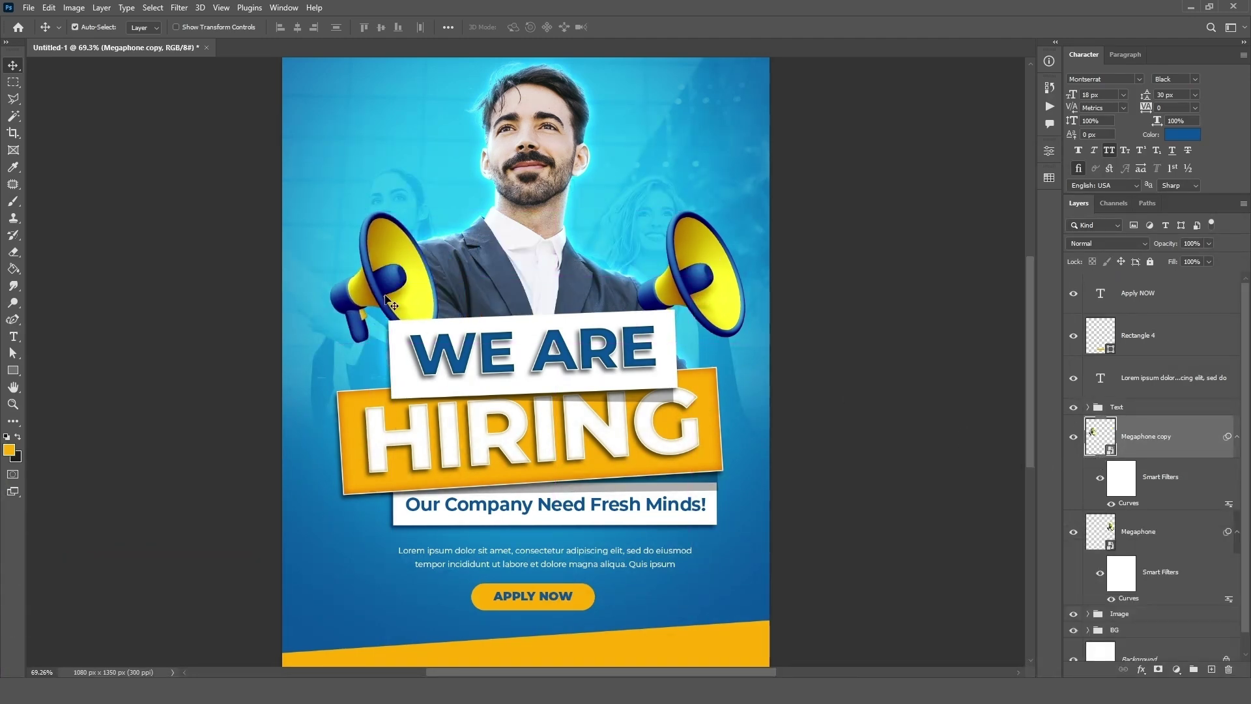
key("ctrl+t")
left_click(639, 269)
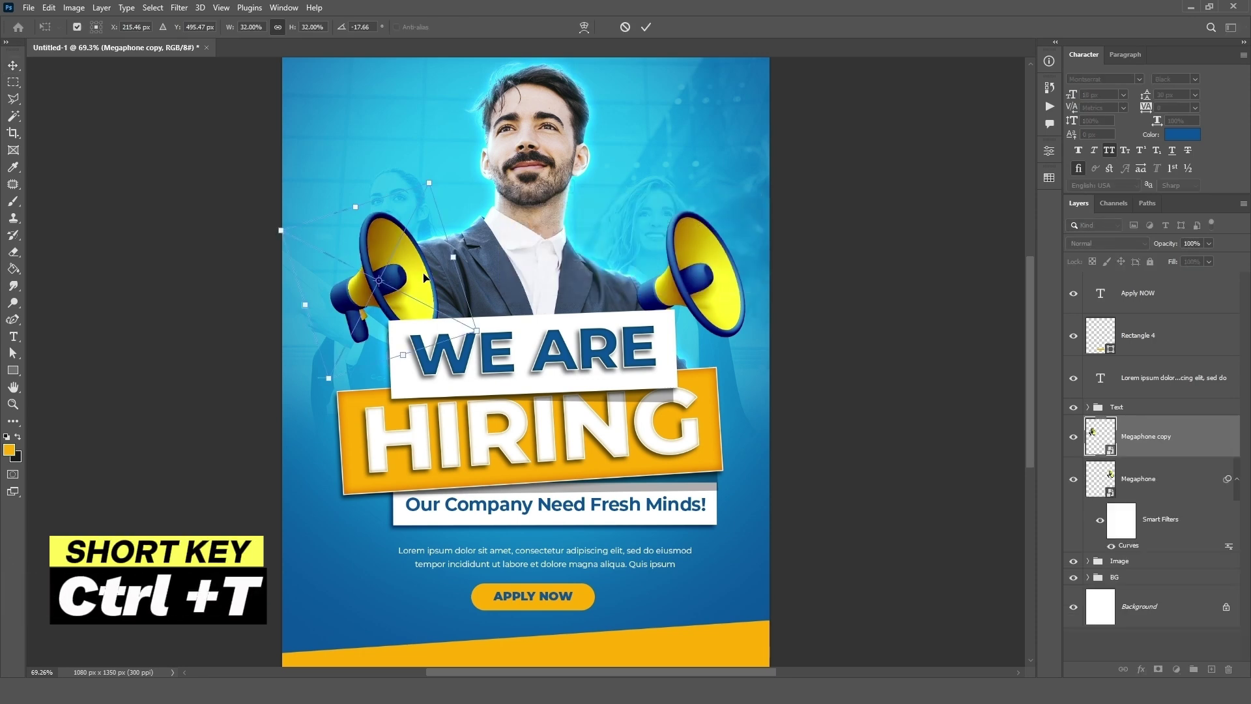
right_click(424, 274)
left_click(457, 524)
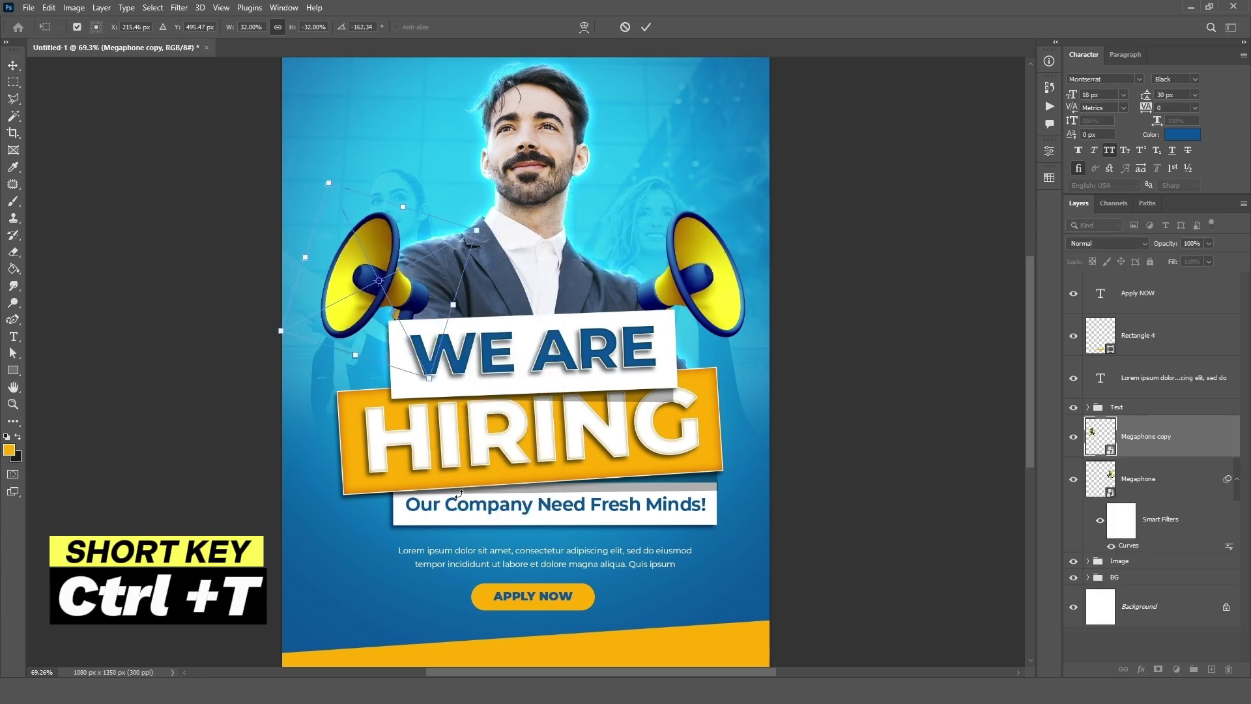
- Enlarge the left megaphone to about 37% and lower it behind the left end of the WE ARE banner
left_click_drag(331, 182, 314, 152)
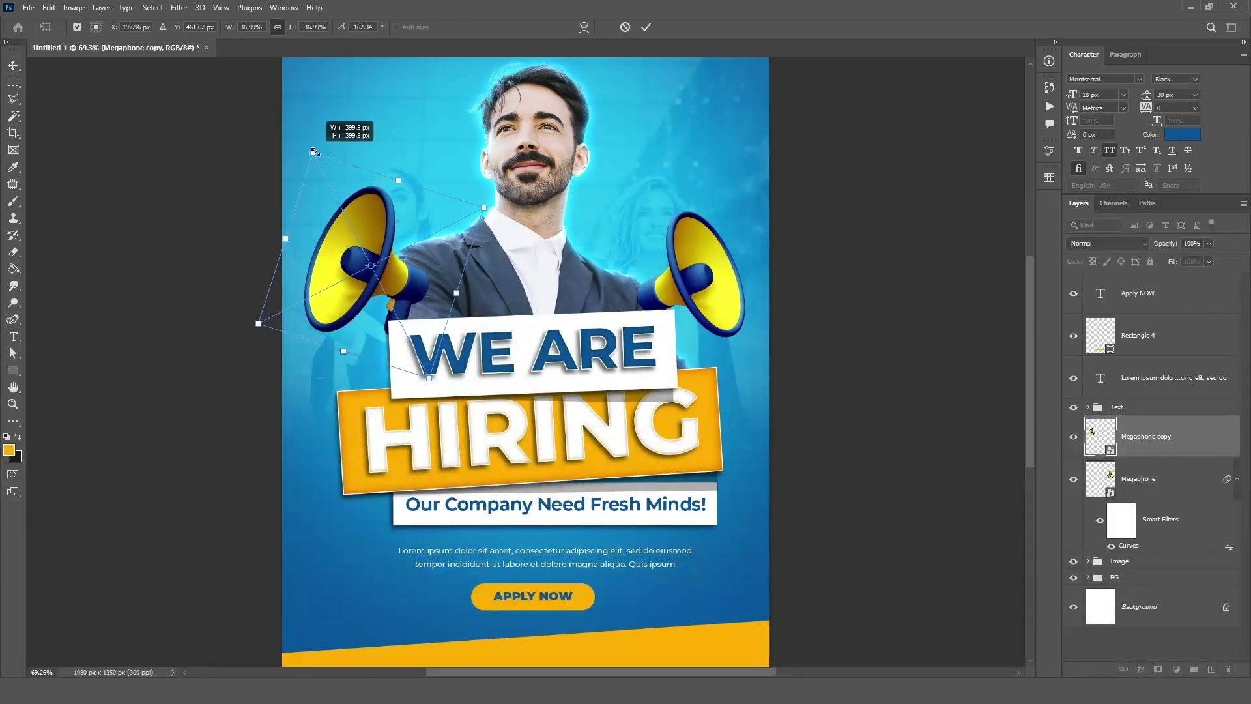
left_click_drag(374, 236, 372, 279)
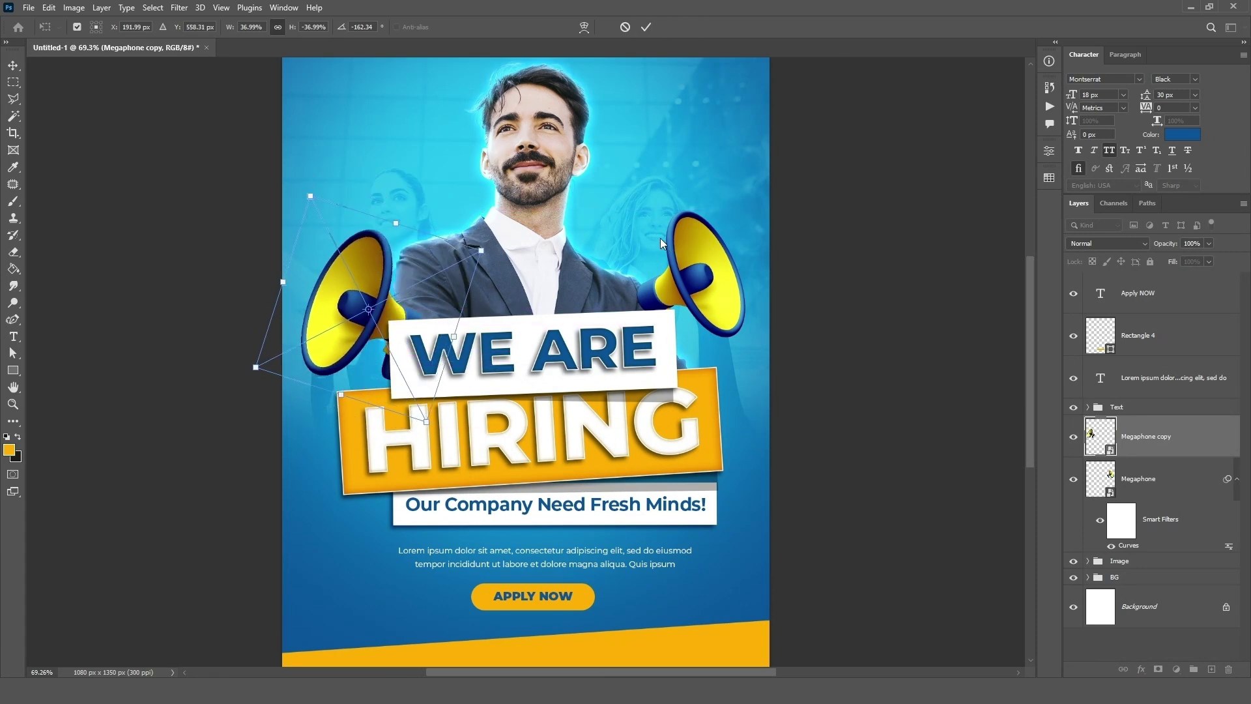
left_click(647, 27)
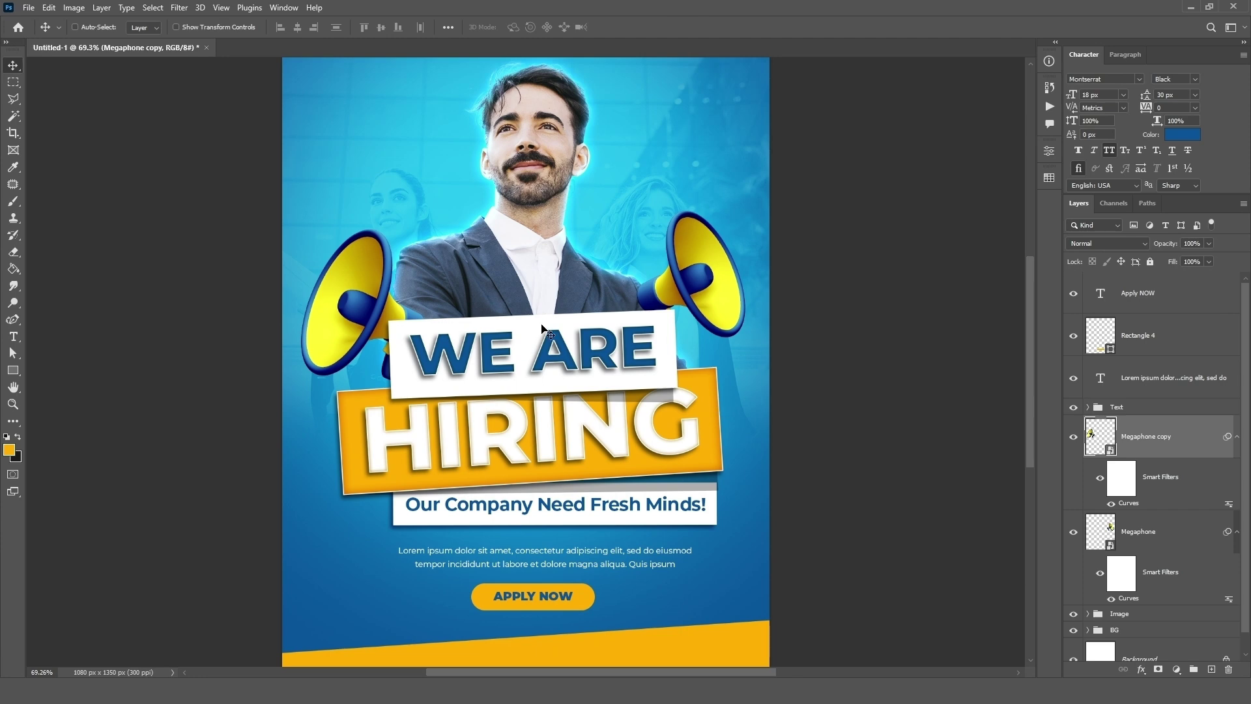
- Add an empty layer above Apply NOW and set the Brush colour to a brighter shade of the poster's dark blue background
left_click(1179, 293)
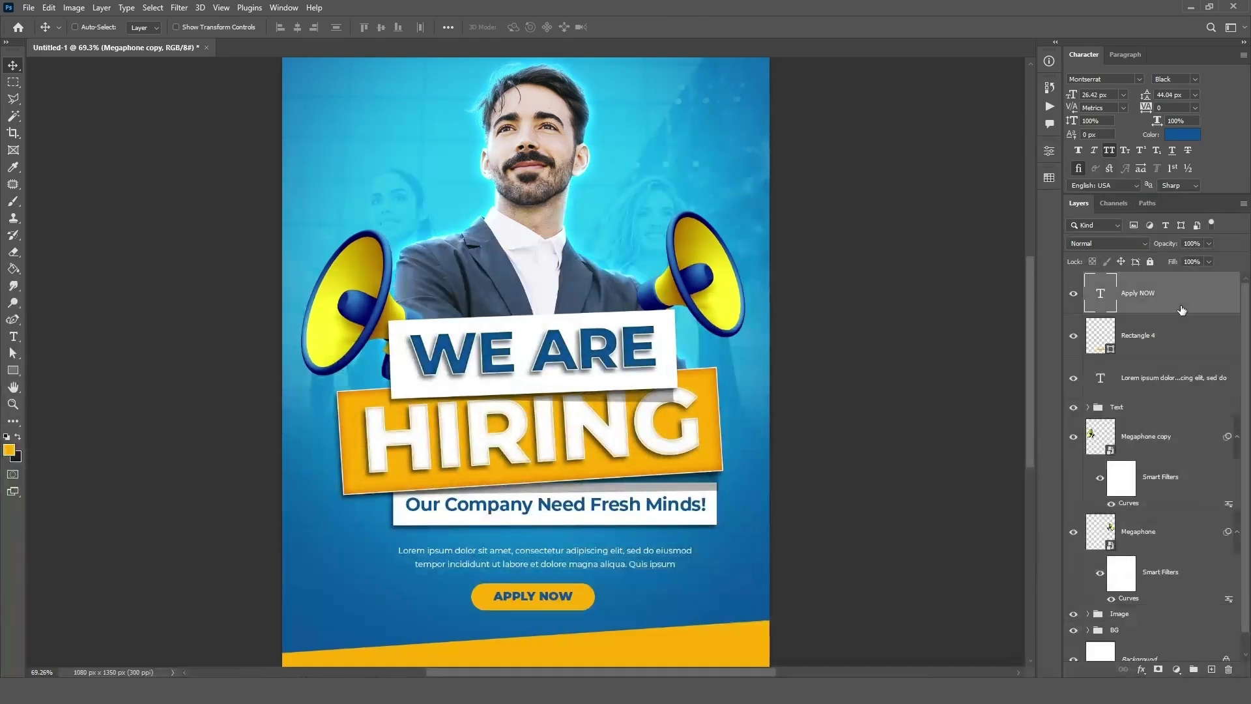
left_click(1212, 670)
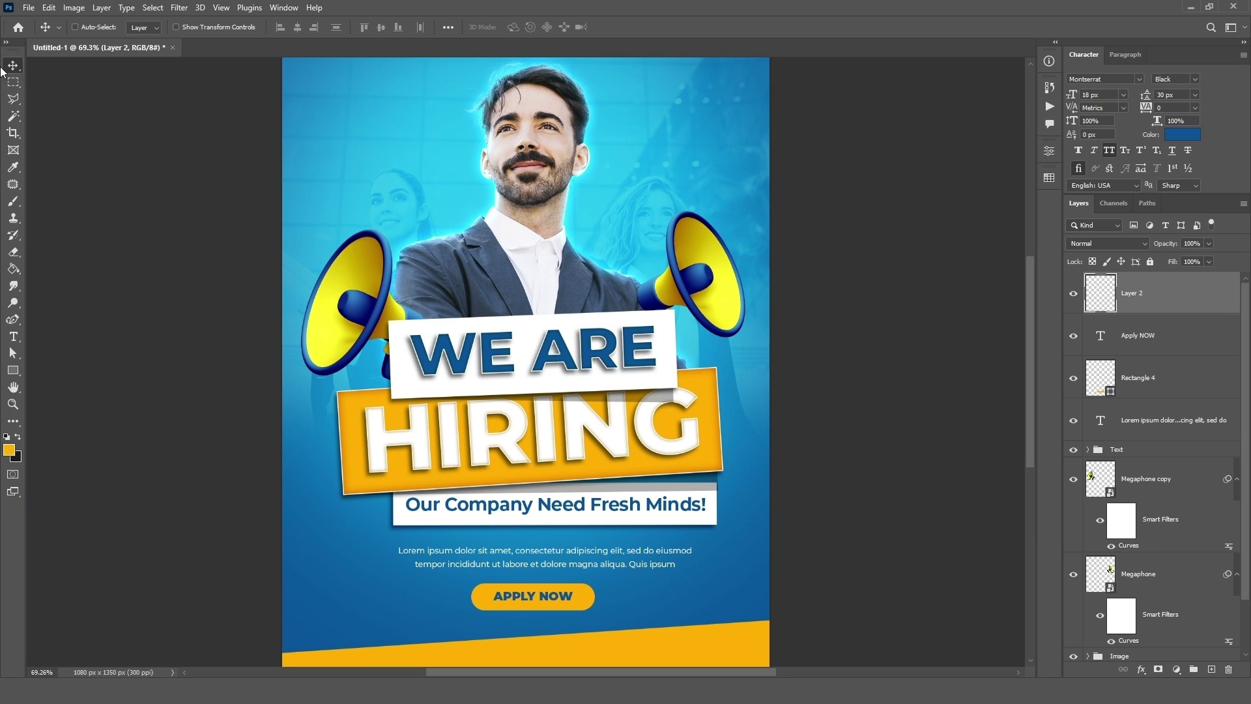
left_click(13, 202)
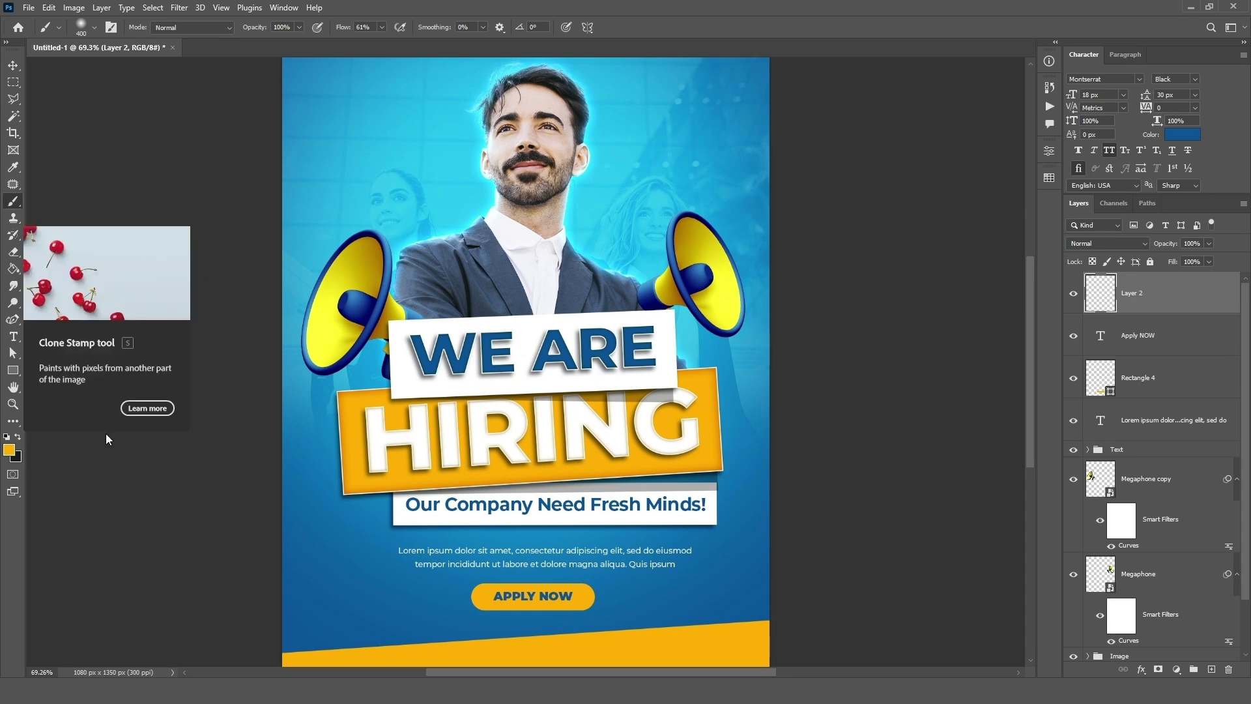
left_click(8, 450)
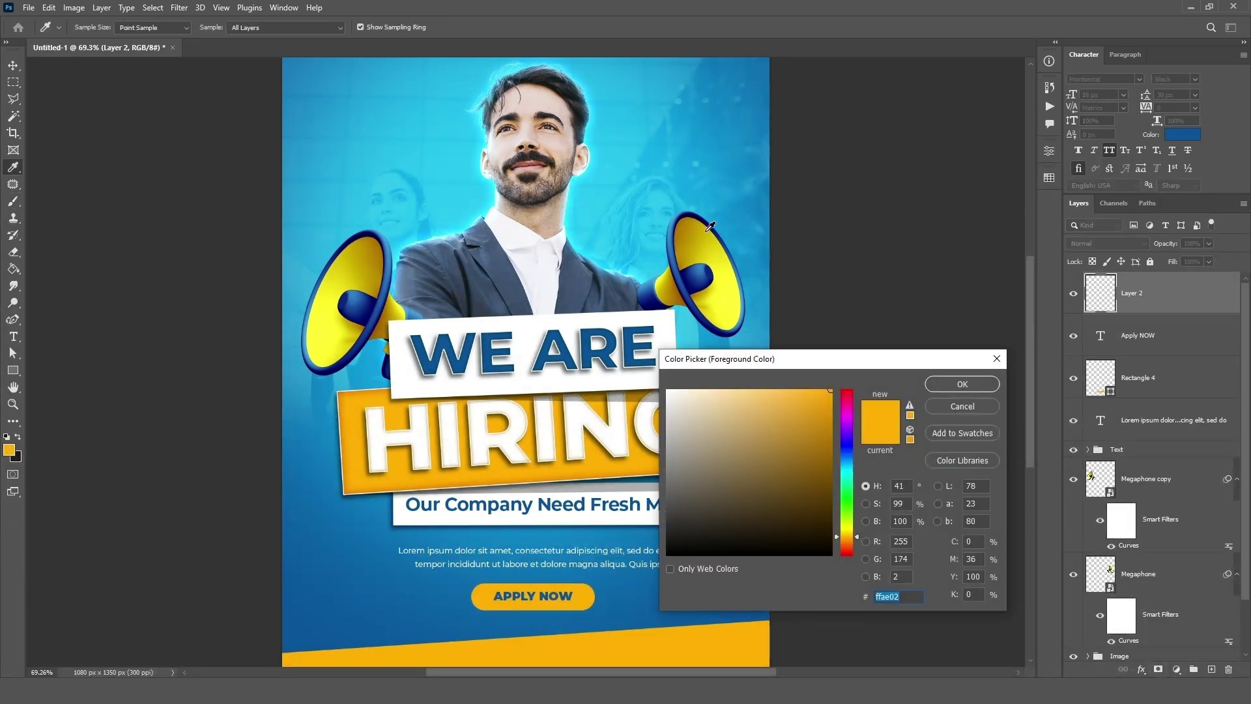
left_click(338, 616)
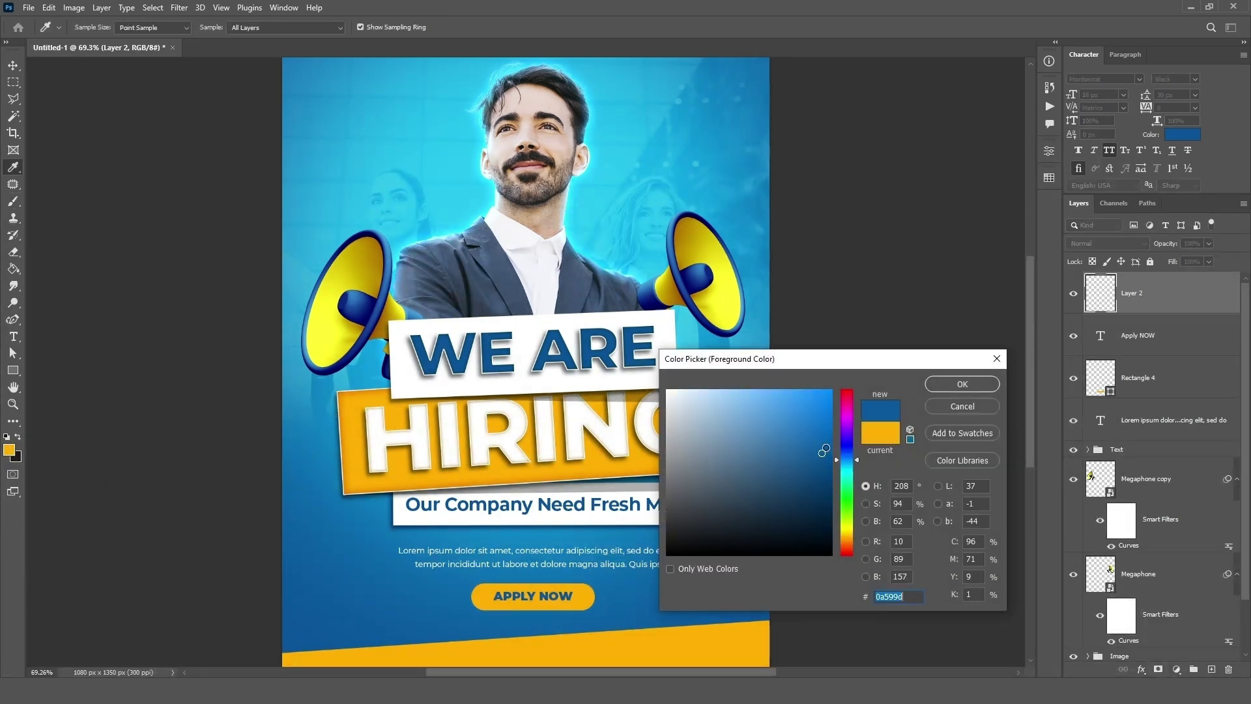
left_click_drag(825, 450, 837, 431)
left_click(951, 395)
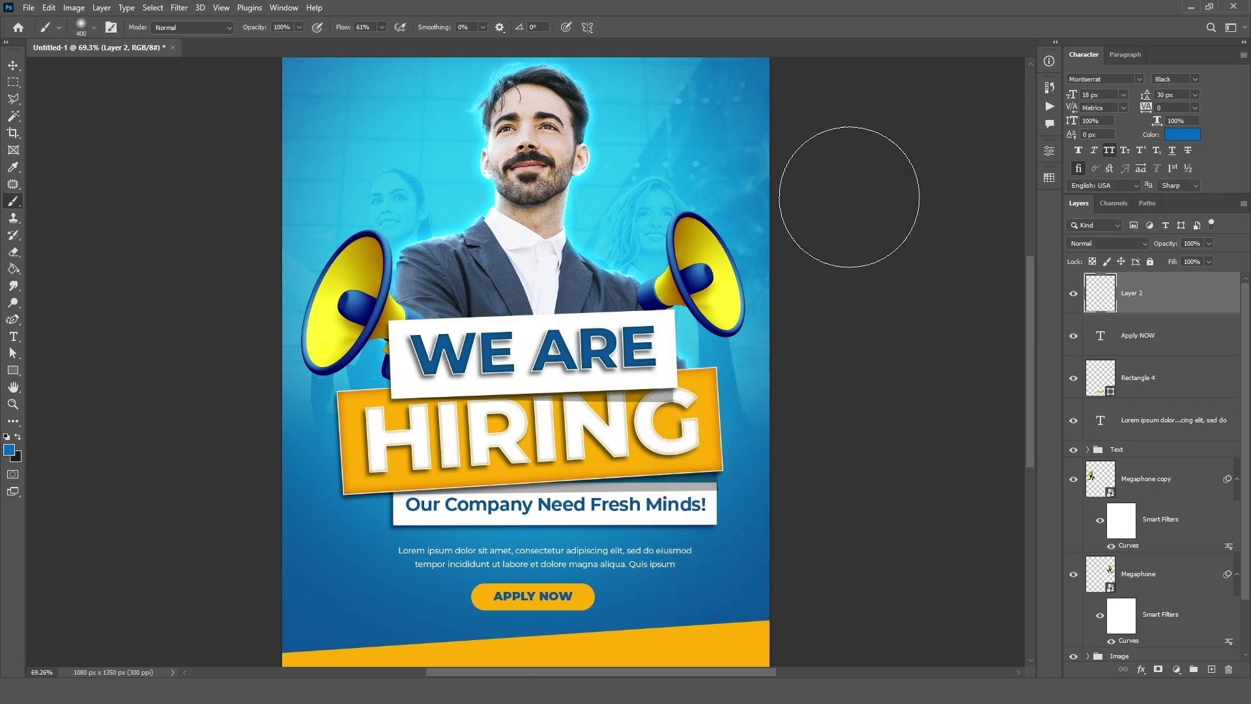
- Enlarge the brush to 1000 px and paint soft blue over the poster's upper right and upper left areas
key("bracketright")
key("bracketright")
key("bracketright")
key("bracketright")
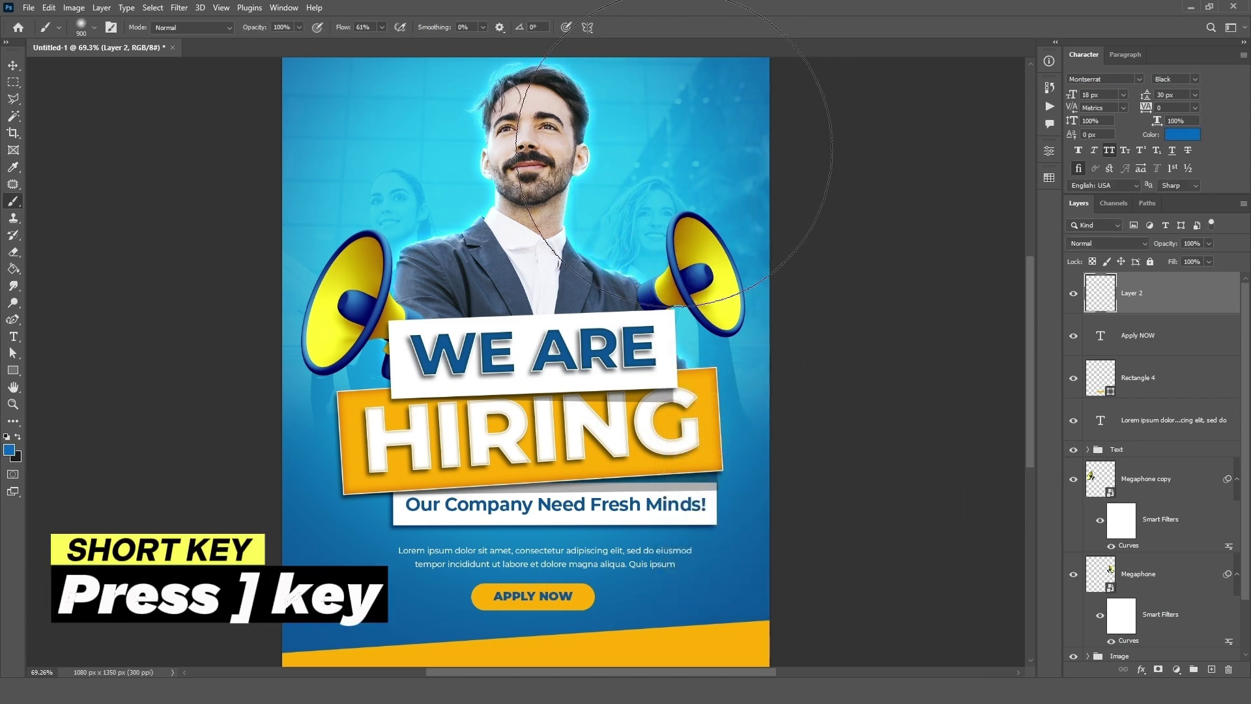
left_click(709, 127)
left_click(707, 130)
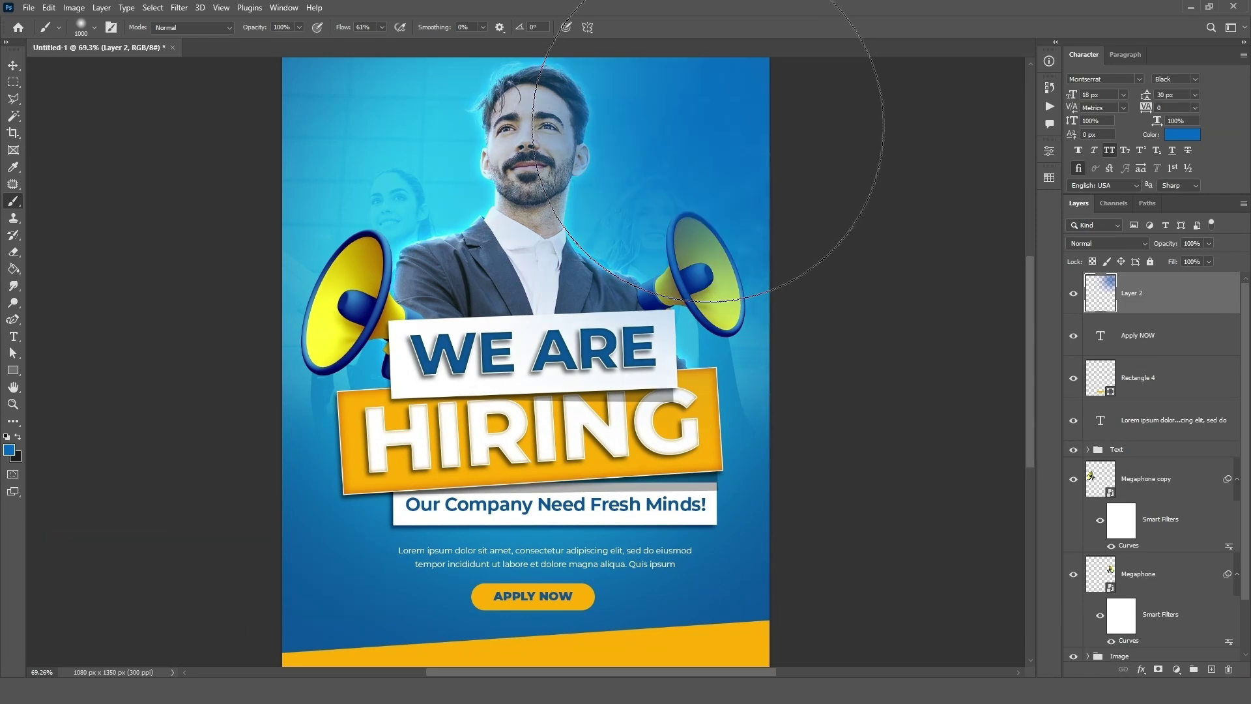
left_click(376, 110)
left_click(376, 110)
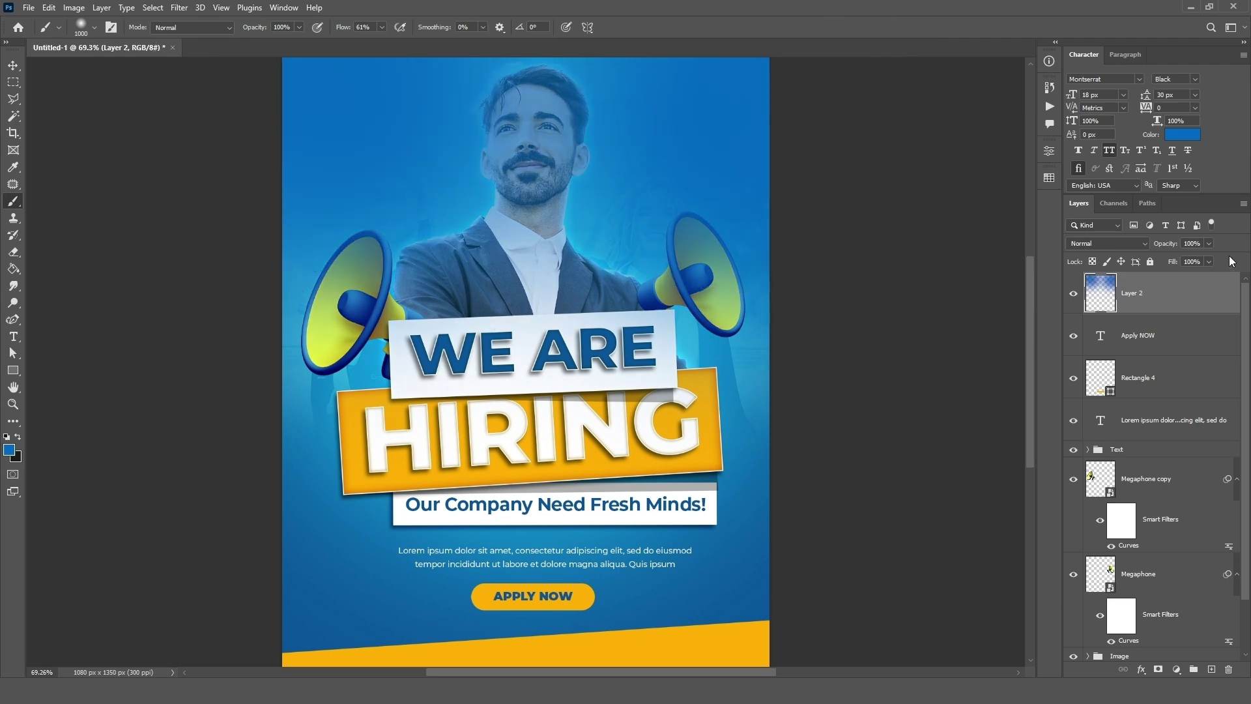
- Set the painted blue layer's blend mode to Linear Dodge (Add)
left_click(1121, 247)
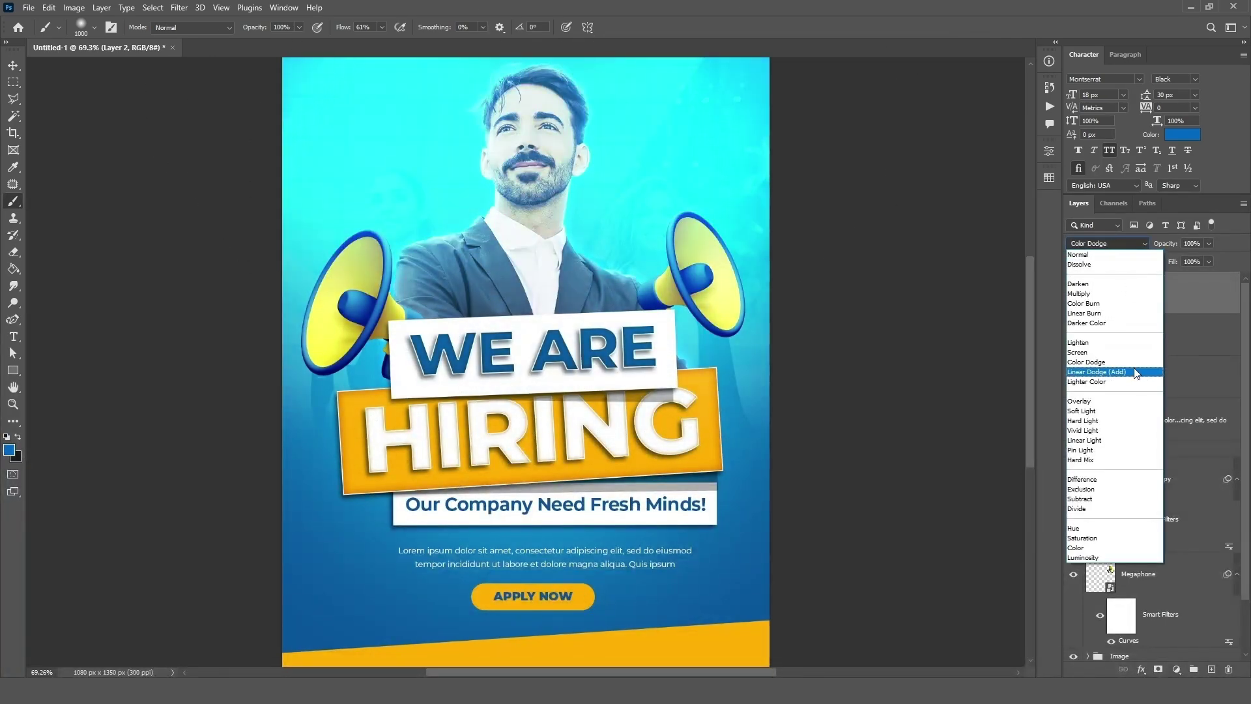
left_click(1134, 372)
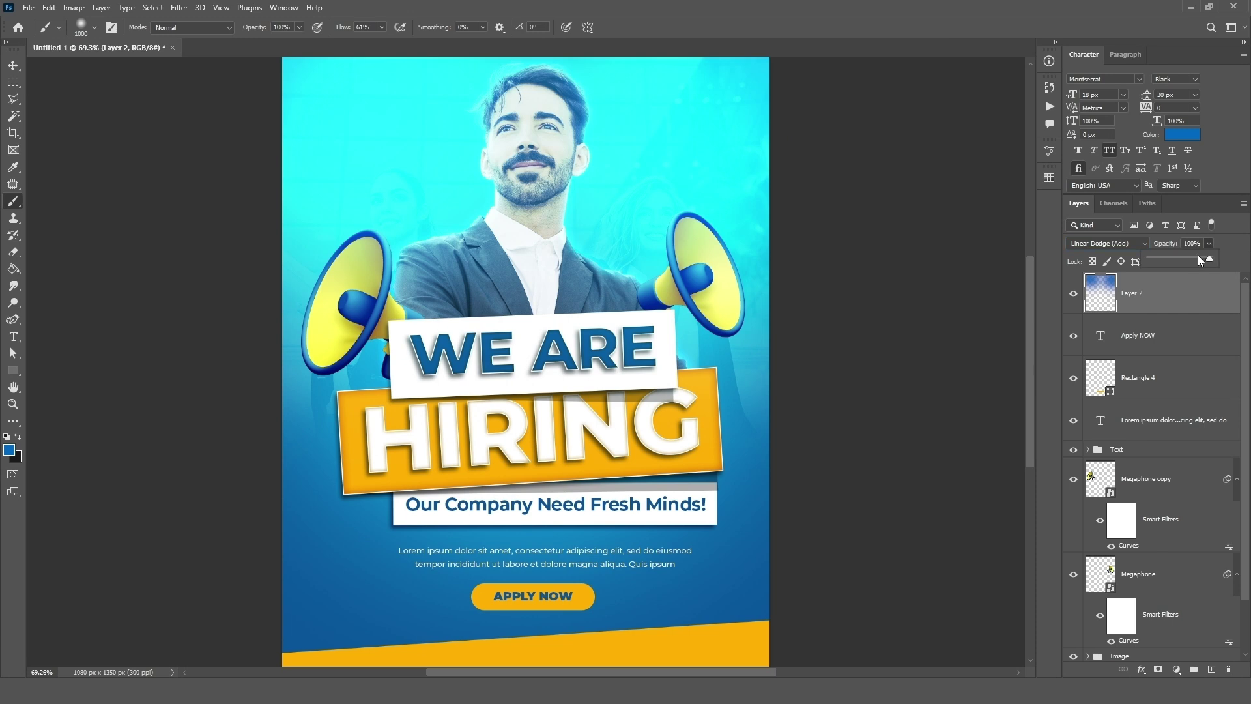